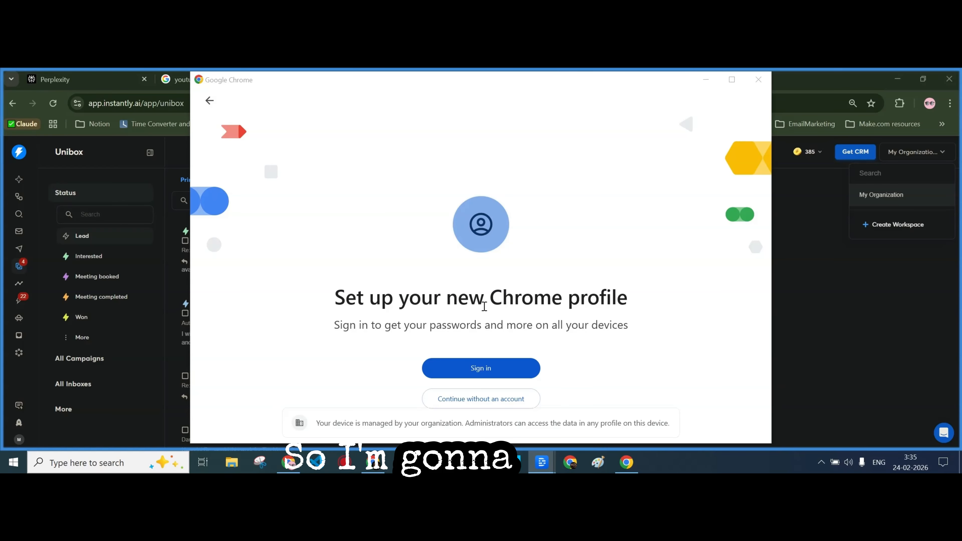
# From the new Chrome profile's sign-in, start a Google account for work, then open a blank tab
pyautogui.click(480, 370)
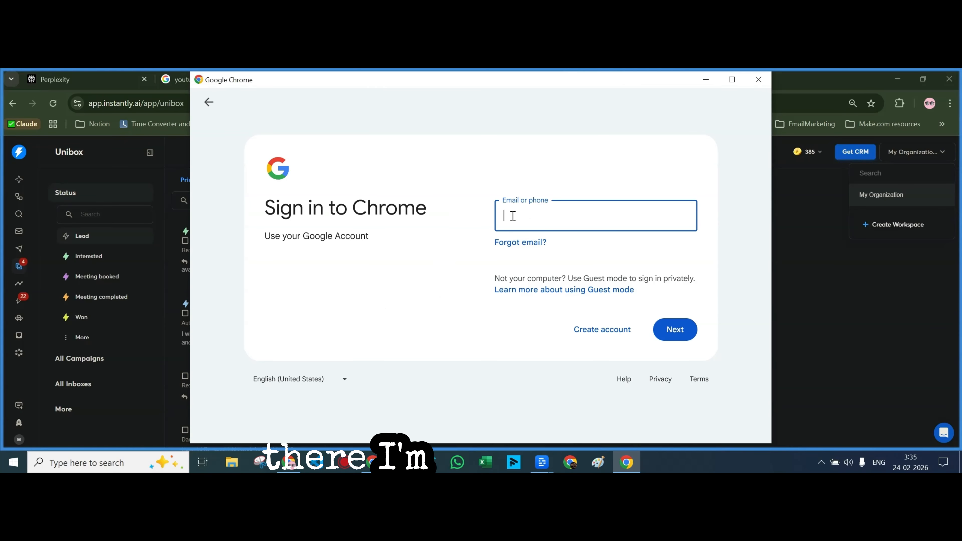
pyautogui.click(732, 80)
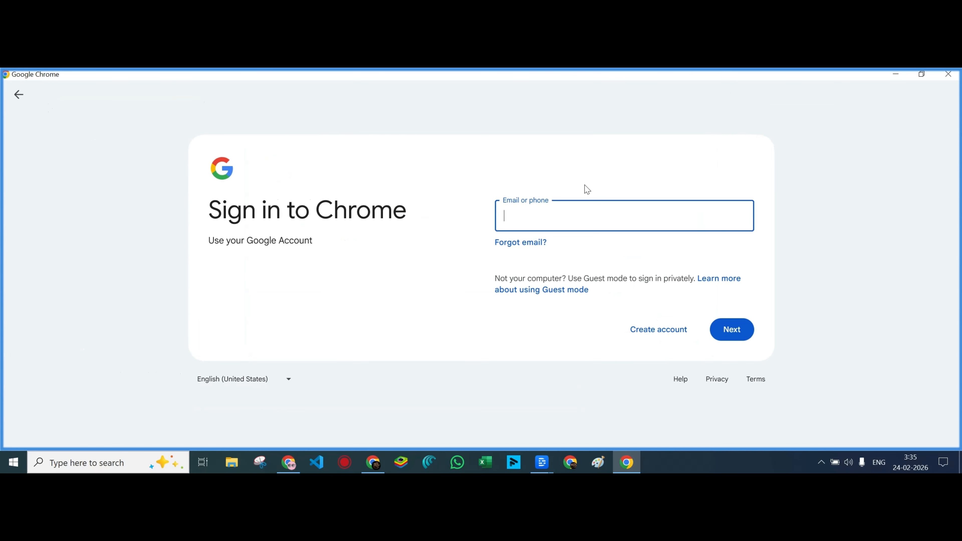
pyautogui.click(643, 330)
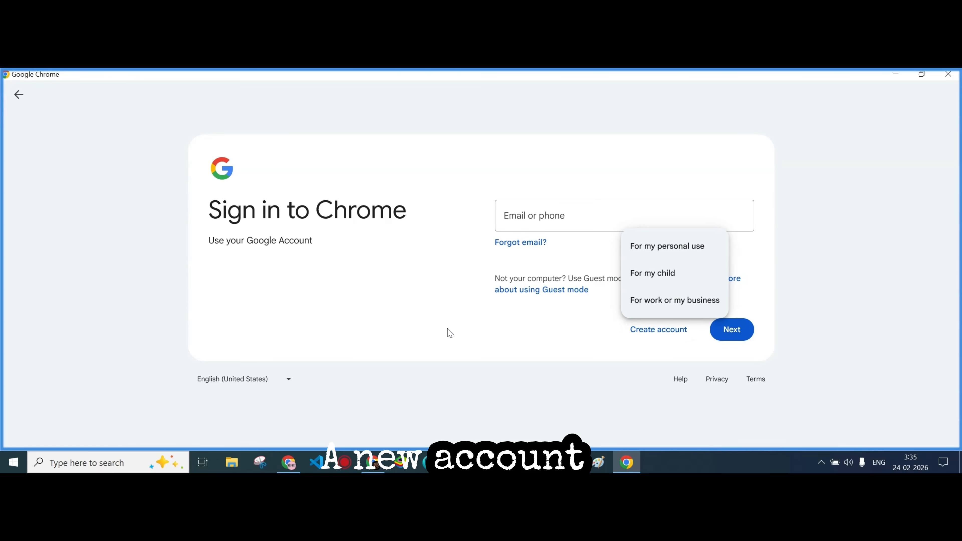
pyautogui.click(663, 303)
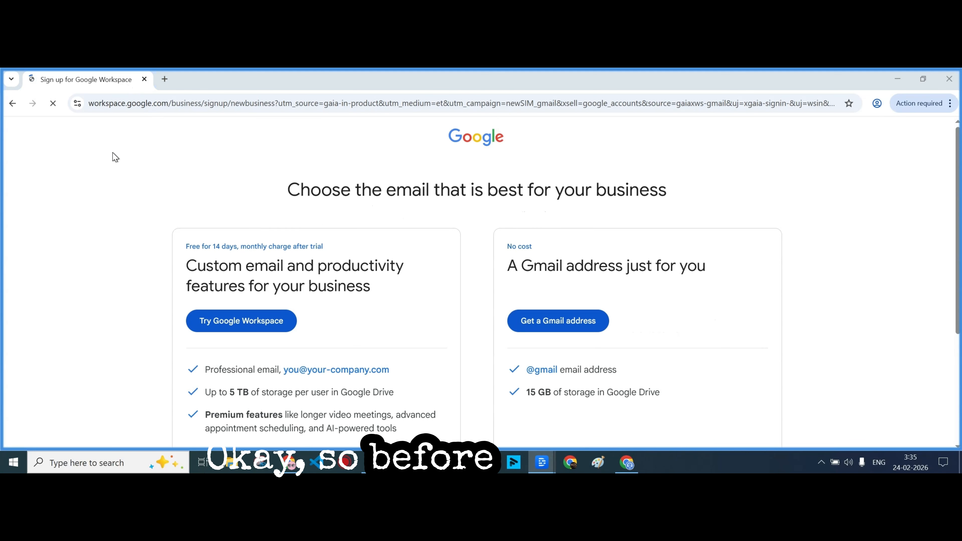
pyautogui.click(165, 79)
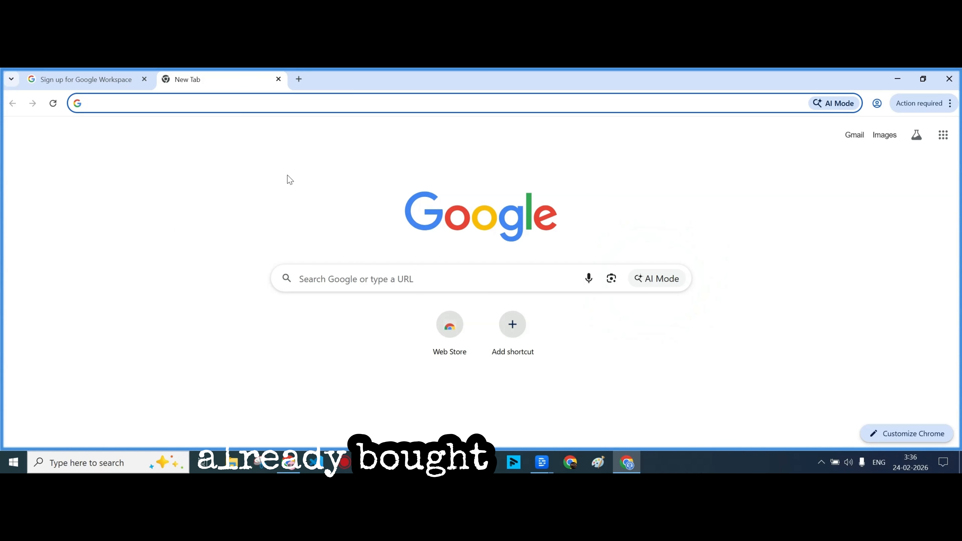
# Search for Cloudflare, go to its login and continue with Google, then open another tab
pyautogui.write('clod')
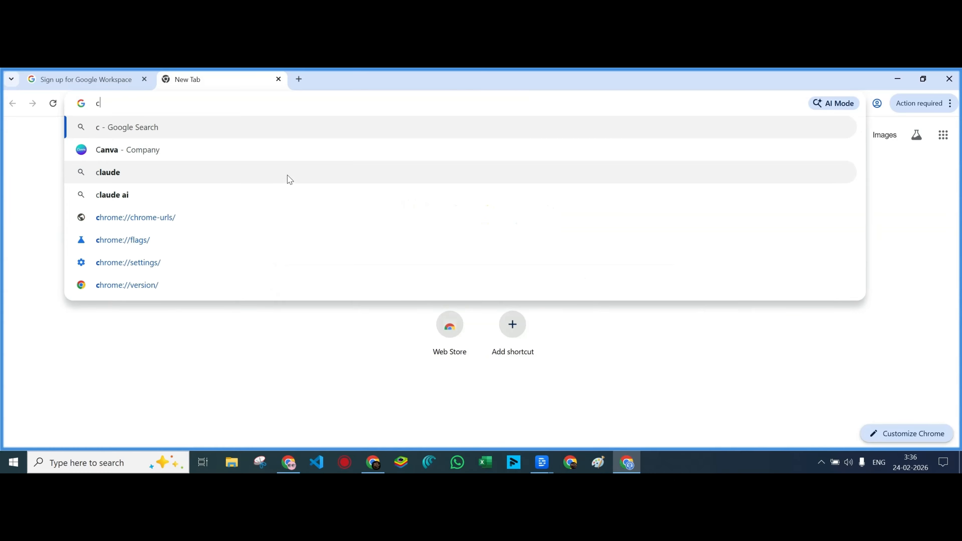
pyautogui.press('BackSpace')
pyautogui.press('BackSpace')
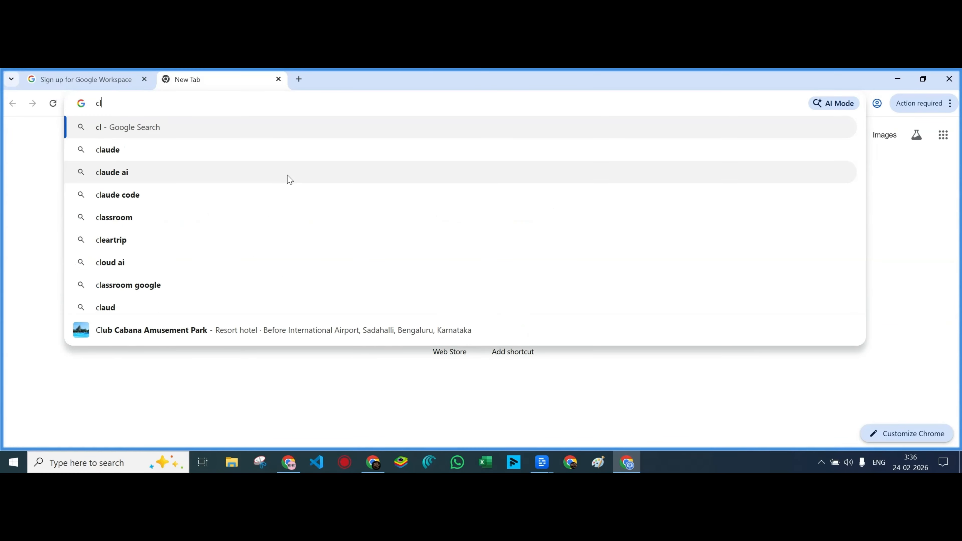
pyautogui.write('ou')
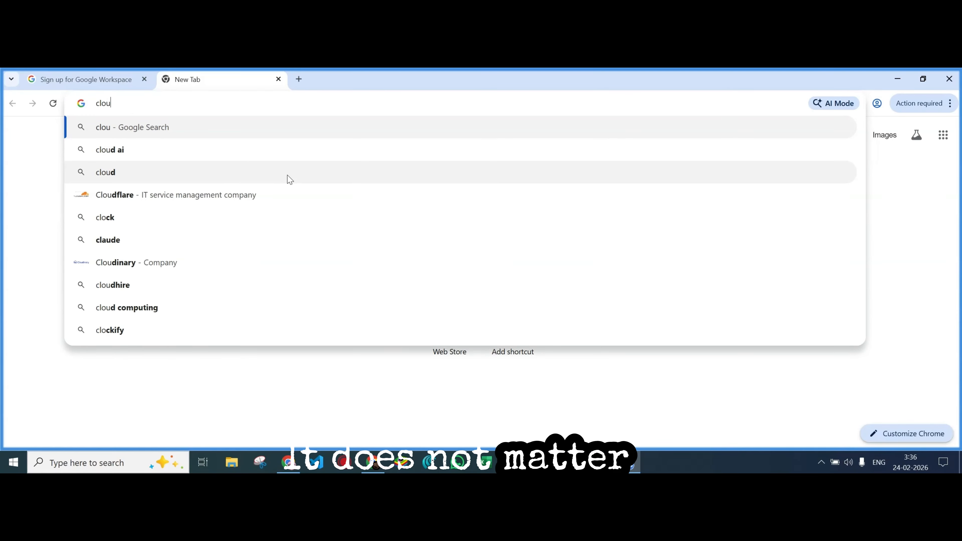
pyautogui.write('dfare')
pyautogui.press('Return')
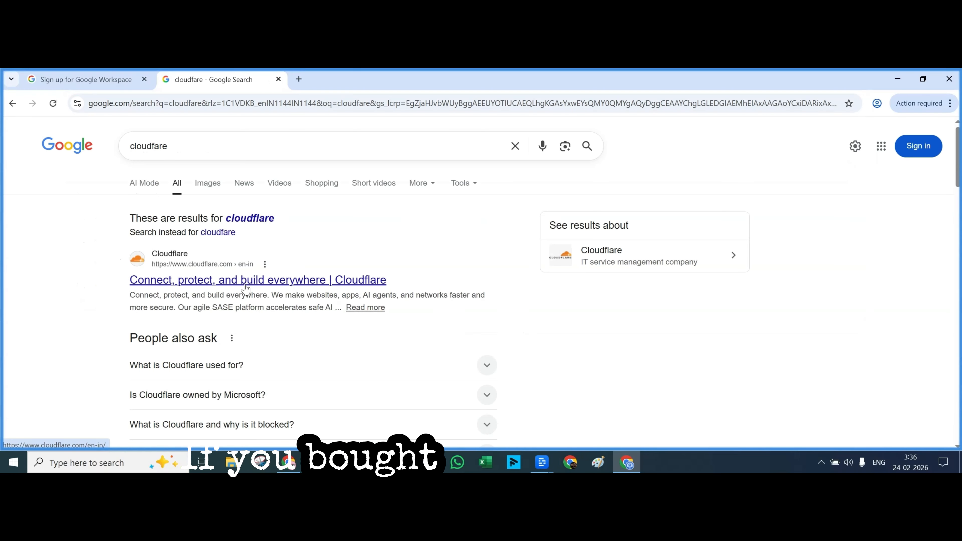
pyautogui.click(258, 281)
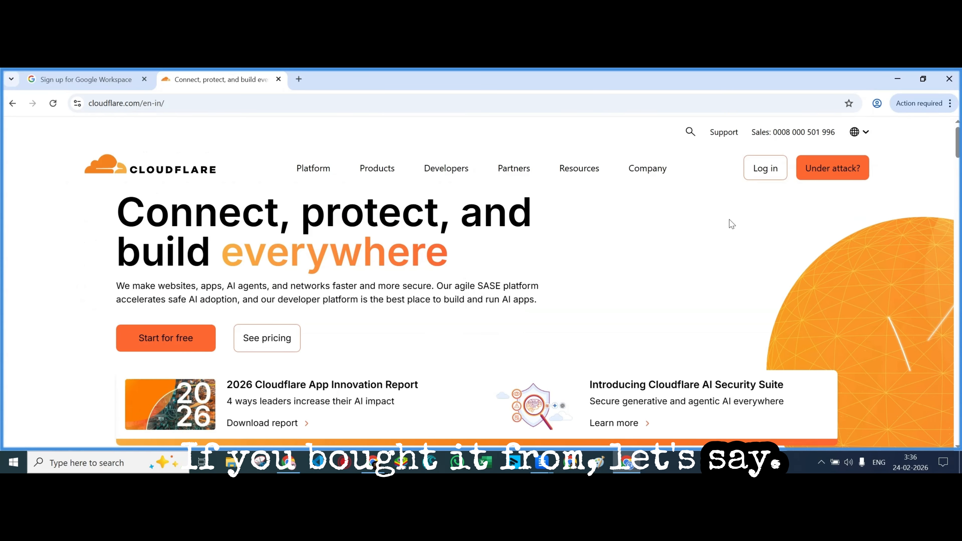
pyautogui.click(777, 177)
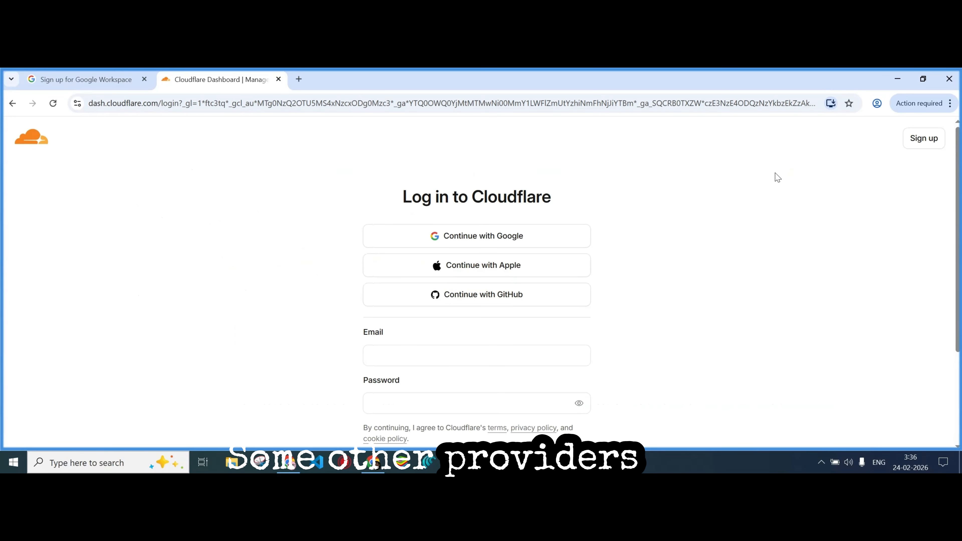
pyautogui.click(495, 239)
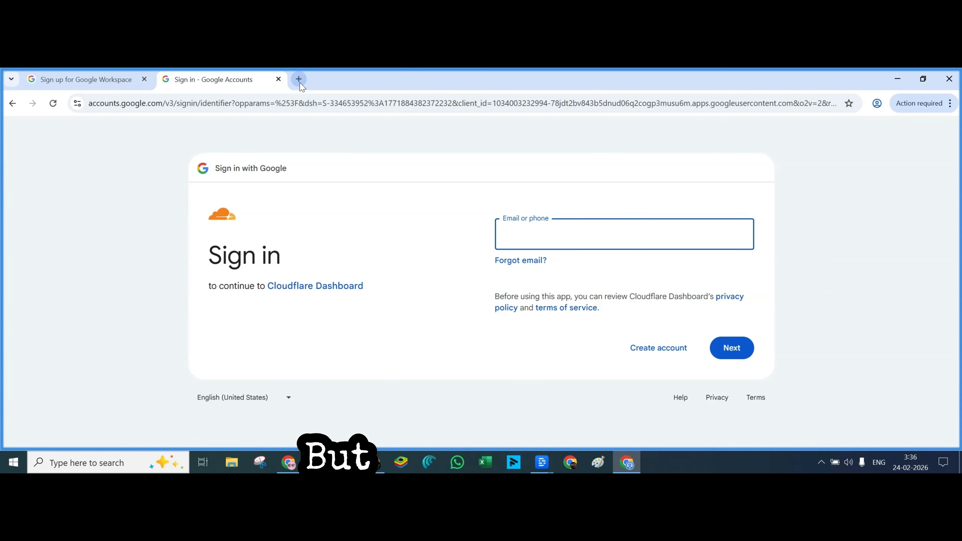
pyautogui.hotkey('ctrl', 't')
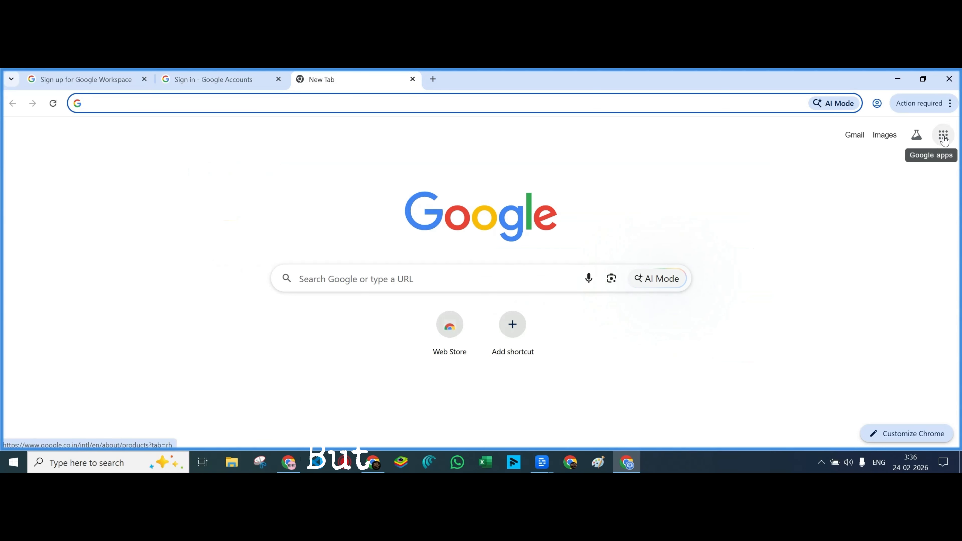
# Sign in to Gmail with the main account's email address and password
pyautogui.click(854, 135)
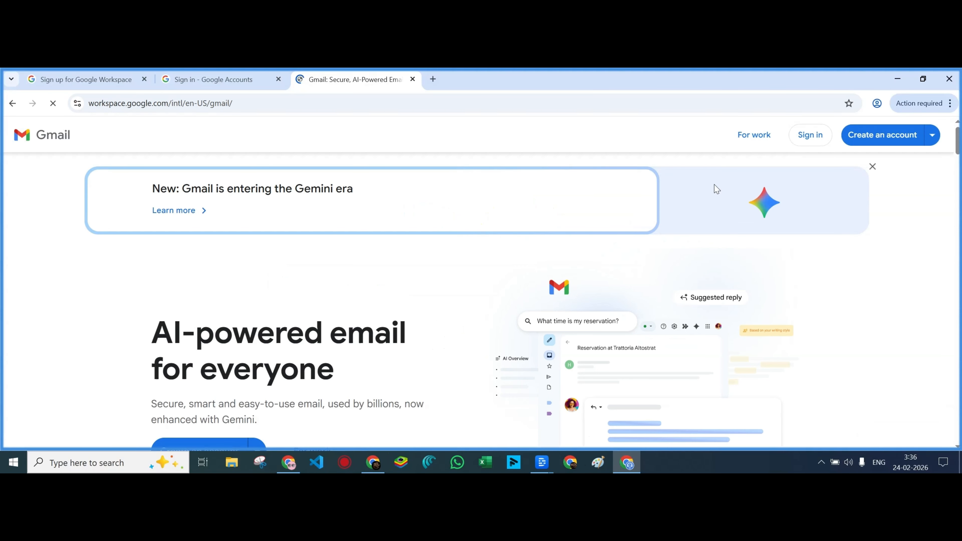
pyautogui.click(808, 136)
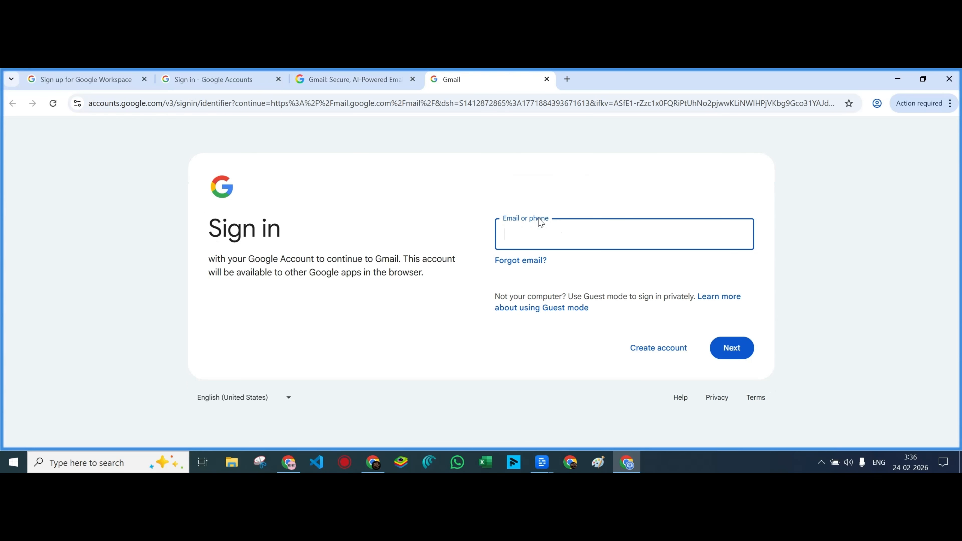
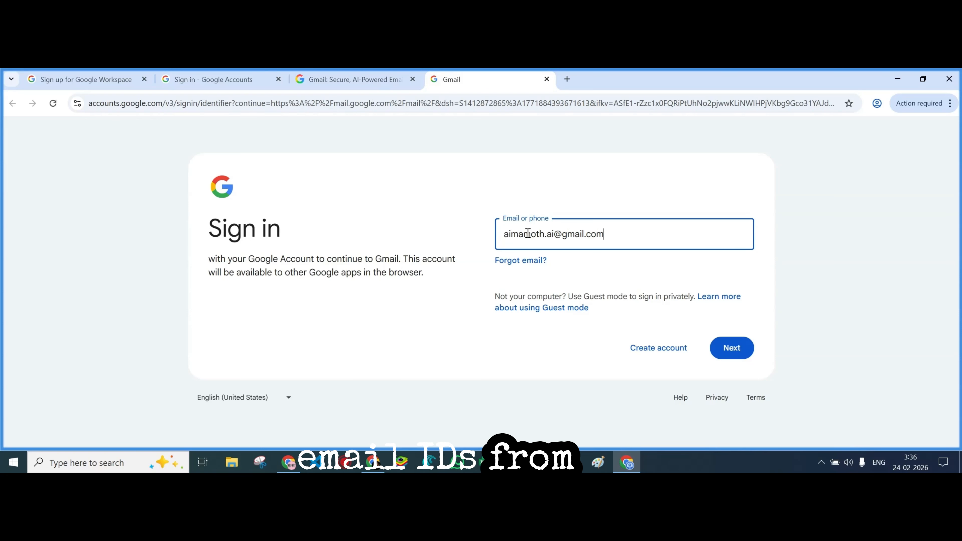
pyautogui.click(736, 351)
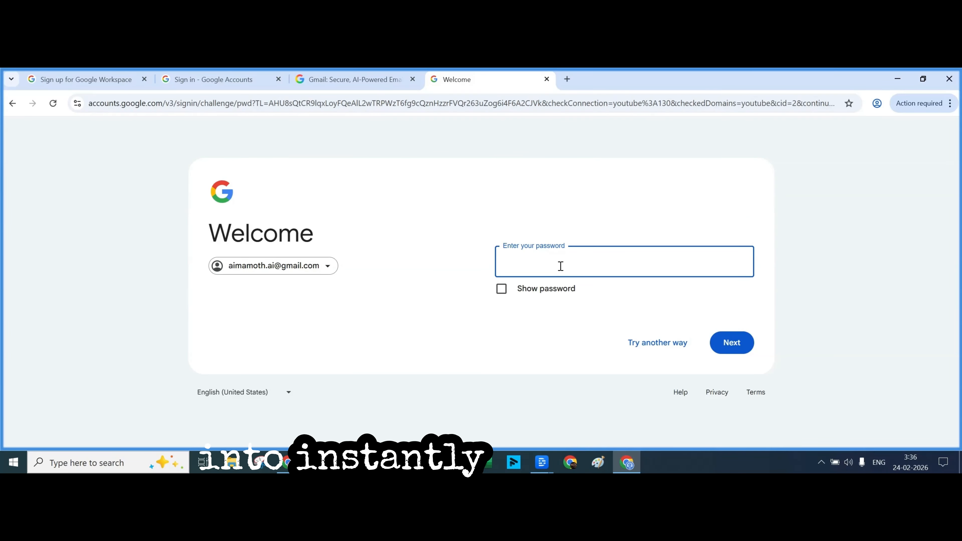
pyautogui.write('•••')
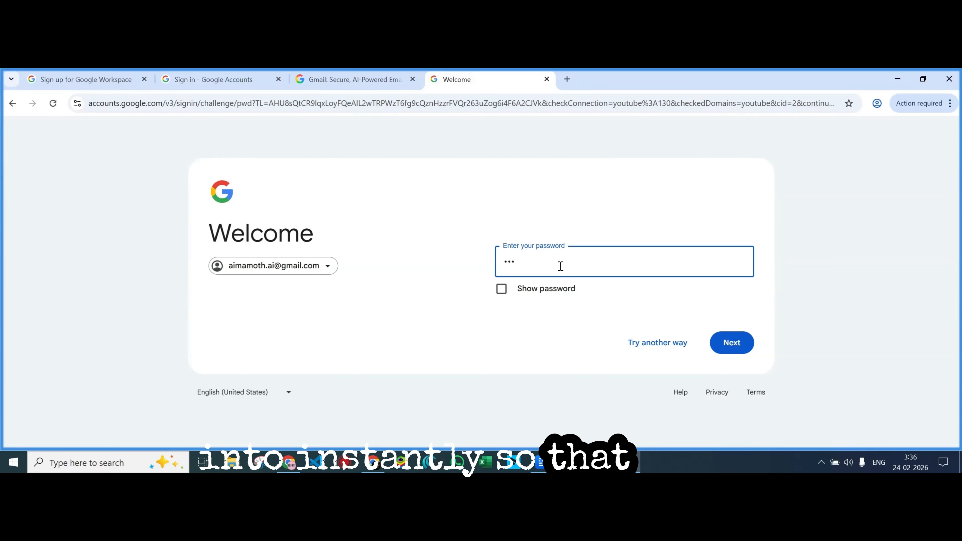
pyautogui.write('••••••')
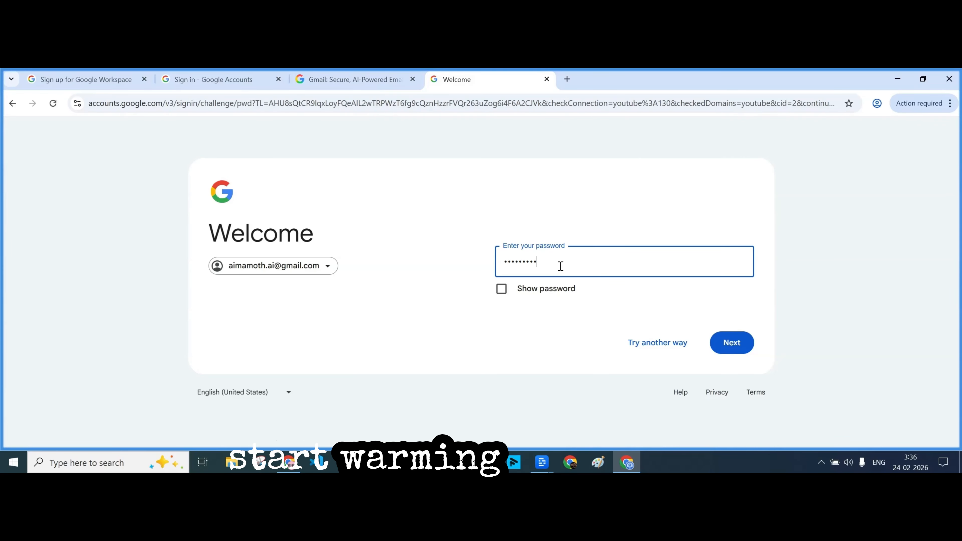
pyautogui.press('Return')
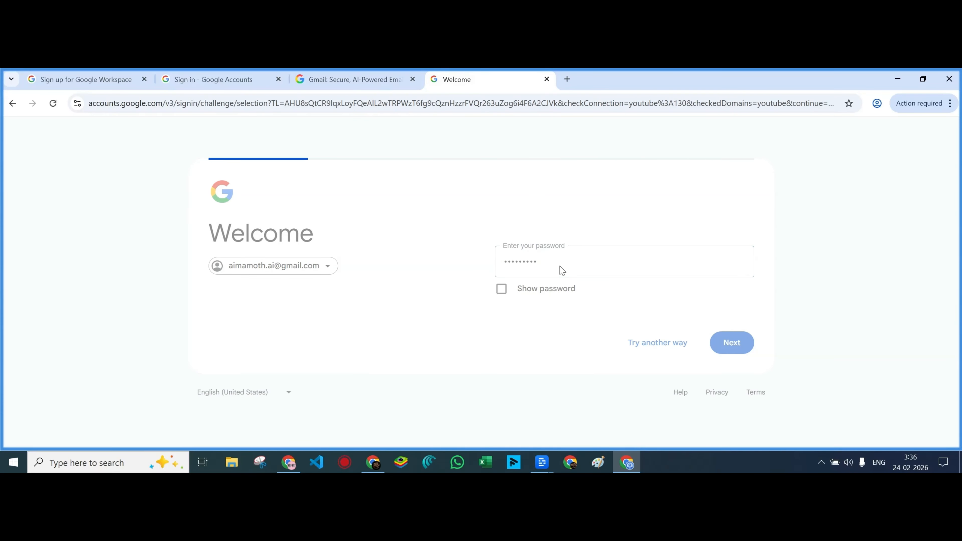
# Complete 2-step verification with a phone verification code and return to the Gmail tab
pyautogui.scroll(-4, 576, 297)
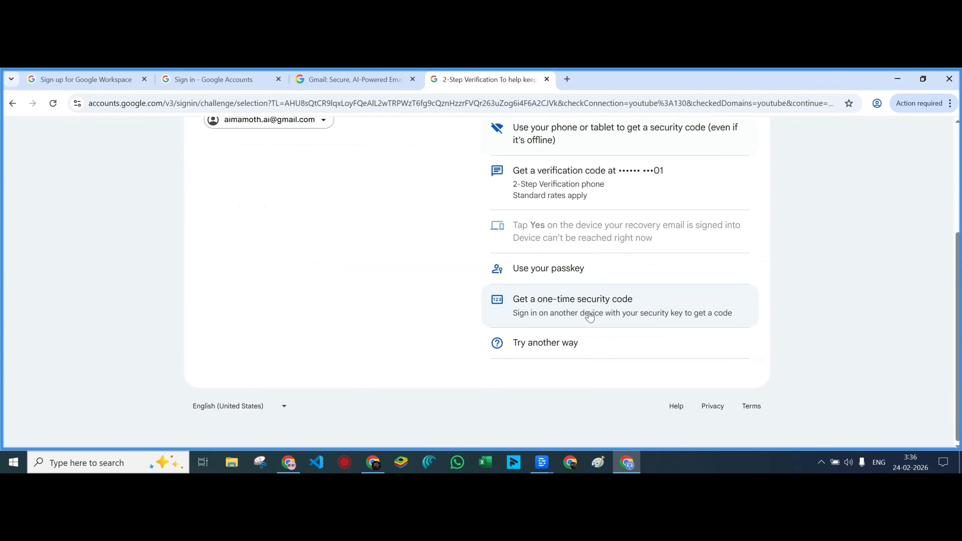
pyautogui.scroll(4, 589, 317)
pyautogui.click(569, 341)
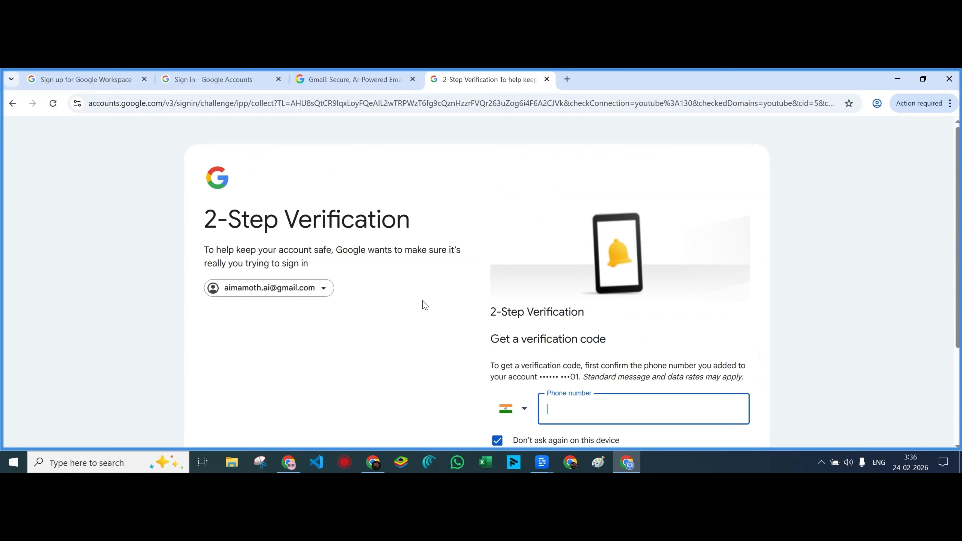
pyautogui.scroll(-3, 425, 305)
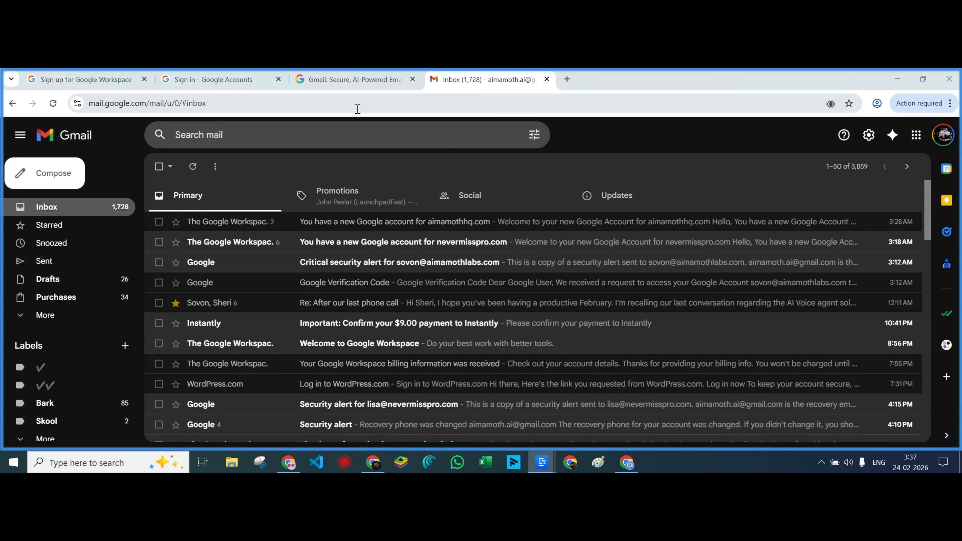
pyautogui.click(356, 82)
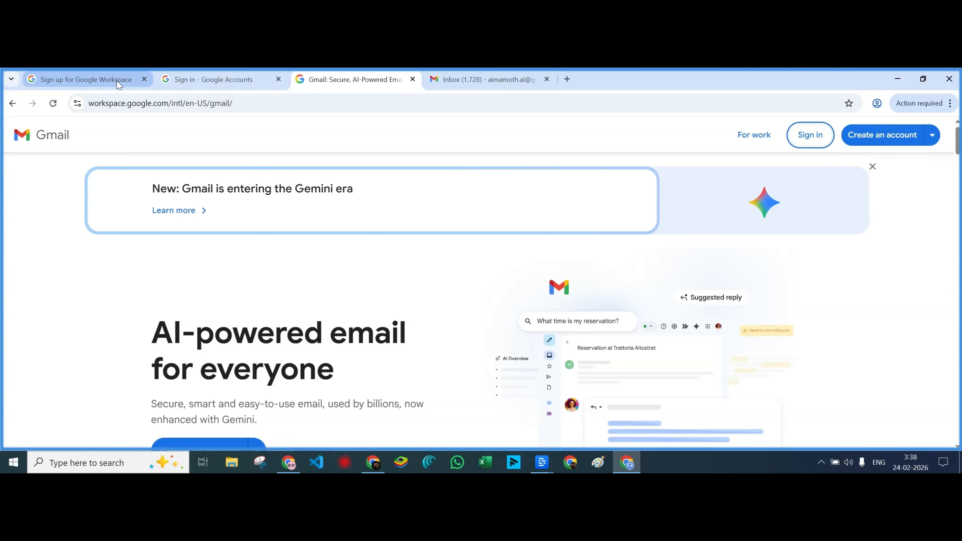
# Reopen Cloudflare in a new tab, log in, and open aimamothteam.com from the Domains list
pyautogui.click(568, 85)
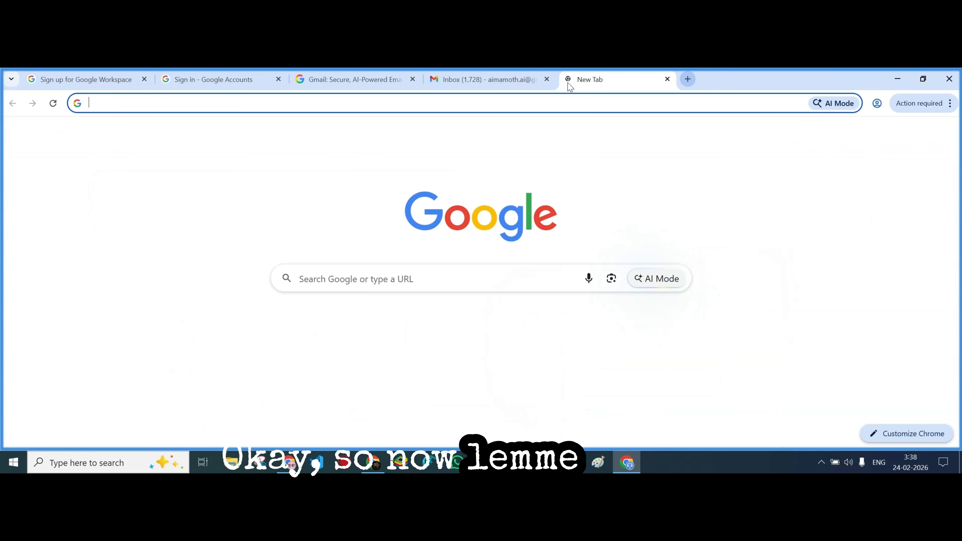
pyautogui.write('cloudfare')
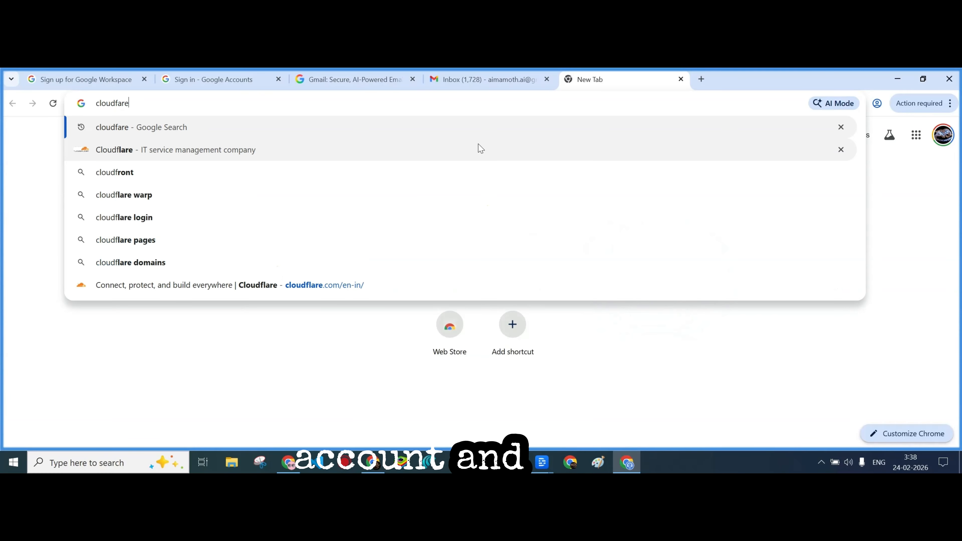
pyautogui.press('Return')
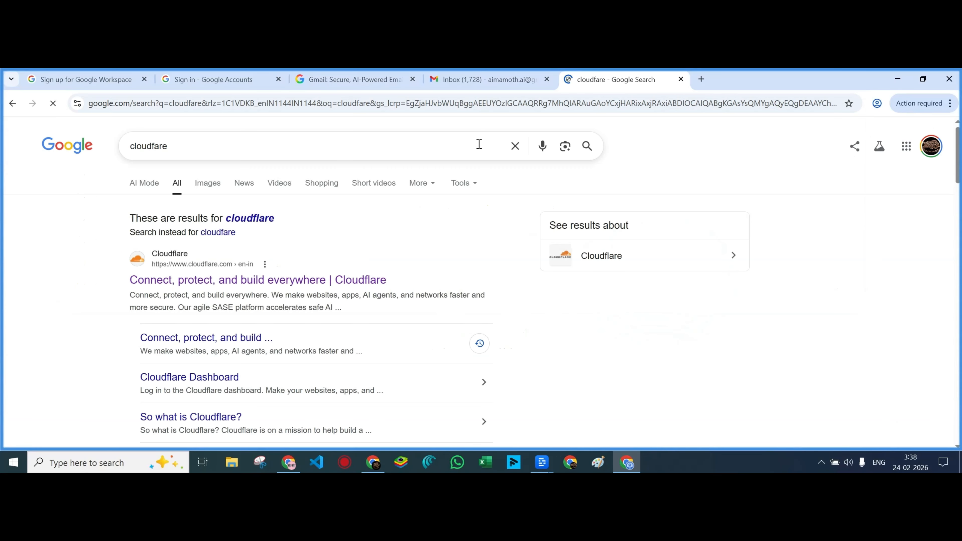
pyautogui.click(169, 284)
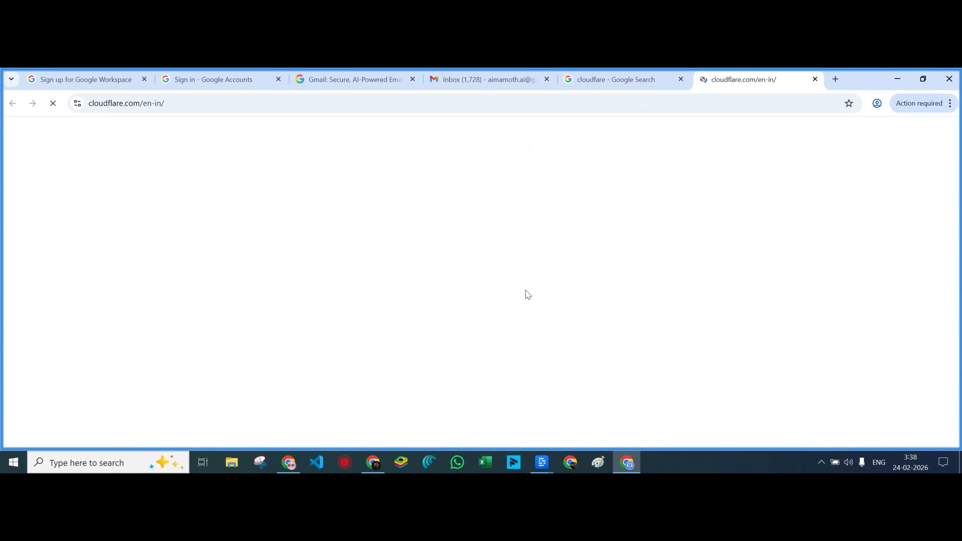
pyautogui.click(763, 170)
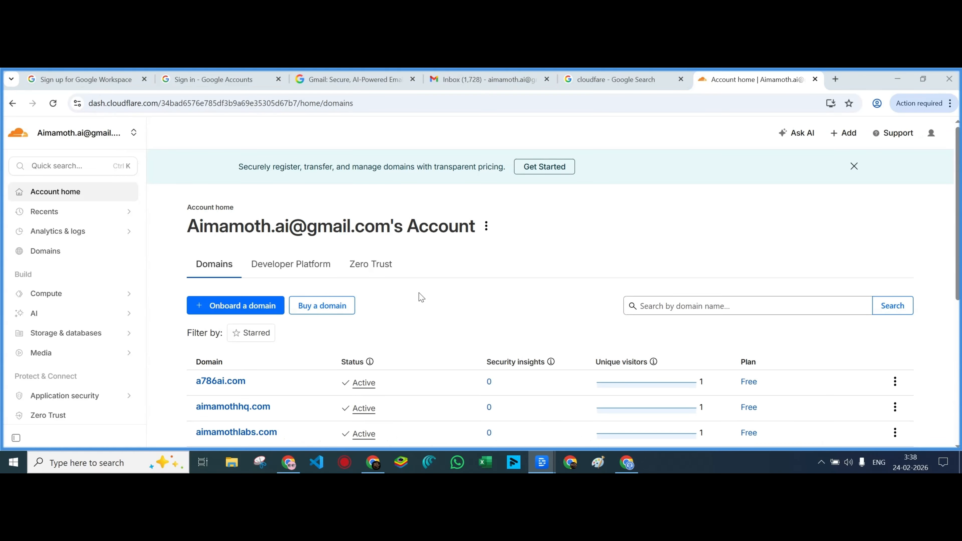
pyautogui.scroll(-3, 419, 298)
pyautogui.scroll(-3, 420, 298)
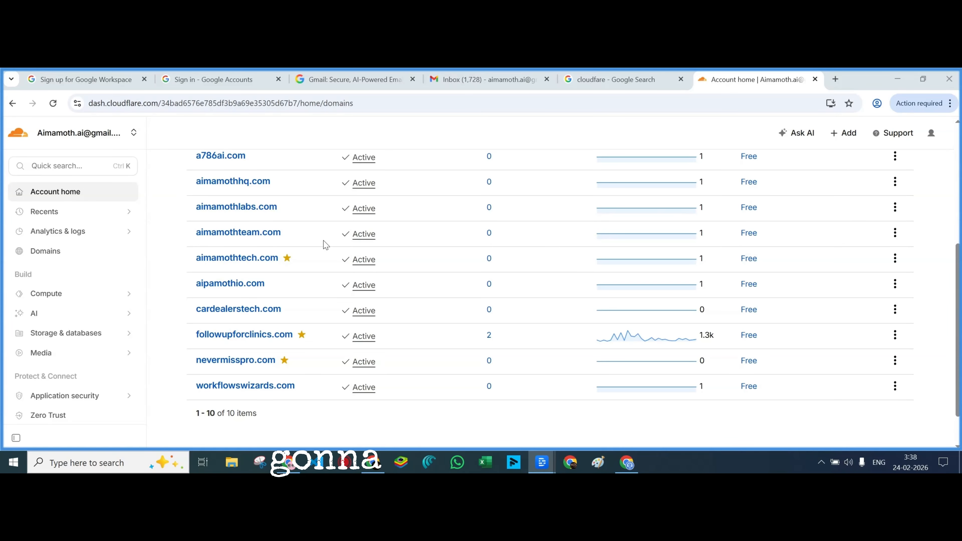
pyautogui.click(268, 239)
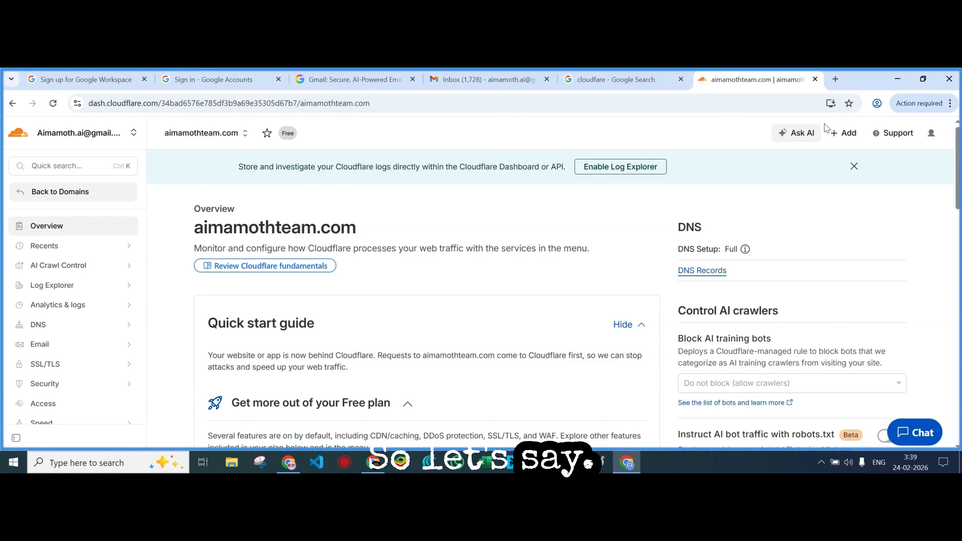
# Load aimamoth.com in a new tab, retrying after the mistyped aimmaoth.com fails
pyautogui.click(836, 79)
pyautogui.write('aimmaoth.c')
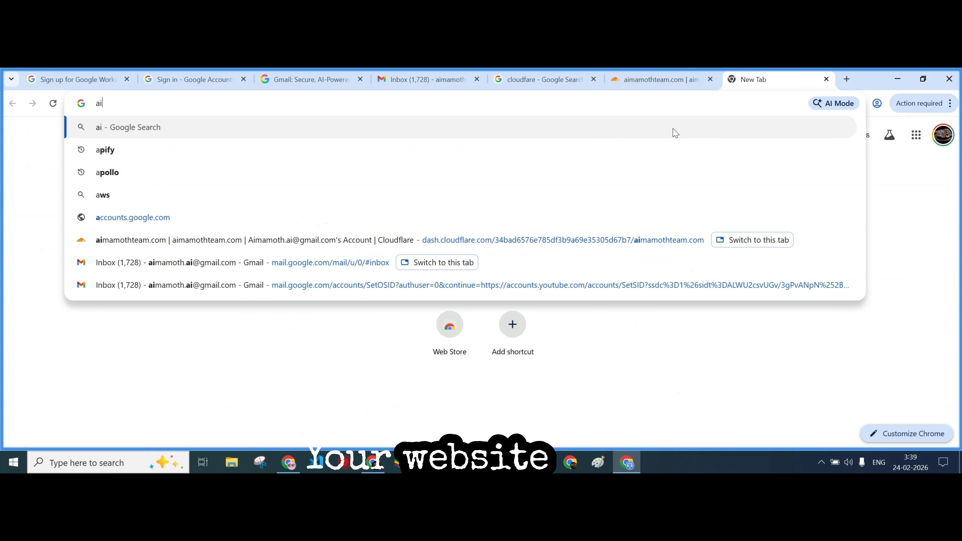
pyautogui.write('om')
pyautogui.press('Return')
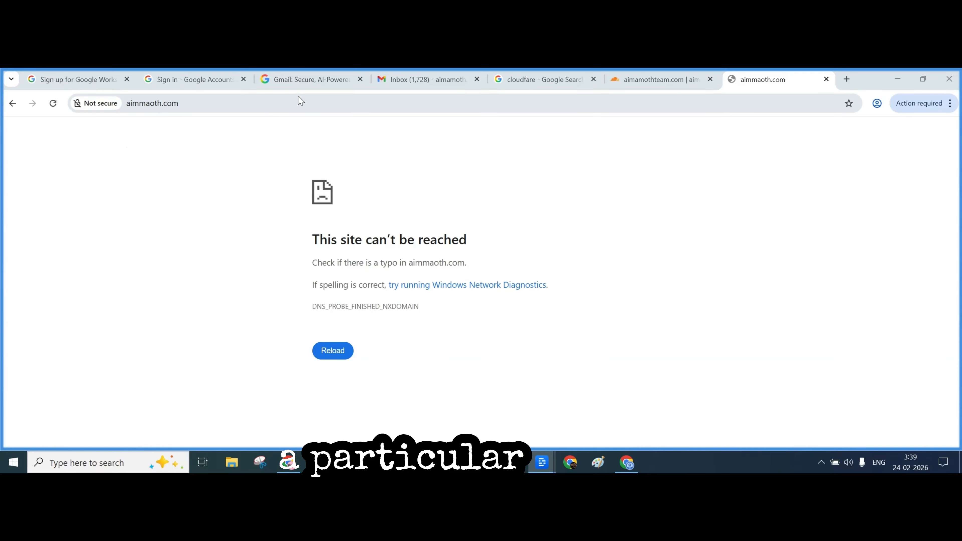
pyautogui.click(826, 79)
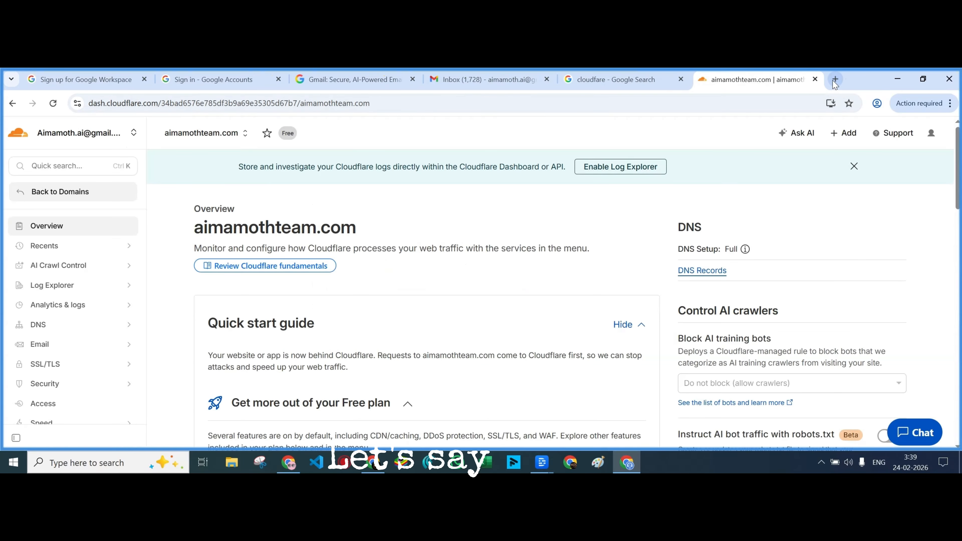
pyautogui.hotkey('ctrl', 't')
pyautogui.write('aima')
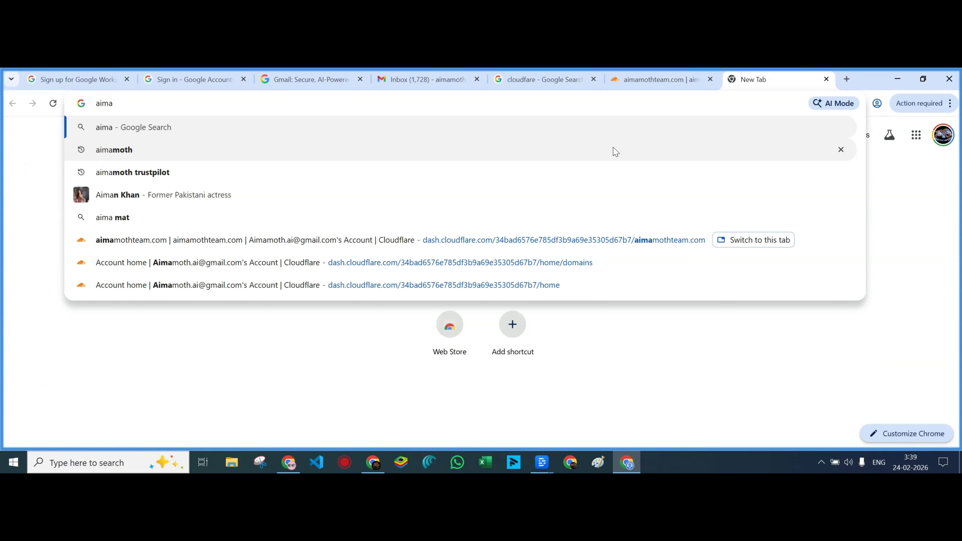
pyautogui.write('moth.com')
pyautogui.press('Return')
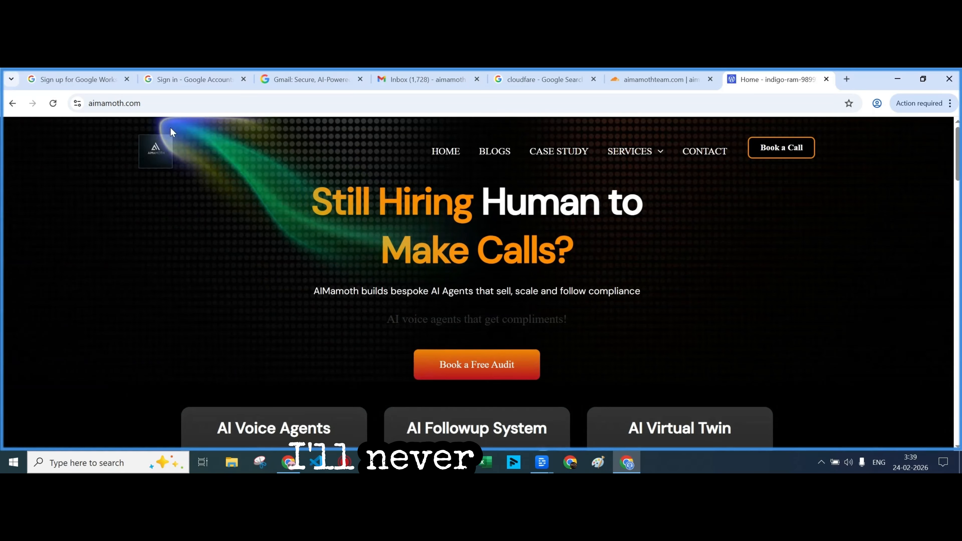
# Close the aimamoth.com tab and copy the aimamothteam.com domain name from Cloudflare
pyautogui.click(126, 105)
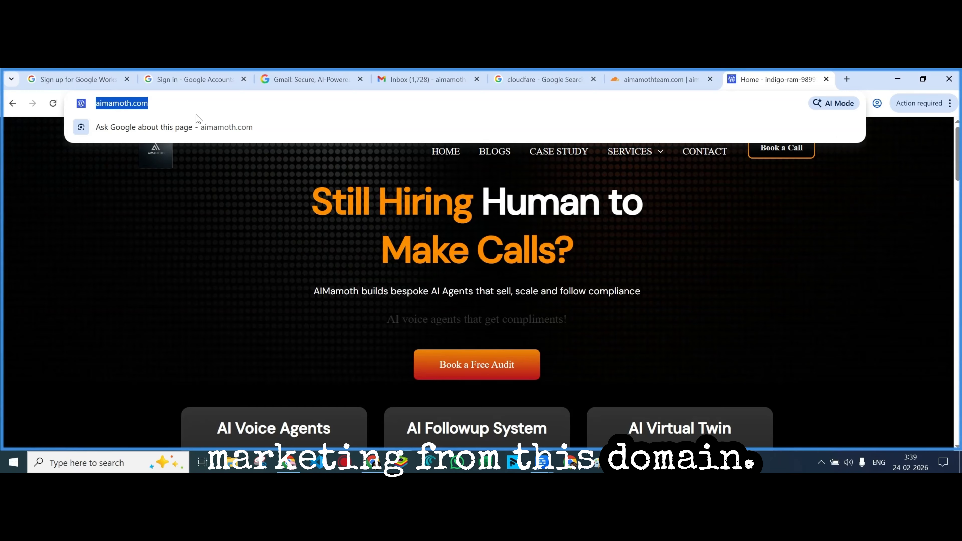
pyautogui.click(307, 262)
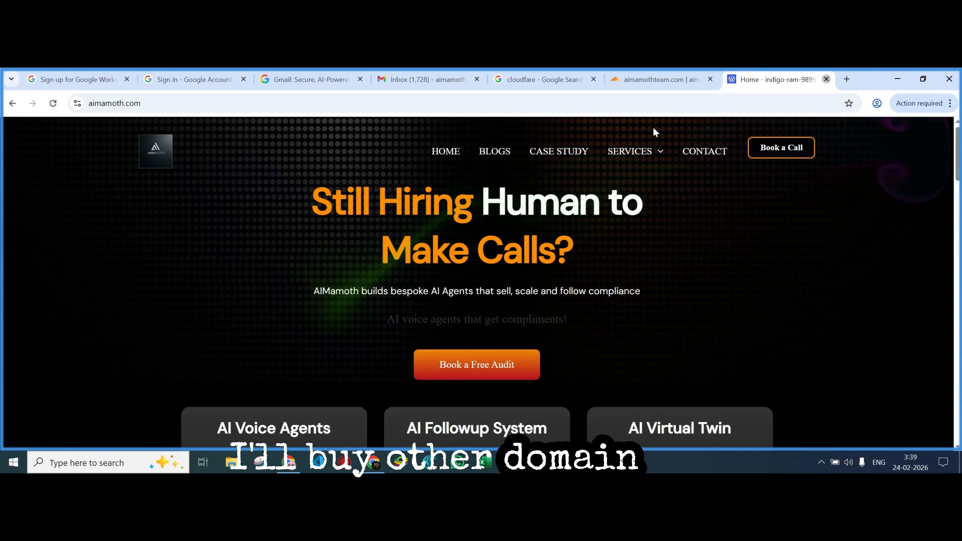
pyautogui.hotkey('ctrl', 'w')
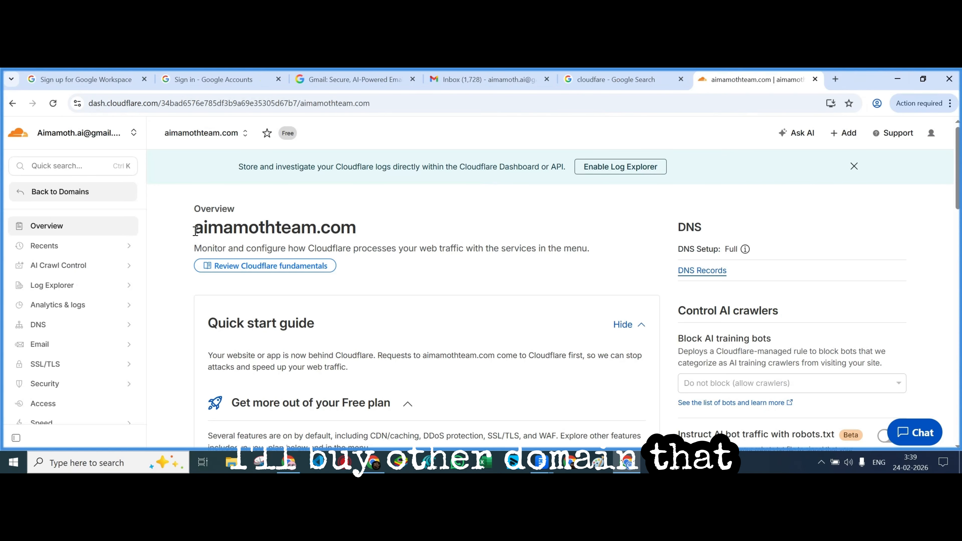
pyautogui.moveTo(195, 230); pyautogui.dragTo(336, 227)
pyautogui.hotkey('ctrl', 'c')
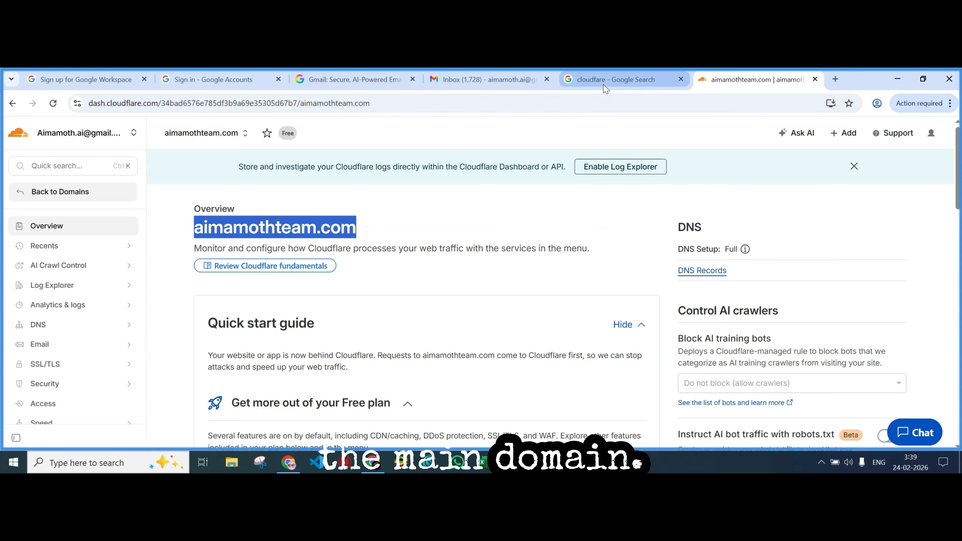
pyautogui.click(347, 82)
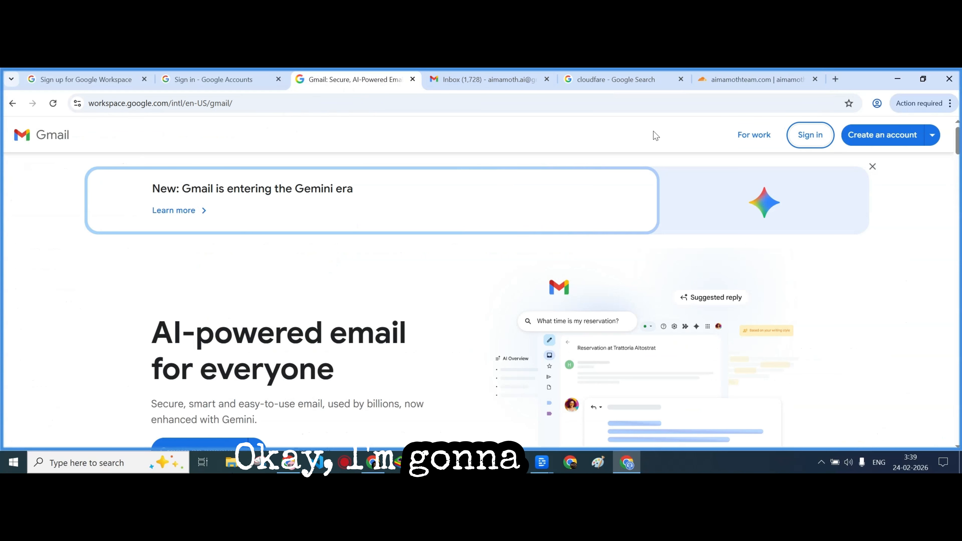
# Choose Create an account for work or business and start the Google Workspace trial
pyautogui.click(901, 141)
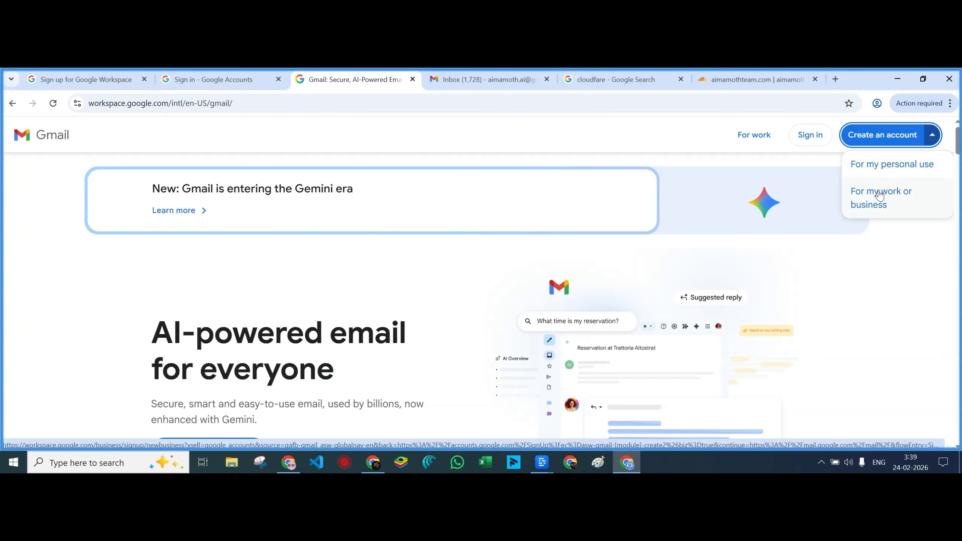
pyautogui.click(877, 200)
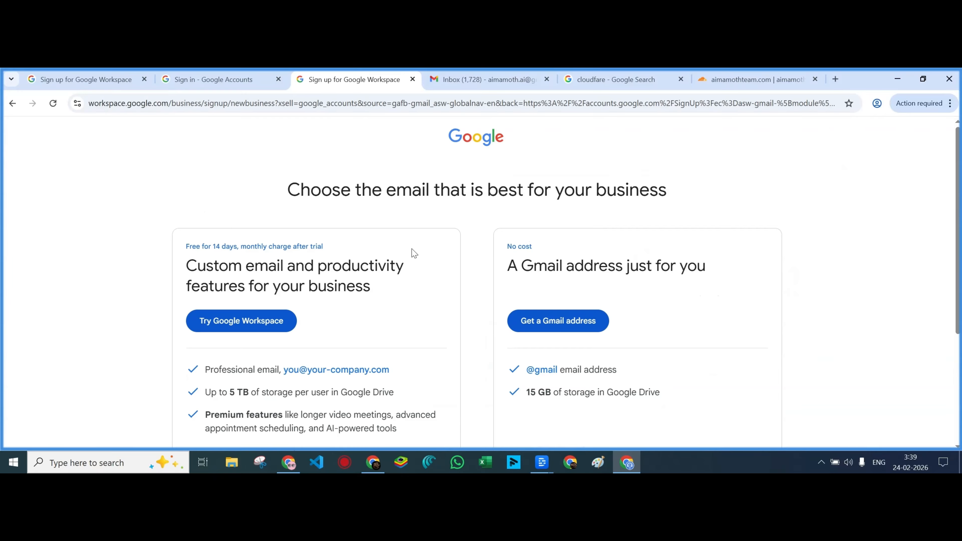
pyautogui.scroll(-2, 413, 253)
pyautogui.scroll(1, 522, 209)
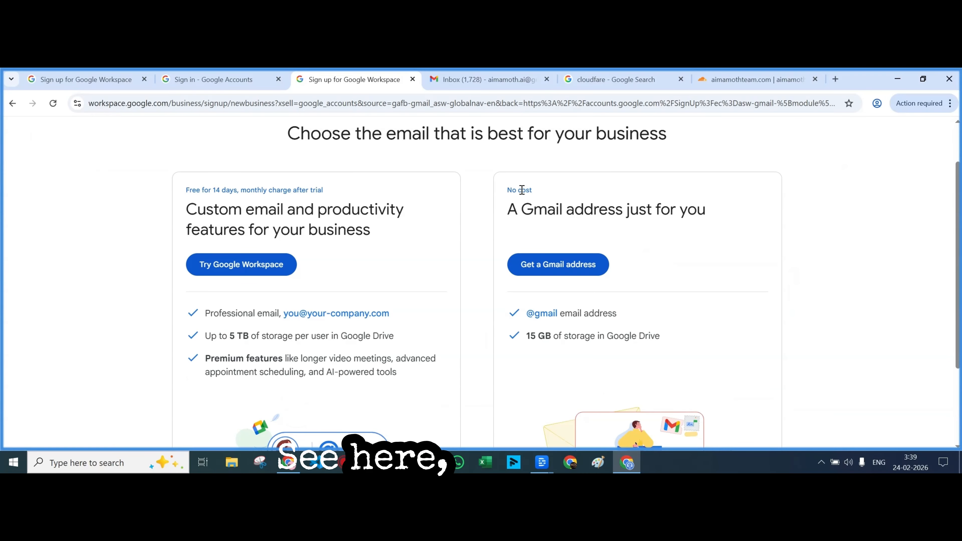
pyautogui.scroll(-2, 343, 273)
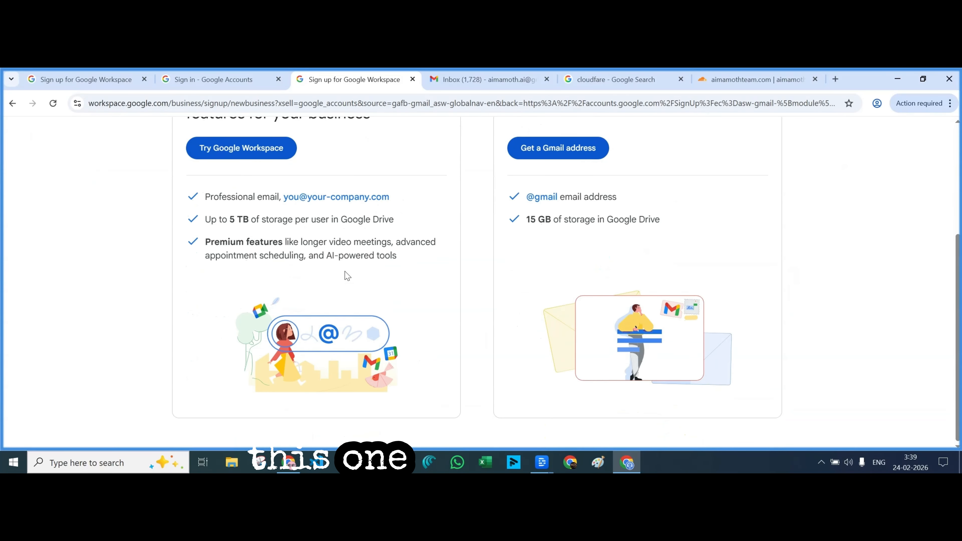
pyautogui.scroll(3, 251, 322)
pyautogui.click(251, 322)
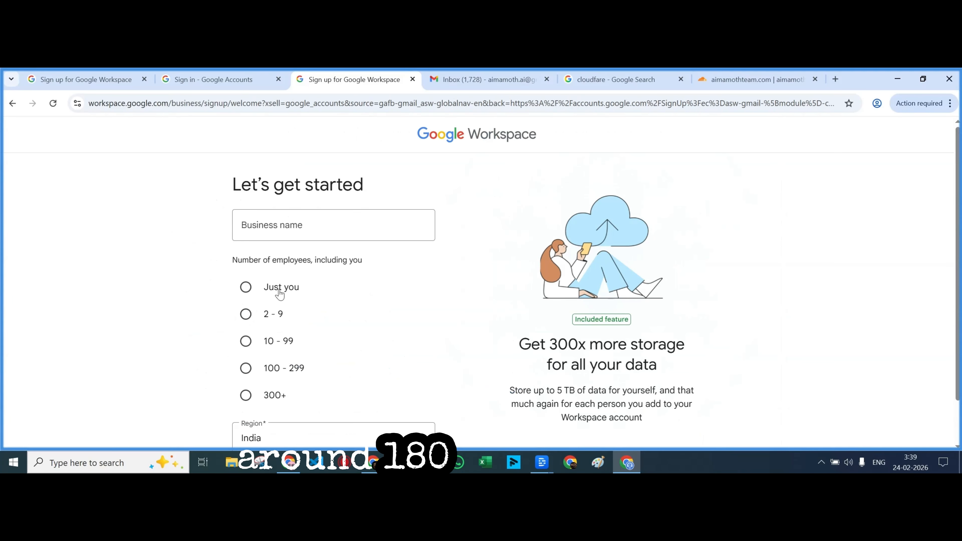
# Enter business name aimamothteam (pasted domain, .com removed) with 2 - 9 employees
pyautogui.click(246, 313)
pyautogui.click(270, 222)
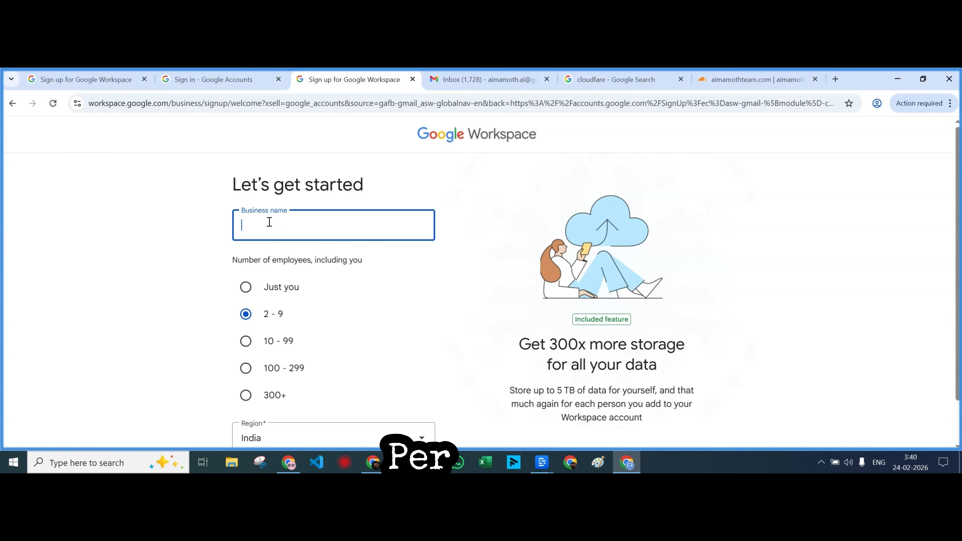
pyautogui.hotkey('ctrl', 'v')
pyautogui.click(211, 261)
pyautogui.click(345, 225)
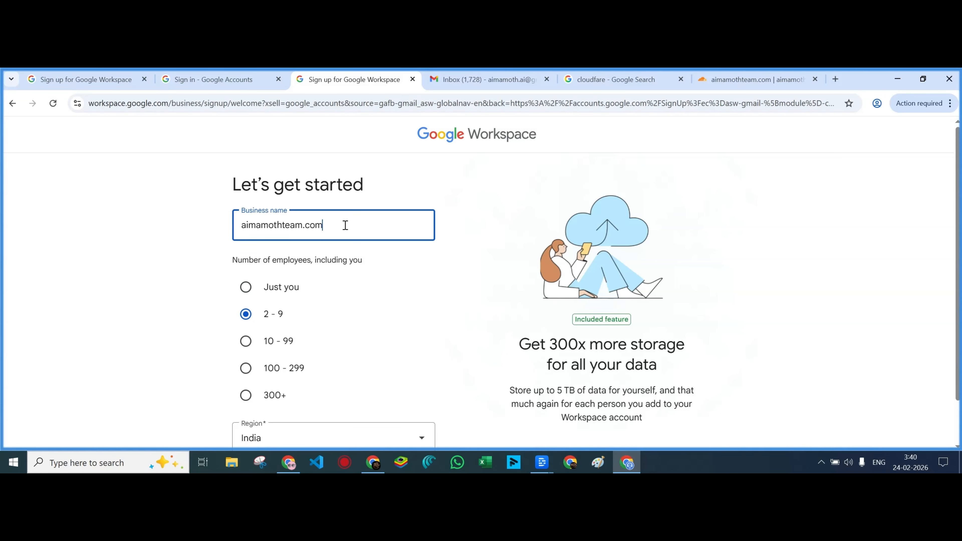
pyautogui.press('BackSpace')
pyautogui.press('BackSpace')
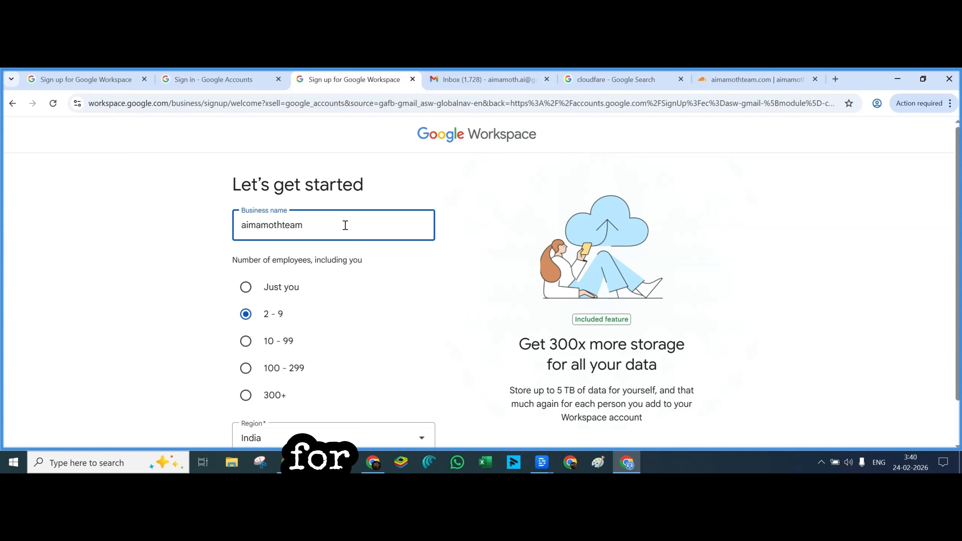
pyautogui.click(178, 286)
pyautogui.scroll(-1, 444, 326)
# Continue to contact info and enter the current email address, correcting its typos
pyautogui.click(281, 428)
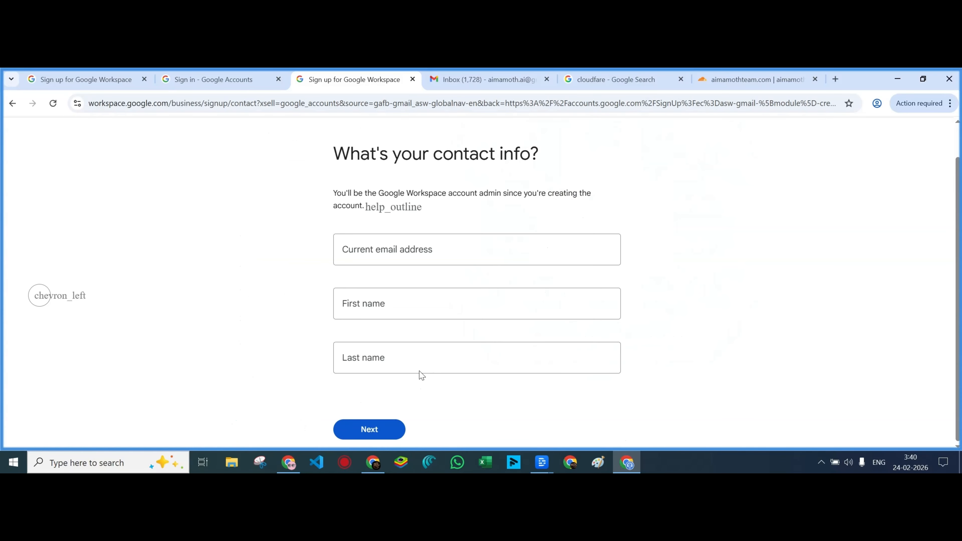
pyautogui.click(425, 251)
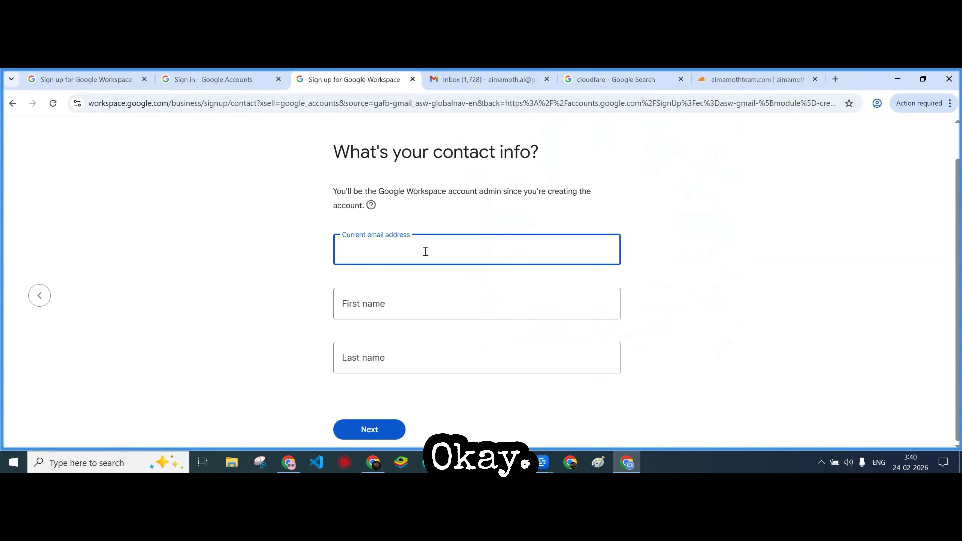
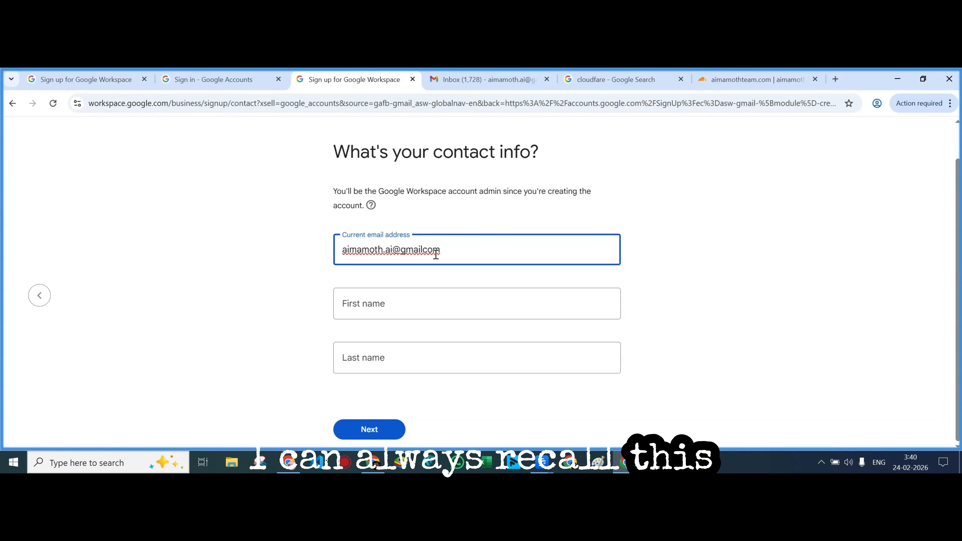
pyautogui.press('Left')
pyautogui.press('Left')
pyautogui.press('Left')
# Fill in the admin's first and last name and submit the contact details
pyautogui.click(394, 307)
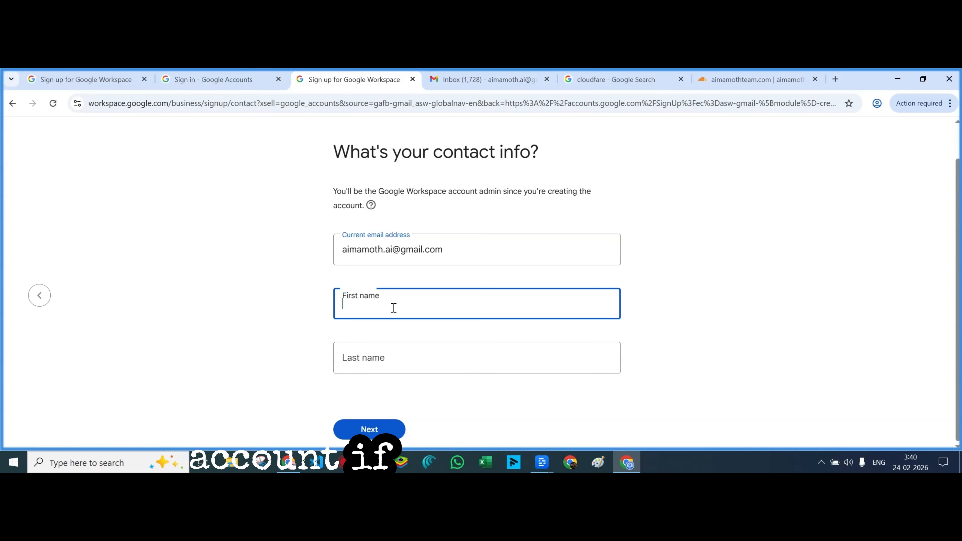
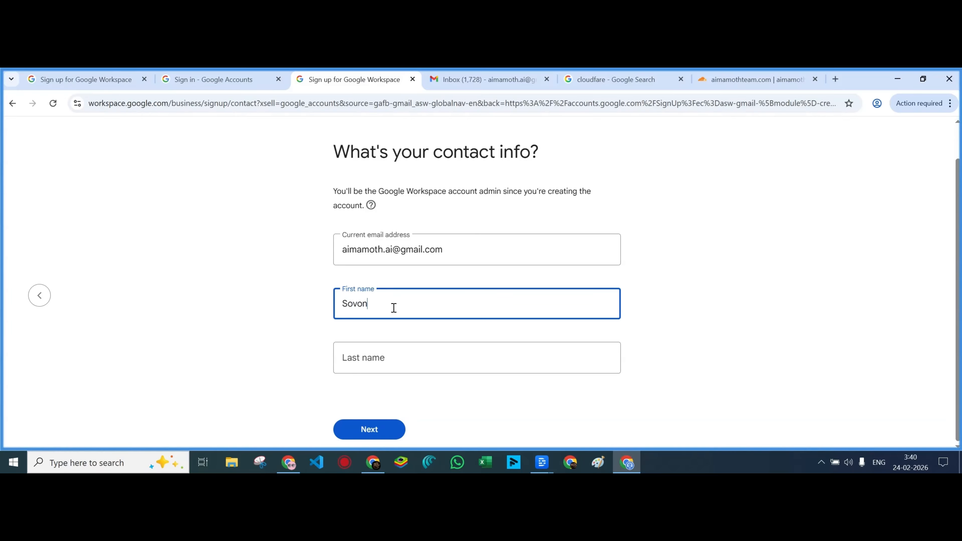
pyautogui.click(393, 356)
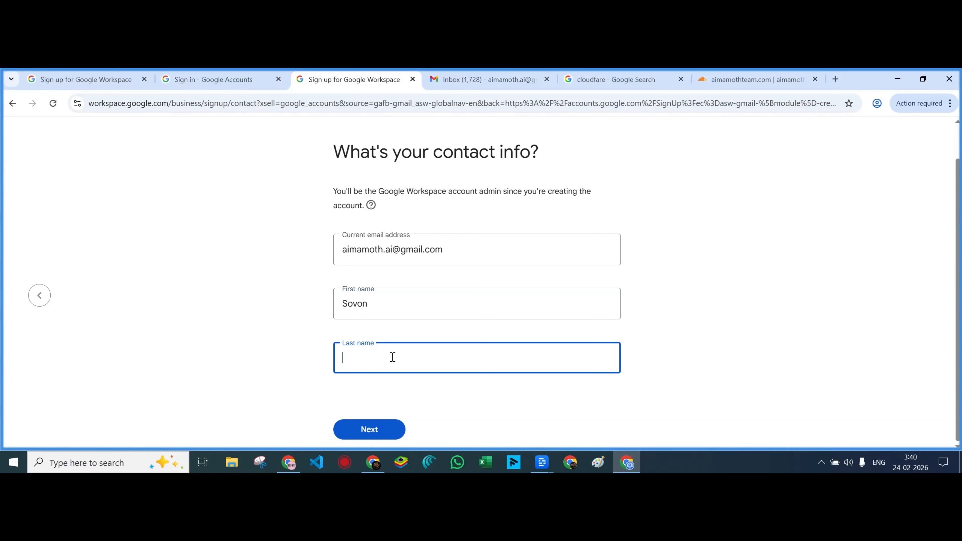
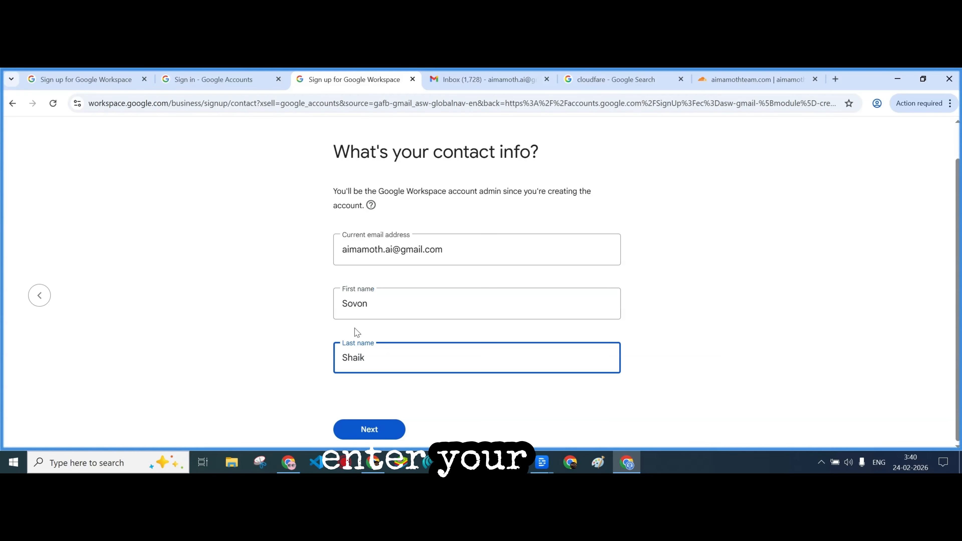
pyautogui.click(353, 436)
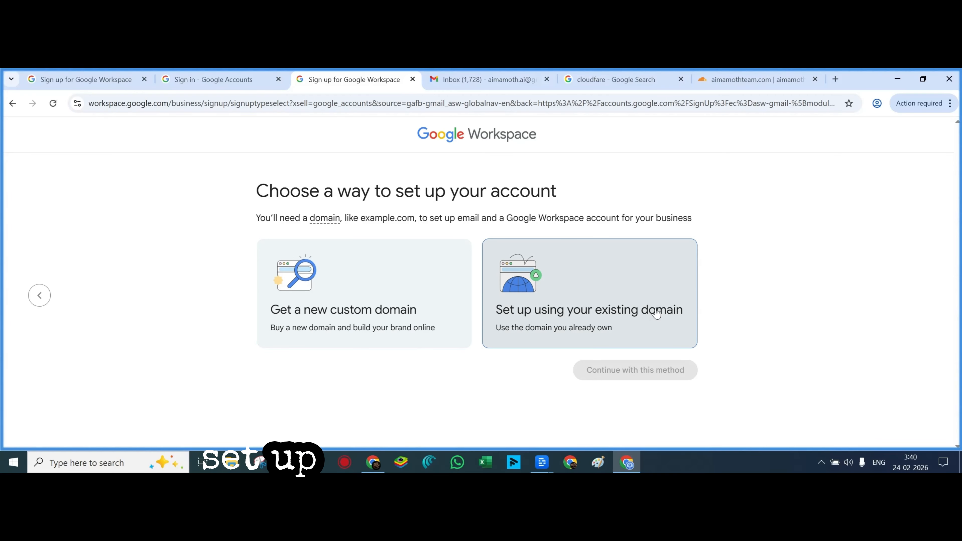
# Choose to set up with the existing domain aimamothteam.com and confirm it
pyautogui.click(644, 322)
pyautogui.click(626, 374)
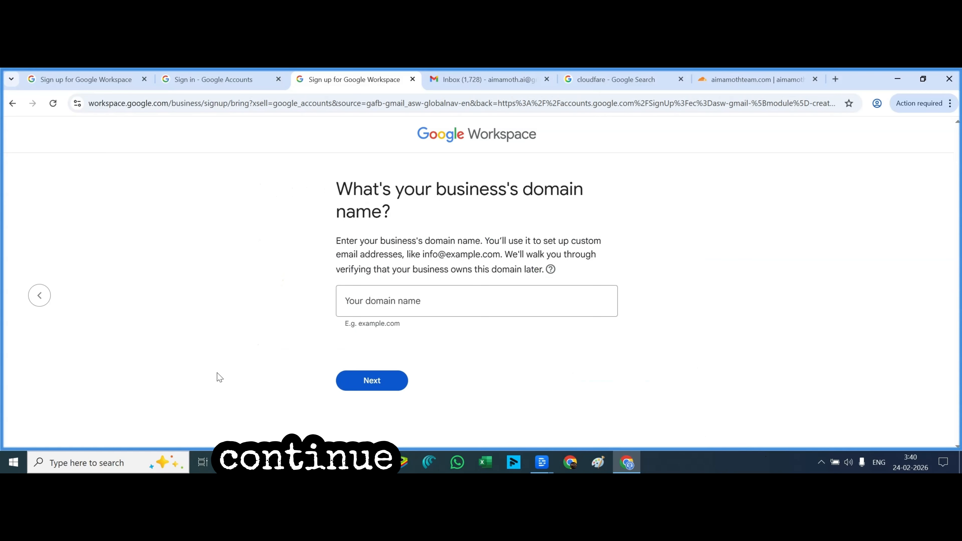
pyautogui.click(398, 298)
pyautogui.hotkey('ctrl', 'v')
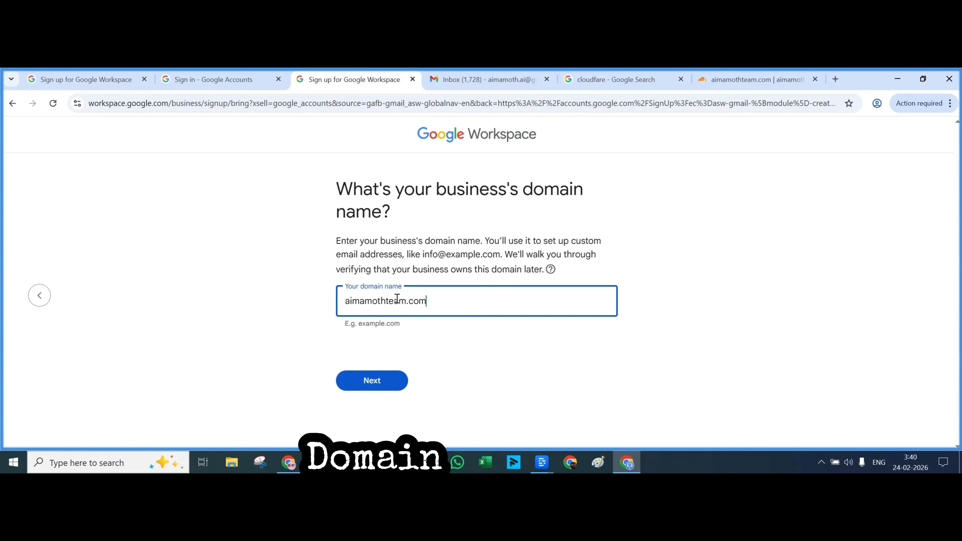
pyautogui.click(373, 380)
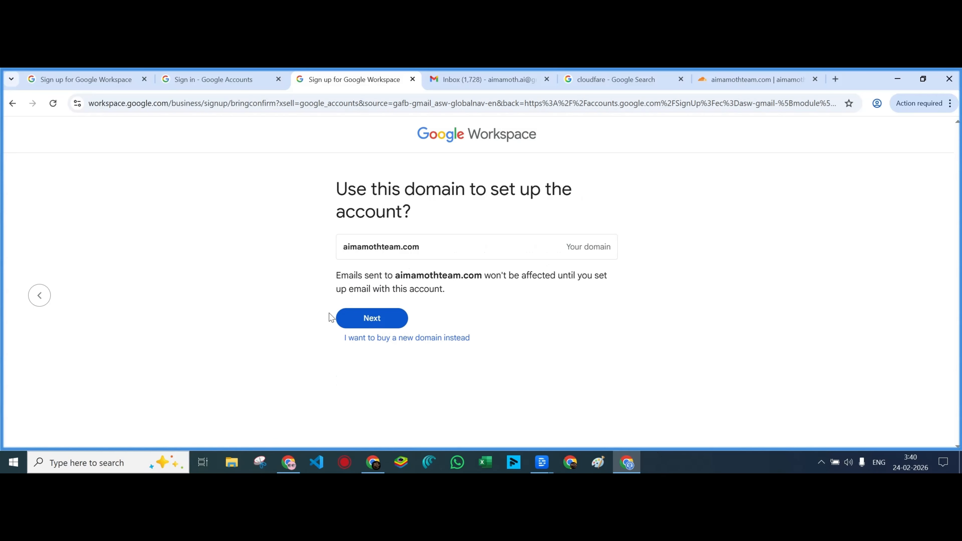
pyautogui.click(375, 321)
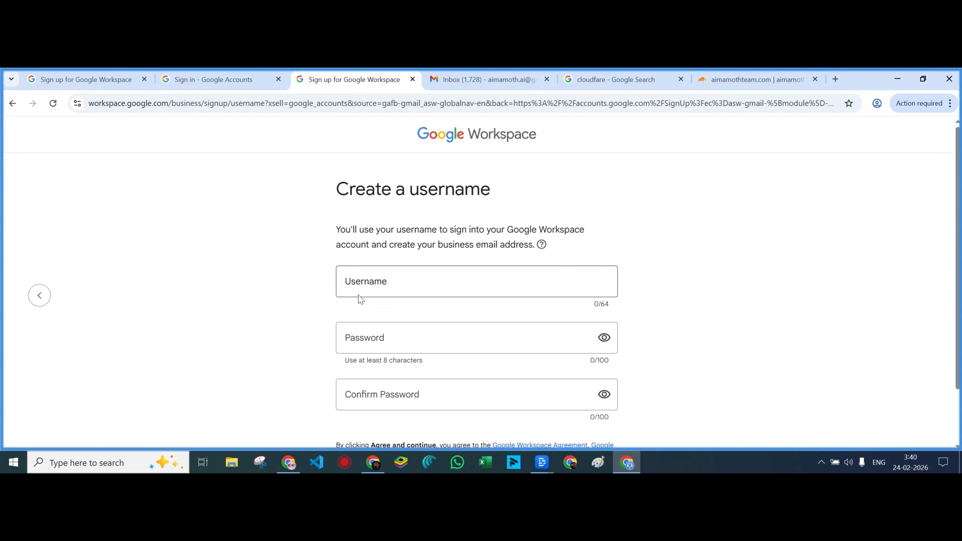
# Enter the admin username for aimamothteam.com and set and confirm its password
pyautogui.click(368, 284)
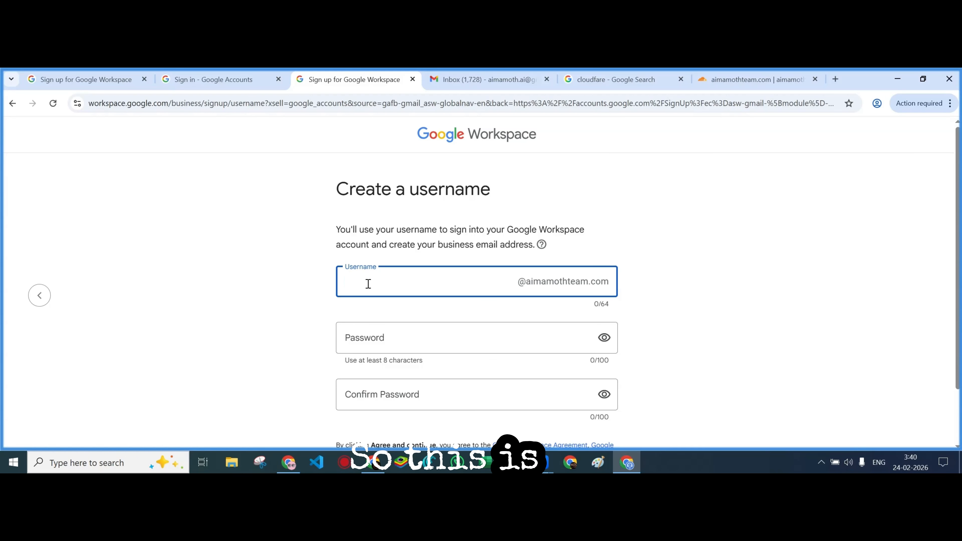
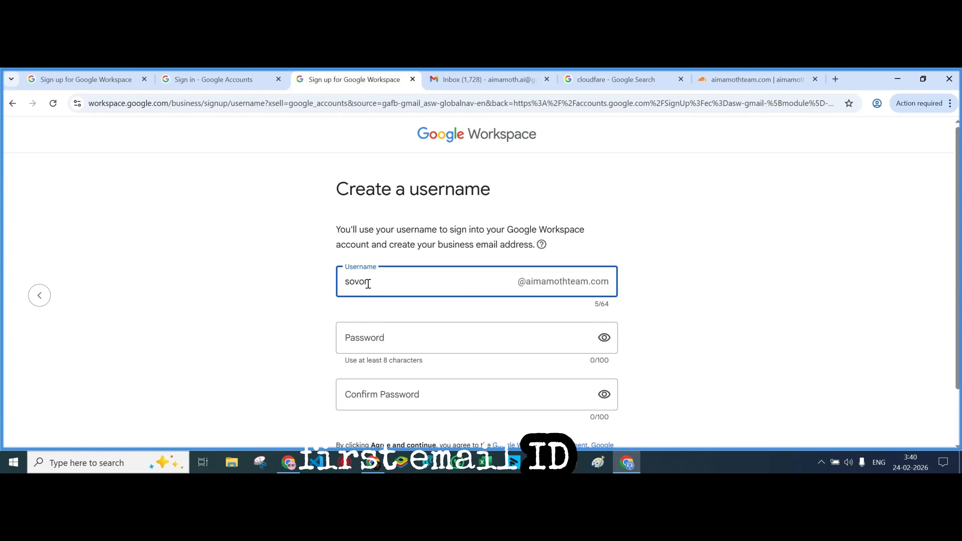
pyautogui.click(376, 339)
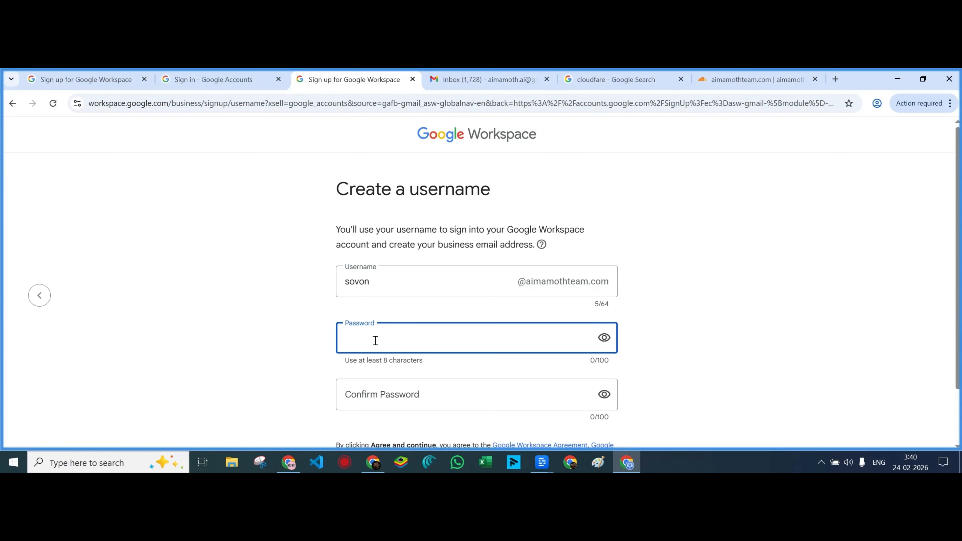
pyautogui.write('•••')
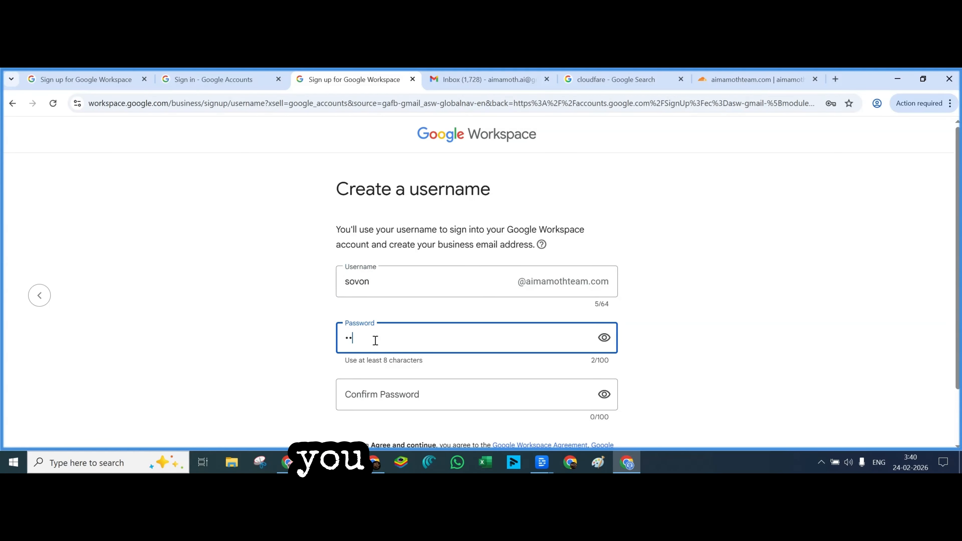
pyautogui.write('••••••')
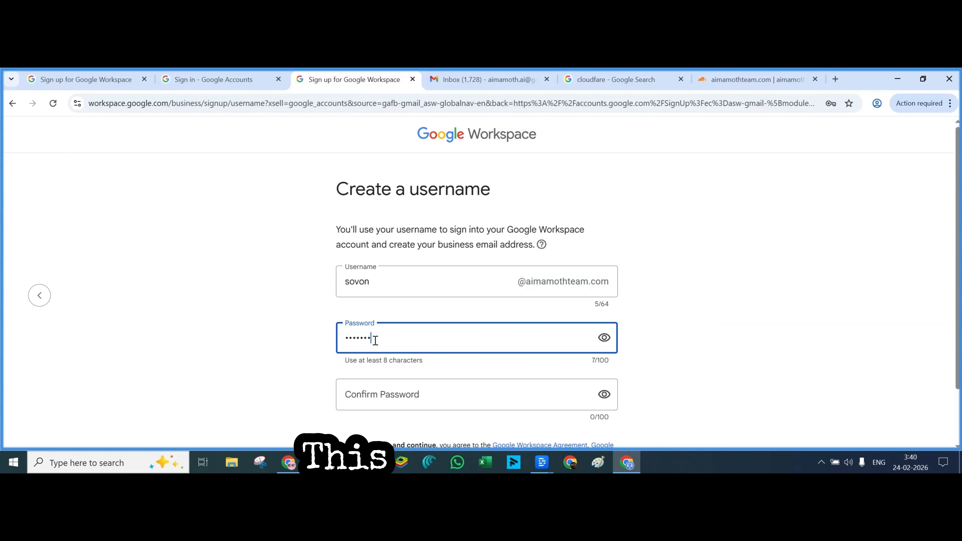
pyautogui.scroll(-2, 379, 329)
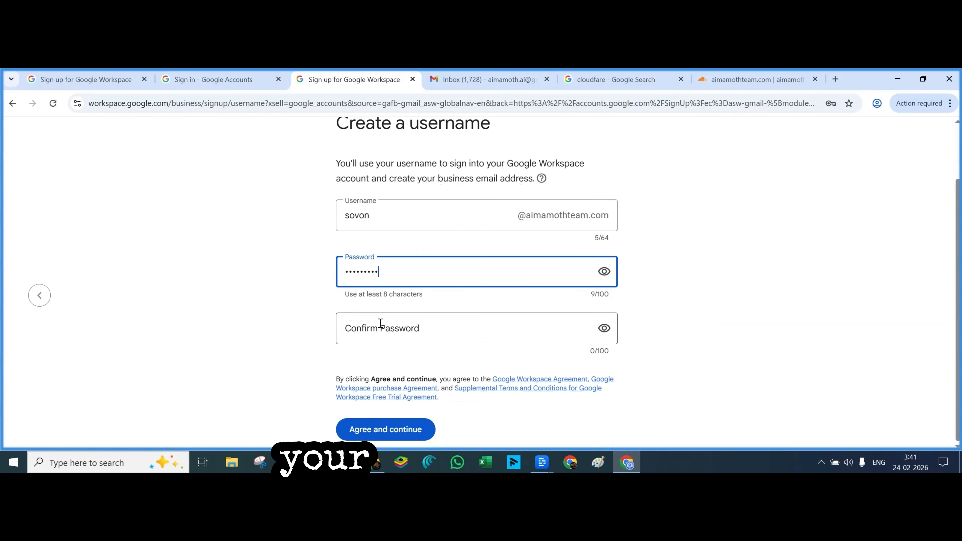
pyautogui.click(381, 323)
pyautogui.write('•••••')
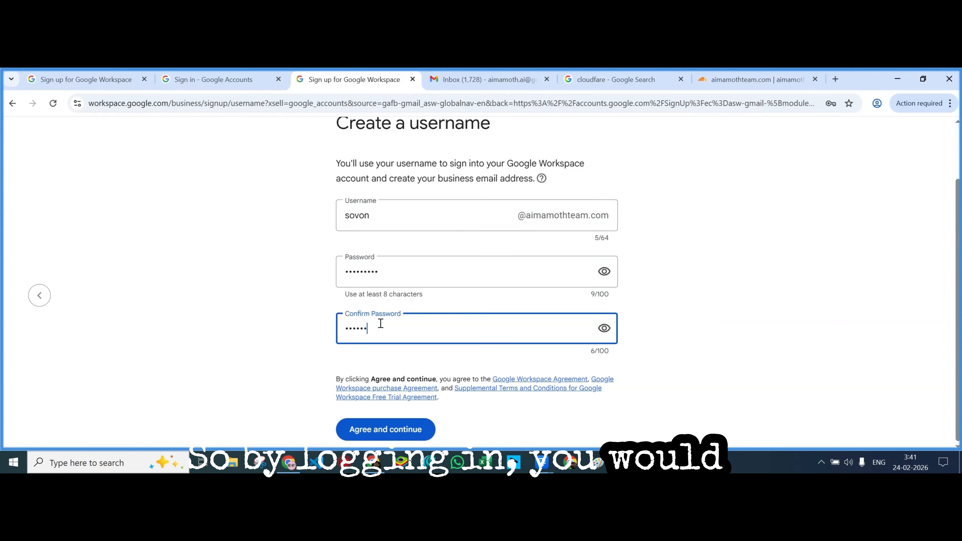
pyautogui.write('••••')
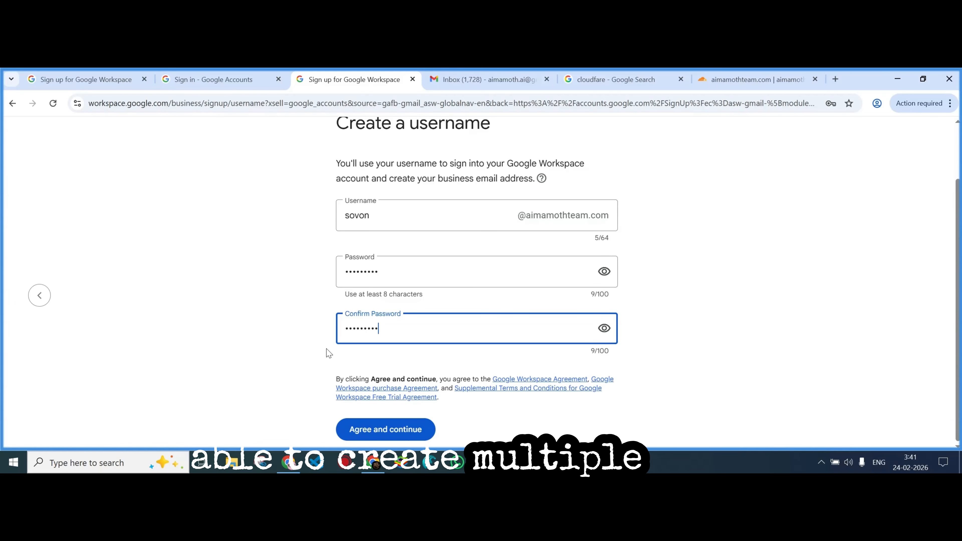
# Agree to the terms to create the account and decline saving the password in Chrome
pyautogui.click(310, 353)
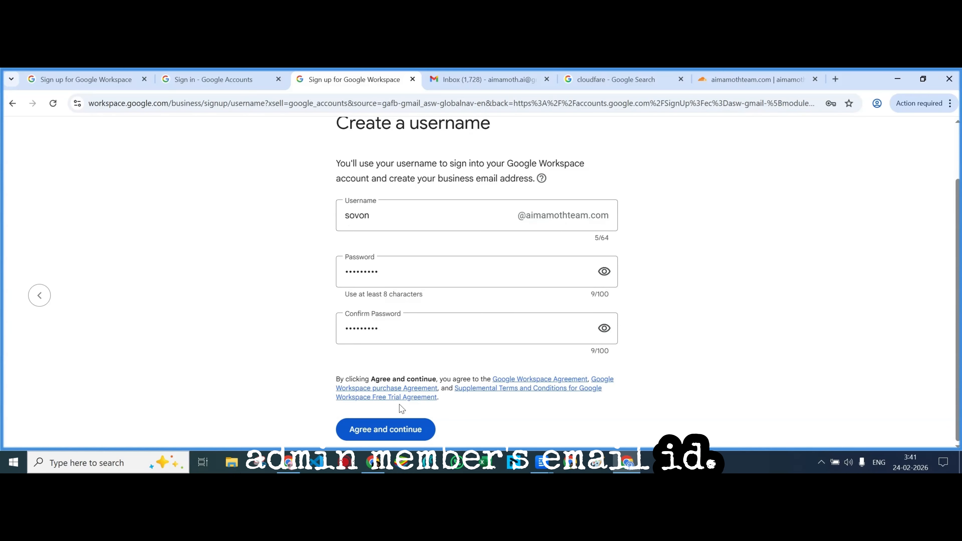
pyautogui.click(375, 427)
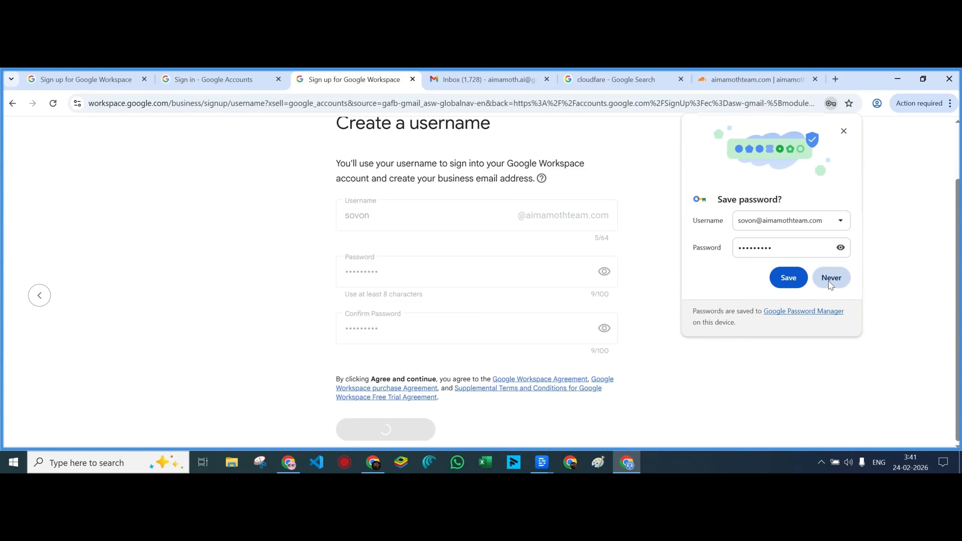
pyautogui.click(831, 280)
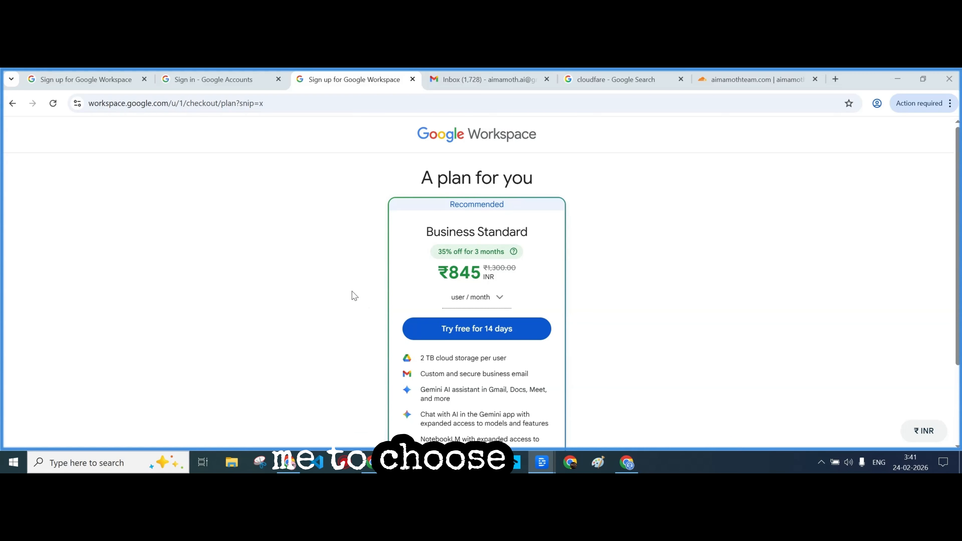
# Point out the Recommended Business Standard plan and start its 14-day free trial
pyautogui.scroll(-3, 354, 296)
pyautogui.scroll(3, 354, 296)
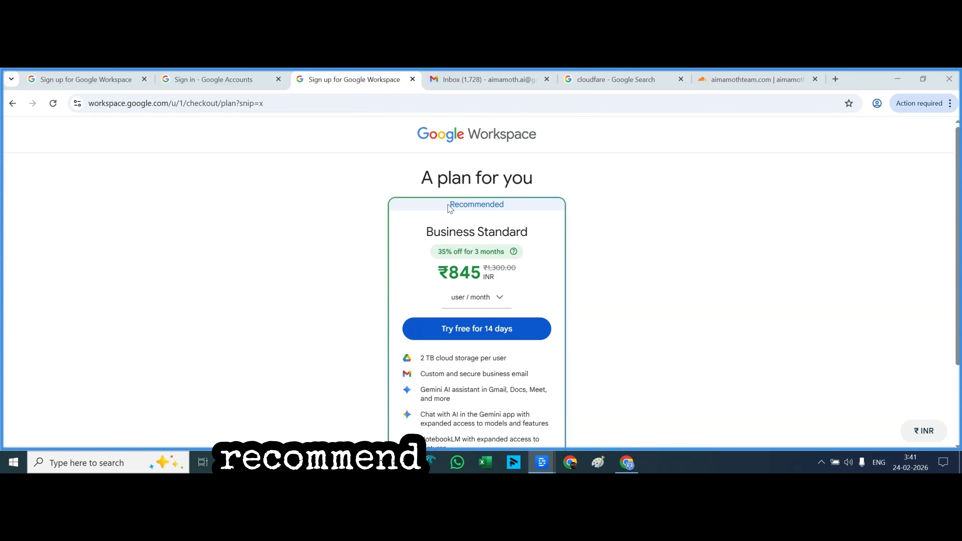
pyautogui.moveTo(449, 206); pyautogui.dragTo(505, 205)
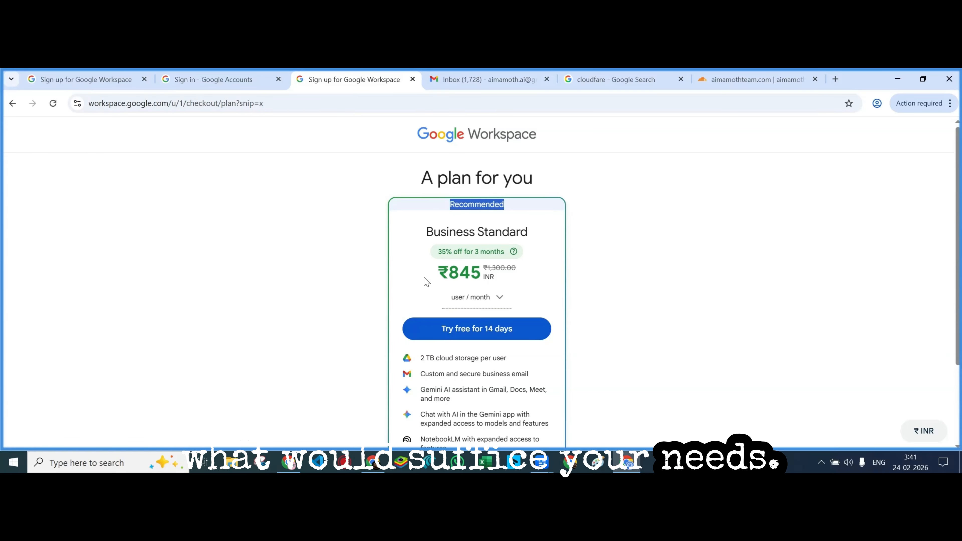
pyautogui.click(462, 329)
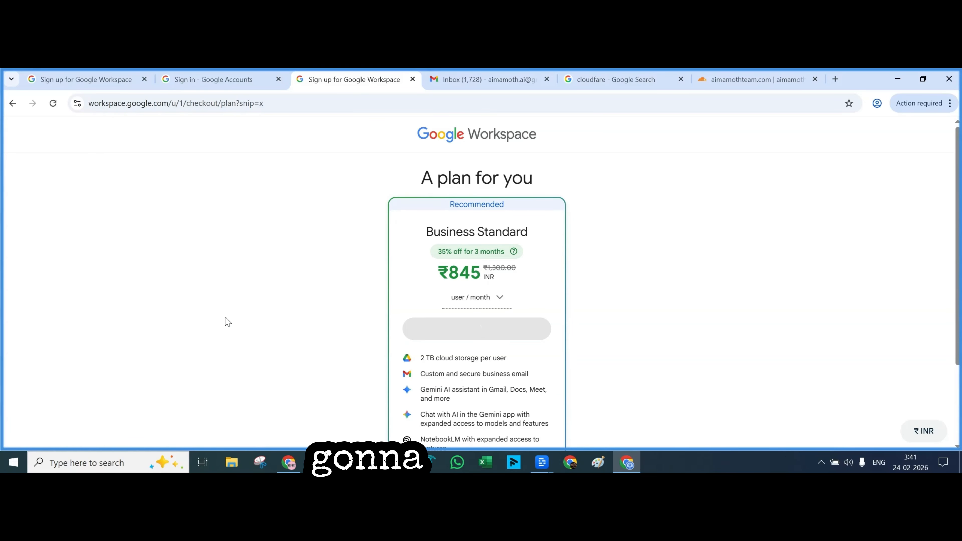
pyautogui.scroll(-3, 367, 338)
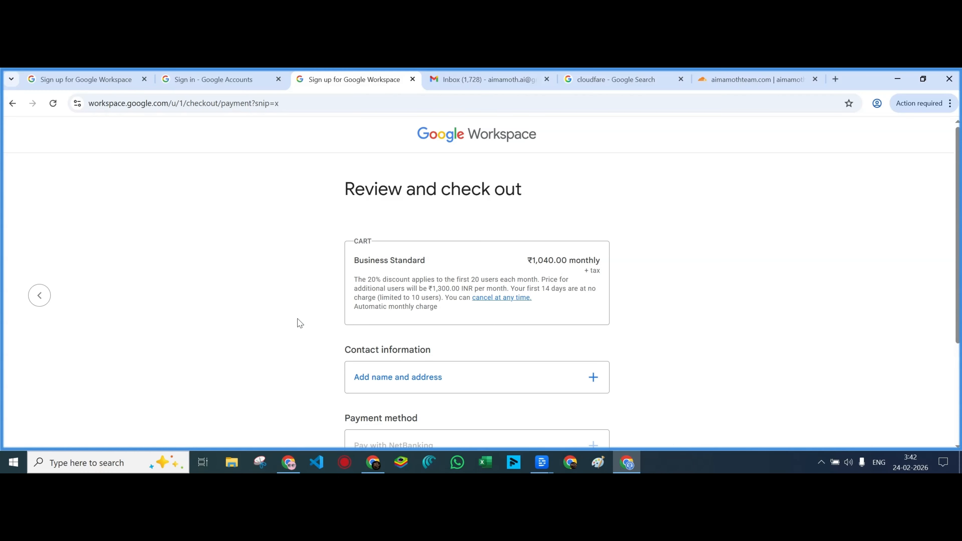
# Scroll through the Review and check out page to complete checkout for Business Standard
pyautogui.scroll(-3, 296, 327)
pyautogui.scroll(-1, 296, 327)
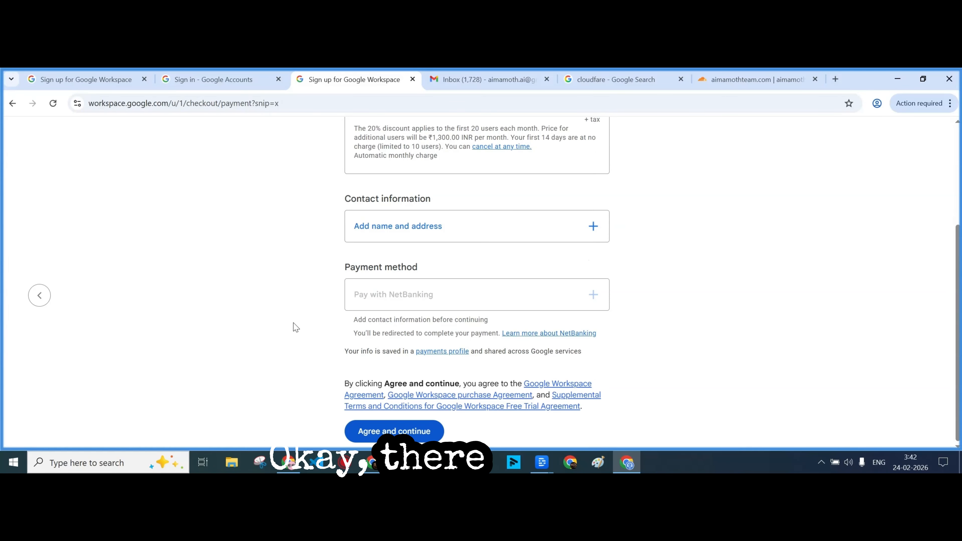
pyautogui.scroll(4, 296, 327)
pyautogui.scroll(-4, 296, 327)
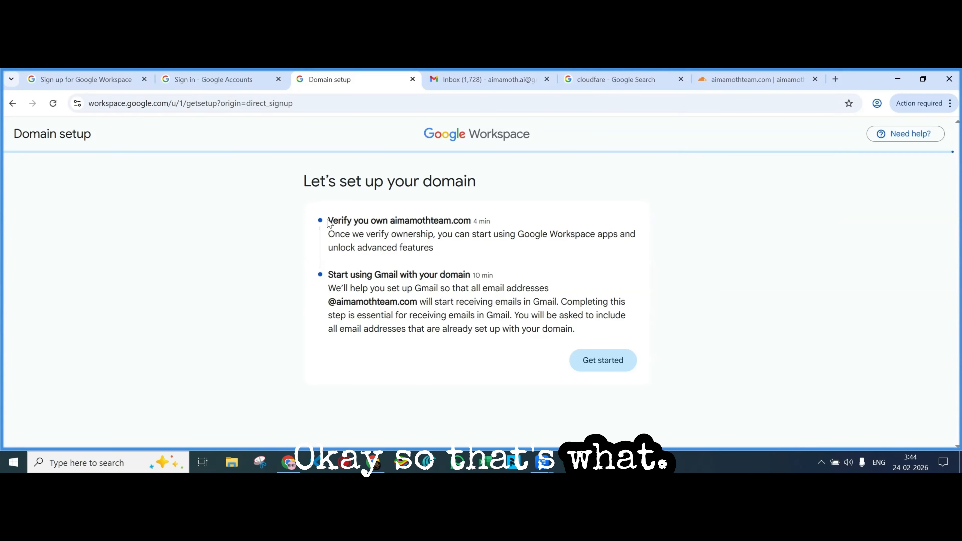
# Verify aimamothteam.com by signing in to Cloudflare and authorizing Google's TXT verification record
pyautogui.moveTo(329, 224); pyautogui.dragTo(583, 336)
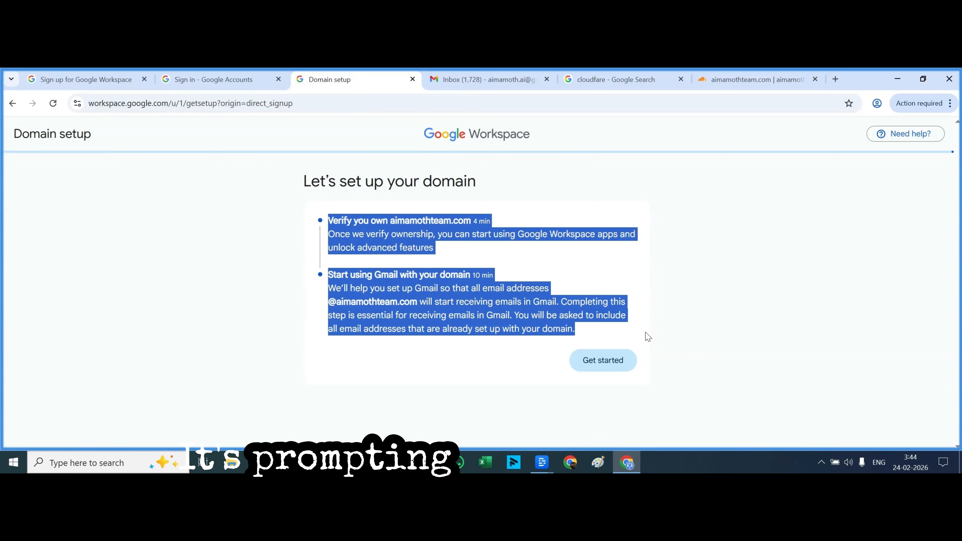
pyautogui.click(647, 335)
pyautogui.click(601, 361)
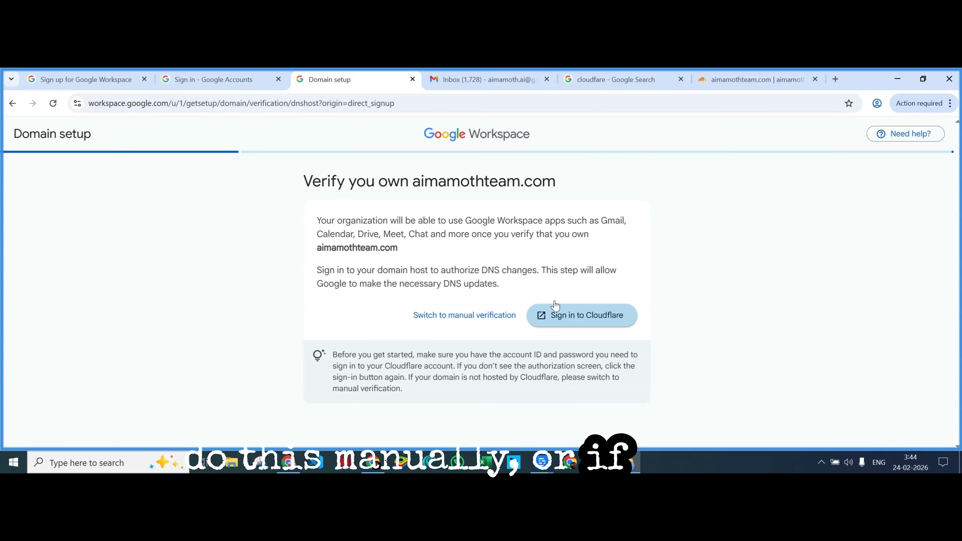
pyautogui.click(754, 78)
pyautogui.click(361, 86)
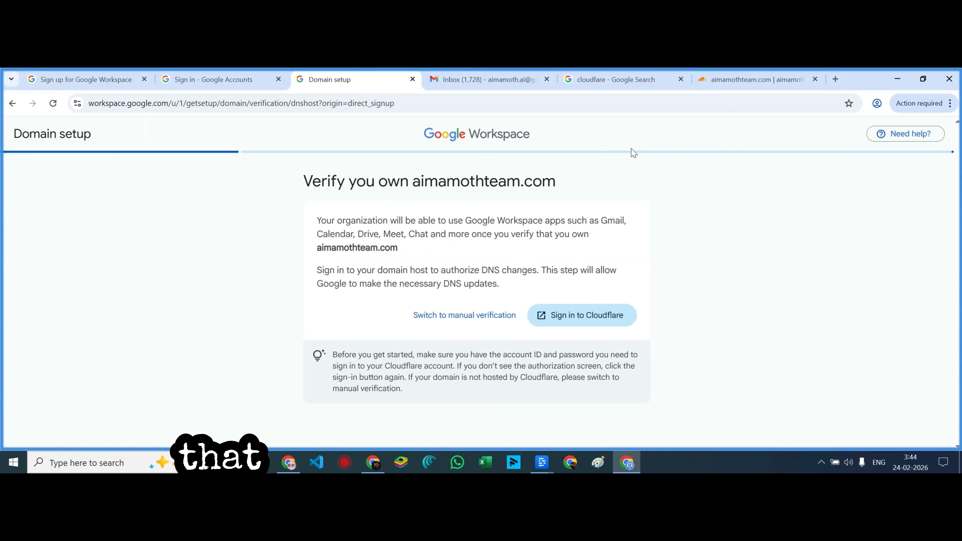
pyautogui.click(560, 323)
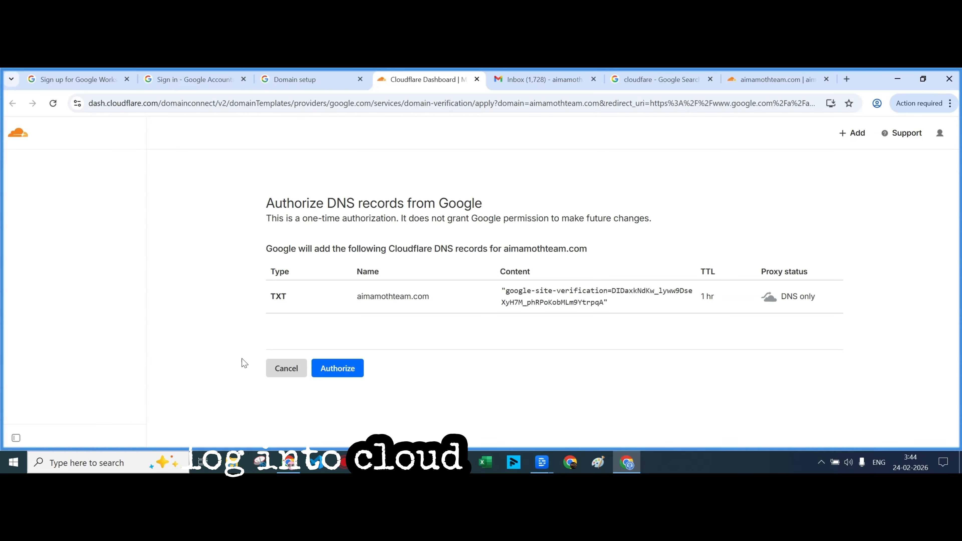
pyautogui.click(341, 371)
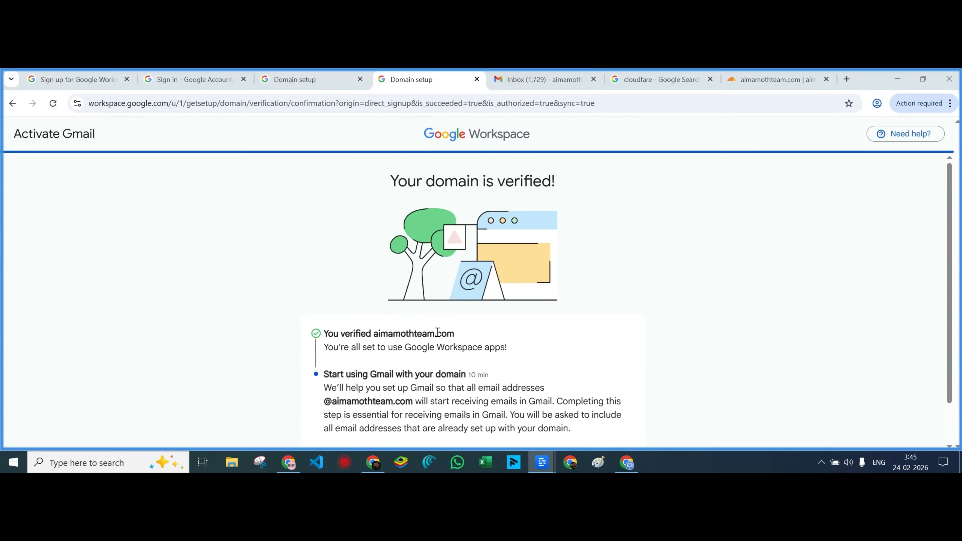
# Start Gmail activation for aimamothteam.com and proceed for the listed users
pyautogui.scroll(-2, 437, 333)
pyautogui.scroll(2, 447, 340)
pyautogui.scroll(-2, 451, 340)
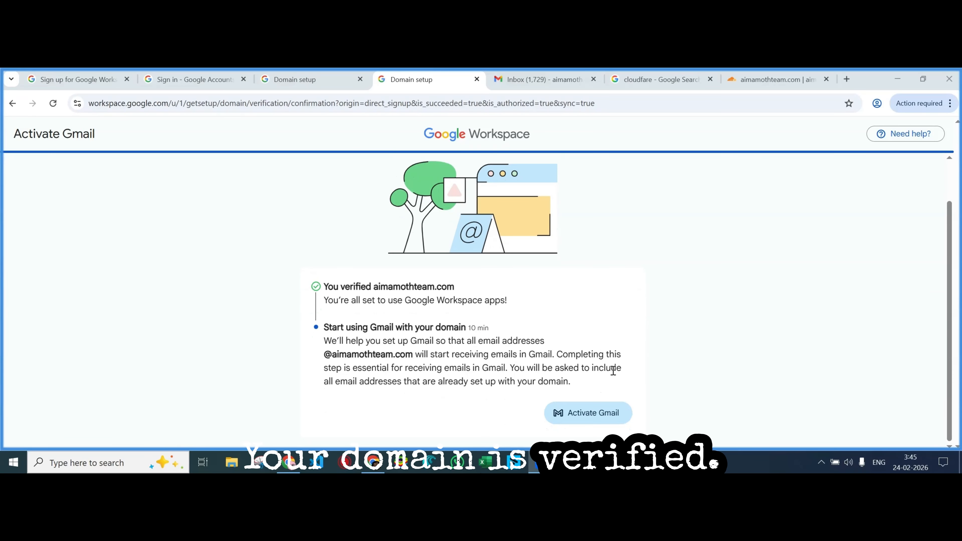
pyautogui.click(594, 413)
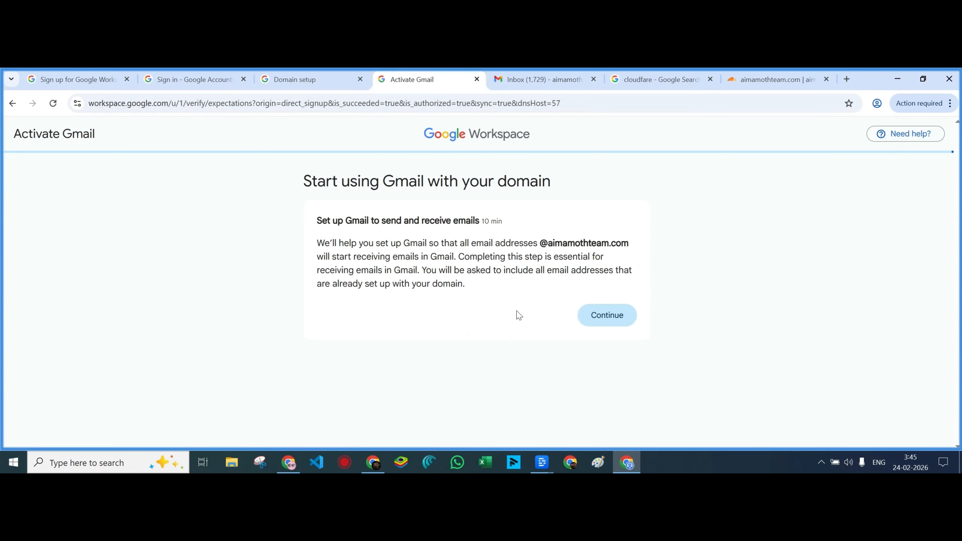
pyautogui.click(623, 324)
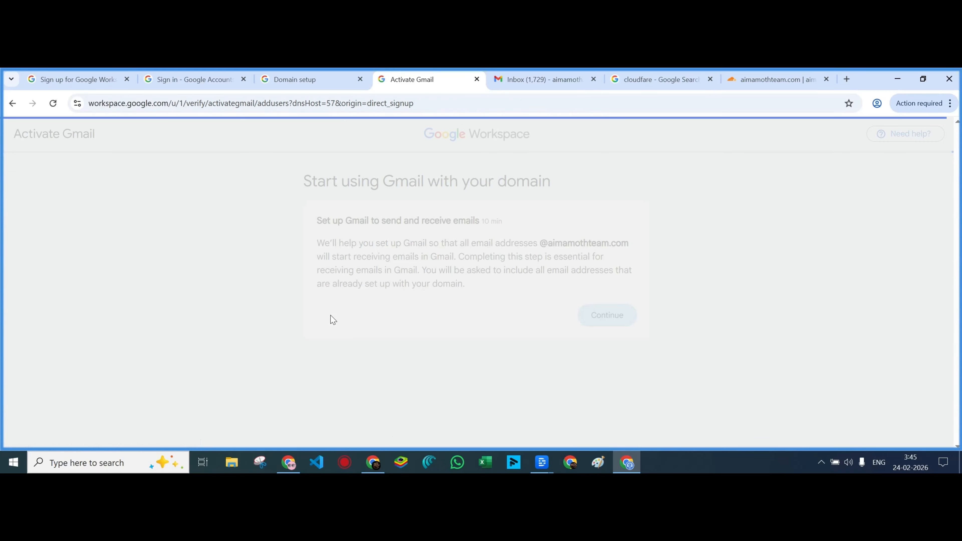
pyautogui.scroll(-1, 485, 337)
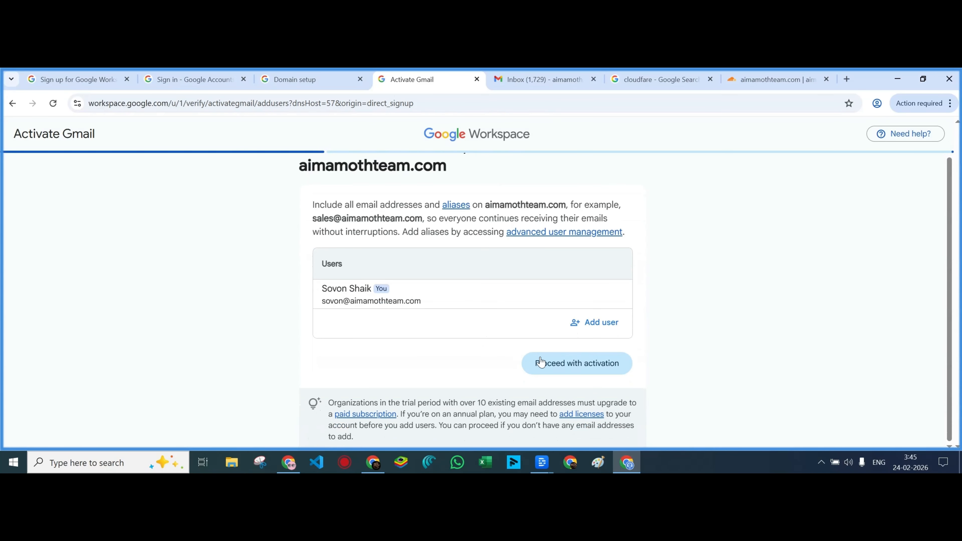
pyautogui.click(593, 373)
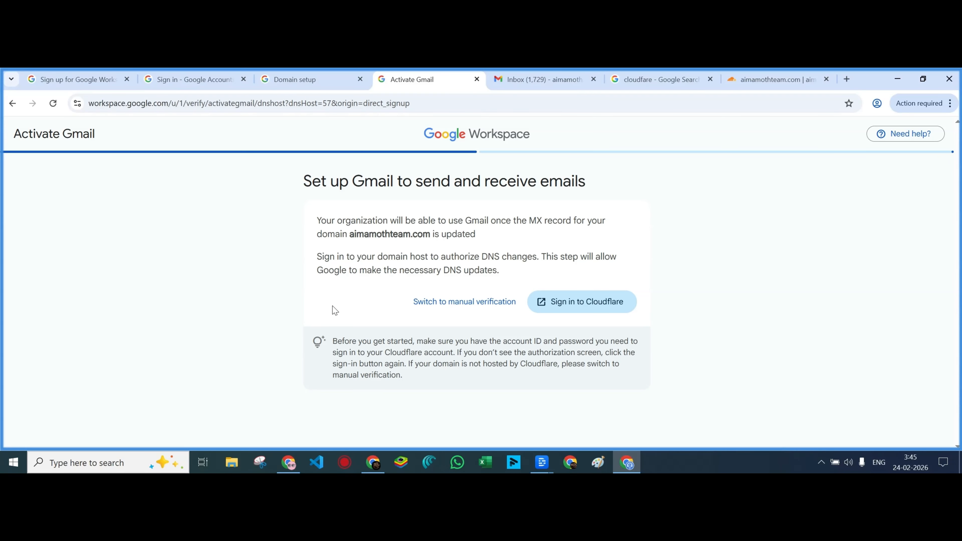
# Confirm having signed into Cloudflare so the mail DNS changes can proceed
pyautogui.click(563, 303)
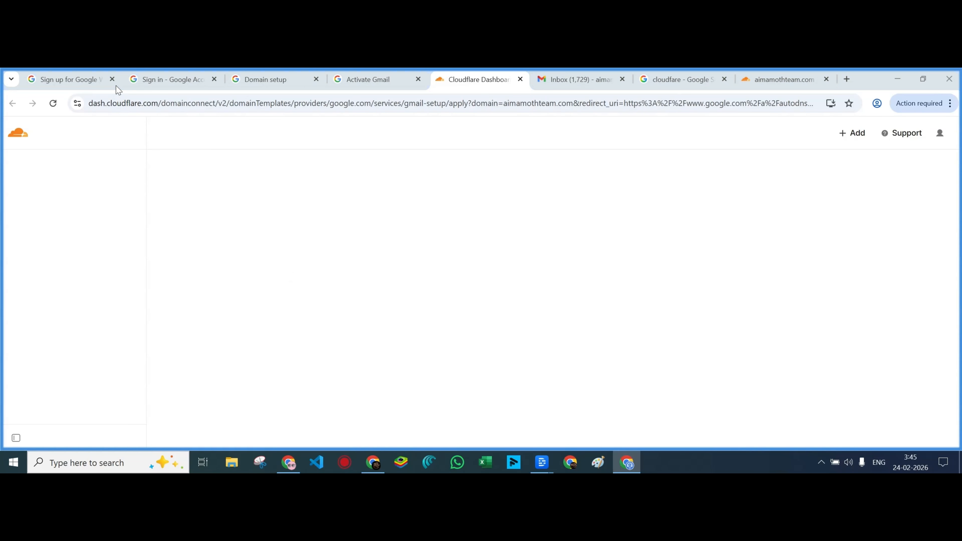
pyautogui.click(353, 87)
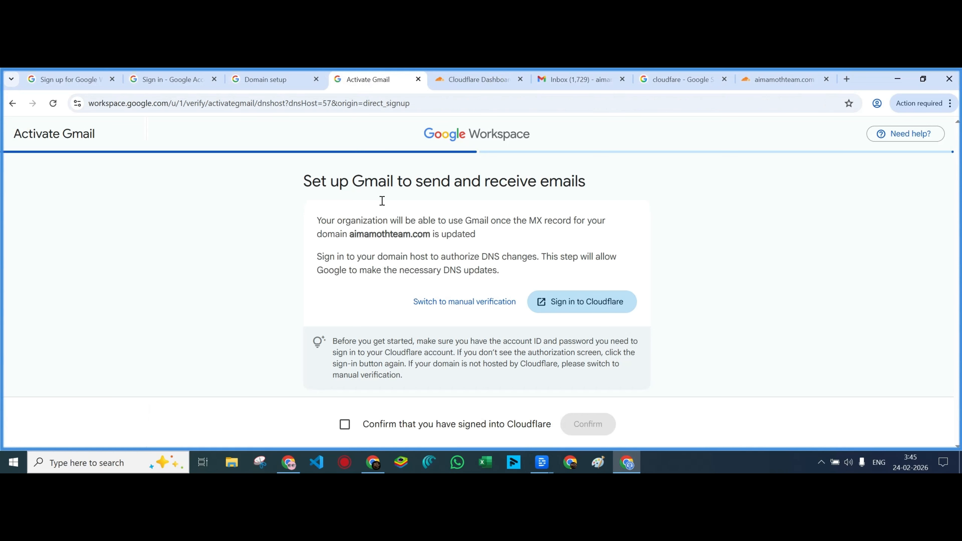
pyautogui.click(344, 424)
pyautogui.click(595, 430)
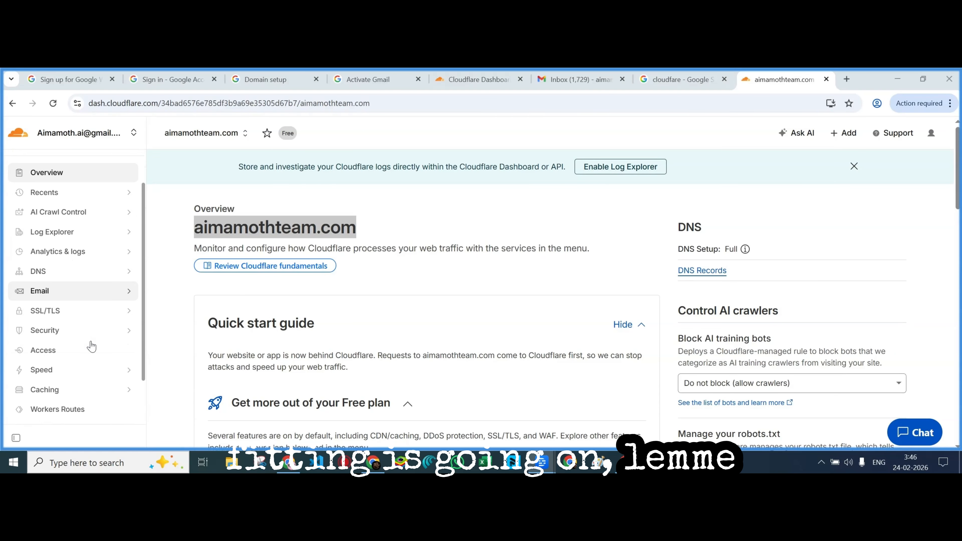
# Back on the Cloudflare domains list, star a786ai.com
pyautogui.click(22, 192)
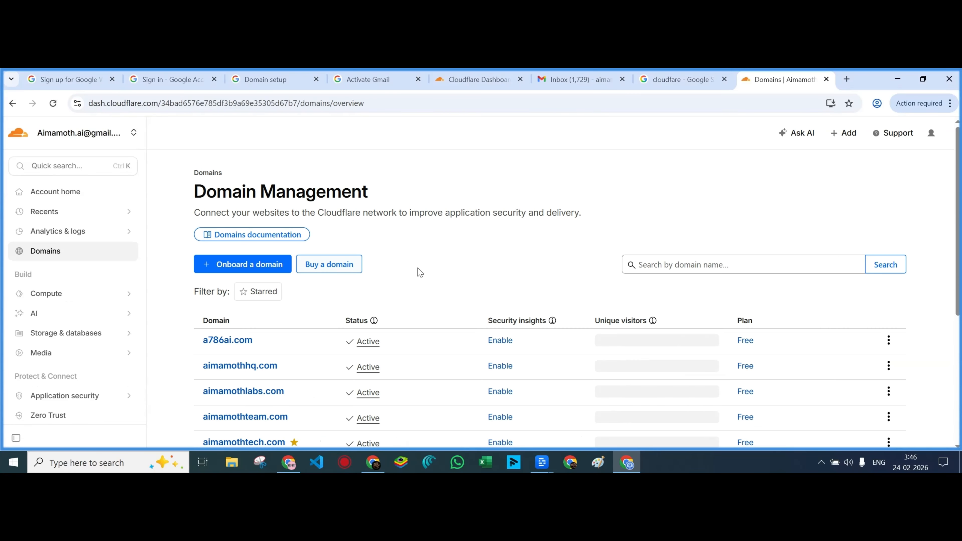
pyautogui.scroll(-3, 433, 289)
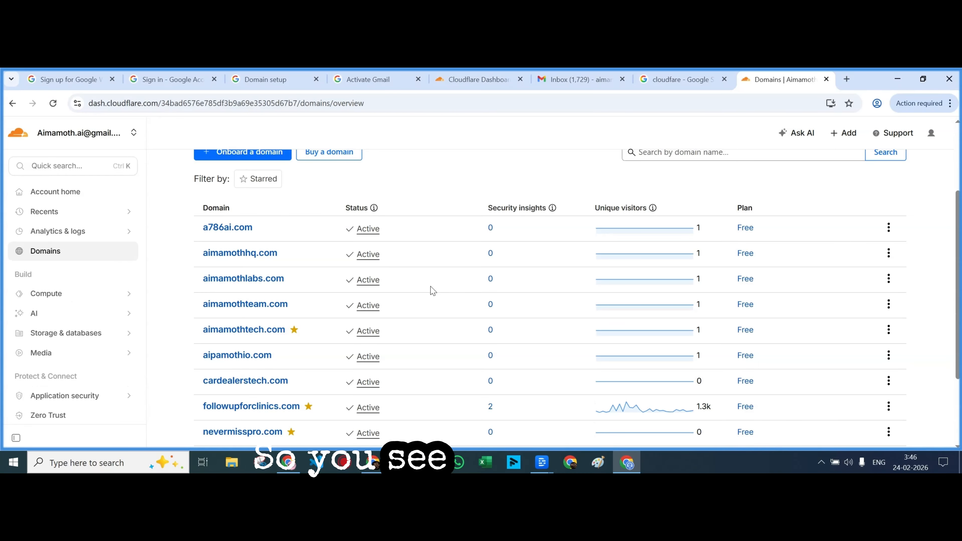
pyautogui.click(889, 228)
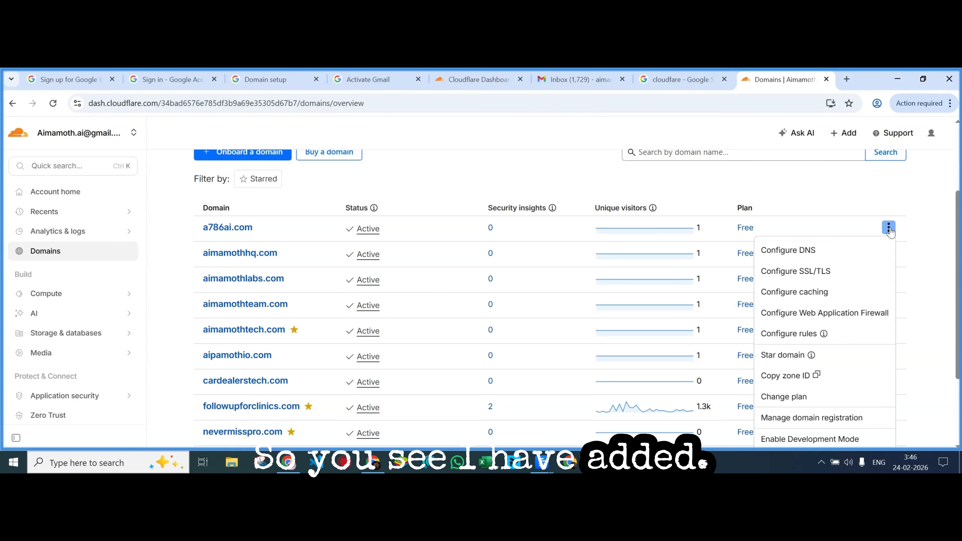
pyautogui.scroll(-1, 805, 341)
pyautogui.scroll(-3, 806, 345)
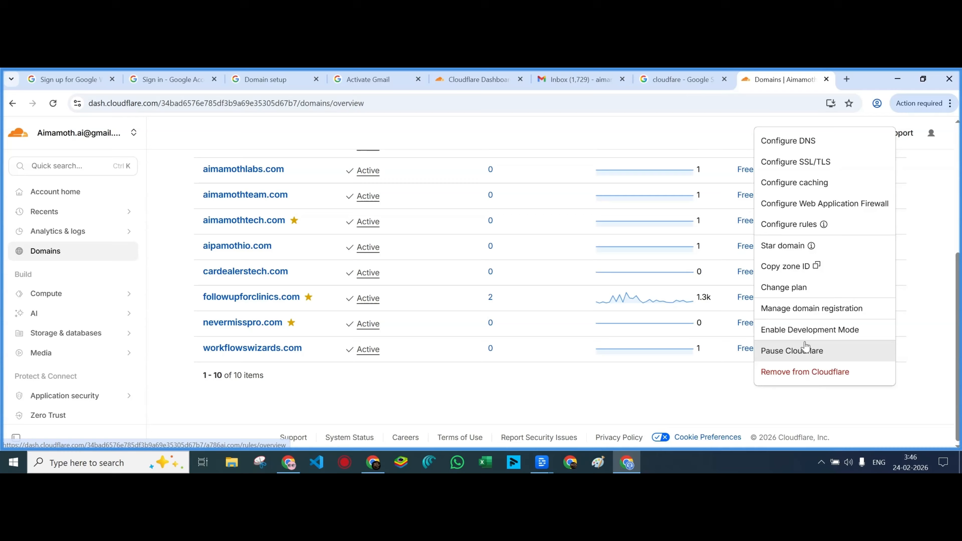
pyautogui.click(783, 246)
# Star aimamothhq.com, aimamothlabs.com and aimamothteam.com, then bring up the Instantly window
pyautogui.scroll(3, 819, 322)
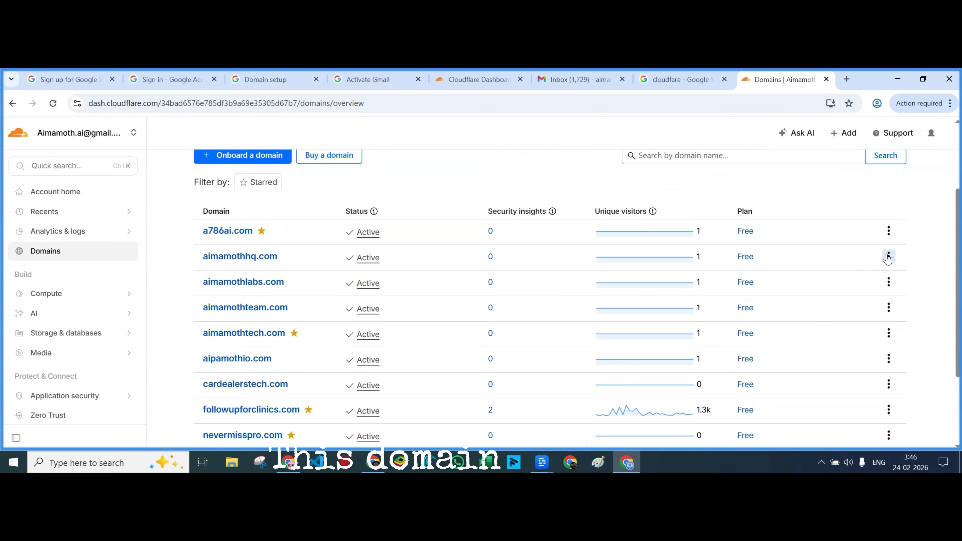
pyautogui.click(889, 256)
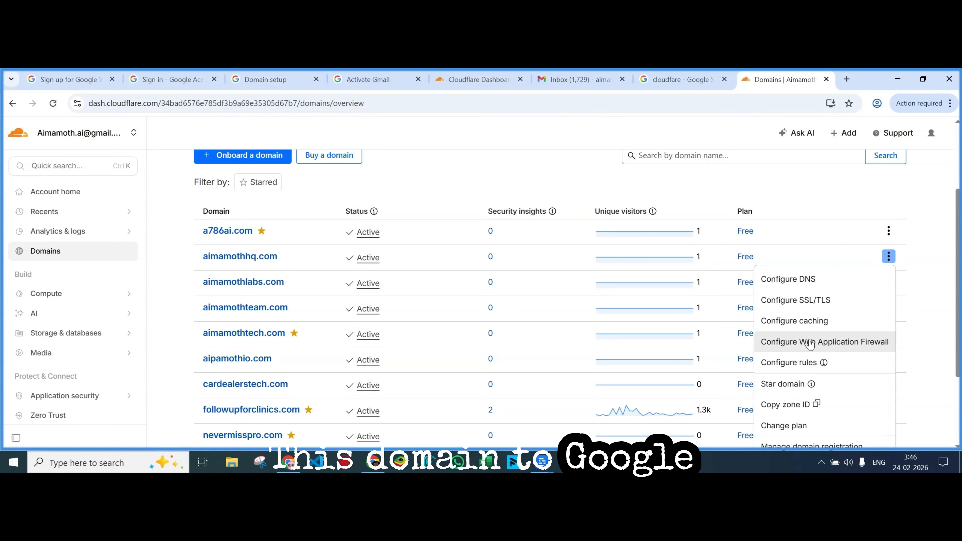
pyautogui.click(839, 385)
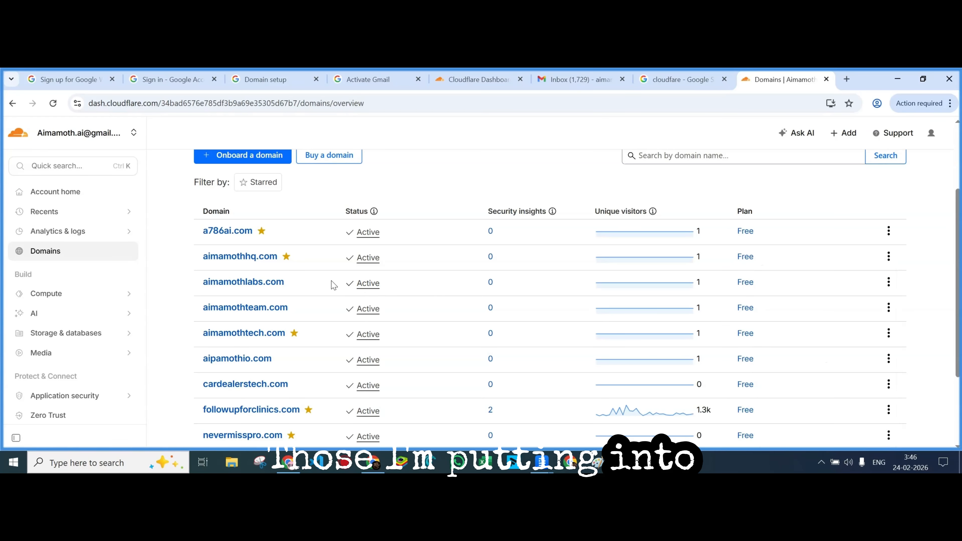
pyautogui.click(889, 283)
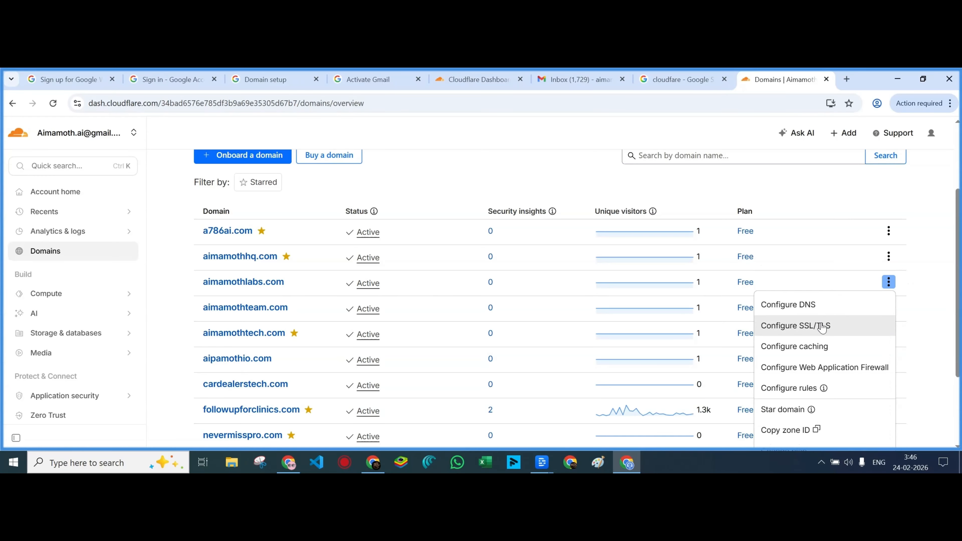
pyautogui.click(835, 405)
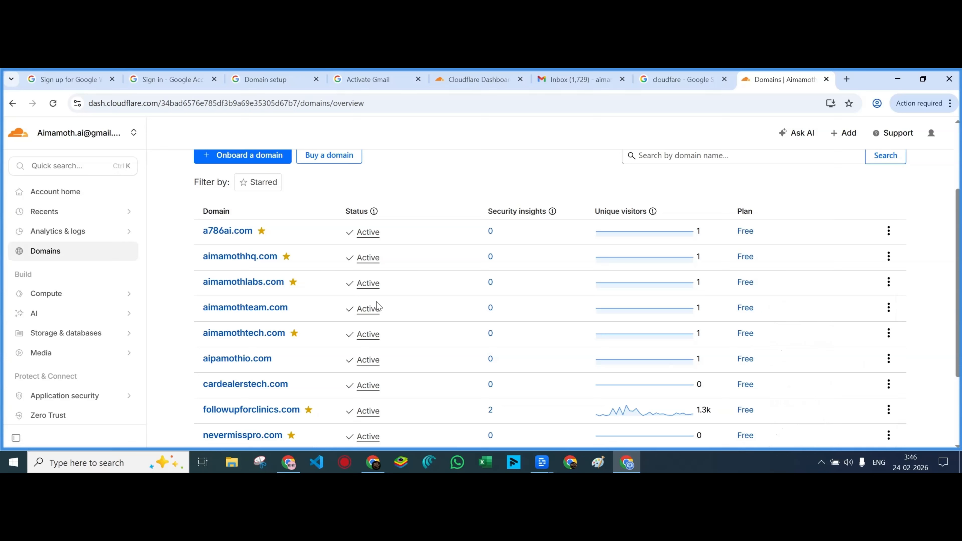
pyautogui.click(890, 309)
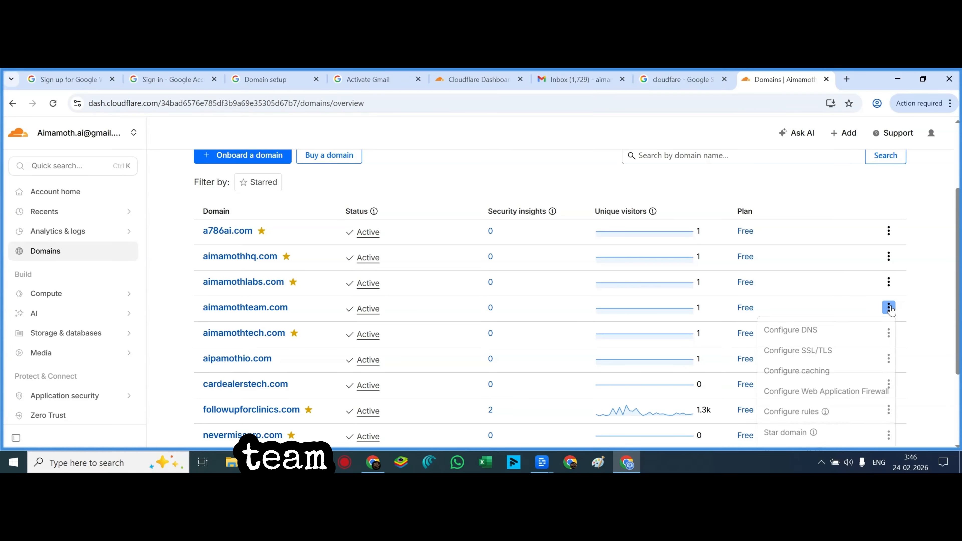
pyautogui.click(841, 435)
pyautogui.scroll(-2, 425, 304)
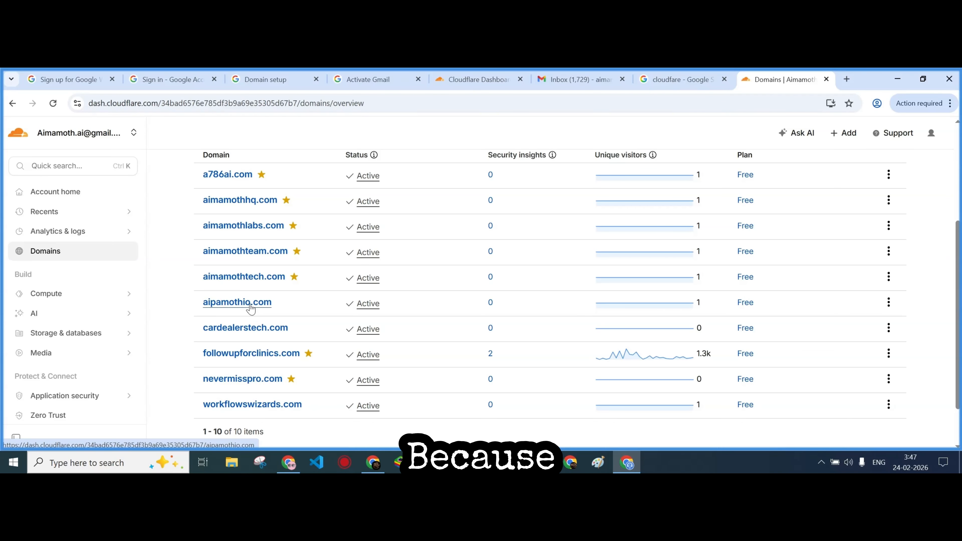
pyautogui.click(288, 462)
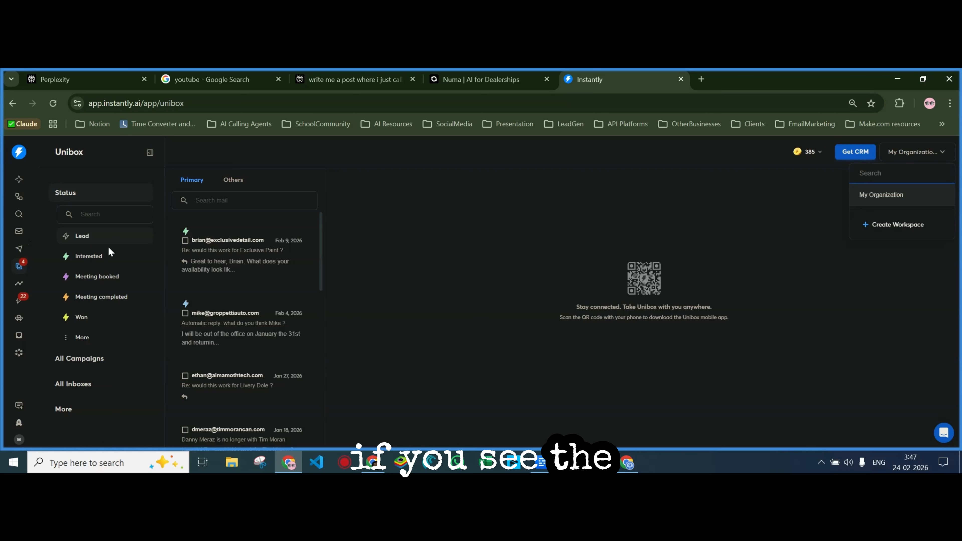
# Close the workspace switcher and show only email conversations in the CRM inbox
pyautogui.click(82, 232)
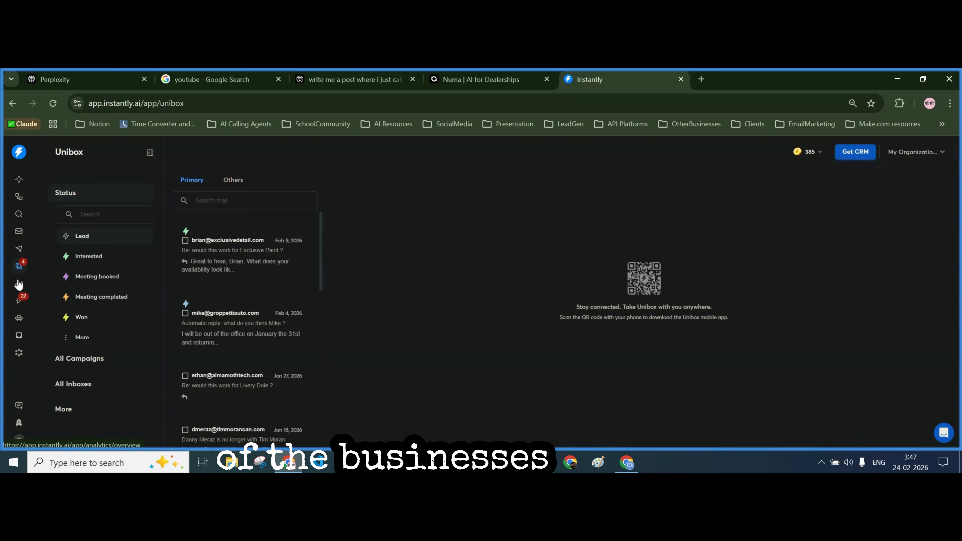
pyautogui.click(18, 300)
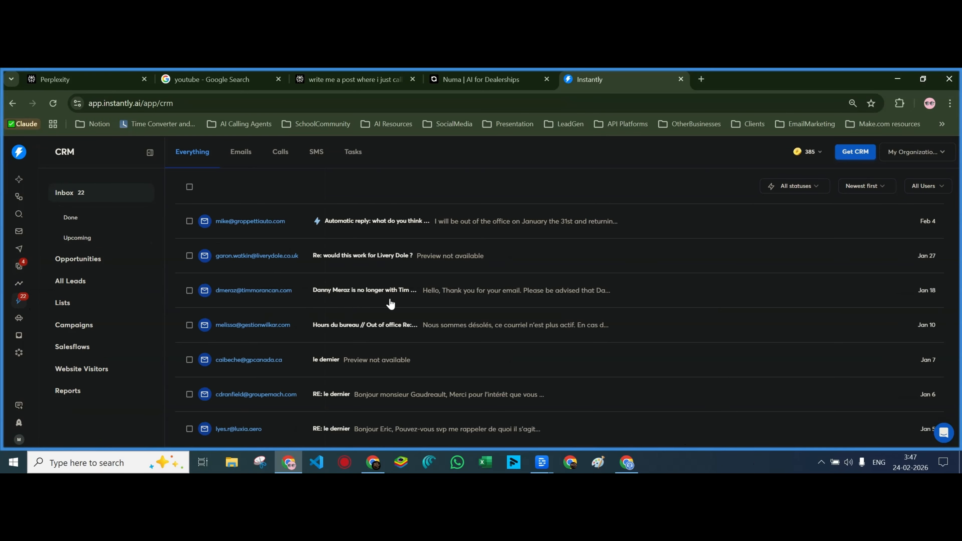
pyautogui.click(245, 158)
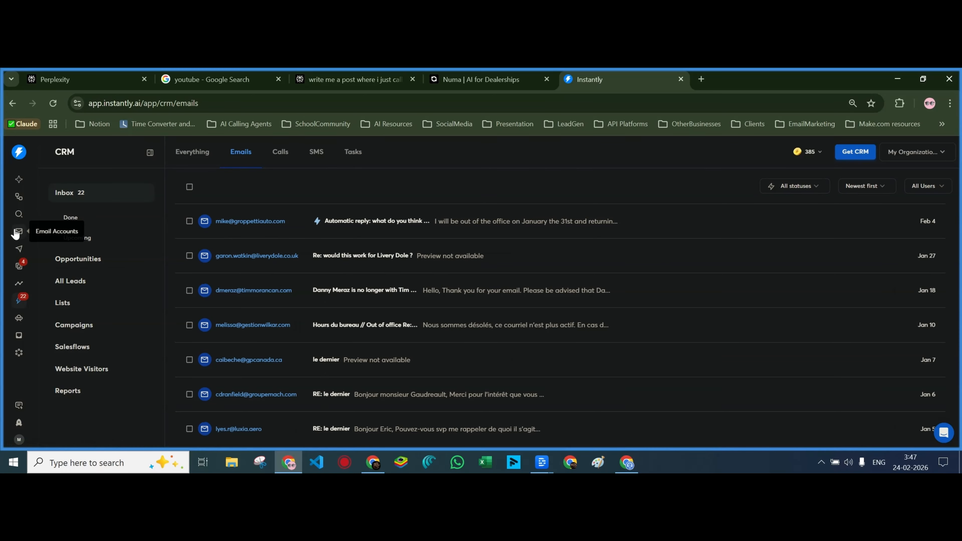
# Open the CarDealersUS campaign's Leads and scan each lead's email provider
pyautogui.click(19, 250)
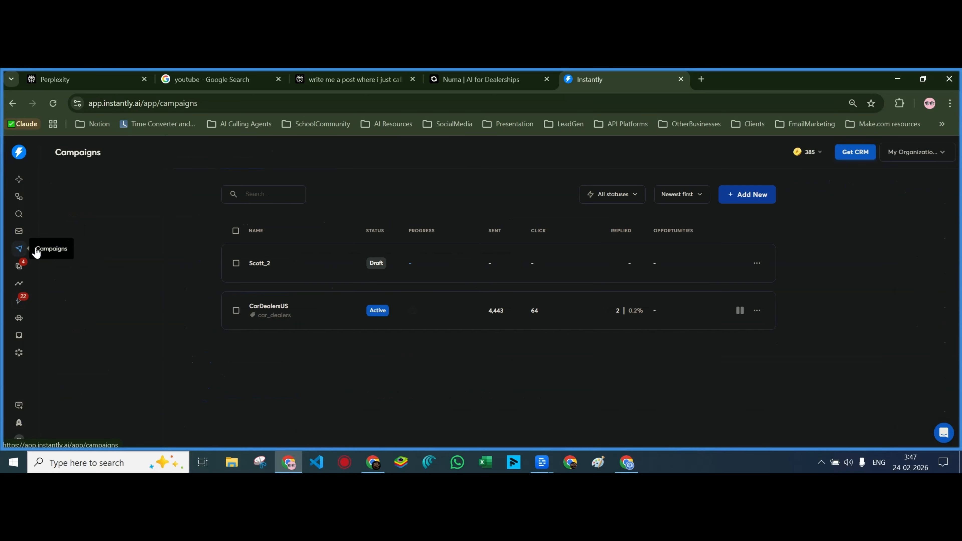
pyautogui.click(296, 313)
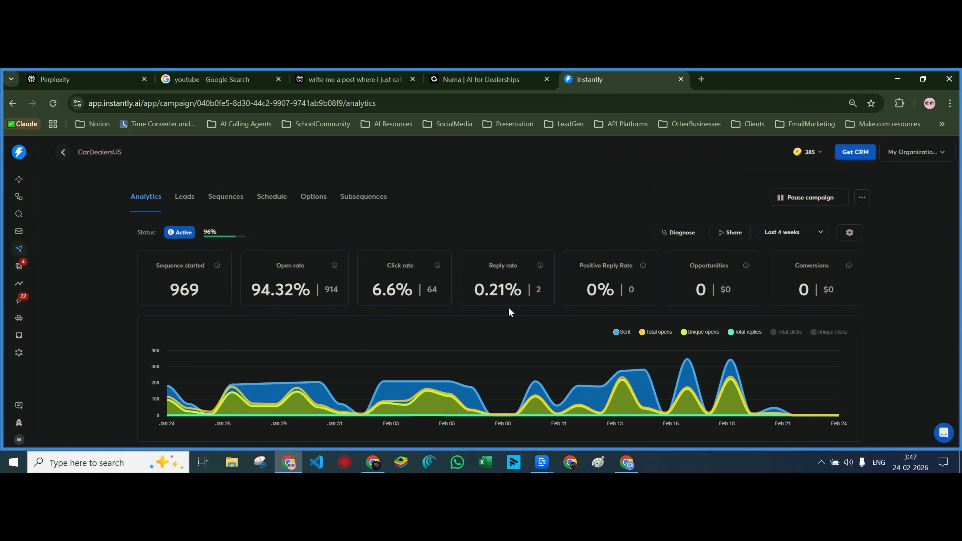
pyautogui.click(186, 198)
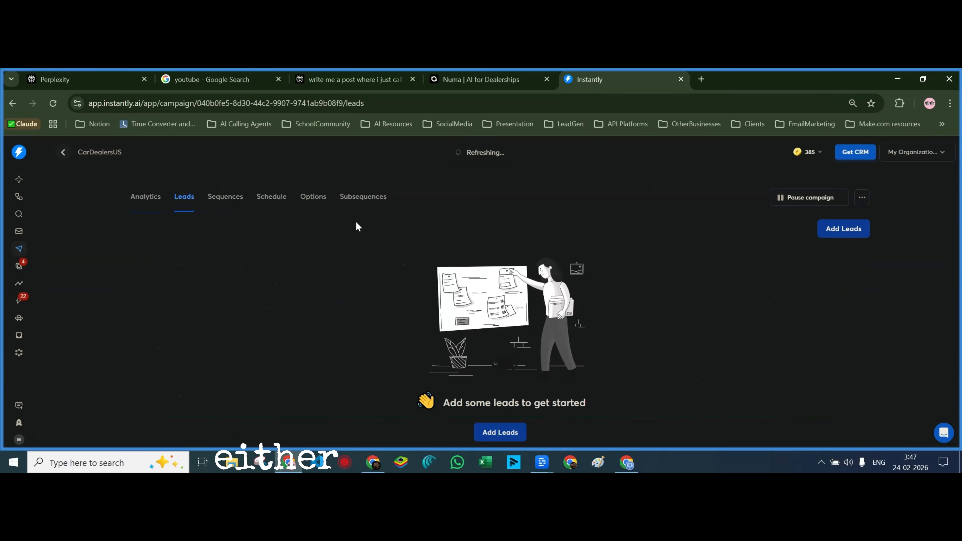
pyautogui.scroll(-3, 304, 339)
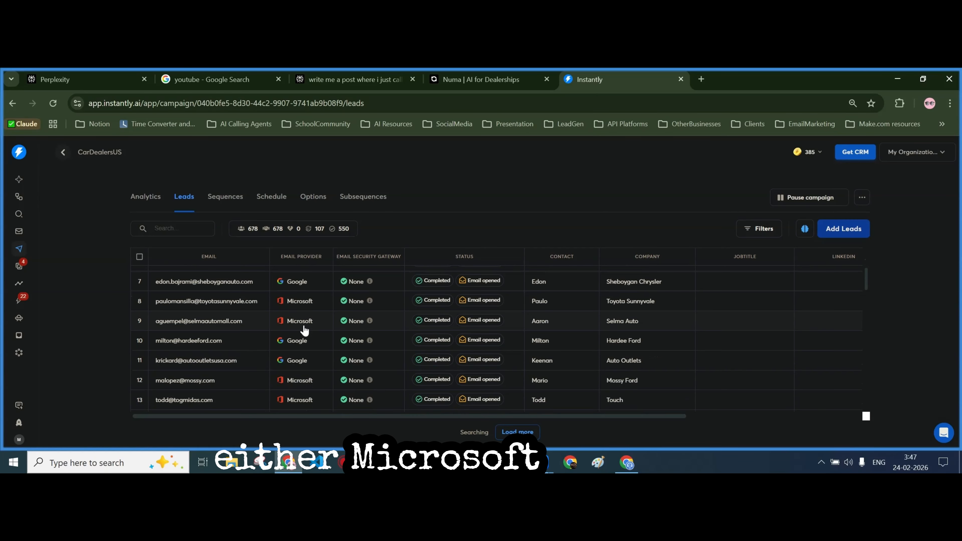
pyautogui.scroll(-3, 305, 333)
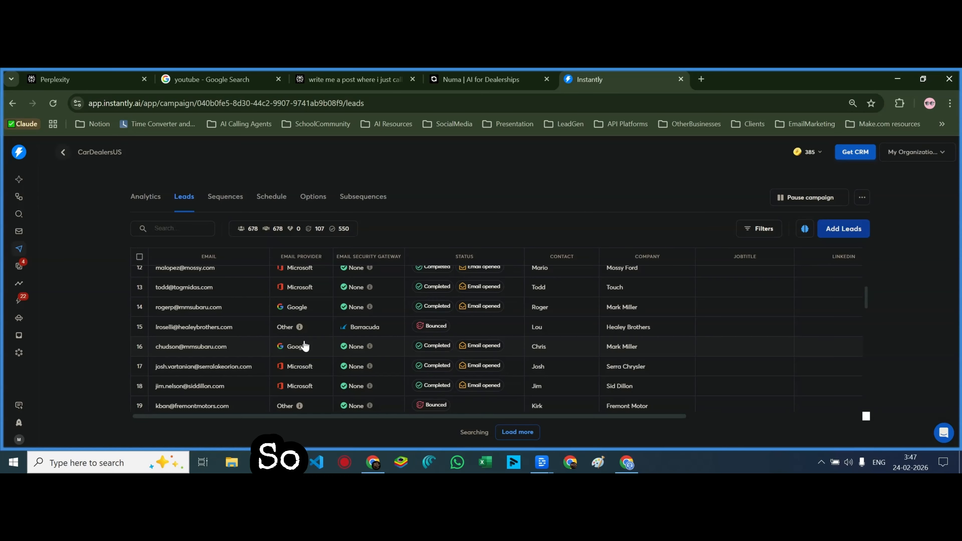
pyautogui.scroll(-2, 304, 346)
pyautogui.scroll(-3, 304, 345)
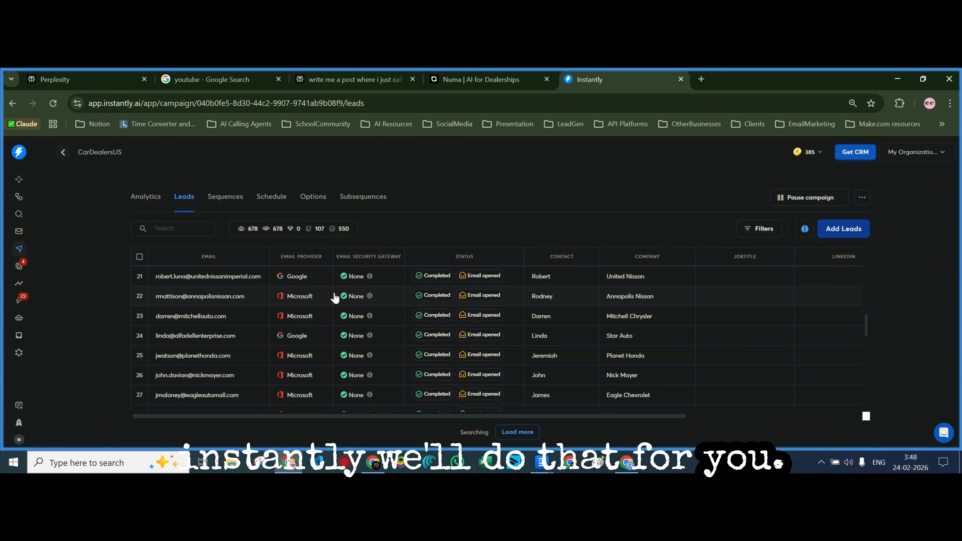
# Switch Gmail activation to manual with Cloudflare host, revealing MX priority 1, SMTP.GOOGLE.COM
pyautogui.click(897, 80)
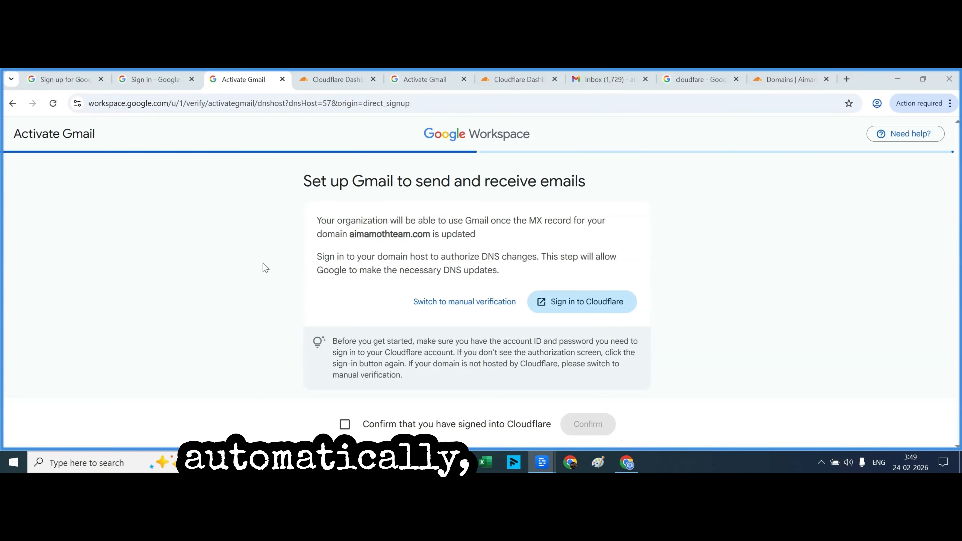
pyautogui.click(480, 303)
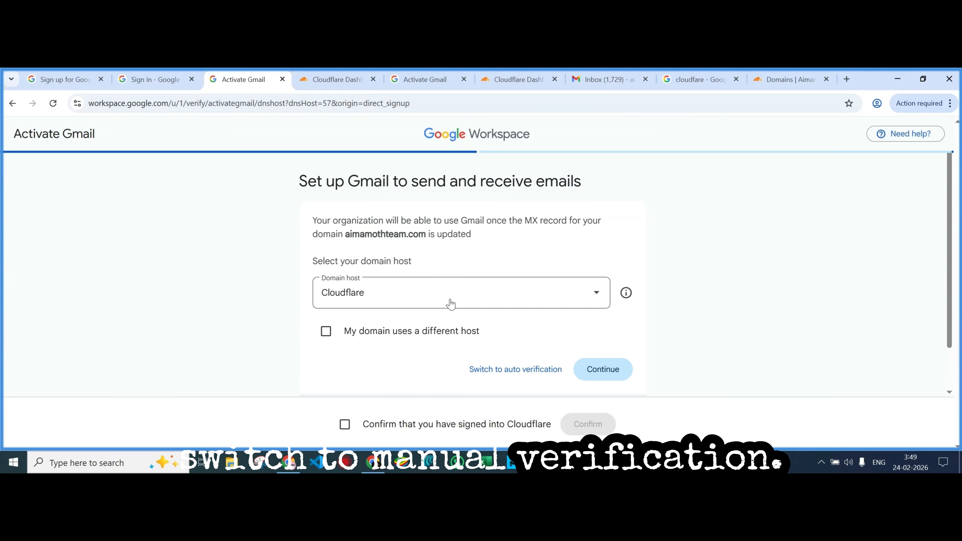
pyautogui.click(606, 370)
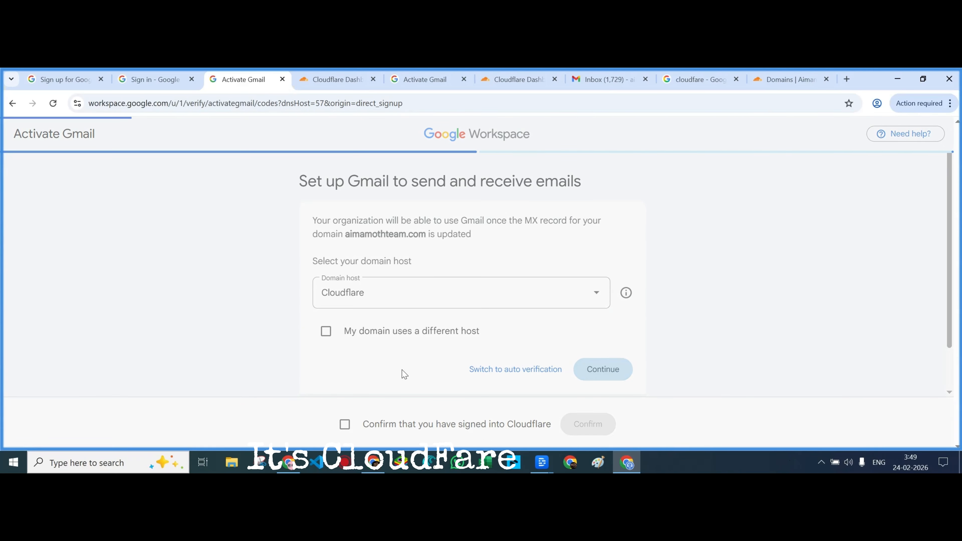
pyautogui.scroll(-2, 398, 339)
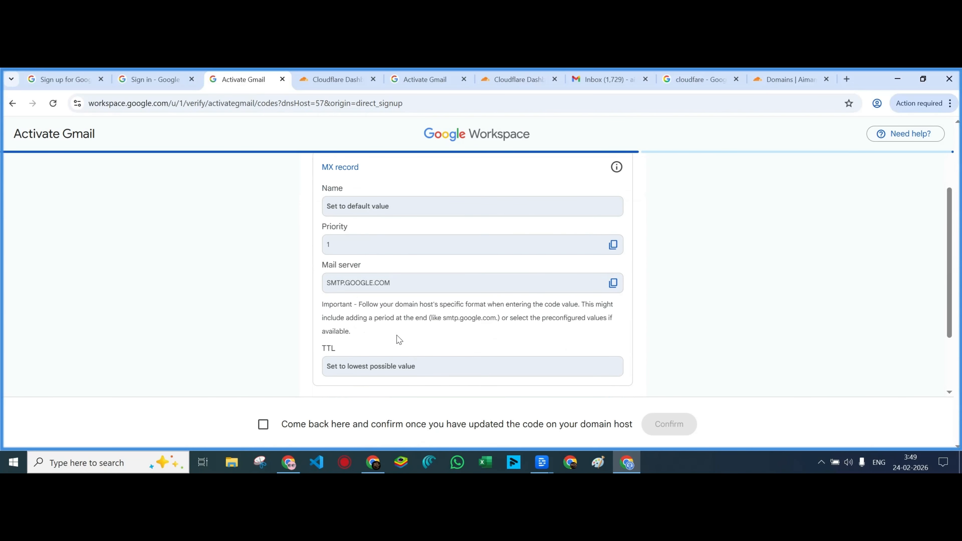
pyautogui.scroll(1, 399, 340)
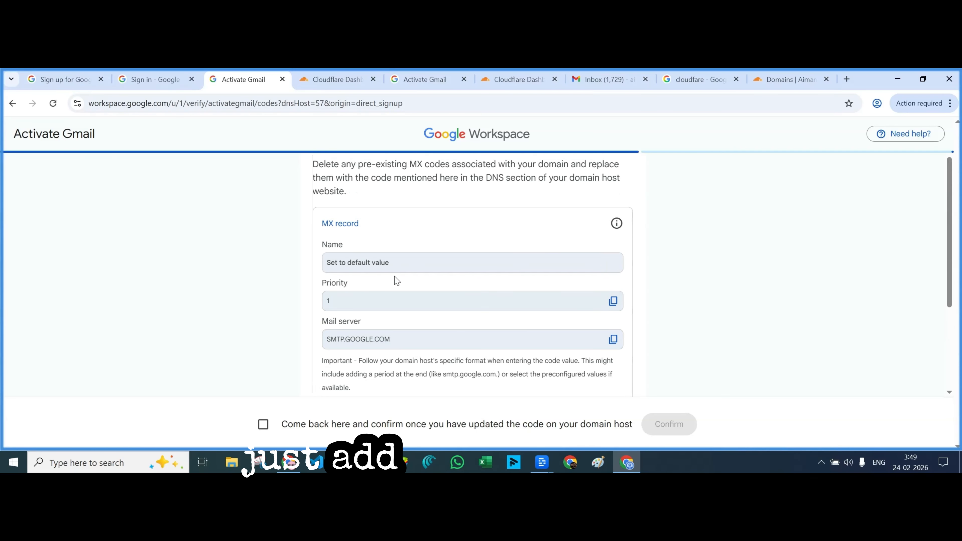
pyautogui.scroll(-2, 400, 374)
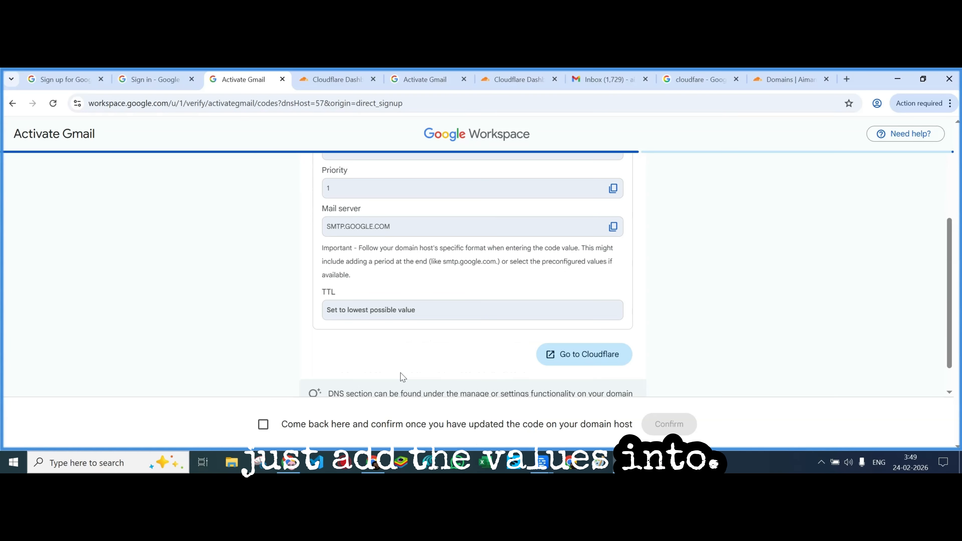
pyautogui.scroll(1, 402, 375)
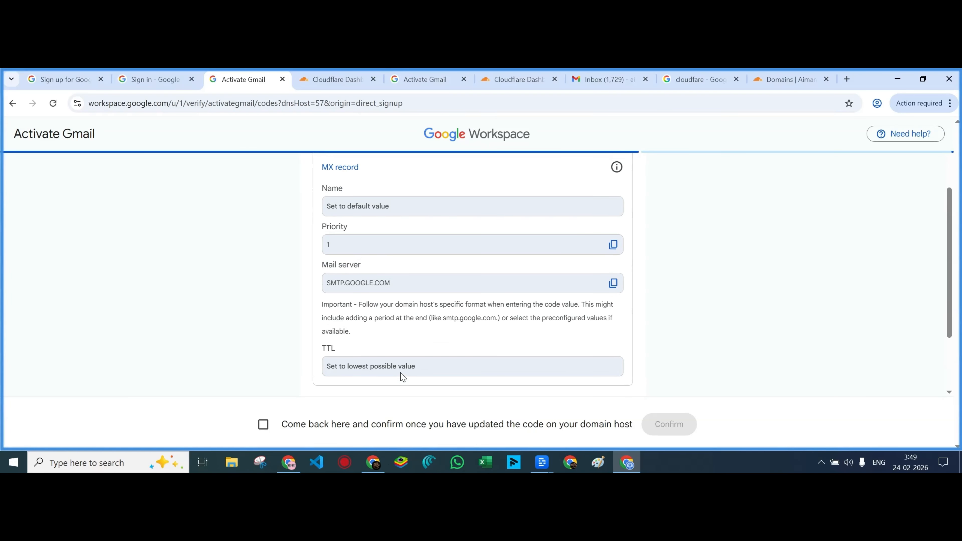
# Open aimamothteam.com's DNS records in Cloudflare and start adding a new record
pyautogui.click(334, 80)
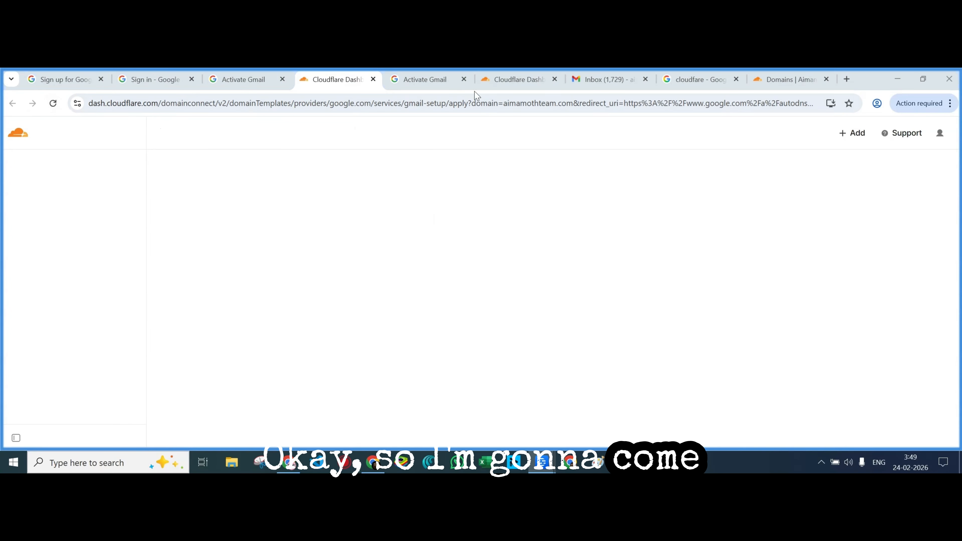
pyautogui.click(517, 79)
pyautogui.click(782, 84)
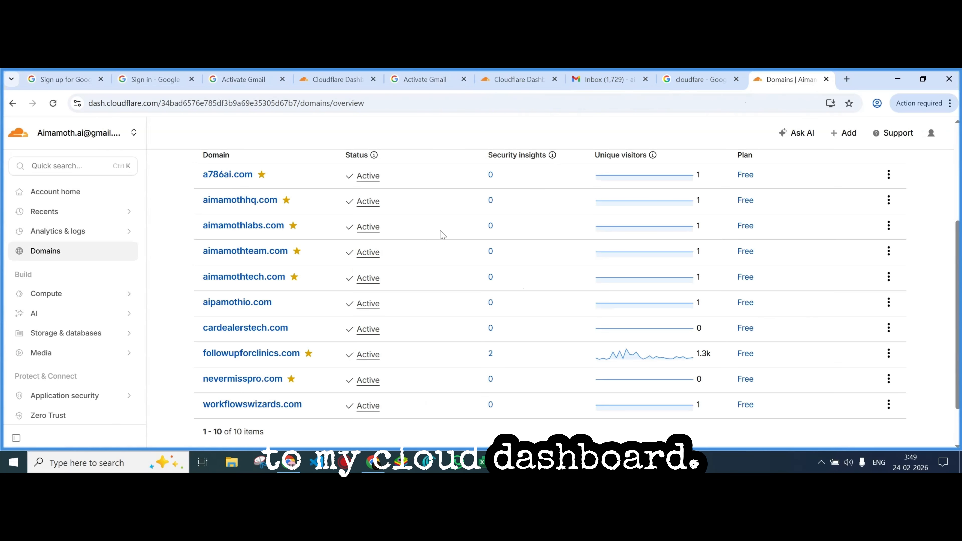
pyautogui.click(258, 253)
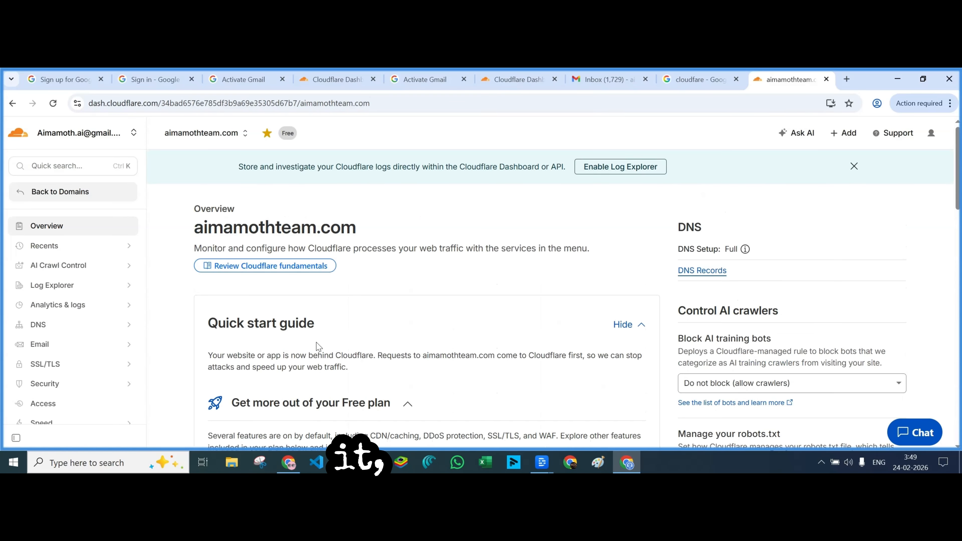
pyautogui.click(702, 270)
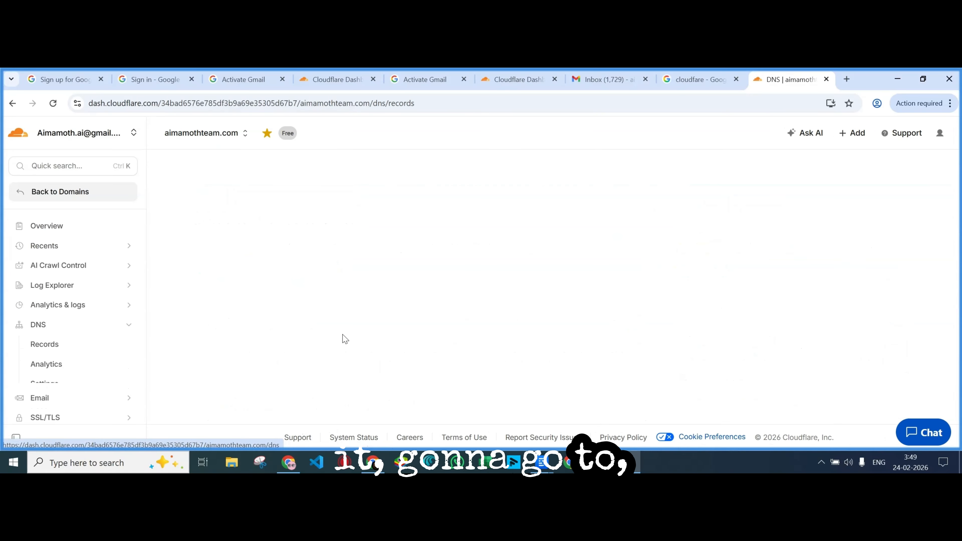
pyautogui.scroll(-5, 343, 337)
pyautogui.scroll(-2, 719, 230)
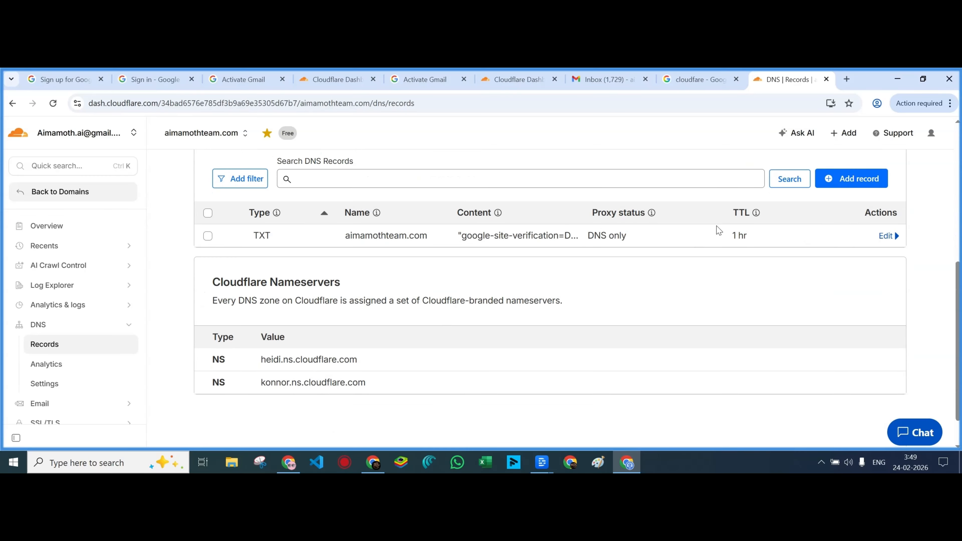
pyautogui.click(844, 180)
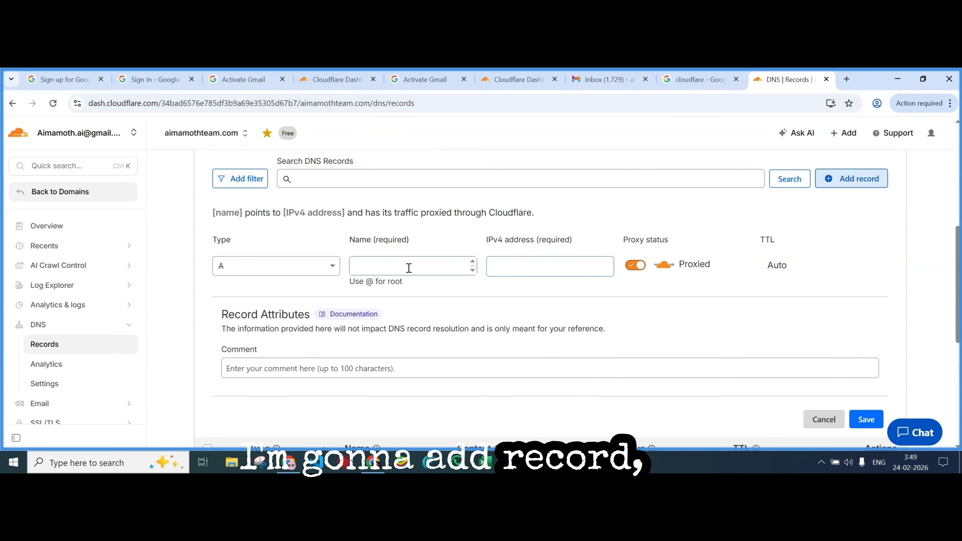
# Copy SMTP.GOOGLE.COM from Google's instructions and set the new record type to MX
pyautogui.click(253, 81)
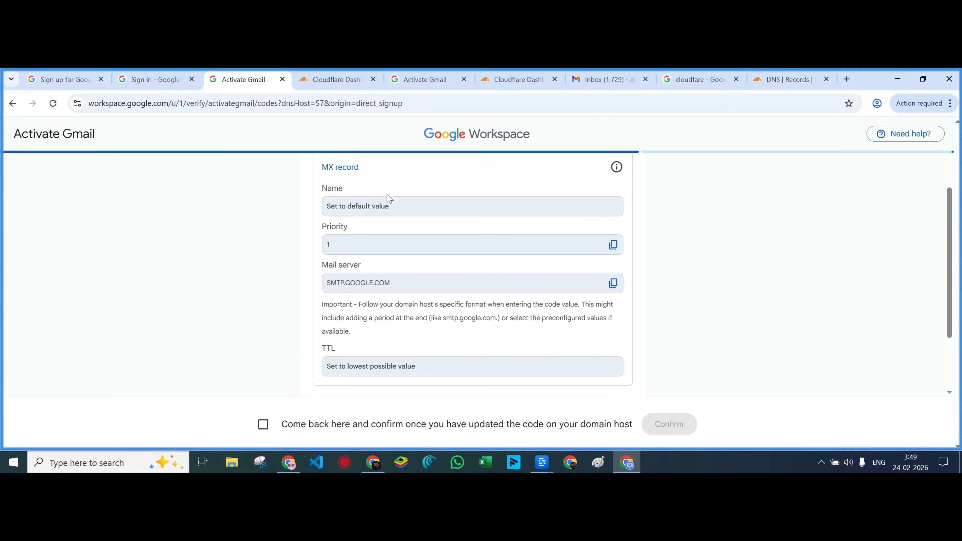
pyautogui.scroll(2, 339, 224)
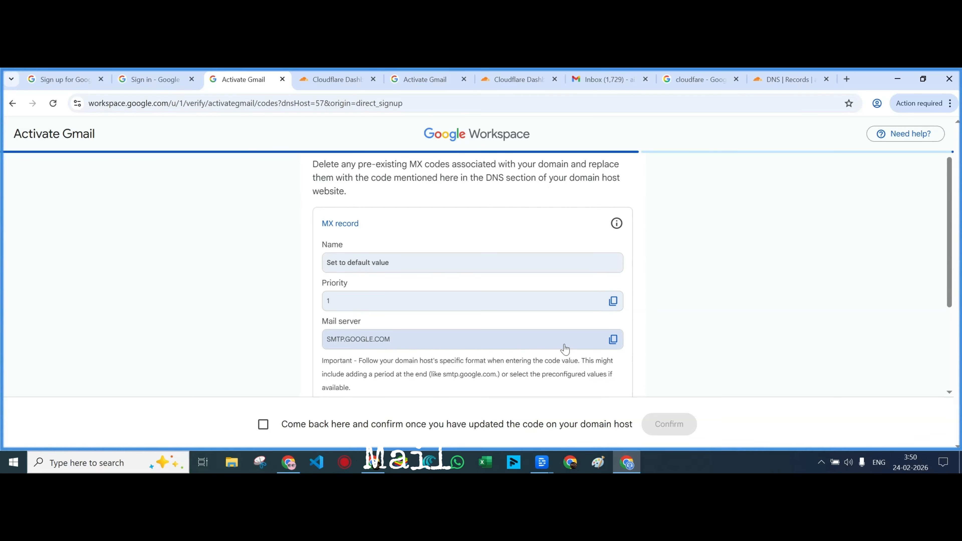
pyautogui.click(614, 340)
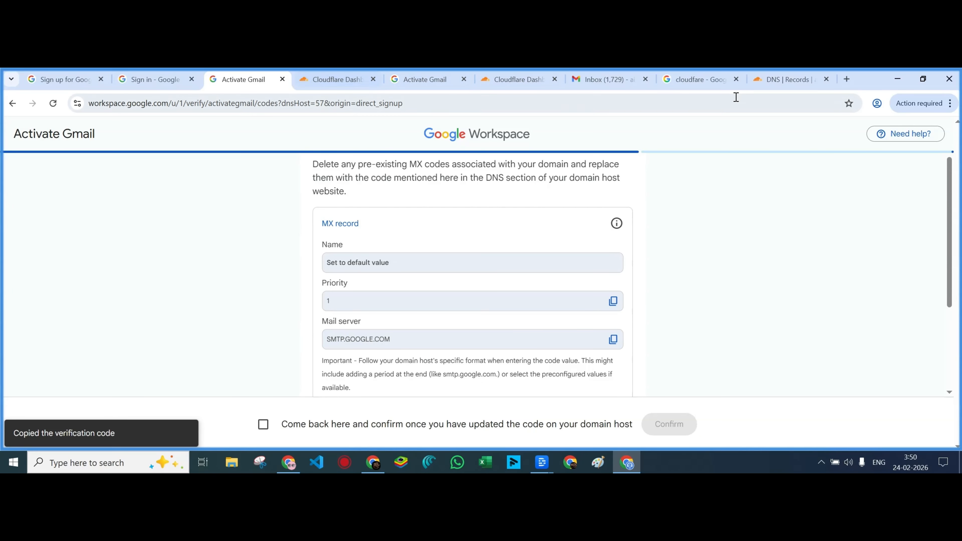
pyautogui.click(777, 84)
pyautogui.click(273, 266)
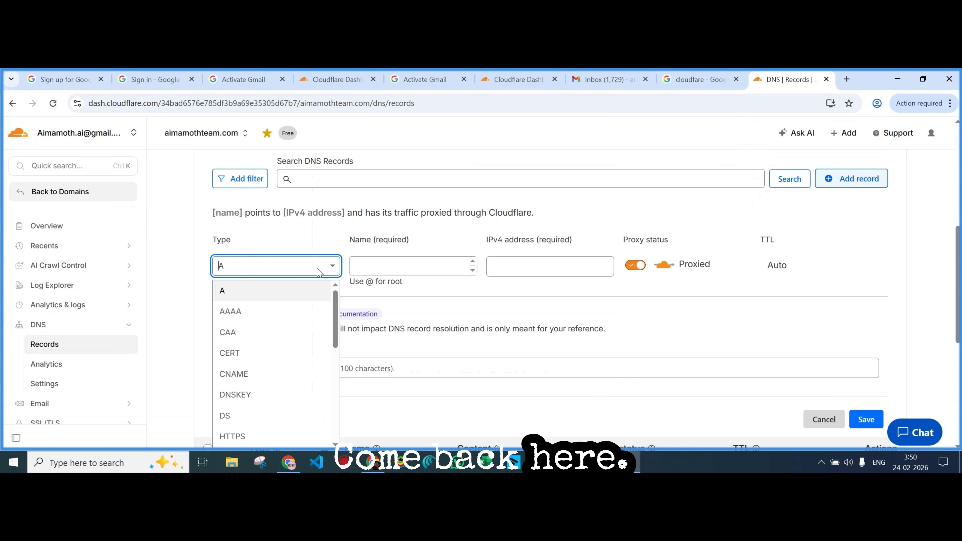
pyautogui.scroll(-4, 270, 356)
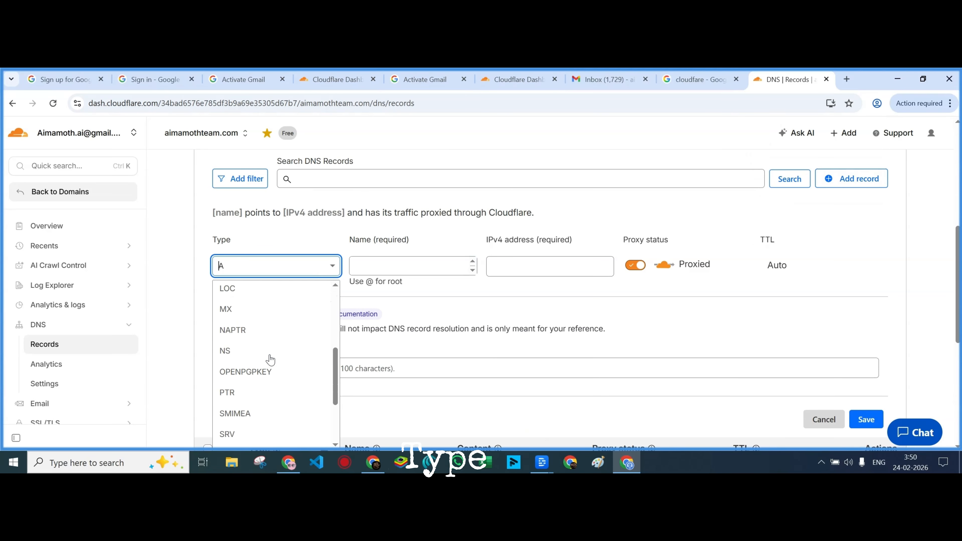
pyautogui.click(250, 316)
# Fill the MX record with name @, mail server SMTP.GOOGLE.COM, priority 1, and save it
pyautogui.click(374, 267)
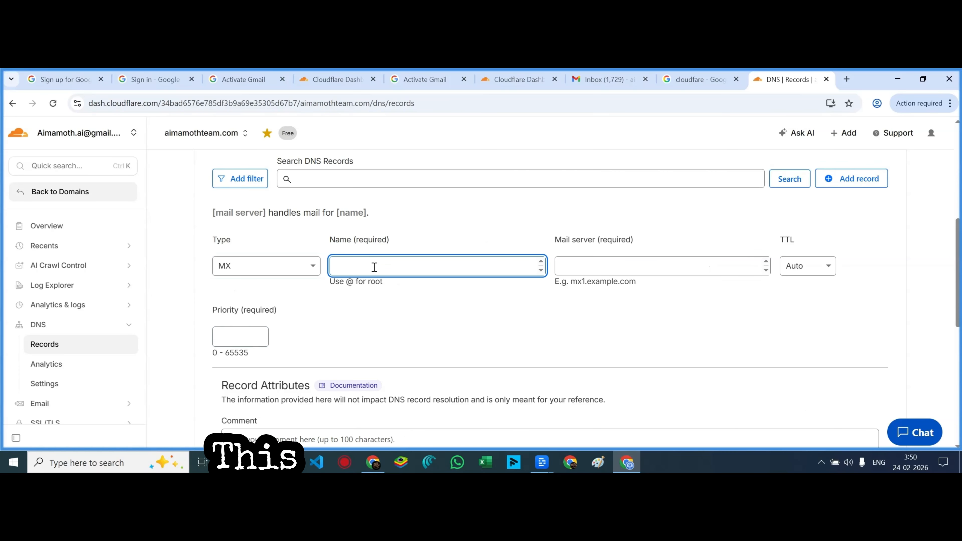
pyautogui.write('@')
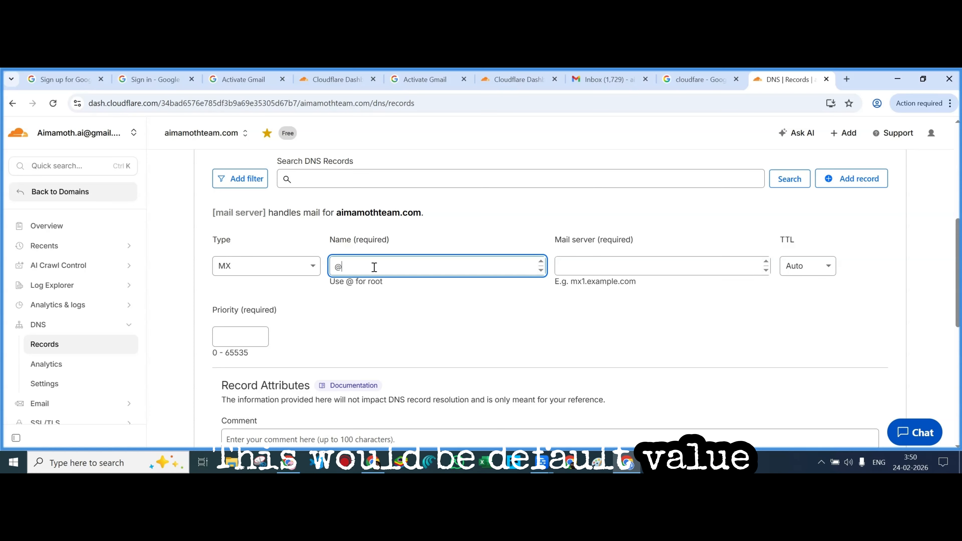
pyautogui.click(424, 315)
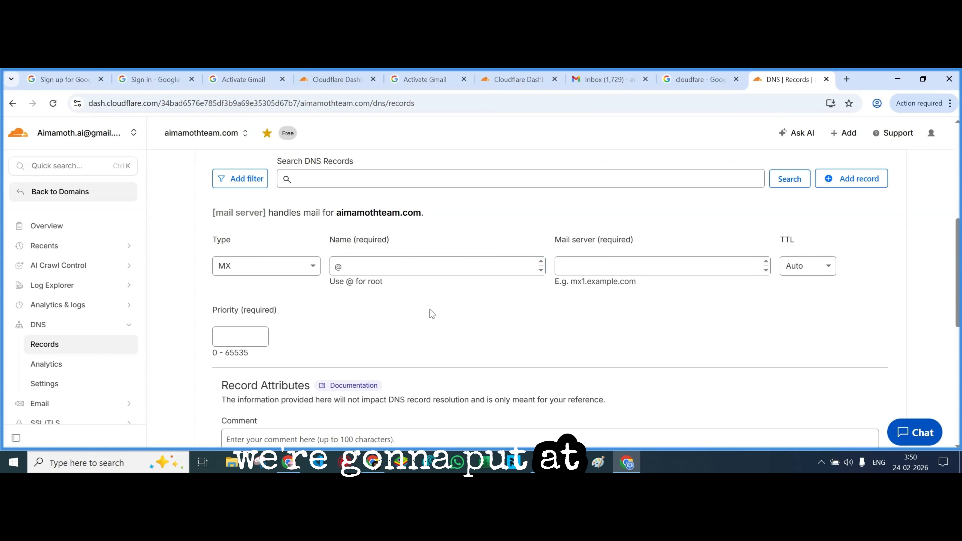
pyautogui.click(570, 266)
pyautogui.hotkey('ctrl', 'v')
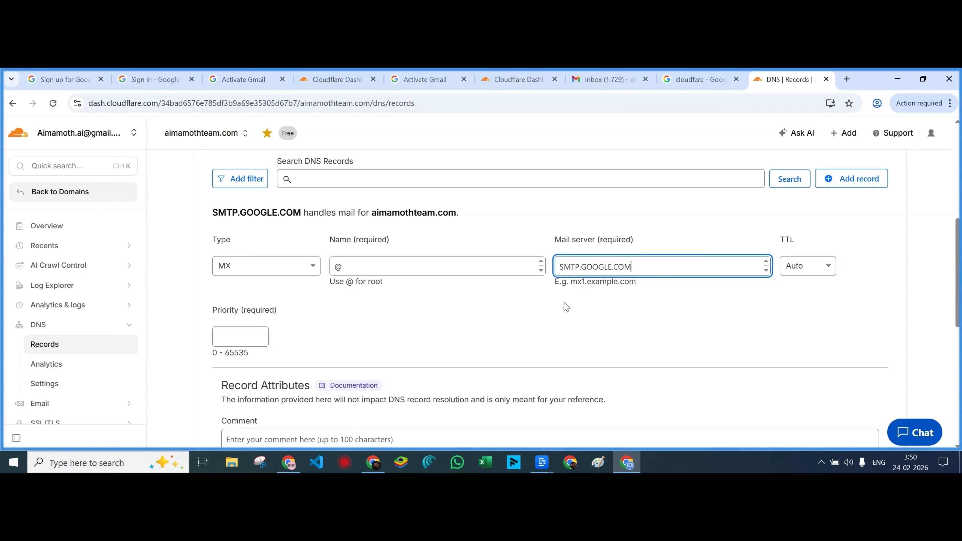
pyautogui.click(242, 339)
pyautogui.click(342, 82)
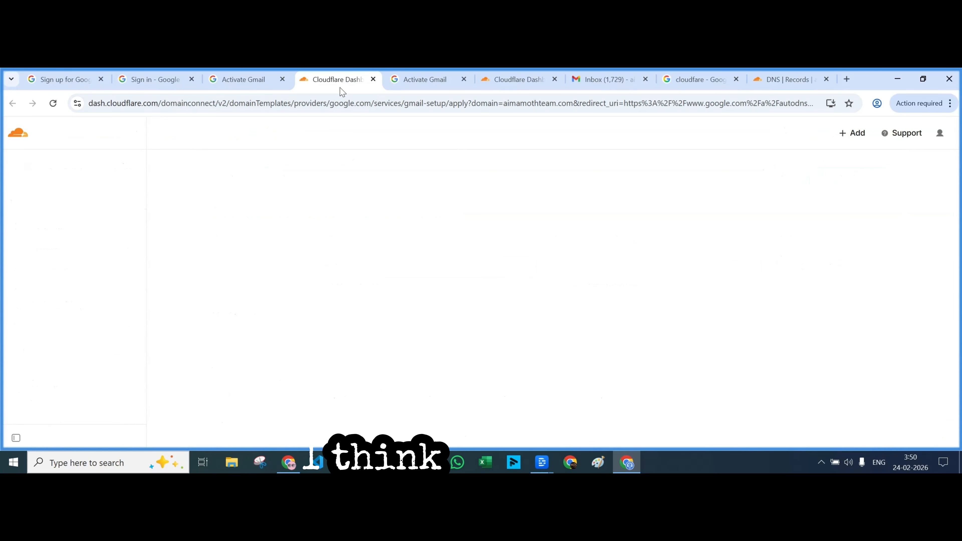
pyautogui.click(264, 90)
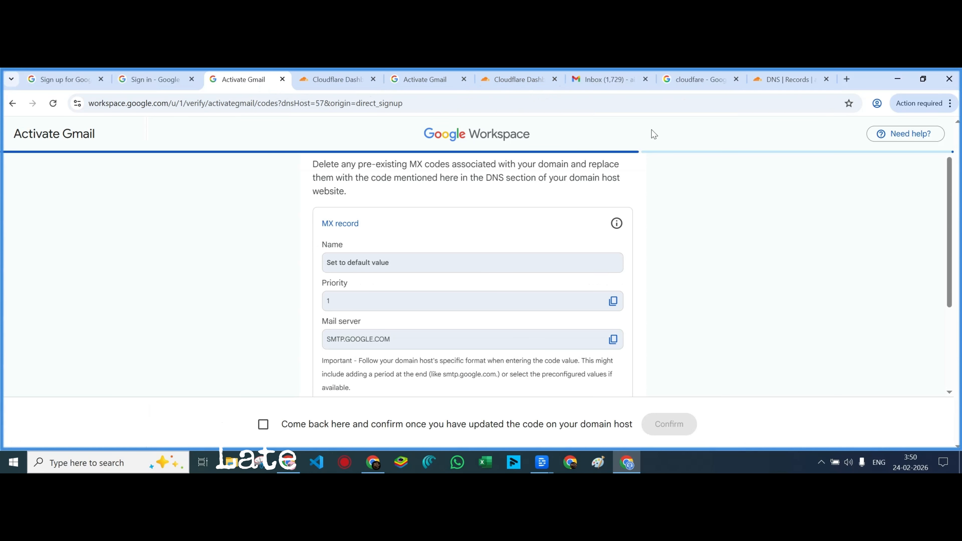
pyautogui.click(756, 78)
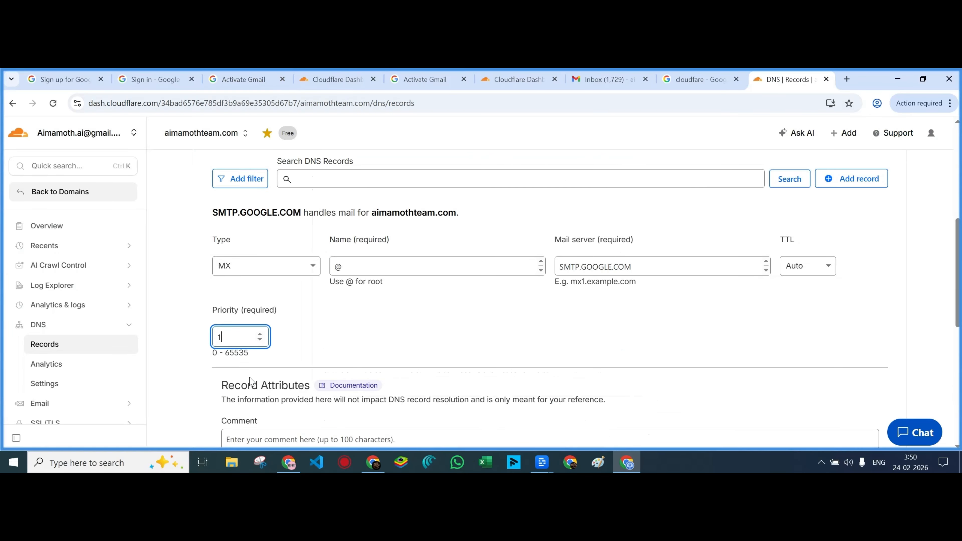
pyautogui.scroll(-5, 519, 333)
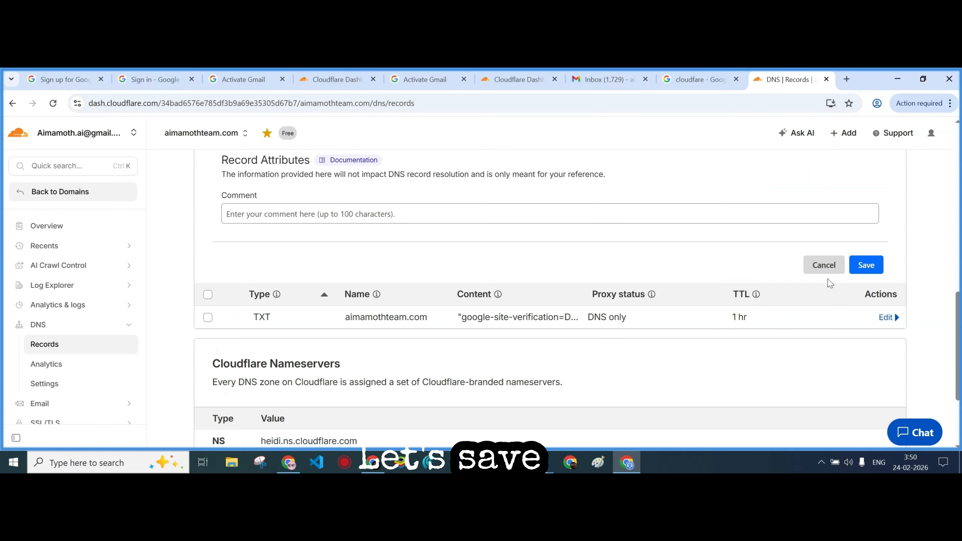
pyautogui.click(867, 266)
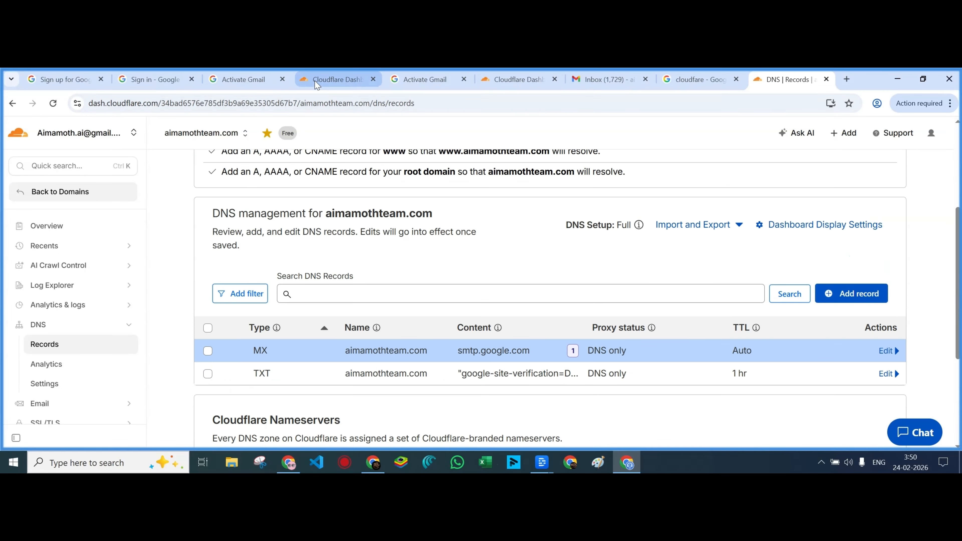
# Confirm the MX record update for aimamothteam.com and proceed to DKIM setup
pyautogui.click(325, 80)
pyautogui.click(243, 79)
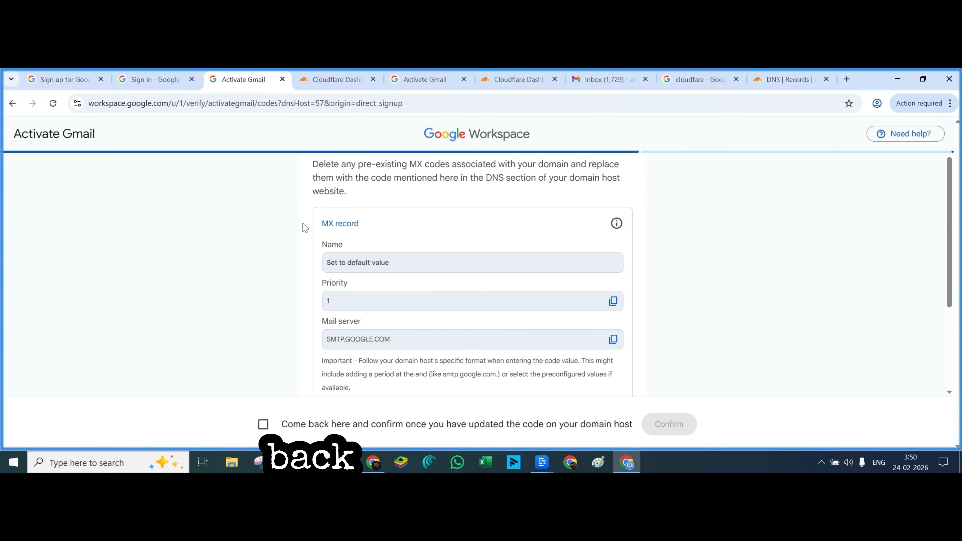
pyautogui.scroll(-3, 289, 348)
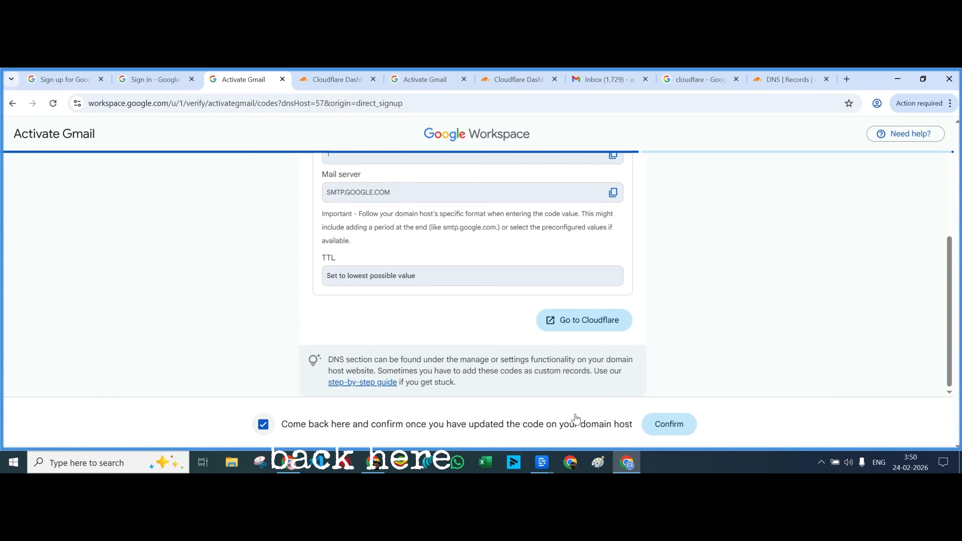
pyautogui.click(669, 425)
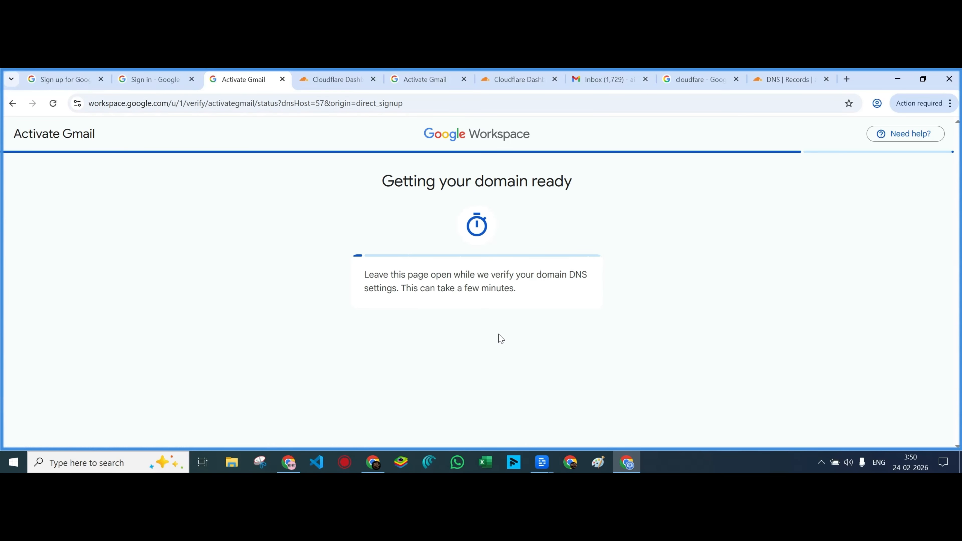
pyautogui.scroll(-3, 402, 339)
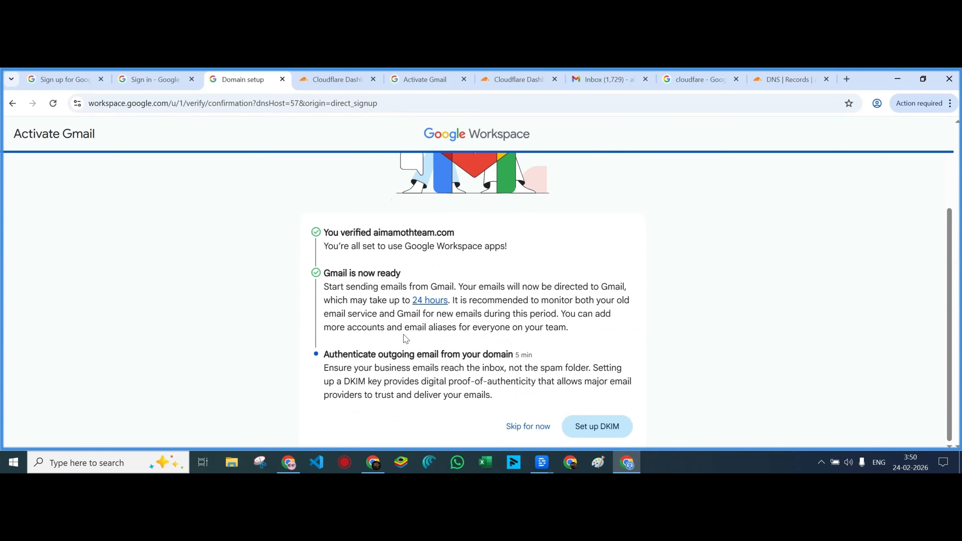
pyautogui.click(608, 432)
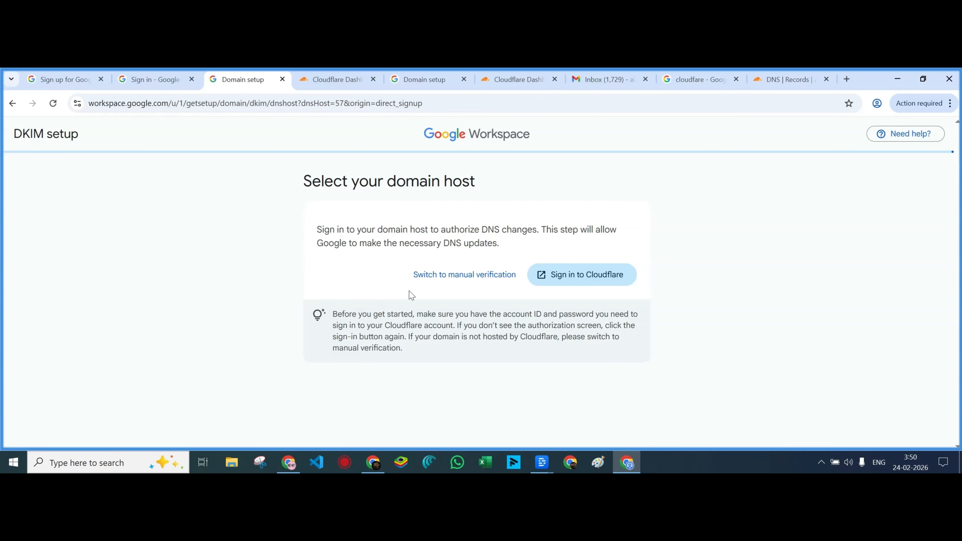
# Choose manual DKIM setup with Cloudflare as host and generate a 2048-bit key
pyautogui.click(472, 276)
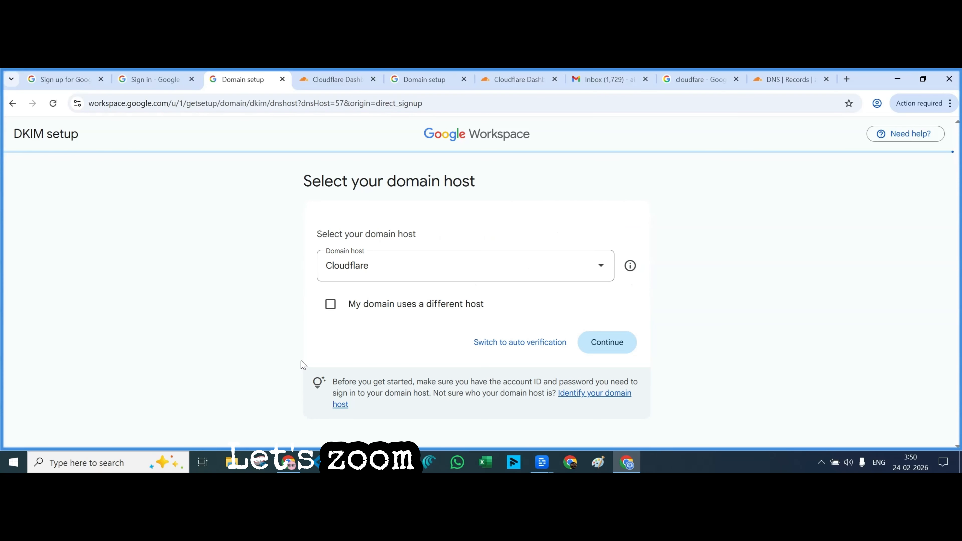
pyautogui.click(607, 348)
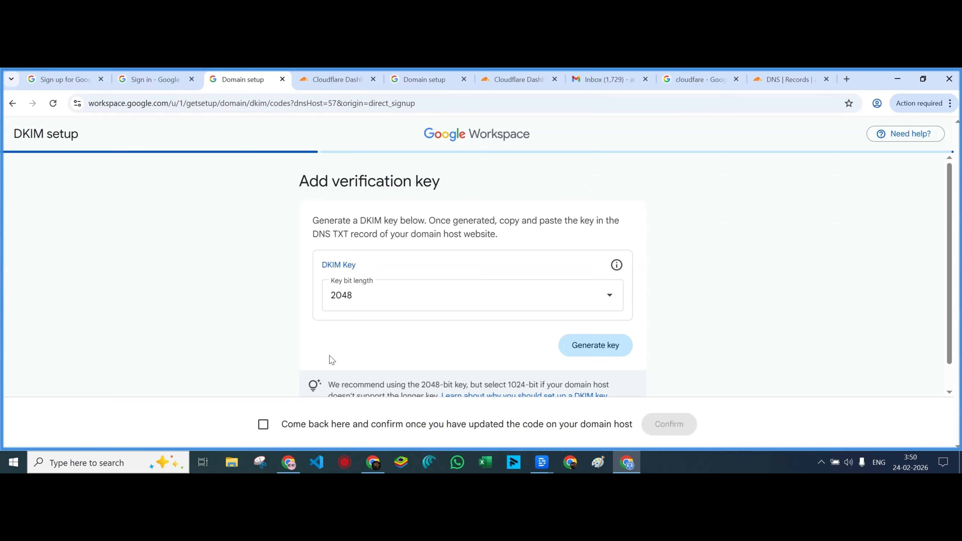
pyautogui.scroll(-1, 329, 353)
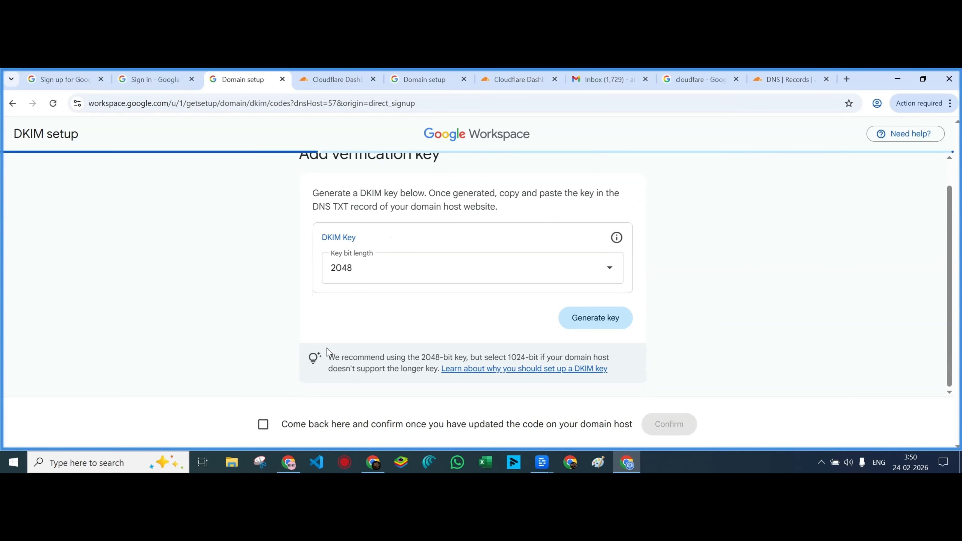
pyautogui.click(600, 321)
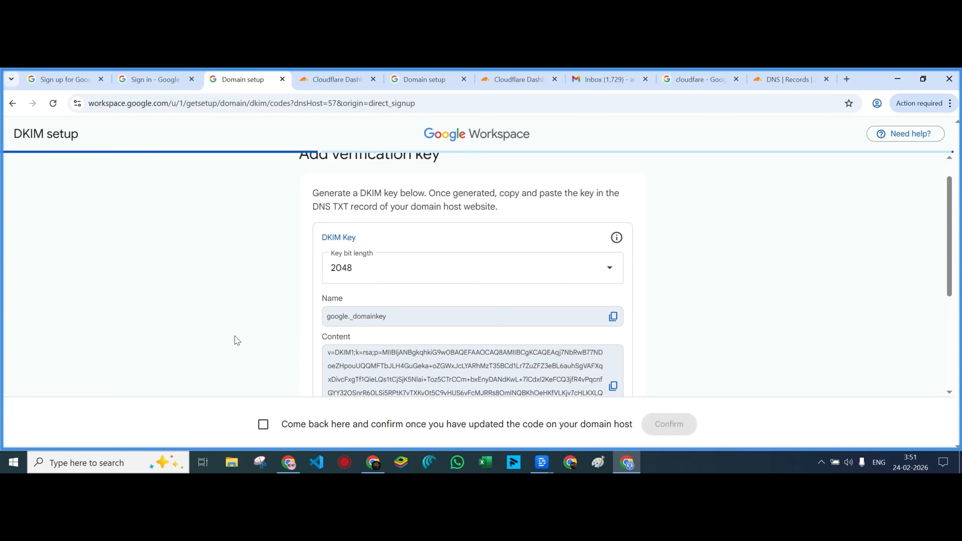
# Copy the DKIM record name google._domainkey and return to Cloudflare's DNS records
pyautogui.scroll(1, 236, 340)
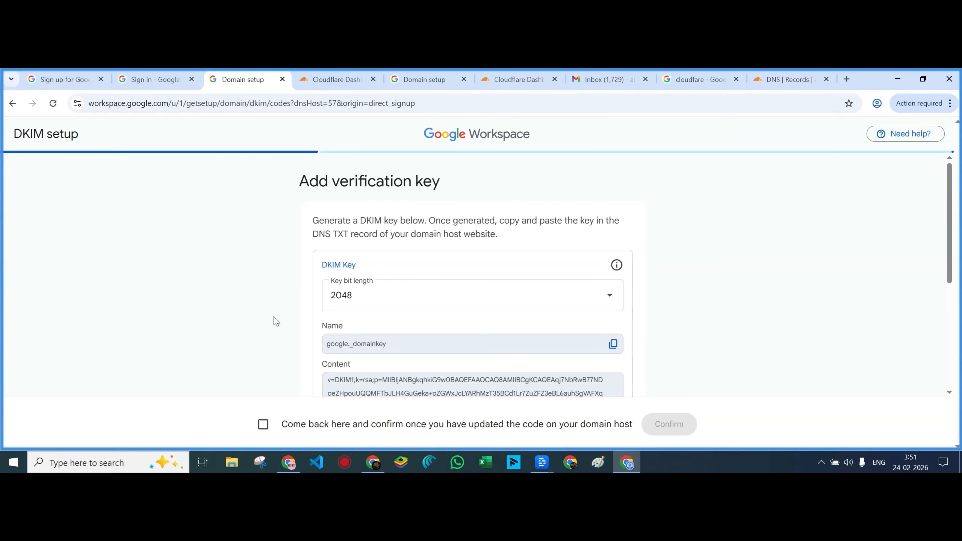
pyautogui.click(613, 344)
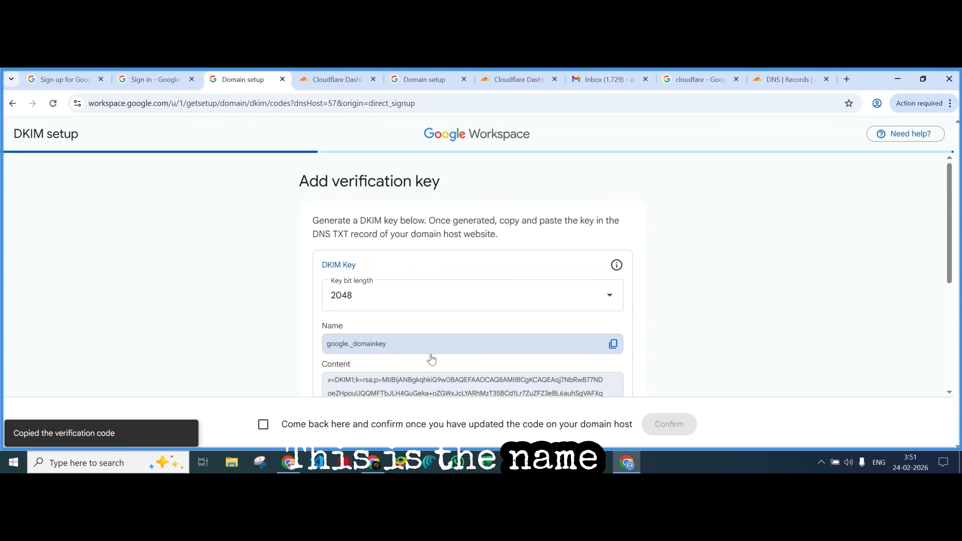
pyautogui.scroll(-2, 440, 362)
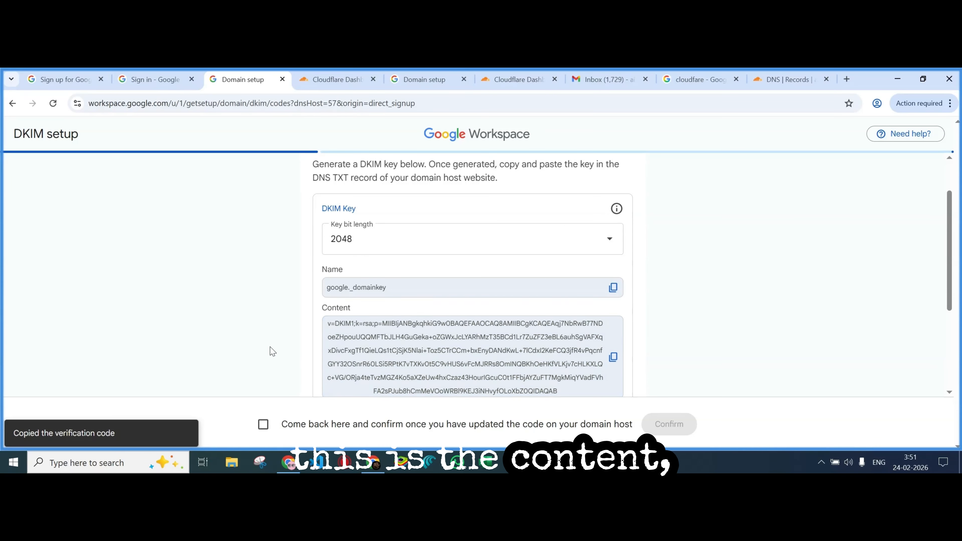
pyautogui.scroll(2, 272, 351)
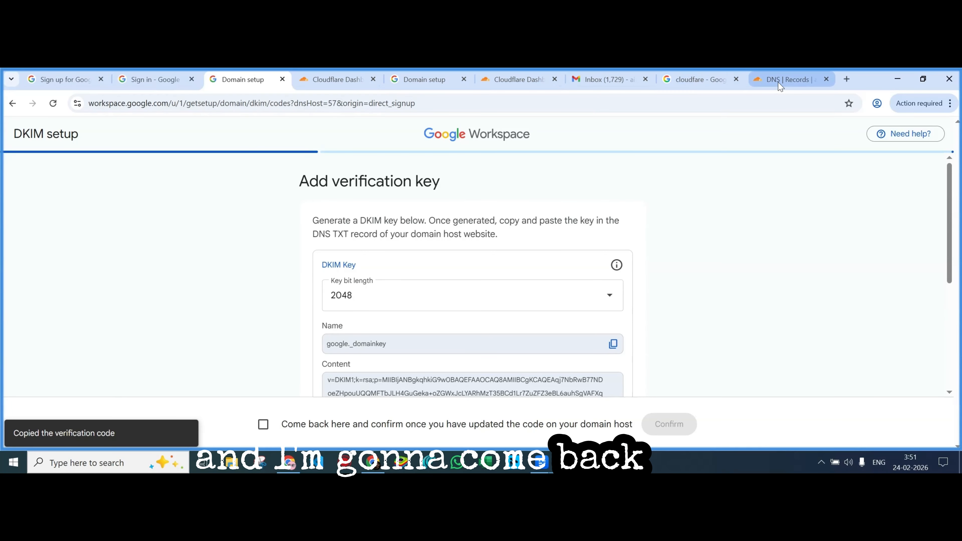
pyautogui.moveTo(780, 87)
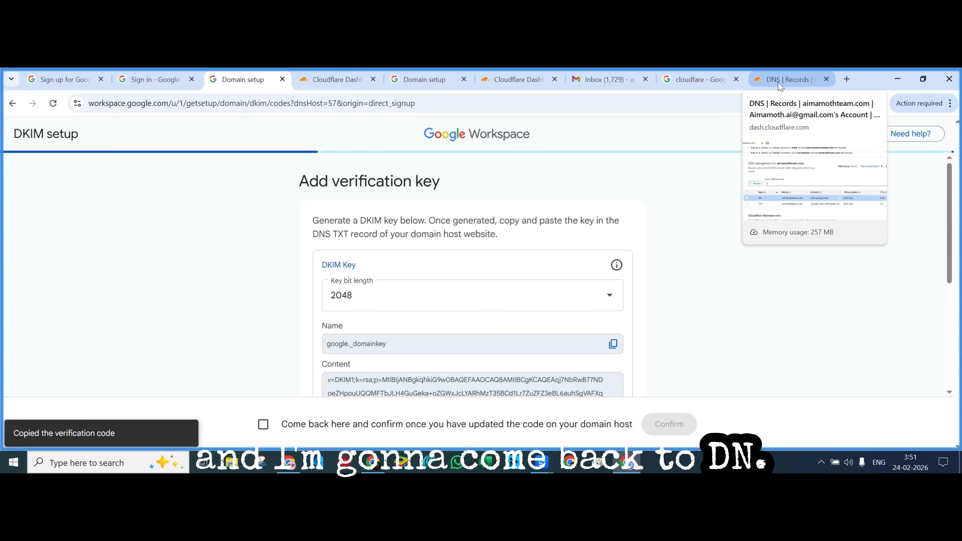
pyautogui.click(780, 86)
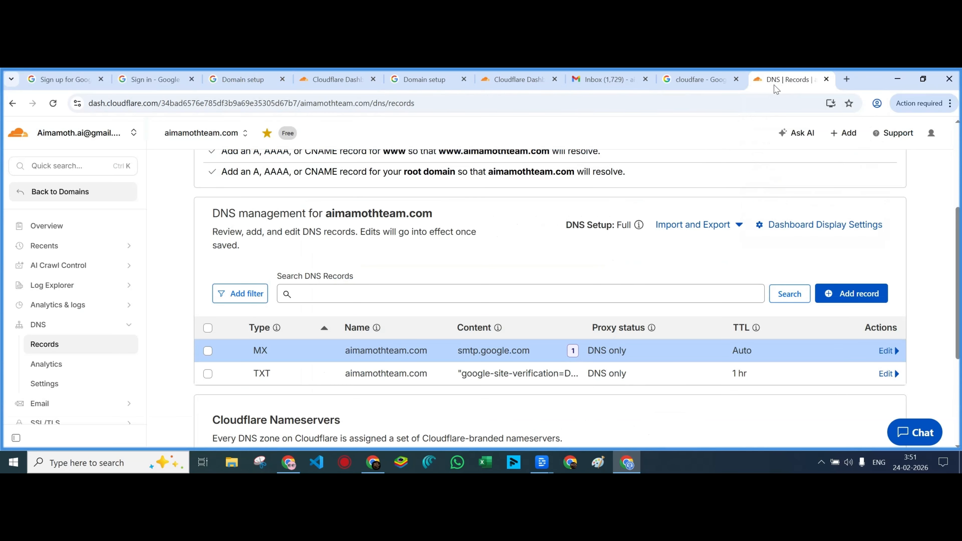
# Start a new DNS record in Cloudflare and set its type to TXT
pyautogui.click(829, 294)
pyautogui.click(289, 387)
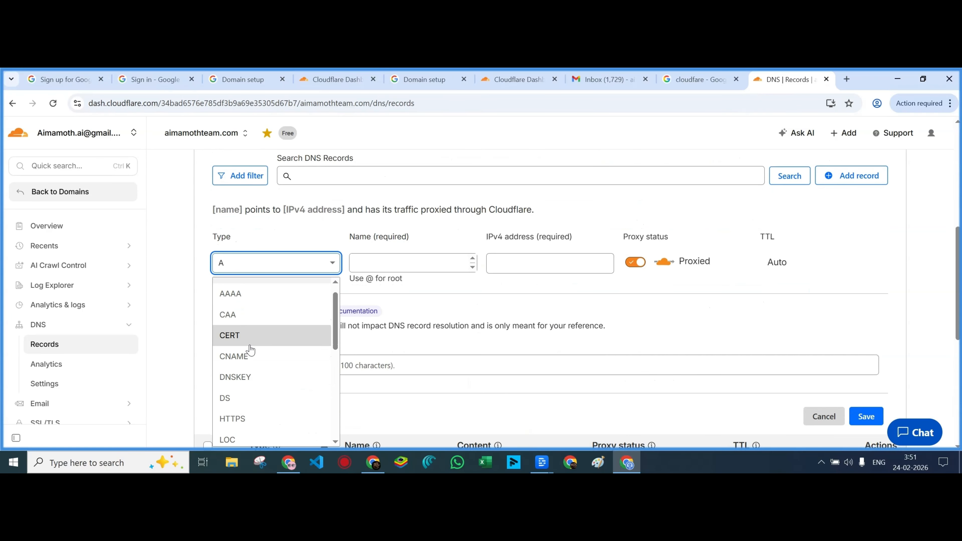
pyautogui.scroll(-6, 250, 350)
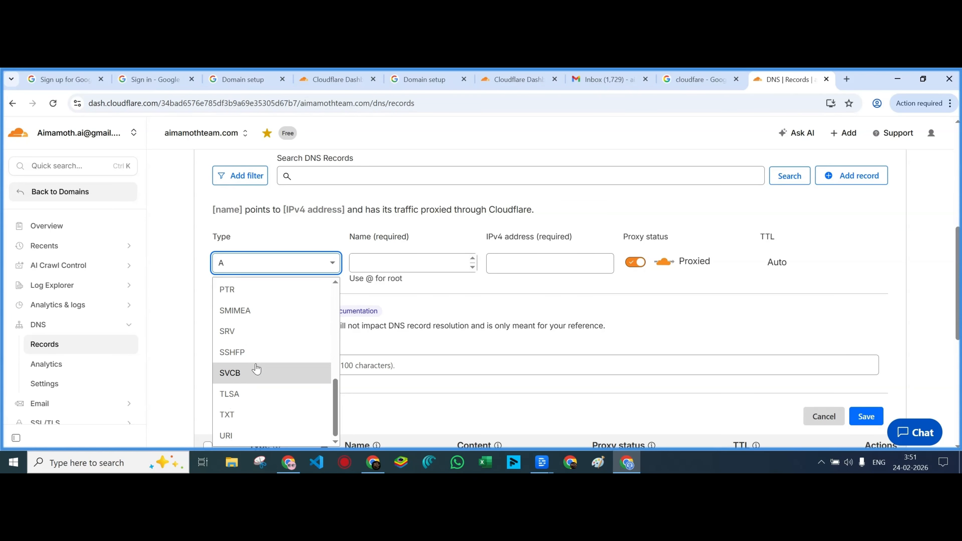
pyautogui.click(250, 415)
# Copy google._domainkey from Google's DKIM setup page into the record's Name field
pyautogui.click(350, 266)
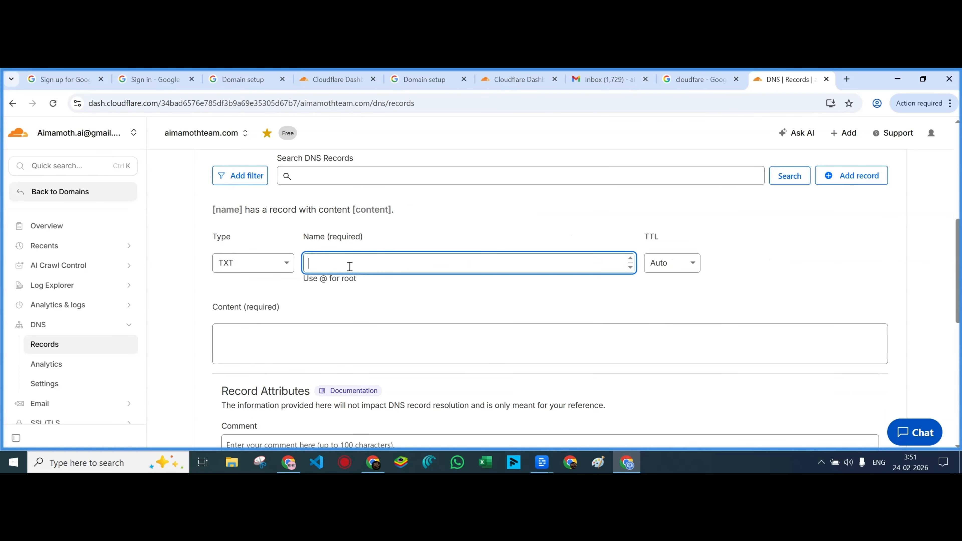
pyautogui.click(504, 79)
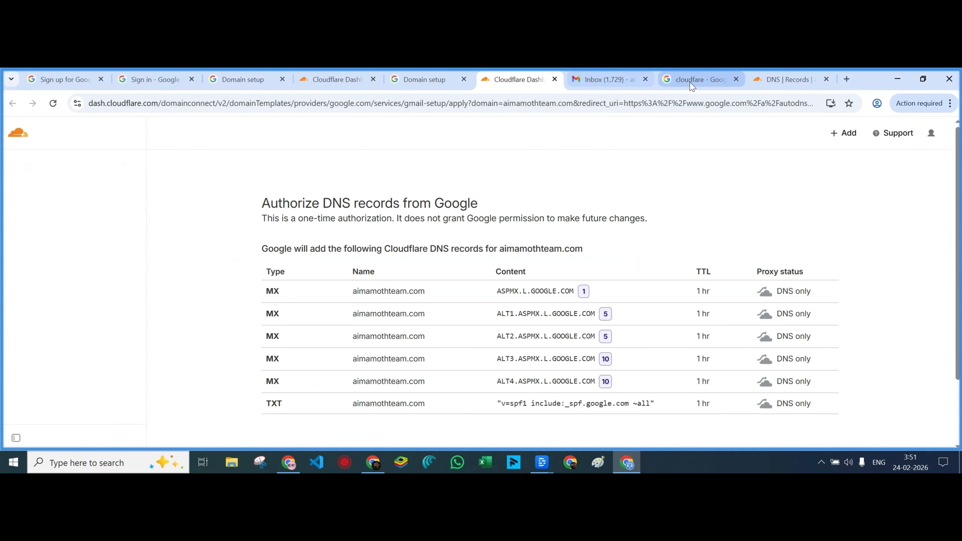
pyautogui.click(265, 88)
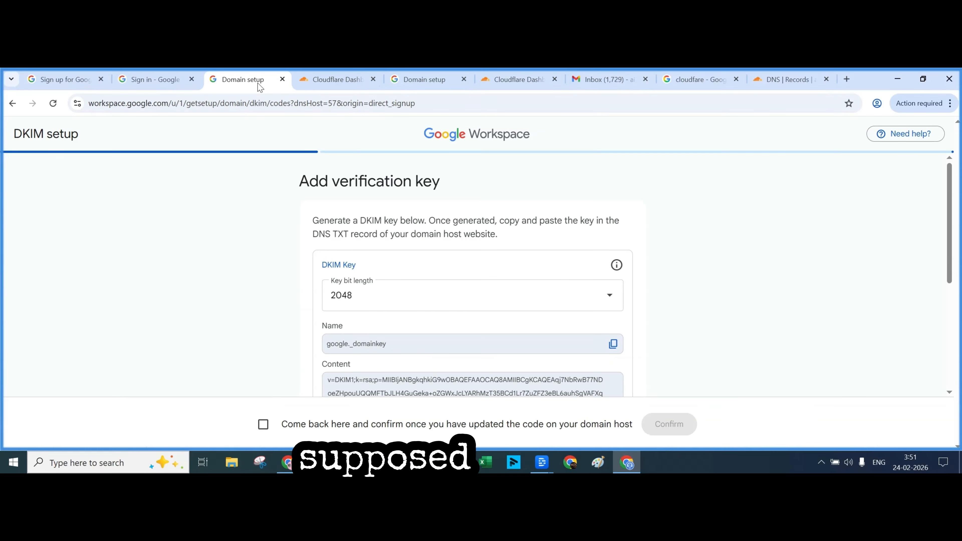
pyautogui.scroll(-1, 270, 324)
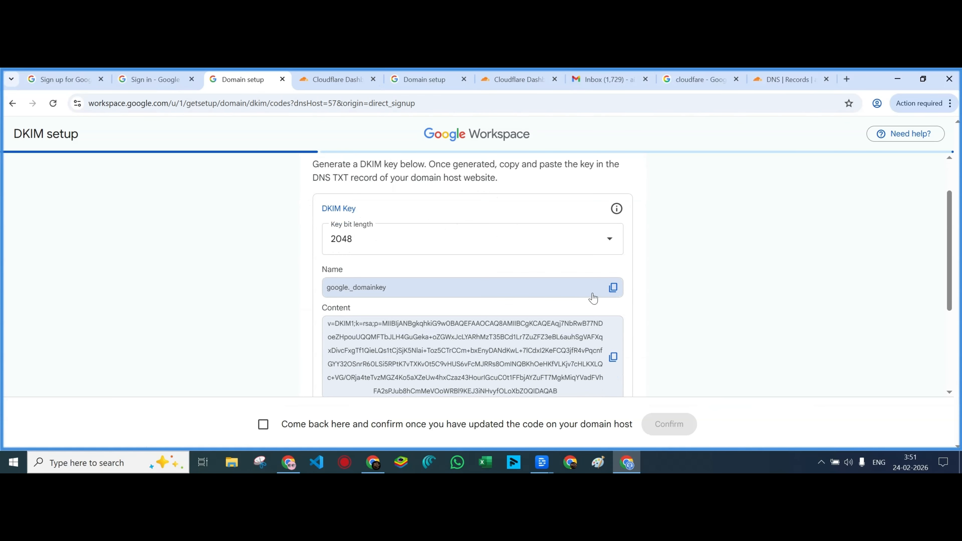
pyautogui.click(613, 288)
pyautogui.click(786, 80)
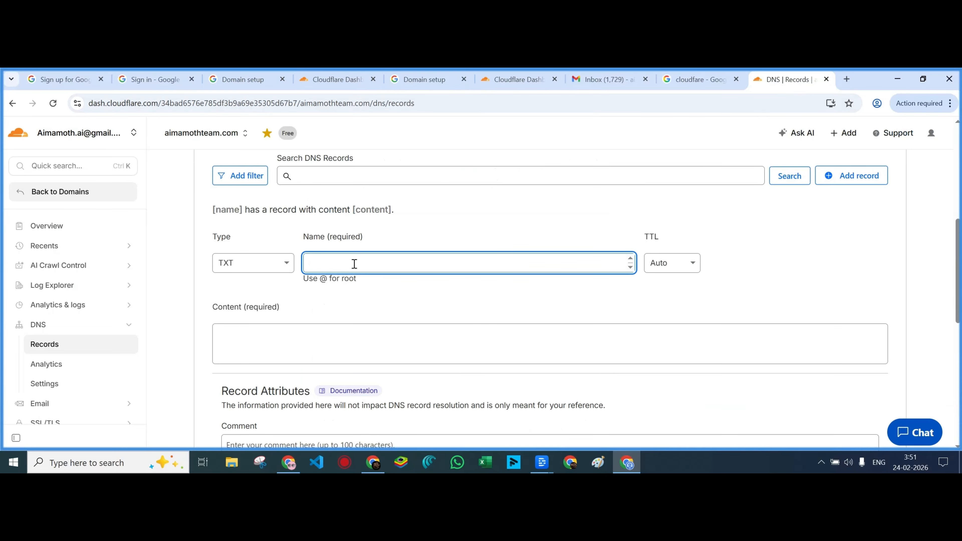
pyautogui.hotkey('ctrl', 'v')
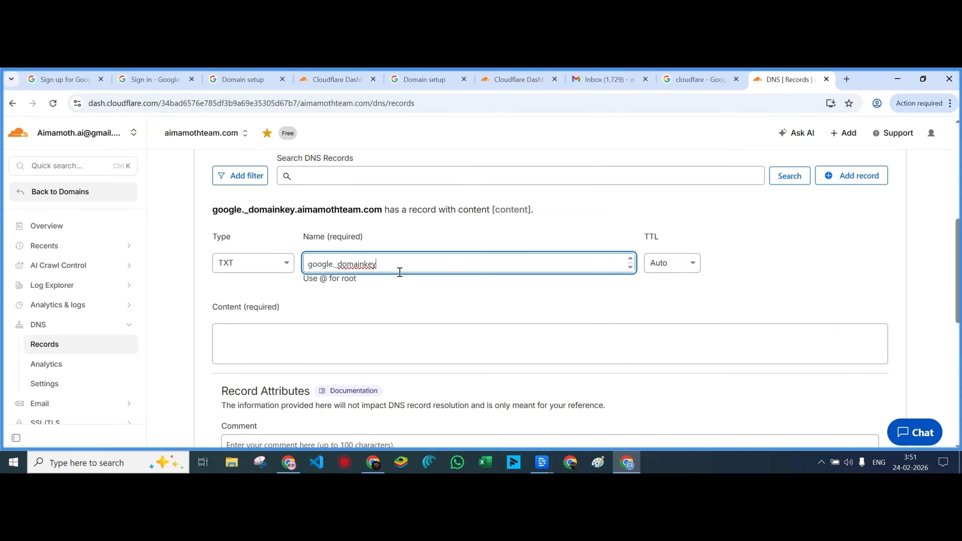
pyautogui.click(425, 302)
# Paste the Google DKIM key into the record's Content and save the TXT record
pyautogui.click(328, 90)
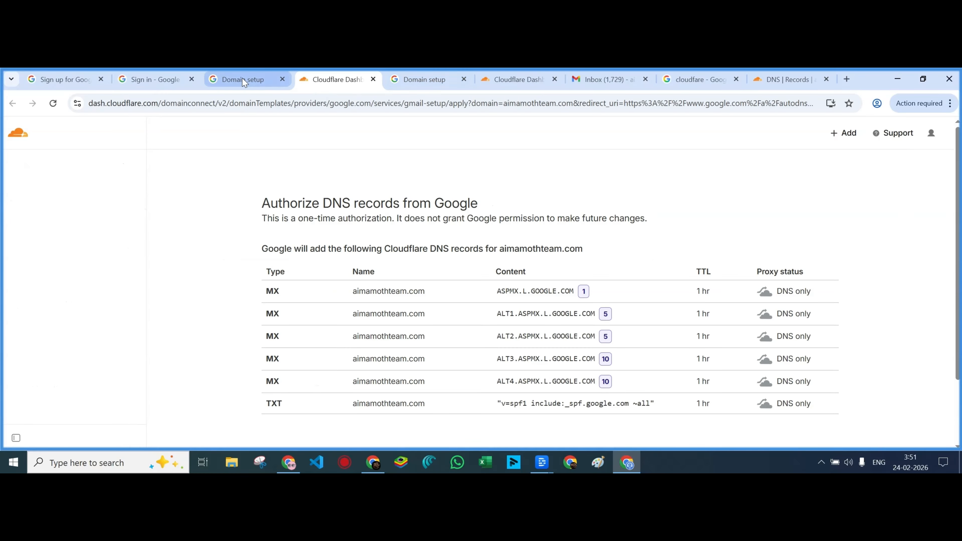
pyautogui.click(257, 83)
pyautogui.scroll(2, 495, 347)
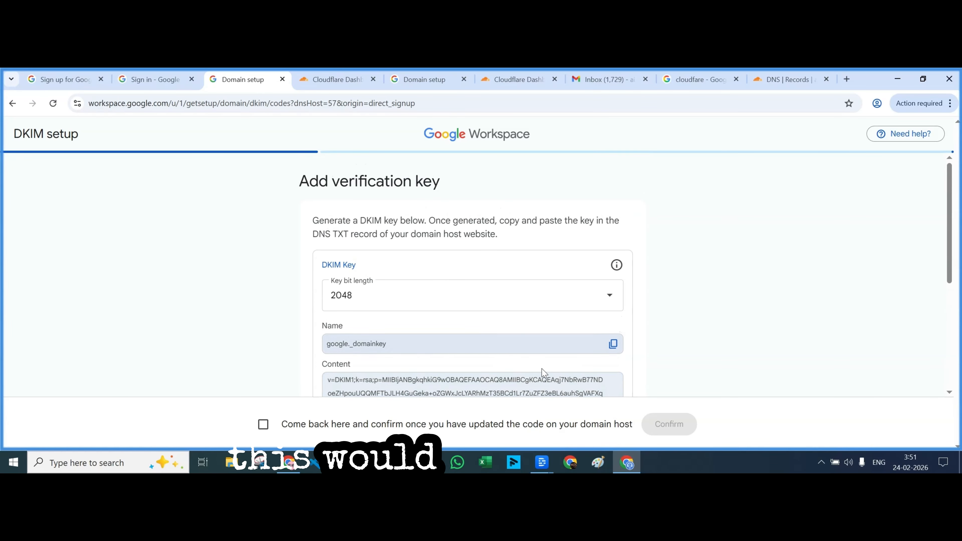
pyautogui.scroll(-2, 550, 370)
pyautogui.click(613, 358)
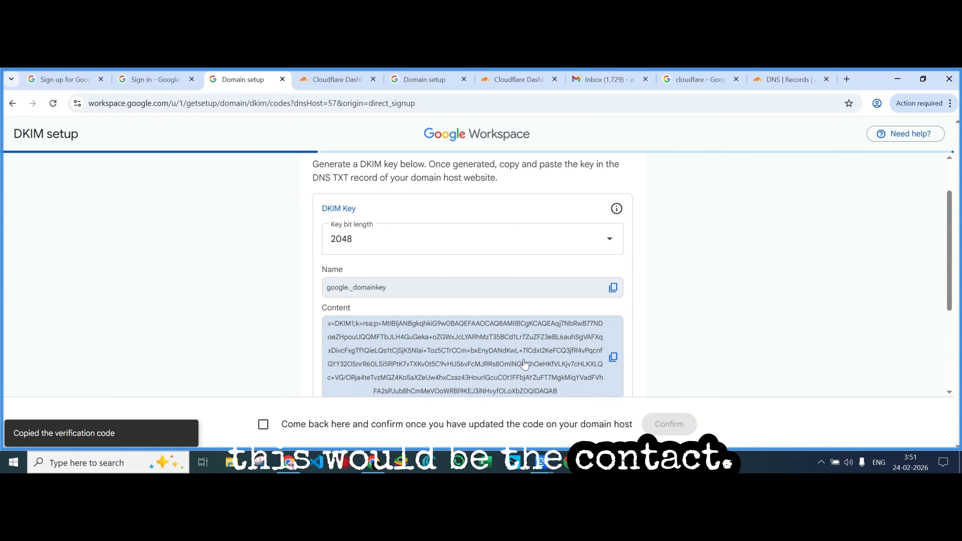
pyautogui.click(777, 82)
pyautogui.click(287, 344)
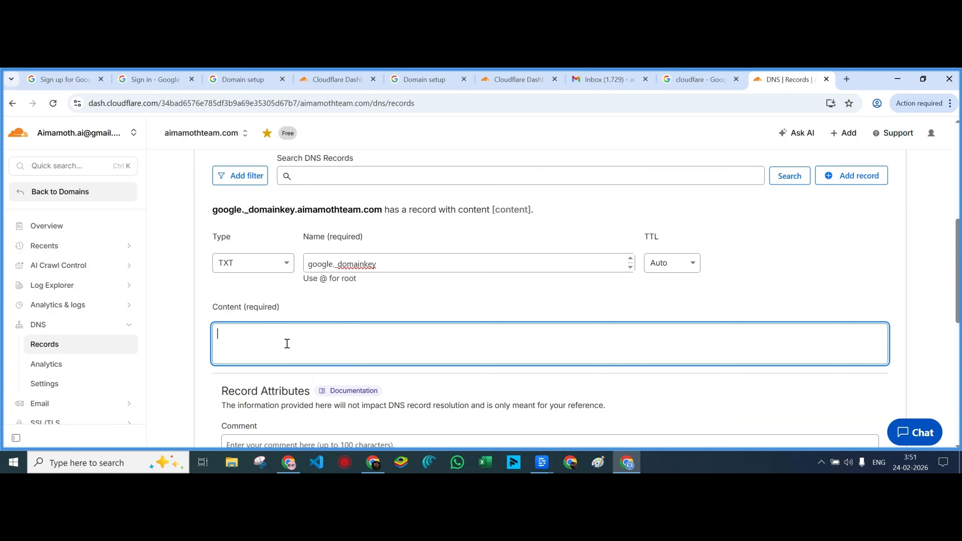
pyautogui.hotkey('ctrl', 'v')
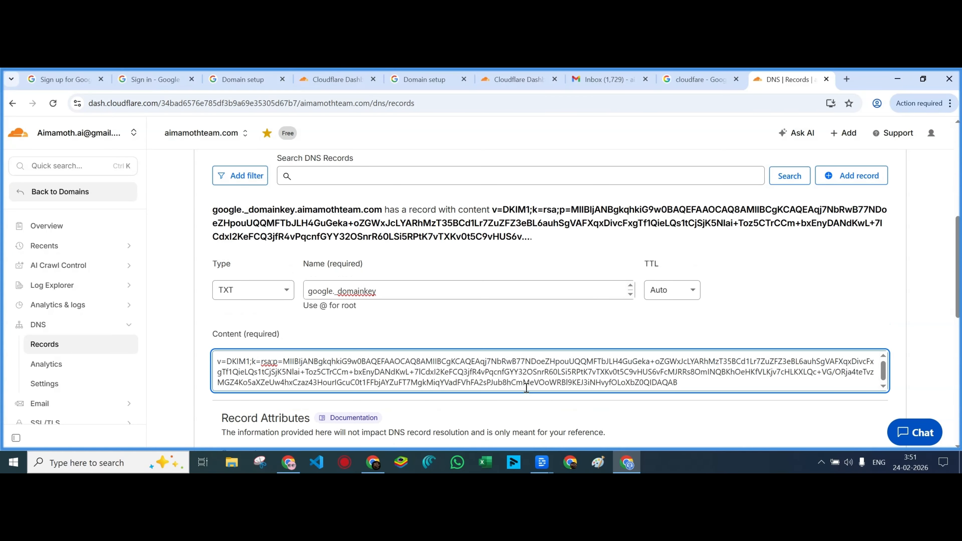
pyautogui.scroll(-5, 573, 406)
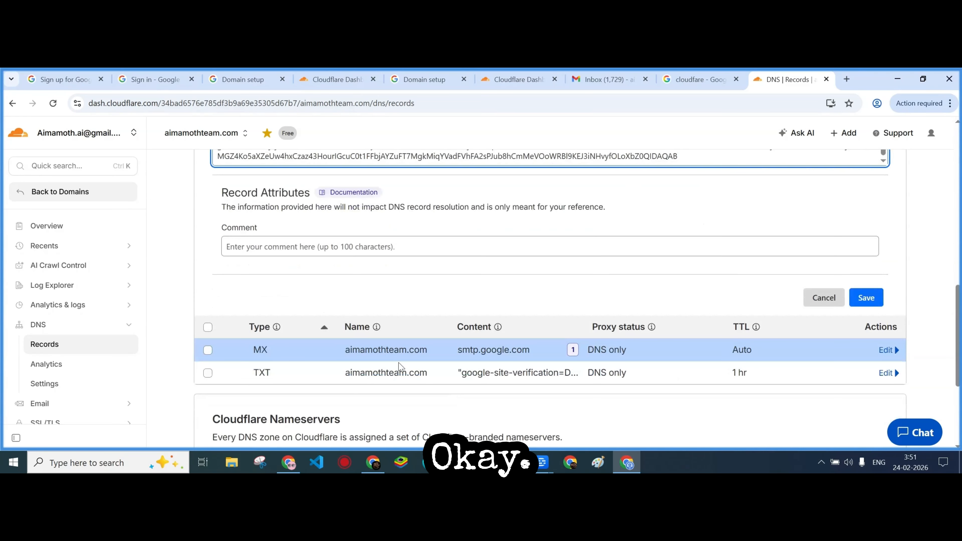
pyautogui.click(870, 301)
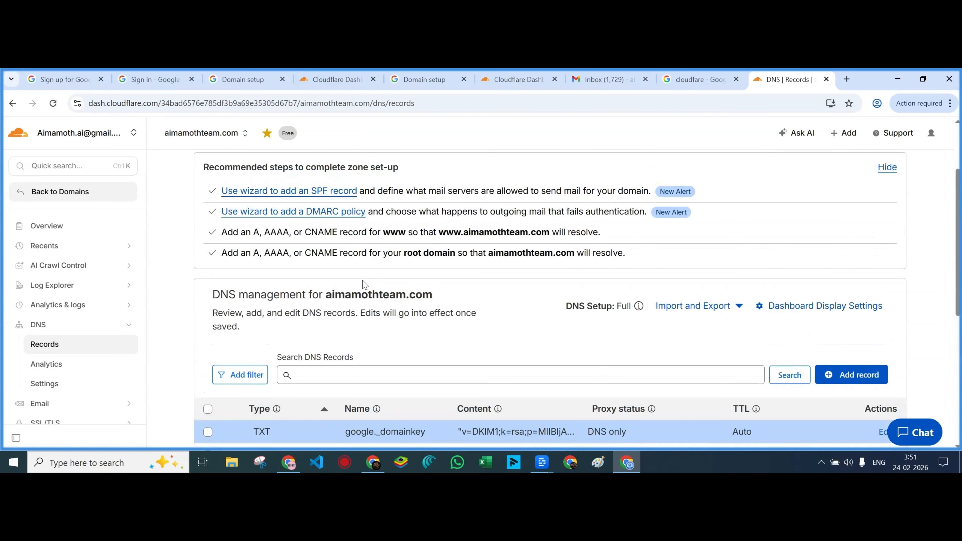
pyautogui.scroll(-5, 400, 329)
pyautogui.scroll(4, 288, 277)
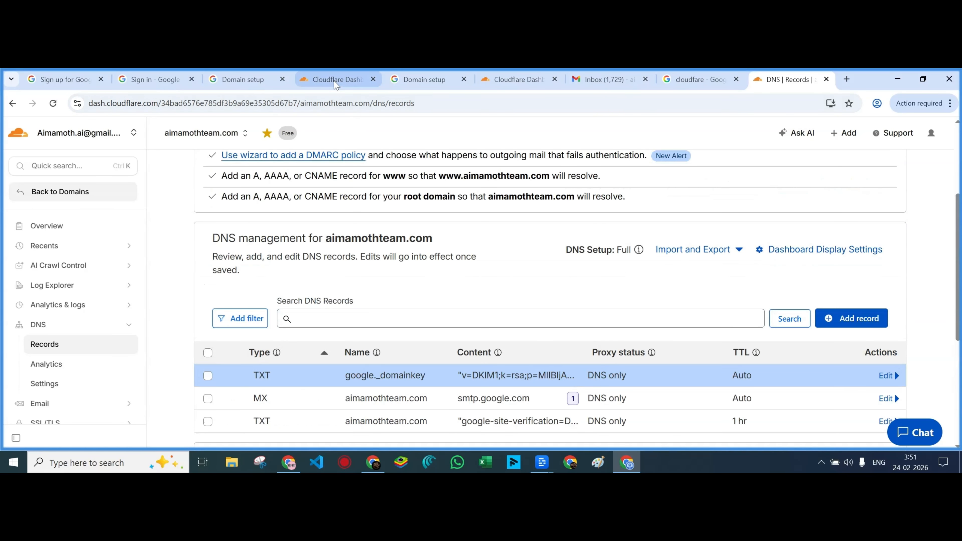
pyautogui.click(260, 81)
# Tick the DNS-updated box, confirm the DKIM key, and continue to Explore Google Workspace
pyautogui.click(378, 429)
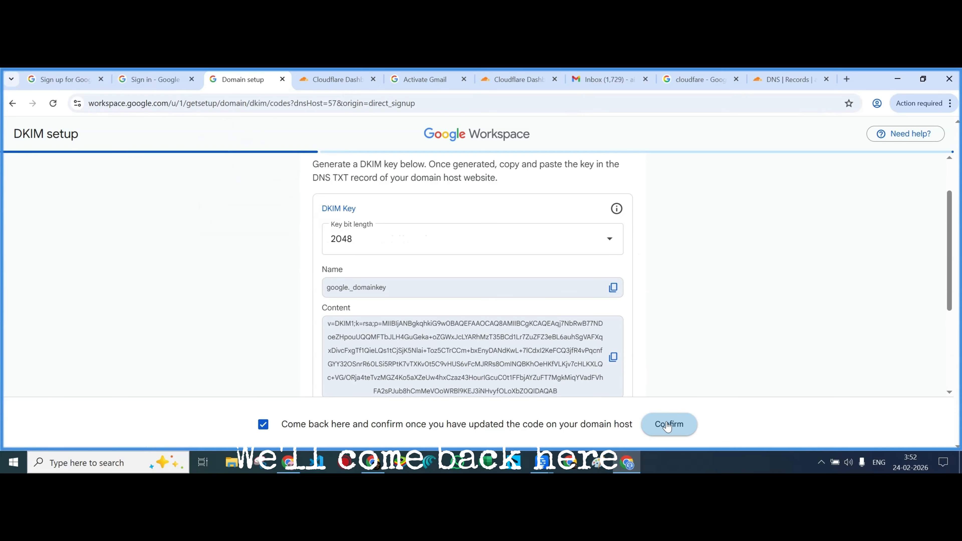
pyautogui.click(670, 424)
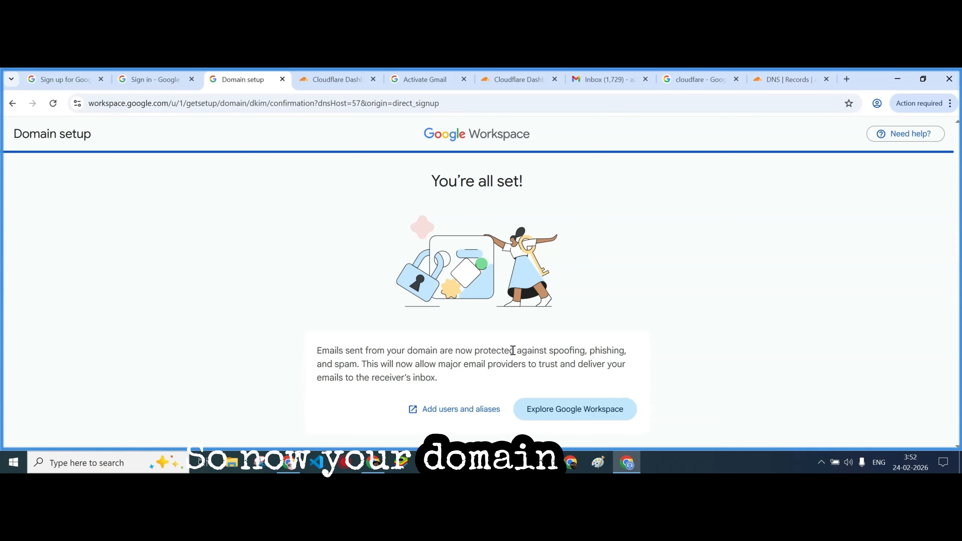
pyautogui.click(563, 414)
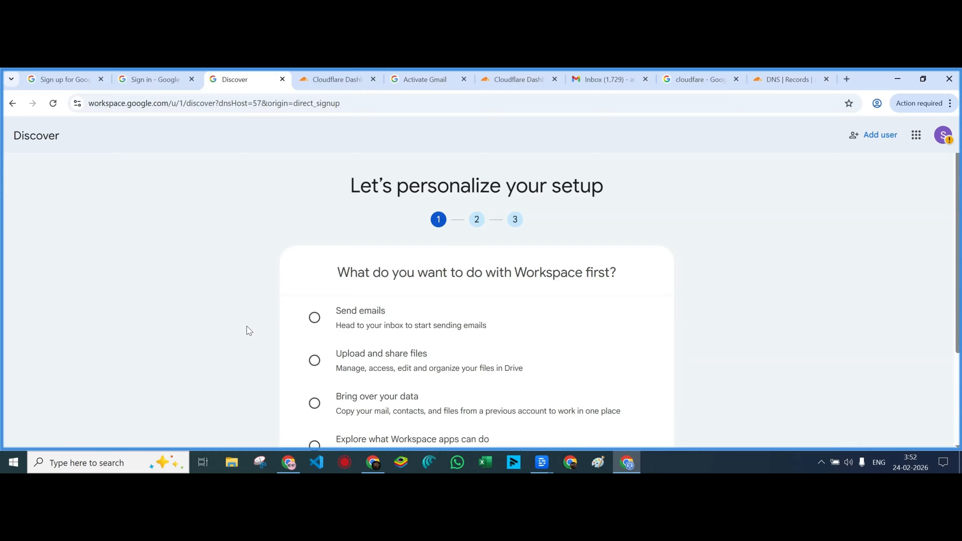
pyautogui.scroll(-3, 316, 224)
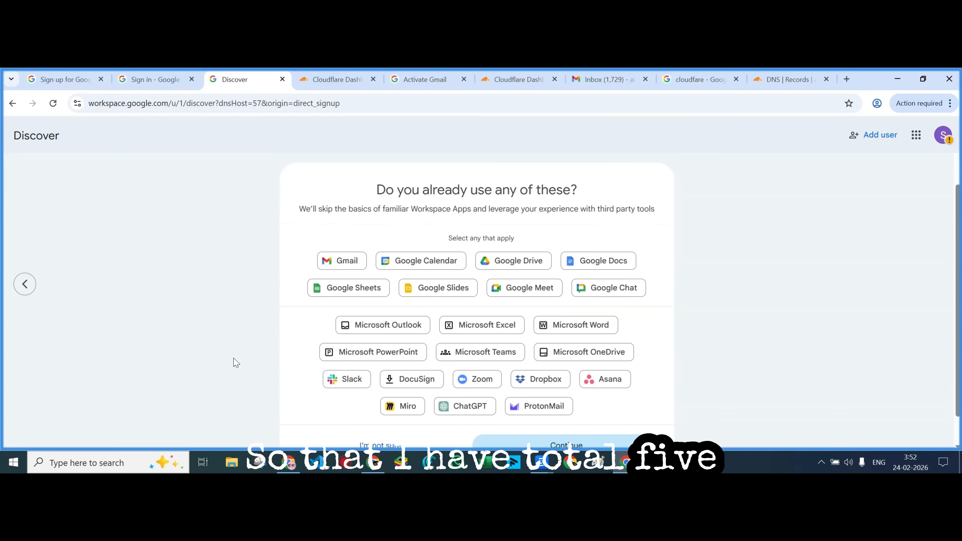
# Scroll past the Discover personalization questions
pyautogui.scroll(-1, 272, 359)
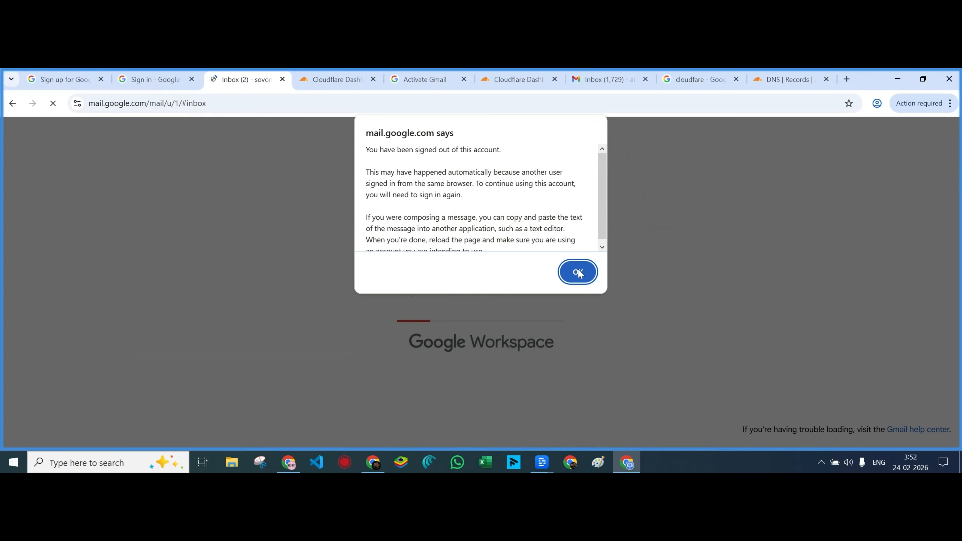
# Dismiss the sign-out alert and turn on smart features for Gmail and Workspace
pyautogui.click(578, 273)
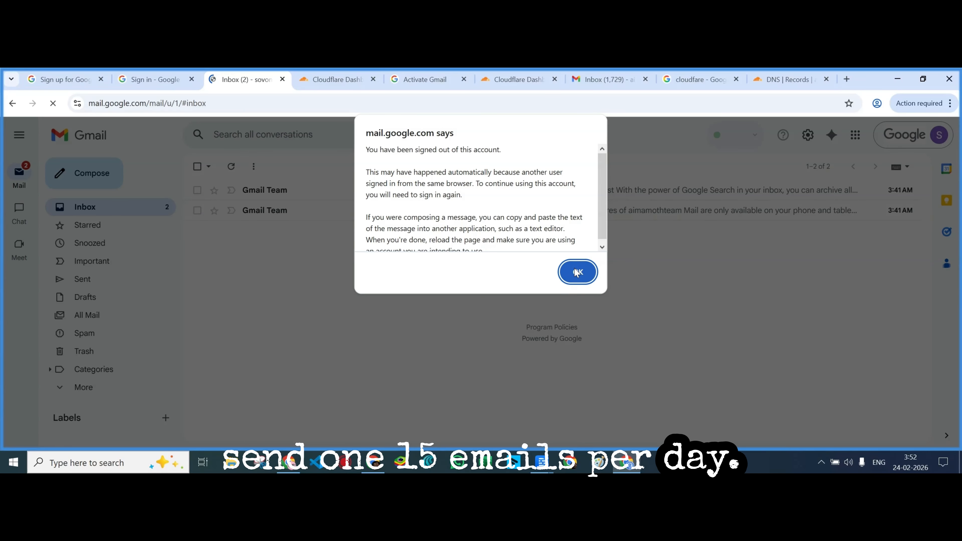
pyautogui.click(576, 272)
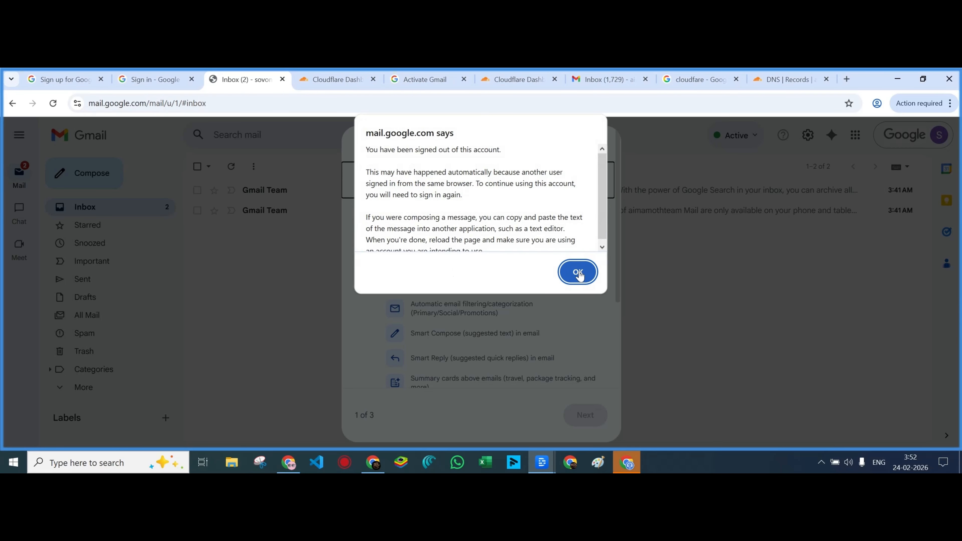
pyautogui.click(576, 271)
pyautogui.click(566, 274)
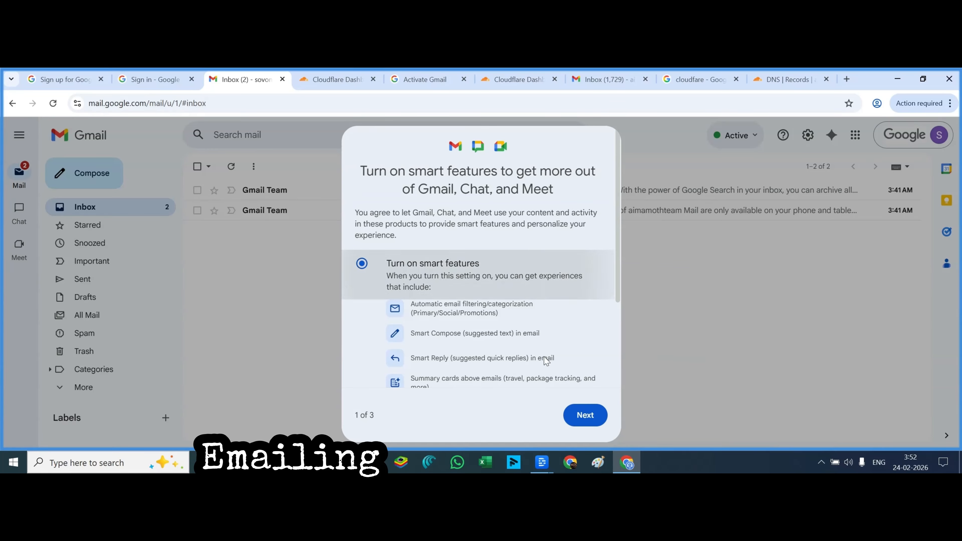
pyautogui.click(584, 415)
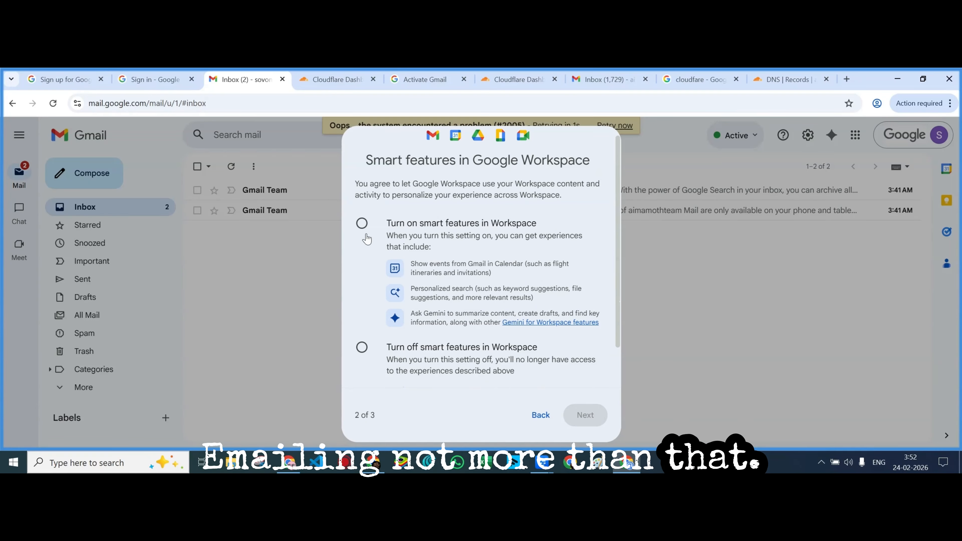
pyautogui.click(362, 224)
pyautogui.click(590, 419)
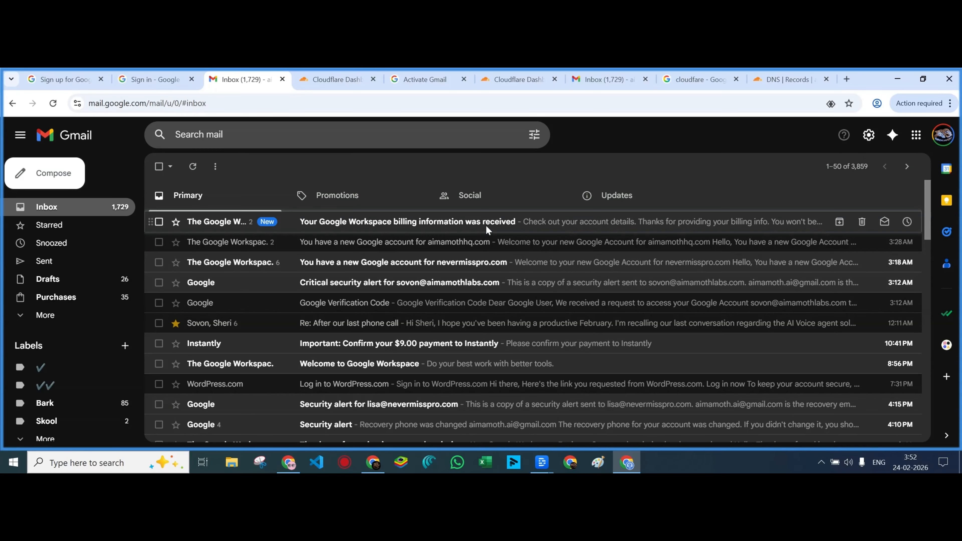
pyautogui.click(943, 141)
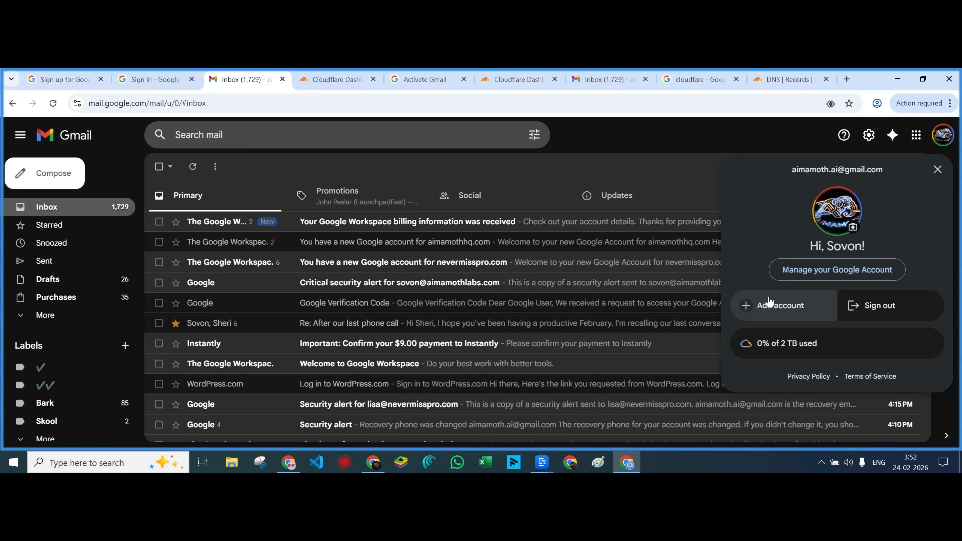
# Add another account and enter the new Workspace account's email address from the clipboard domain
pyautogui.click(769, 303)
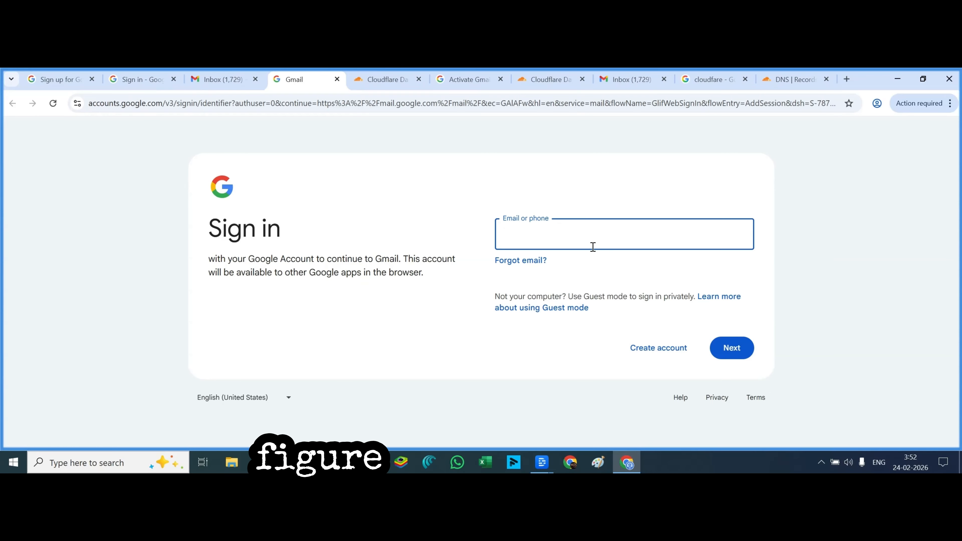
pyautogui.click(588, 242)
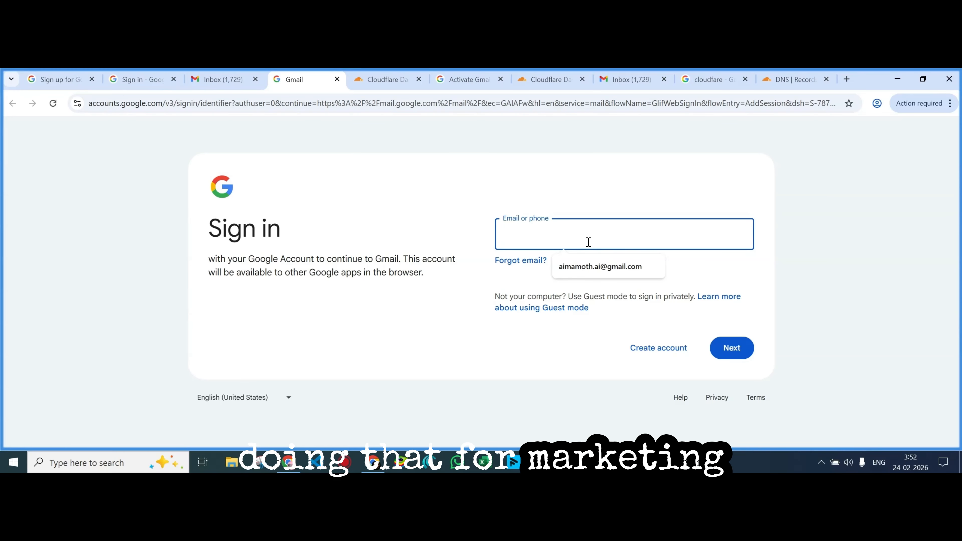
pyautogui.press('super+v')
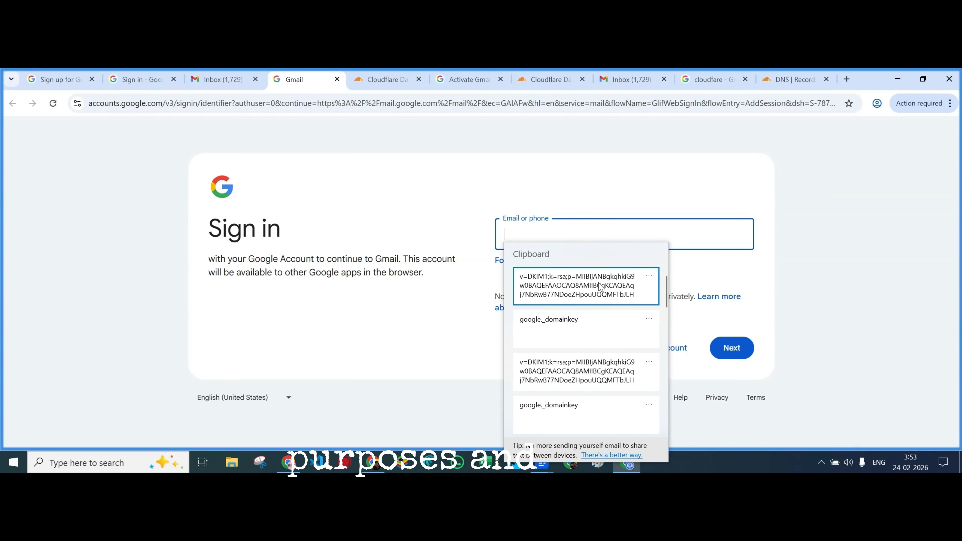
pyautogui.scroll(-3, 603, 355)
pyautogui.scroll(-2, 604, 356)
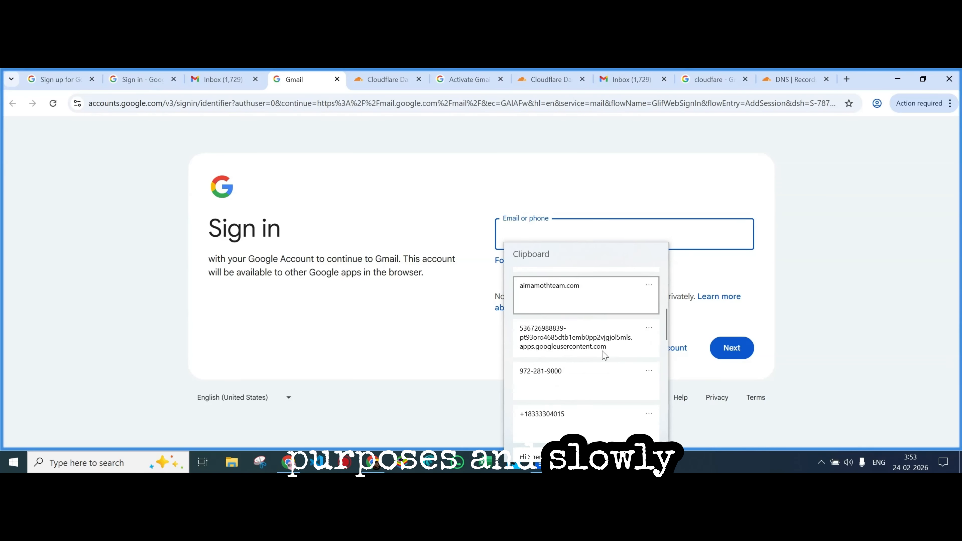
pyautogui.click(599, 298)
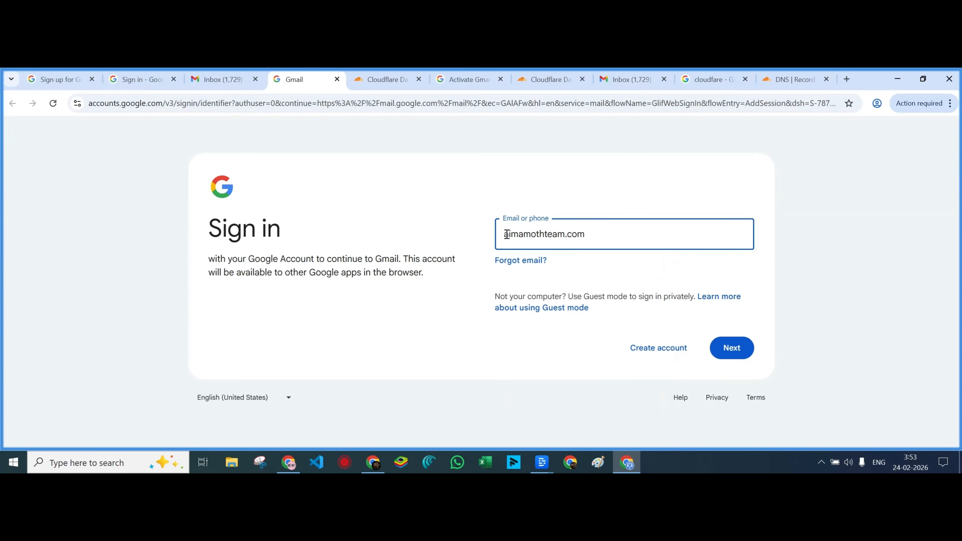
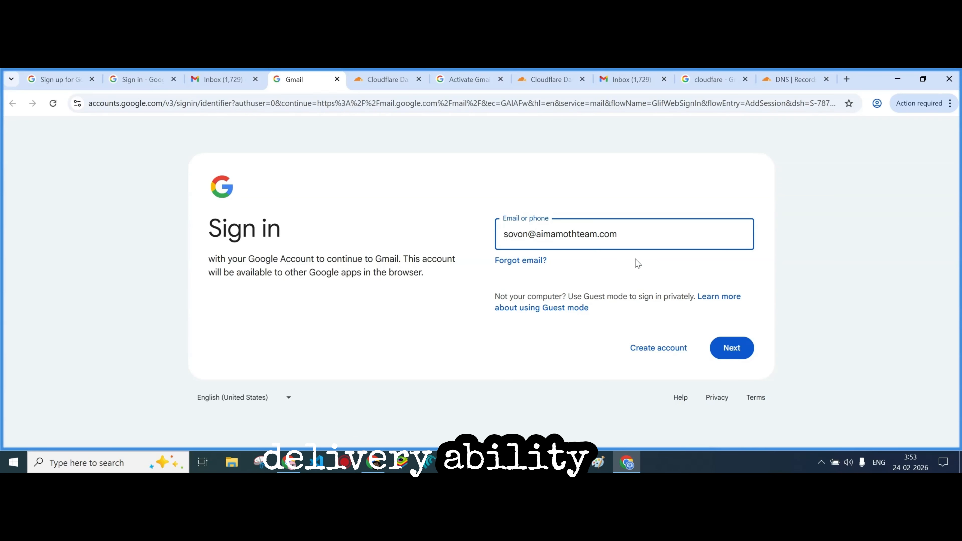
pyautogui.click(732, 347)
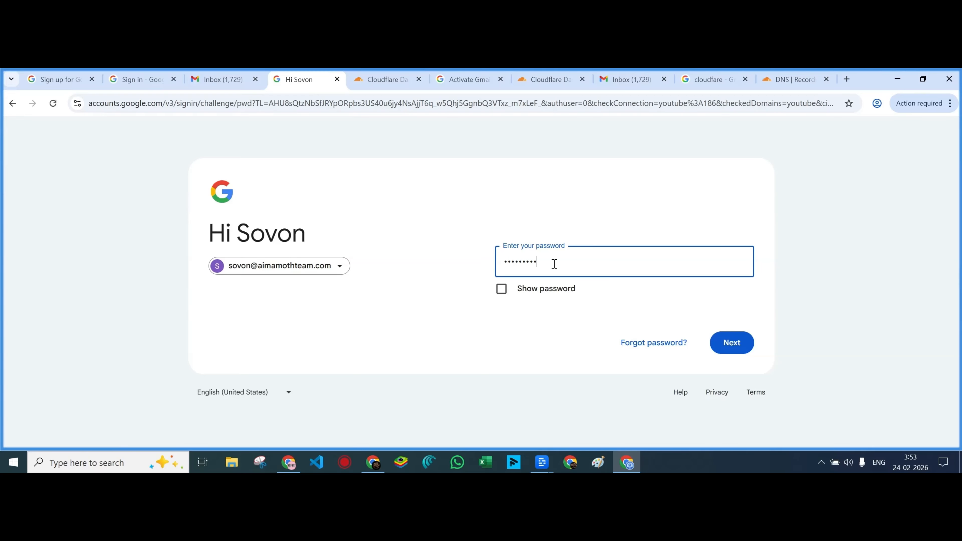
# Enter the password, accept the terms, and keep working in this Chrome profile
pyautogui.click(732, 343)
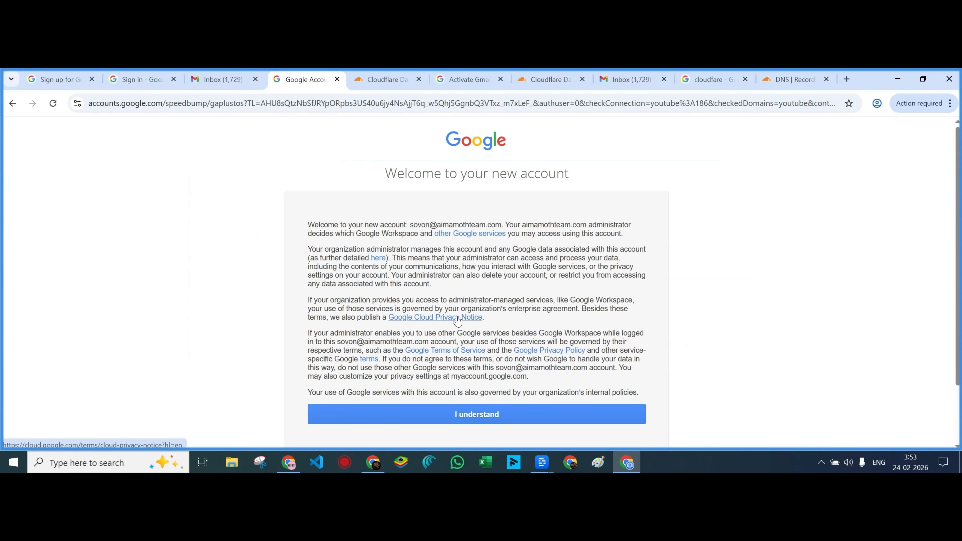
pyautogui.click(475, 416)
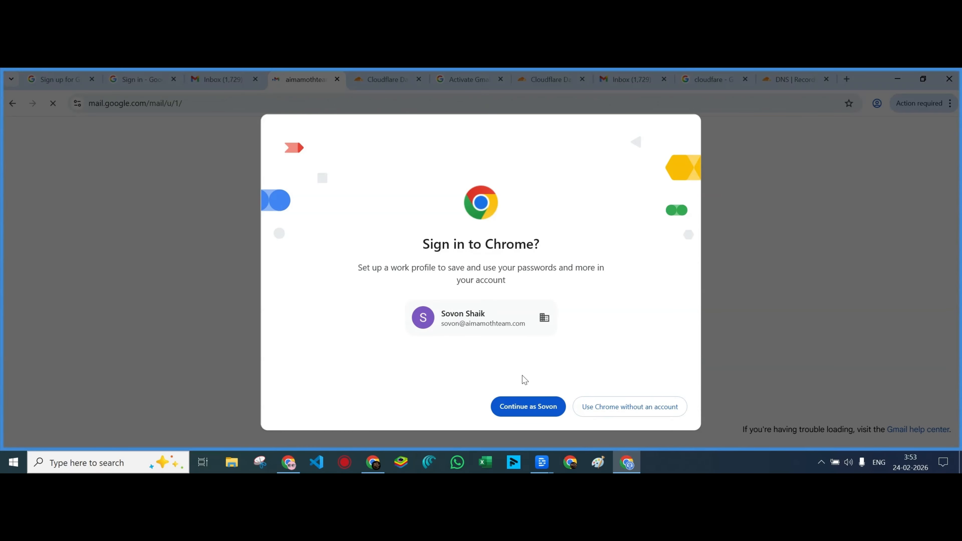
pyautogui.click(524, 408)
pyautogui.click(570, 412)
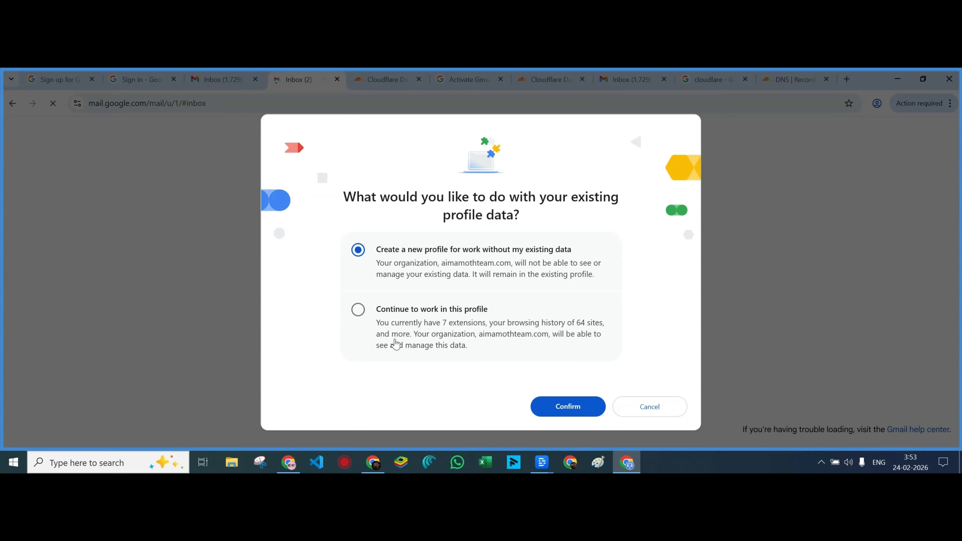
pyautogui.click(358, 310)
pyautogui.click(536, 405)
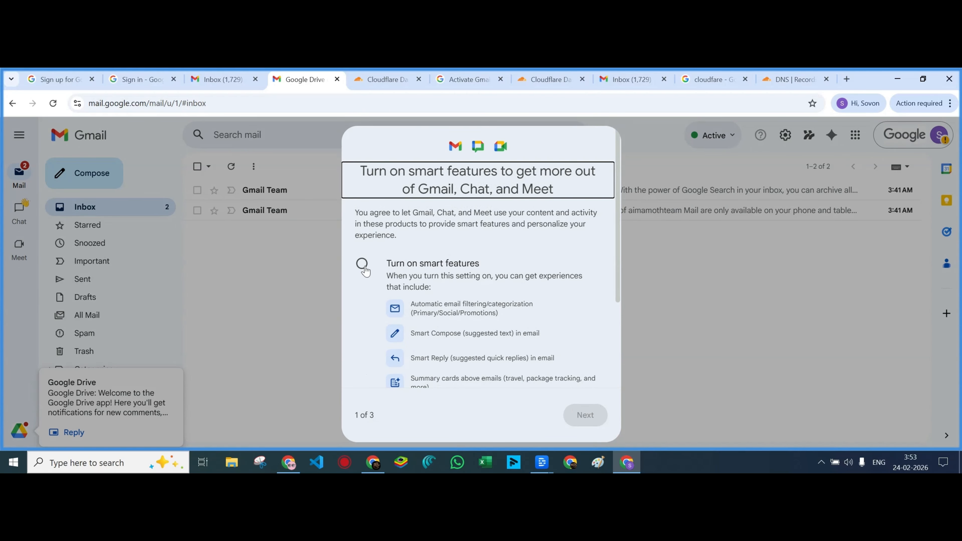
# Turn on smart features in Gmail/Chat/Meet, Workspace, and other Google products, then save
pyautogui.click(363, 264)
pyautogui.click(583, 415)
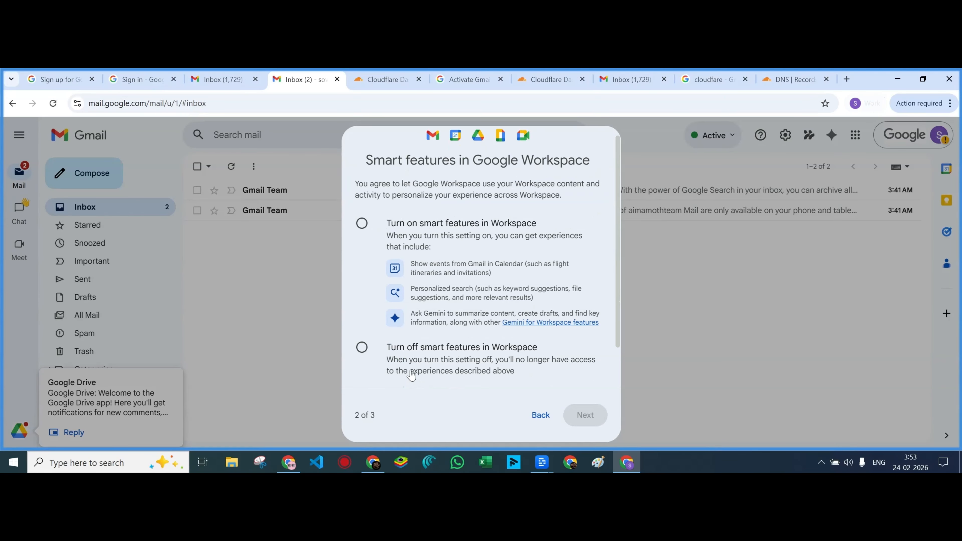
pyautogui.click(363, 225)
pyautogui.click(585, 415)
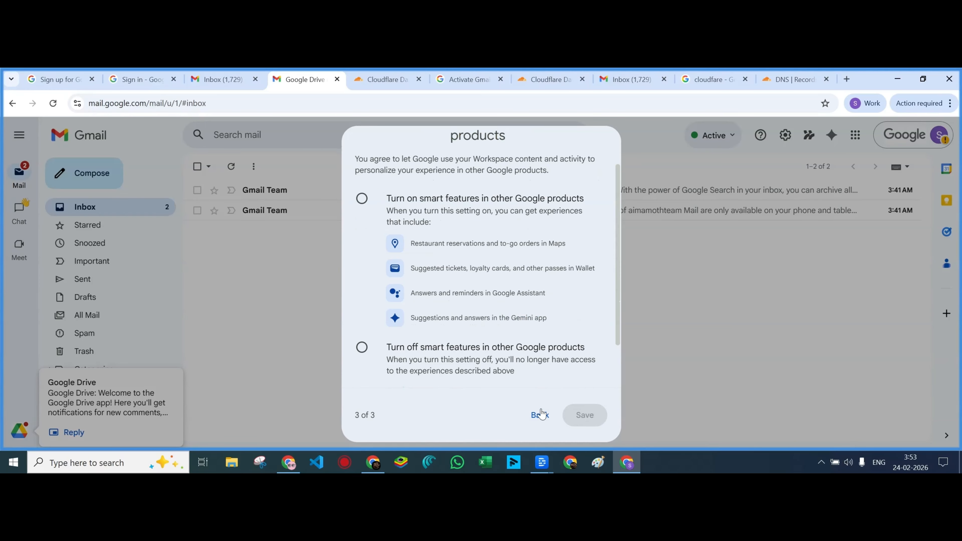
pyautogui.click(363, 199)
pyautogui.click(584, 415)
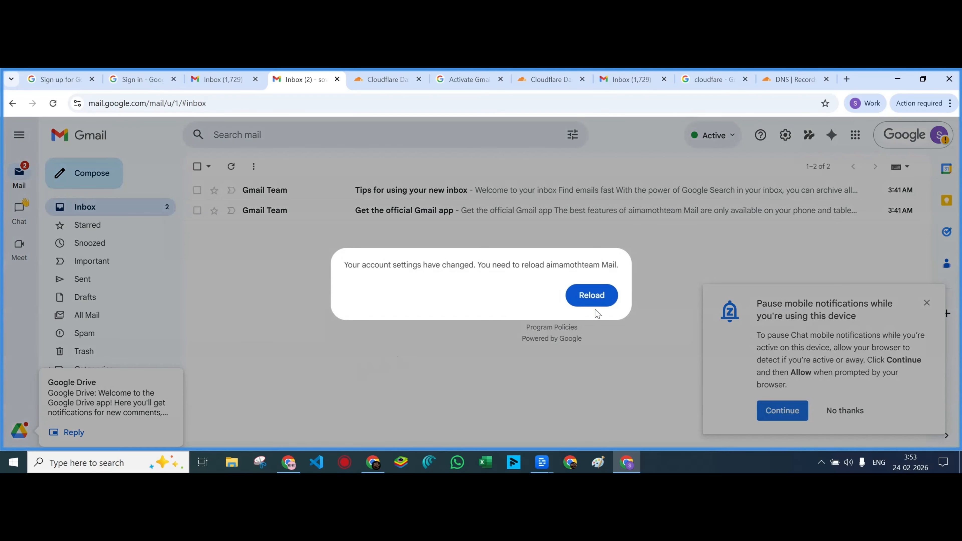
# Reload Gmail, decline message notifications, and open the Admin console from the account menu
pyautogui.click(594, 300)
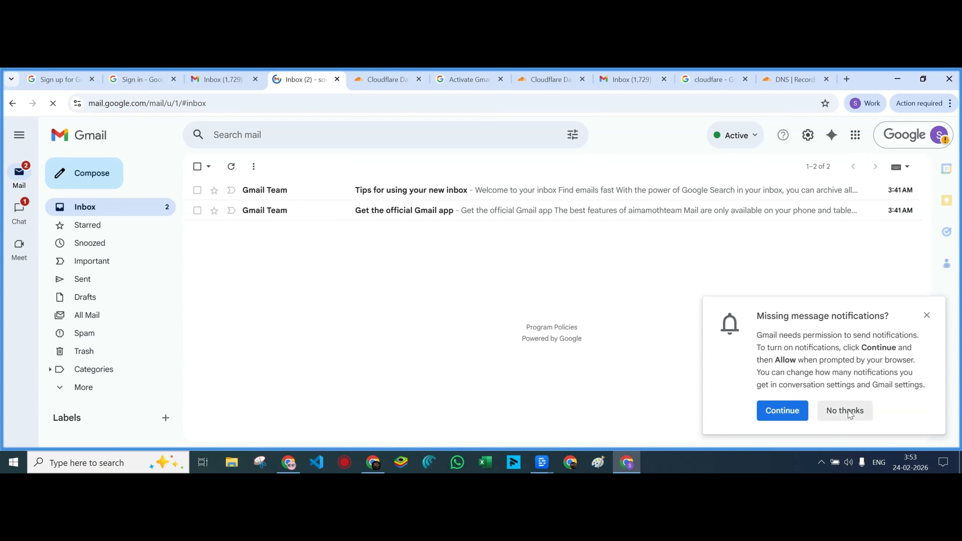
pyautogui.click(845, 411)
pyautogui.click(917, 142)
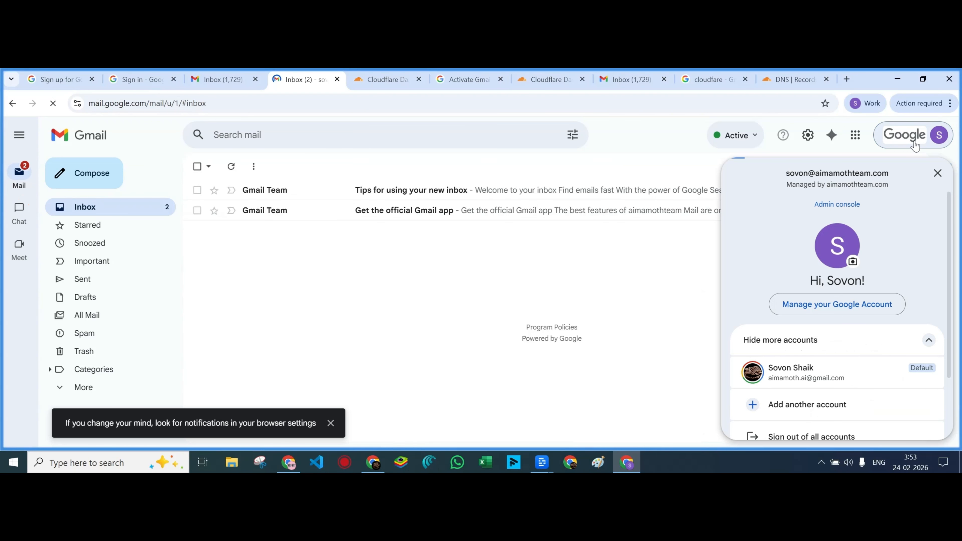
pyautogui.click(838, 205)
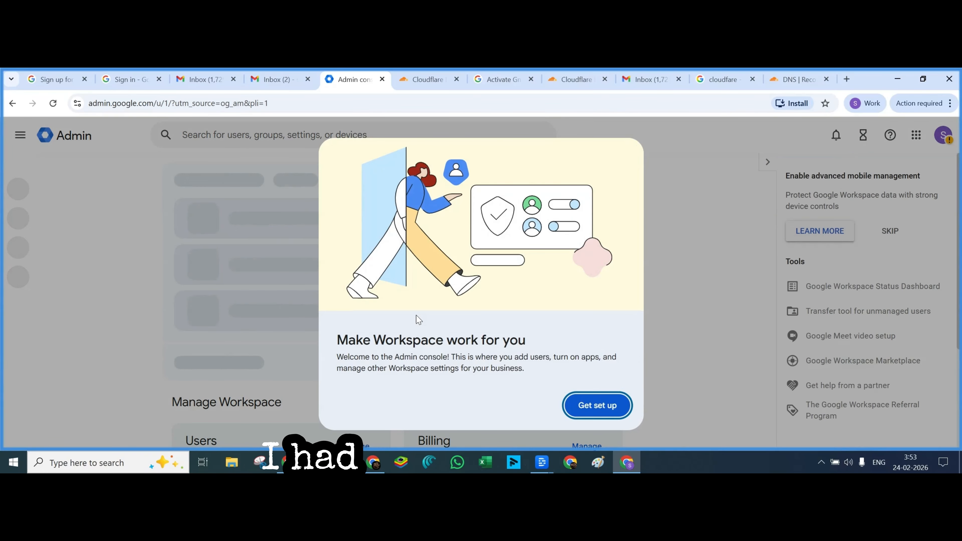
# Close the Admin welcome dialog, skip advanced mobile management, and return to the Home page
pyautogui.click(597, 405)
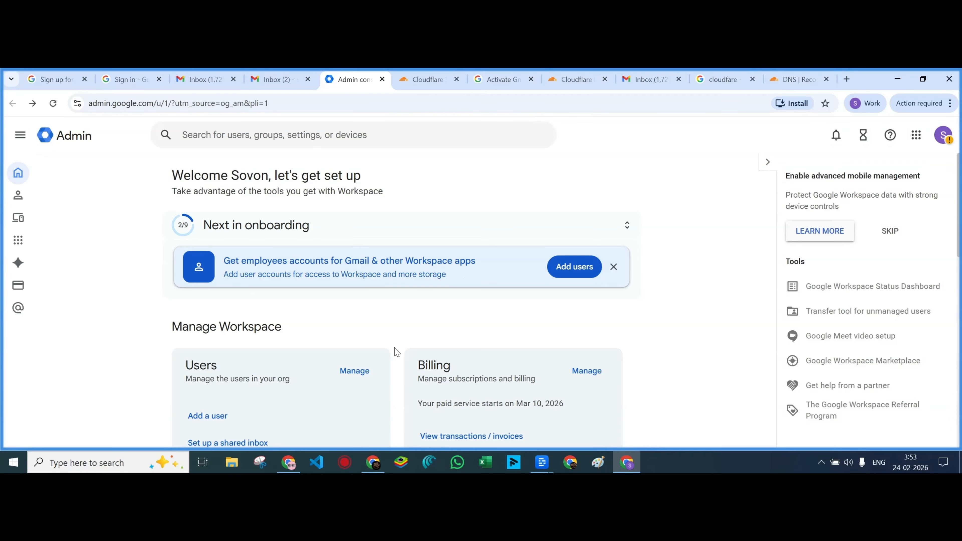
pyautogui.click(892, 238)
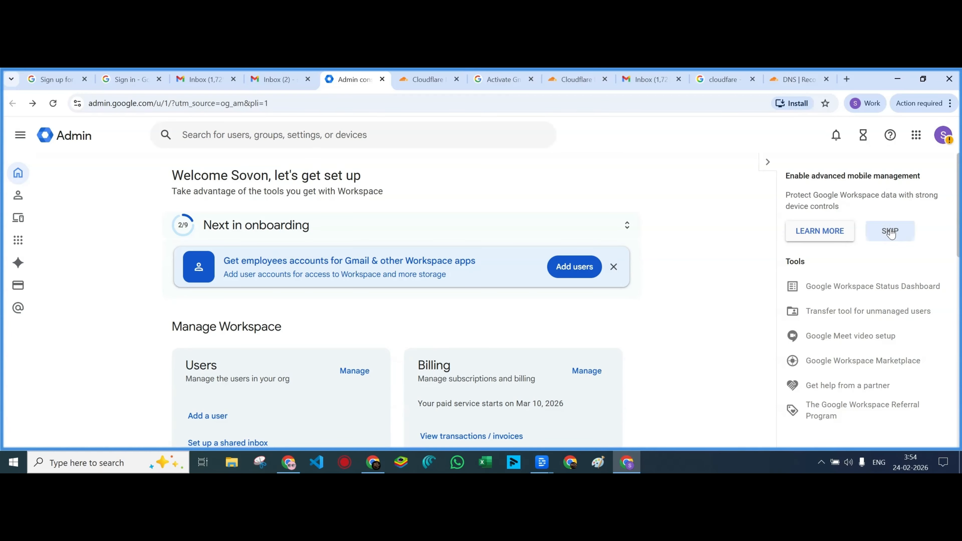
pyautogui.click(18, 175)
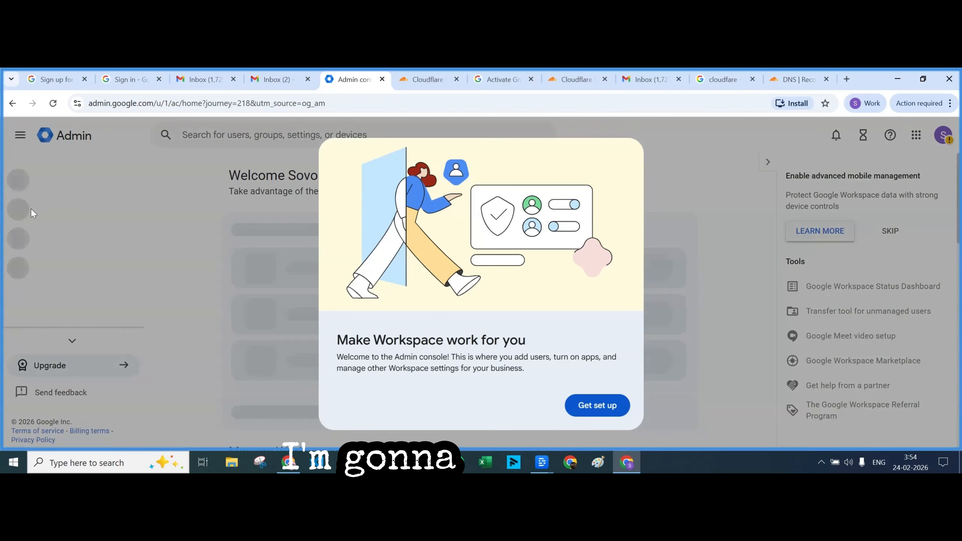
pyautogui.click(602, 406)
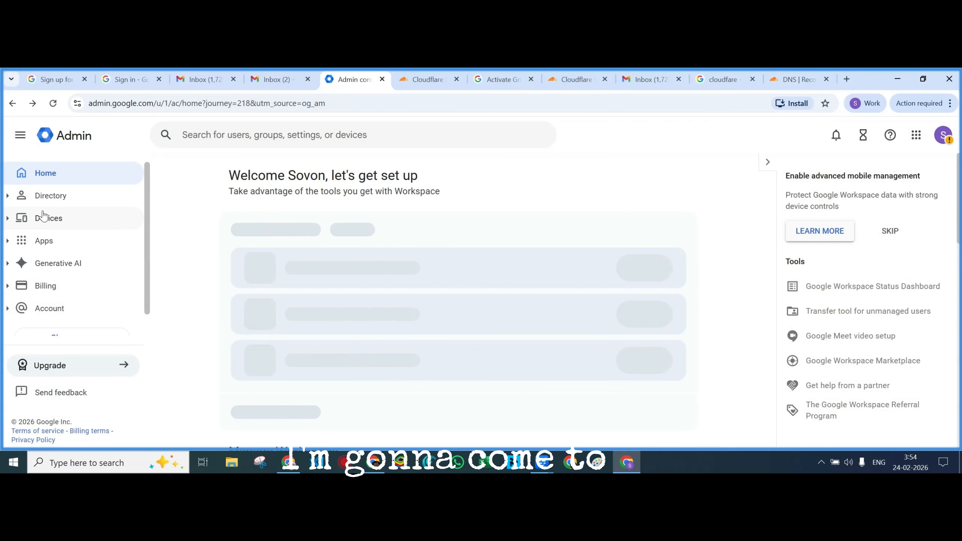
# Go to Billing > Subscriptions and open the Buy or upgrade catalog
pyautogui.click(13, 288)
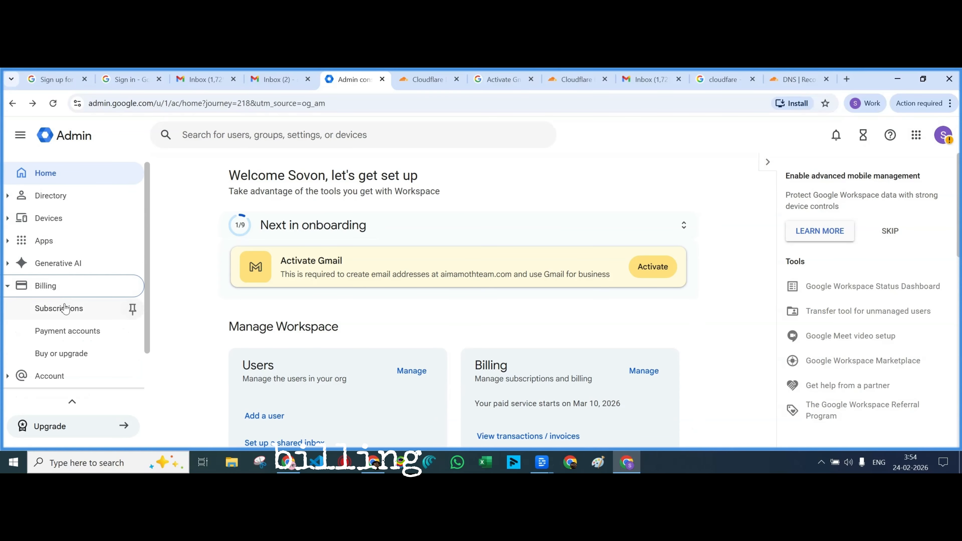
pyautogui.click(68, 312)
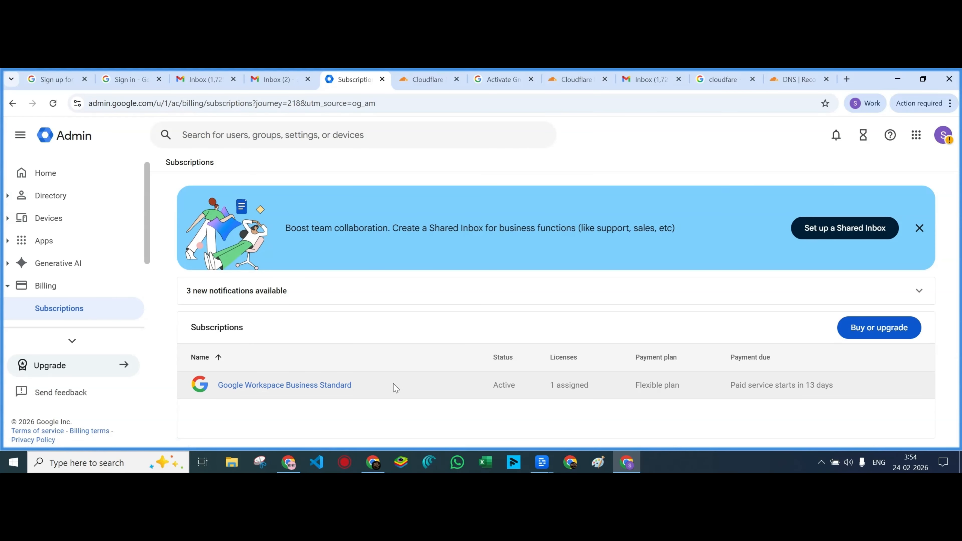
pyautogui.click(877, 337)
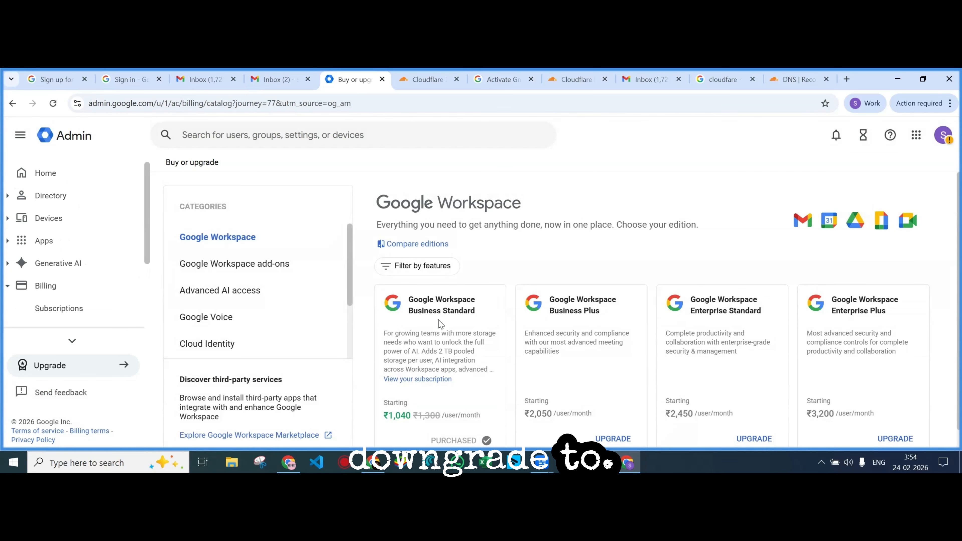
# Browse the Buy or upgrade editions and open the Compare editions page
pyautogui.scroll(-1, 440, 324)
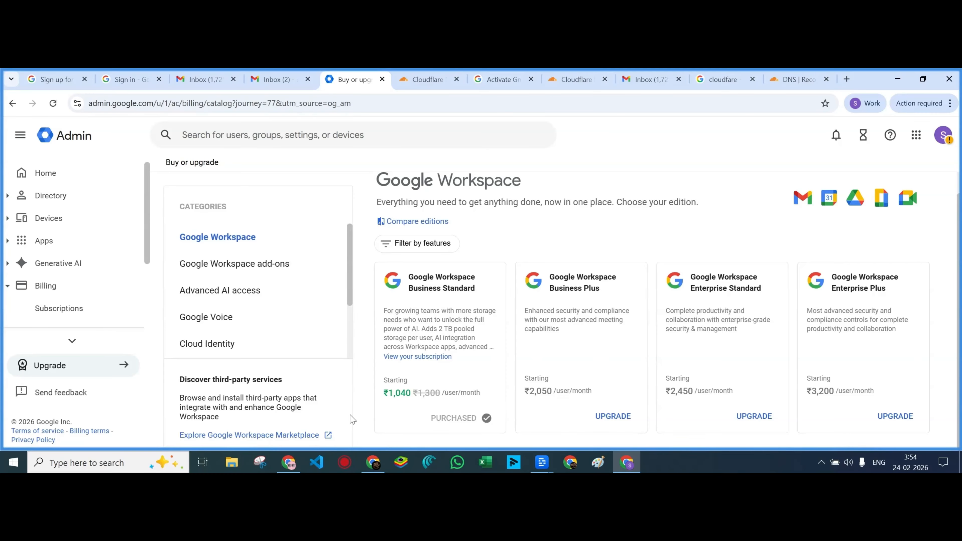
pyautogui.scroll(-3, 315, 320)
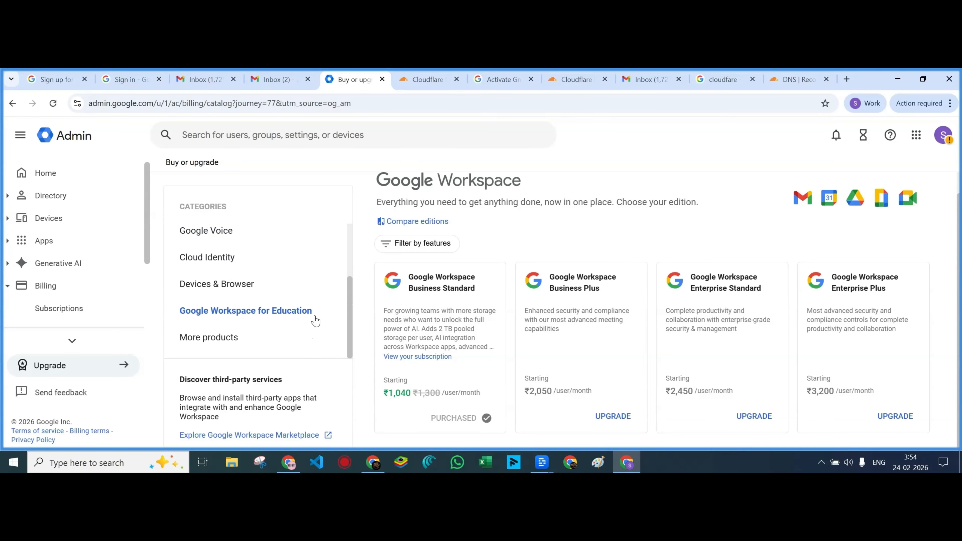
pyautogui.scroll(3, 315, 320)
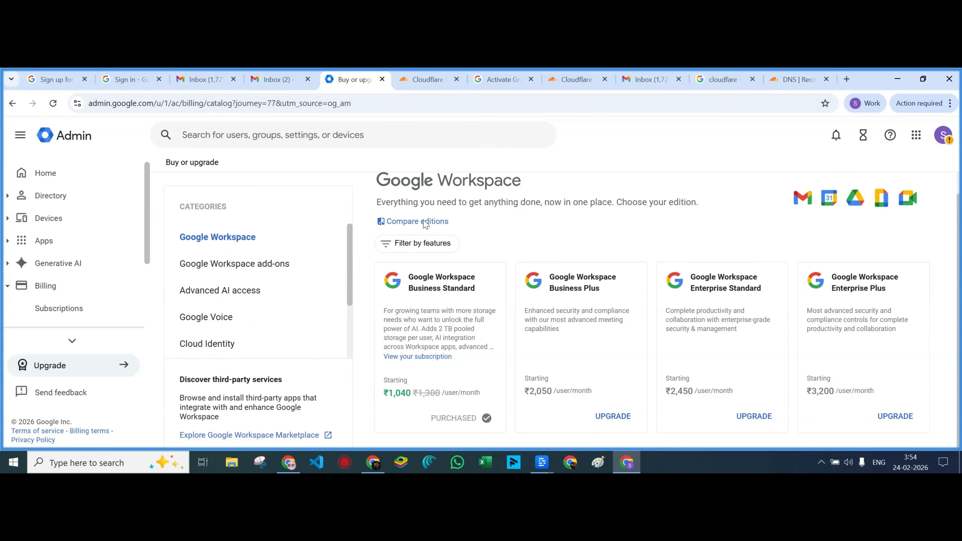
pyautogui.click(436, 221)
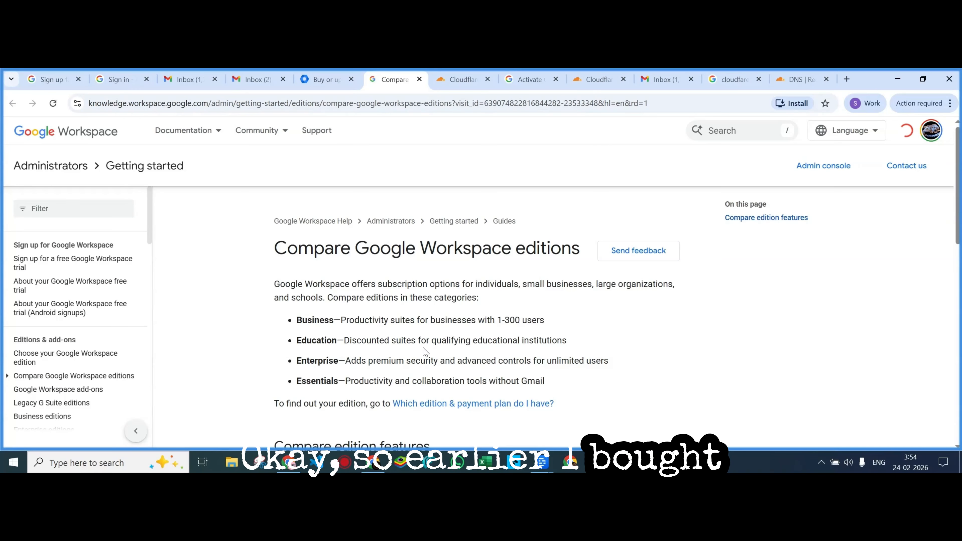
# Scroll the Compare Google Workspace editions help page, then head back to the Admin console
pyautogui.scroll(-6, 324, 367)
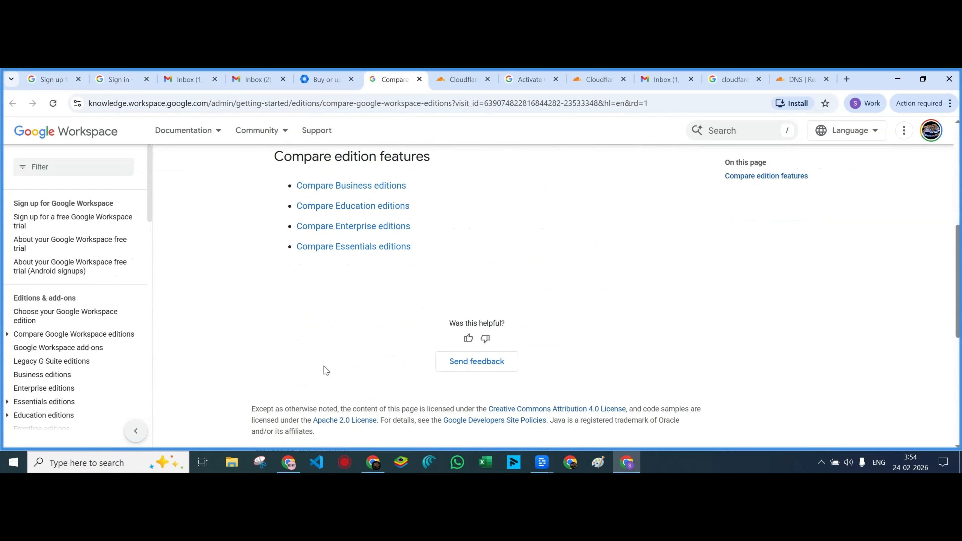
pyautogui.scroll(-7, 326, 370)
pyautogui.scroll(13, 325, 368)
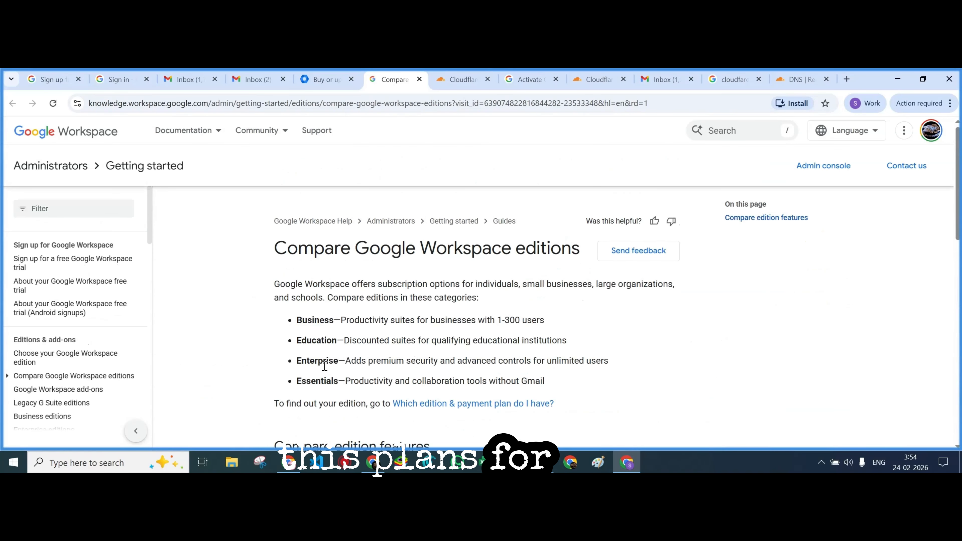
pyautogui.click(823, 166)
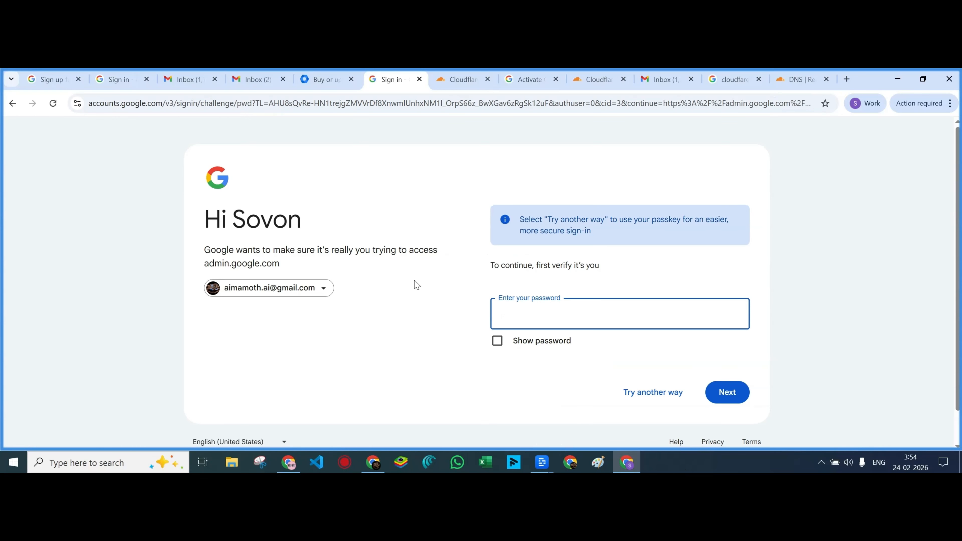
# From Billing's subscriptions list, open the Business Standard subscription details (flexible plan, 1 license)
pyautogui.click(332, 88)
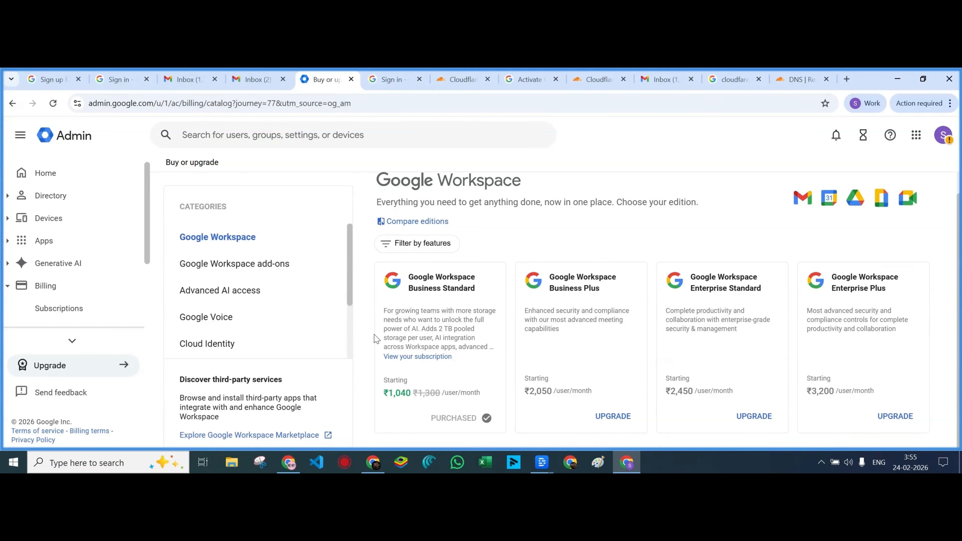
pyautogui.scroll(-2, 245, 319)
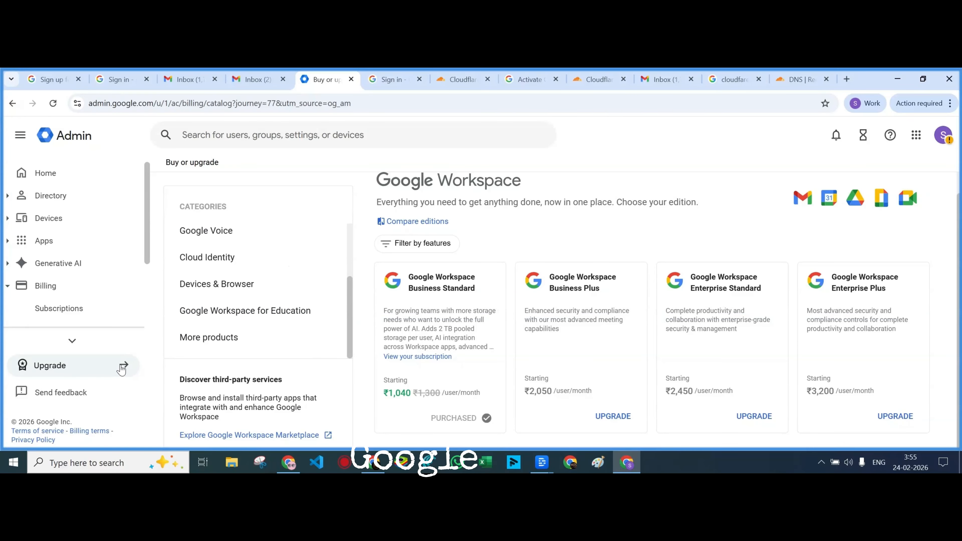
pyautogui.click(72, 341)
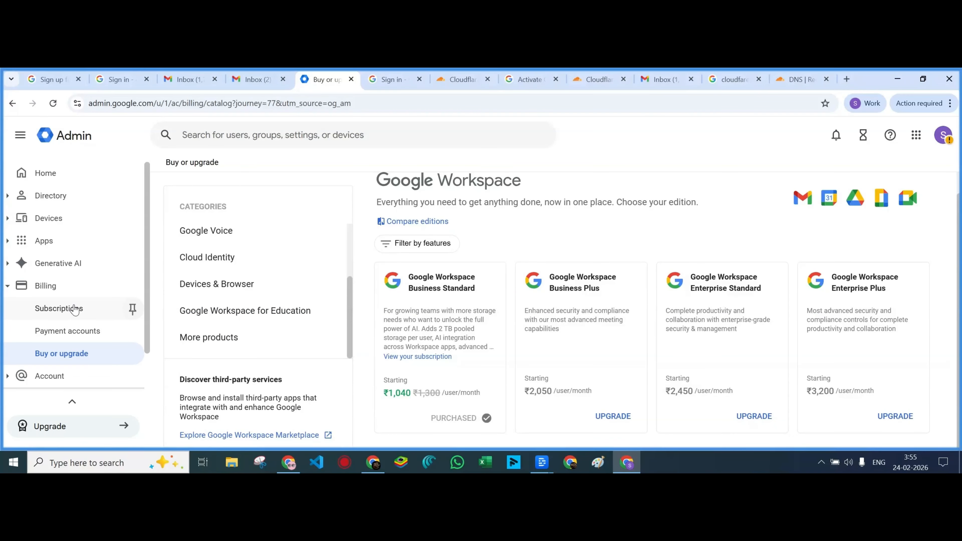
pyautogui.scroll(-1, 74, 314)
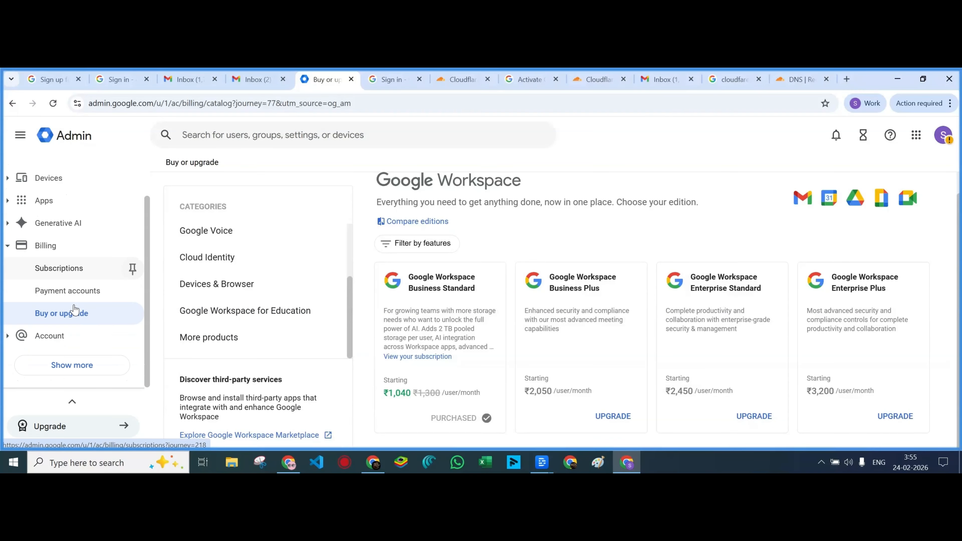
pyautogui.click(63, 275)
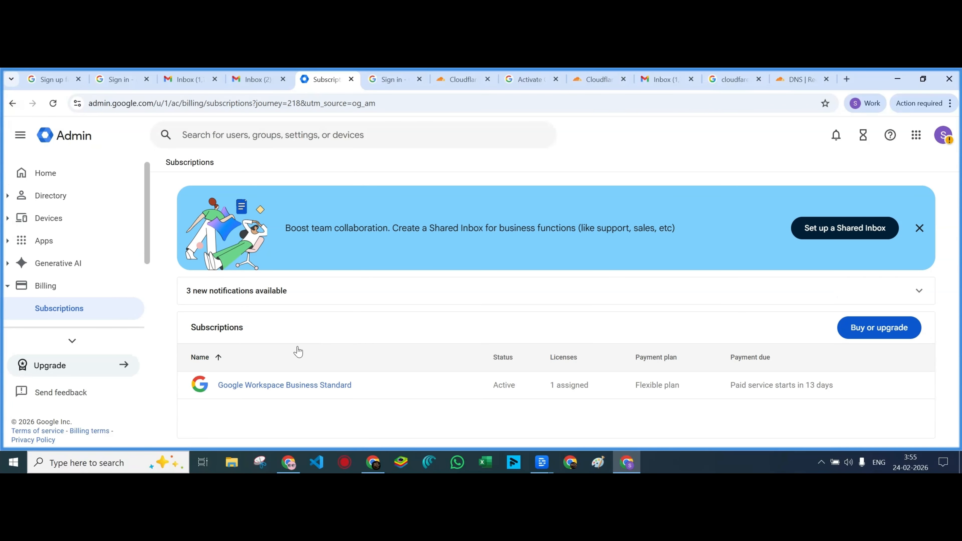
pyautogui.click(282, 385)
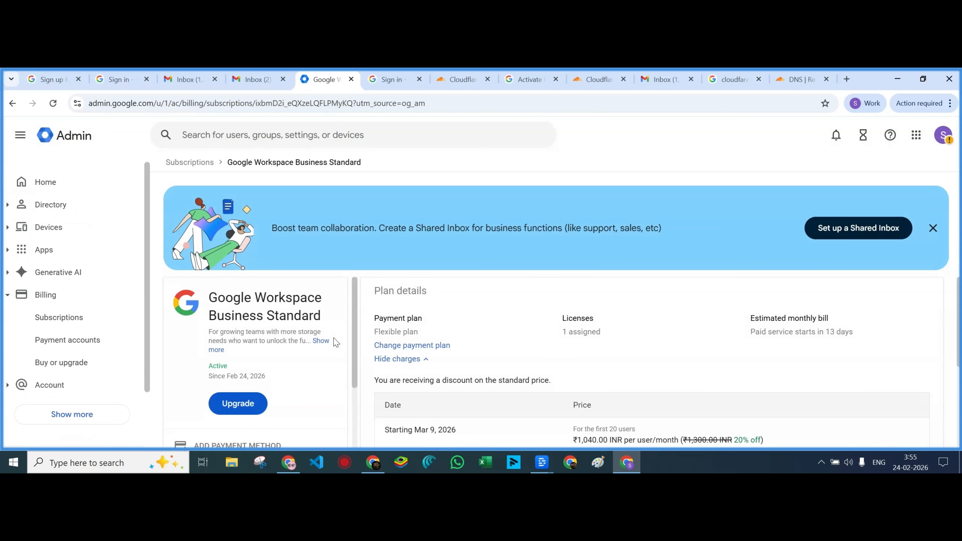
# Look over the Business Standard plan and billing details, then open Change payment plan
pyautogui.scroll(-3, 335, 343)
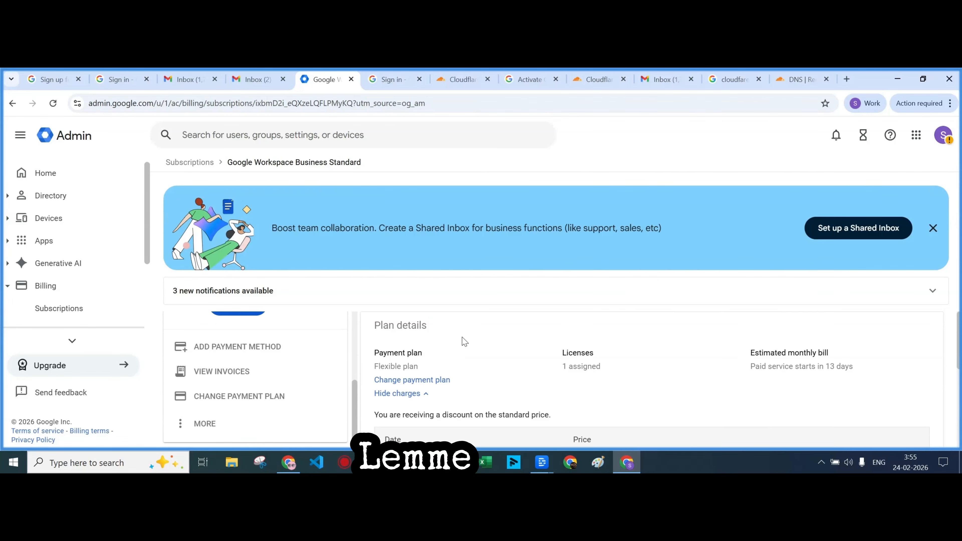
pyautogui.scroll(-5, 464, 341)
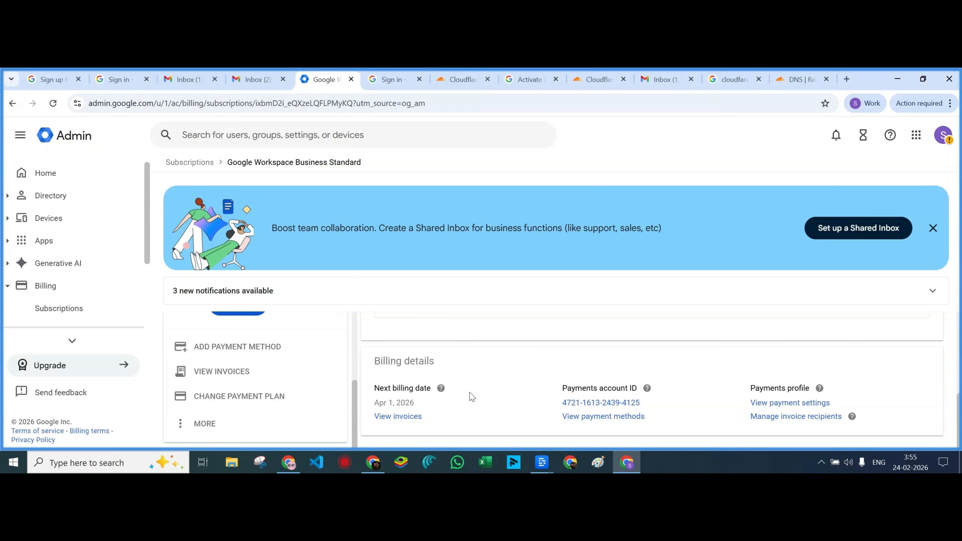
pyautogui.scroll(3, 471, 397)
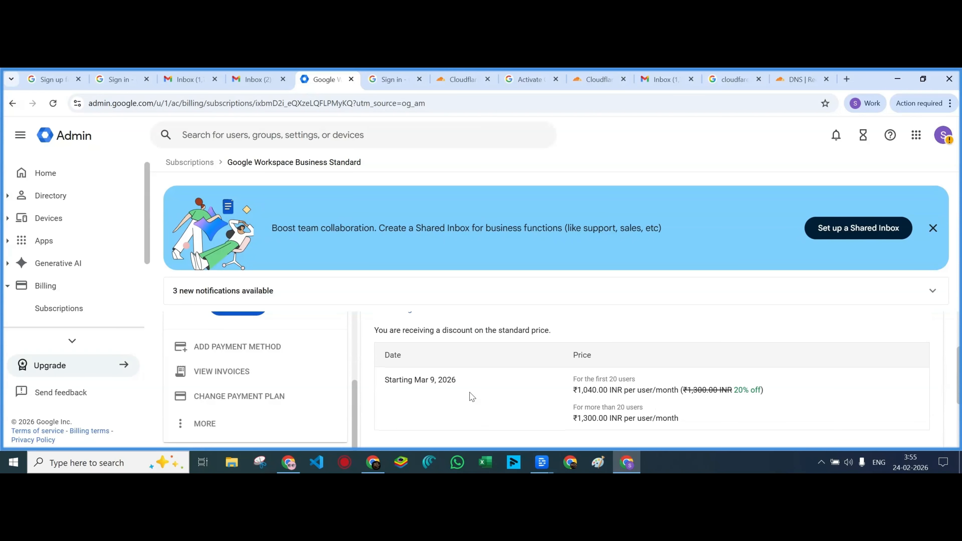
pyautogui.click(243, 396)
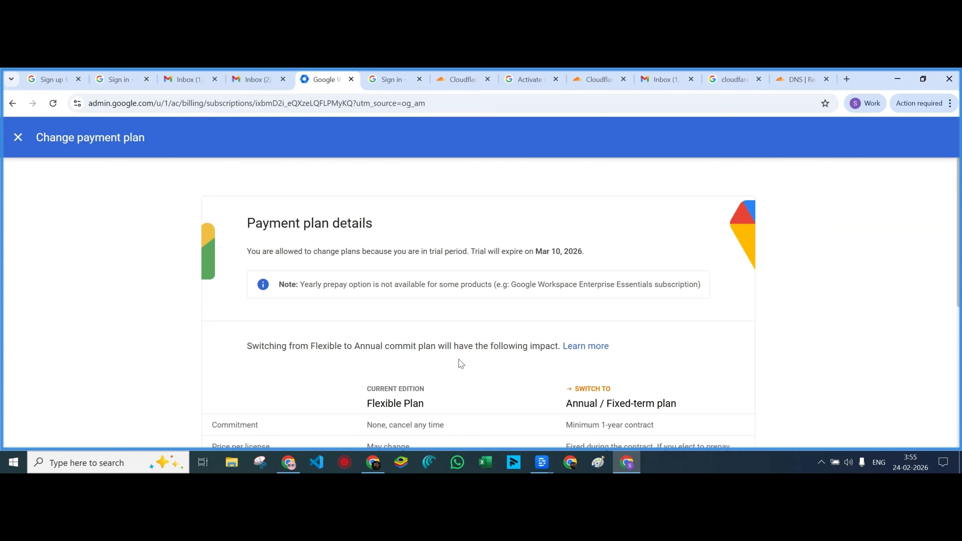
# Preview the annual Business Standard price of ₹864 per user/month, then close without switching
pyautogui.scroll(-6, 460, 364)
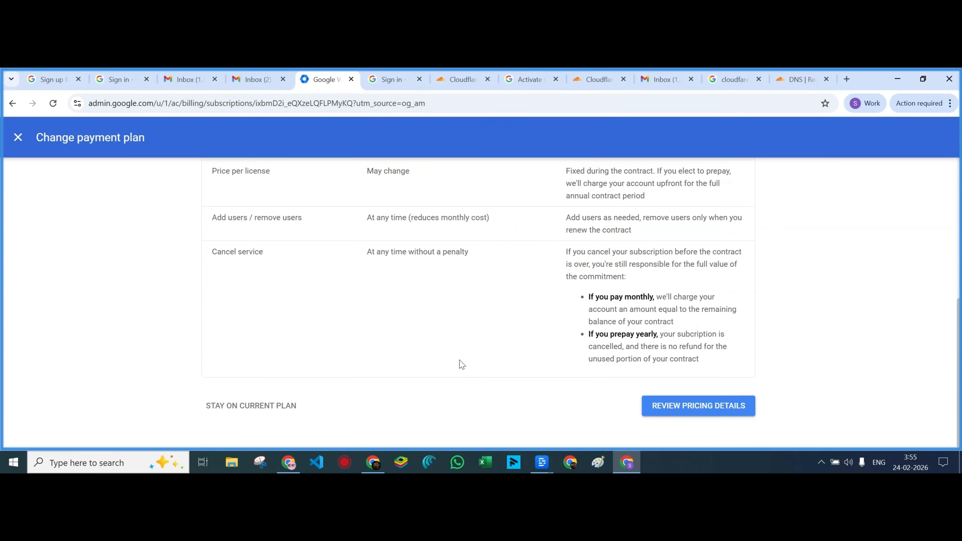
pyautogui.scroll(5, 460, 364)
pyautogui.scroll(-3, 461, 364)
pyautogui.scroll(-2, 461, 364)
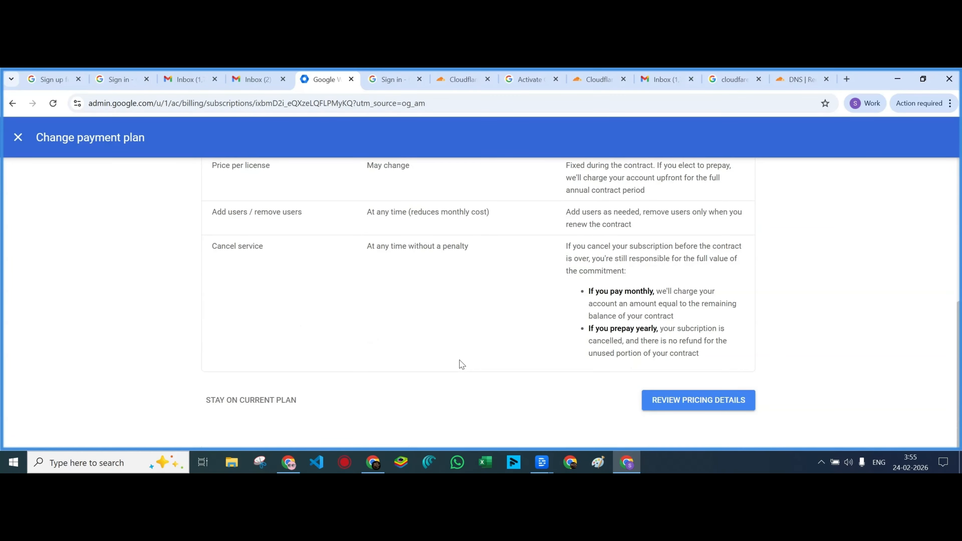
pyautogui.scroll(5, 461, 364)
pyautogui.scroll(-5, 460, 364)
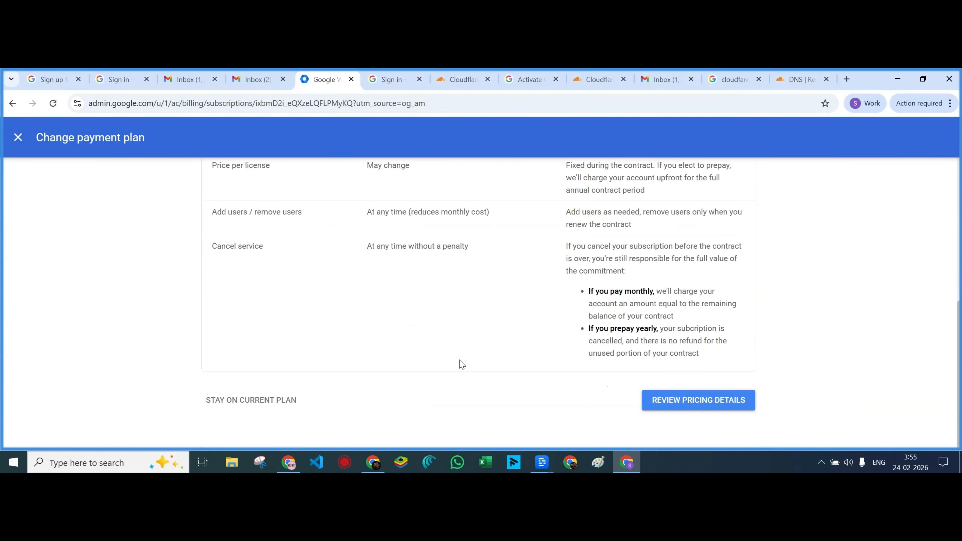
pyautogui.click(668, 399)
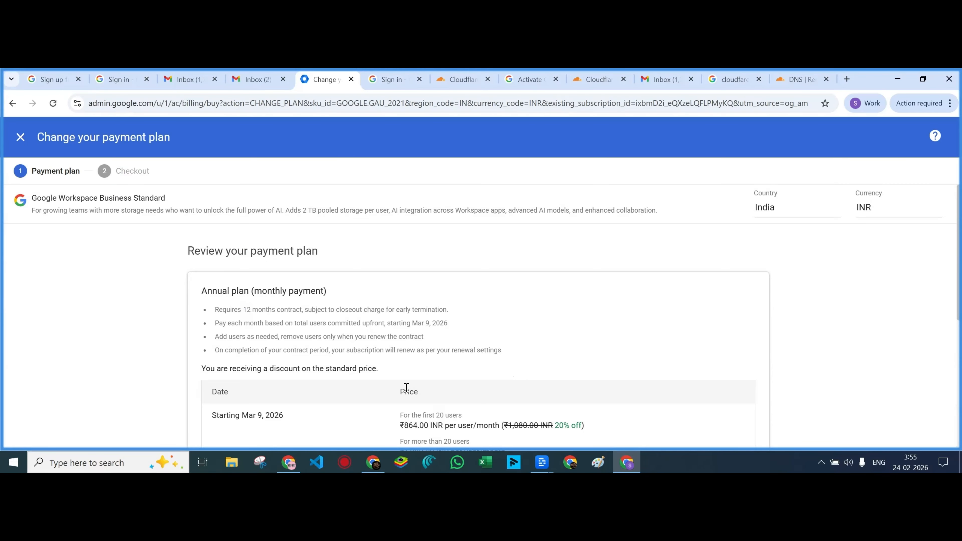
pyautogui.scroll(-5, 406, 387)
pyautogui.scroll(6, 404, 394)
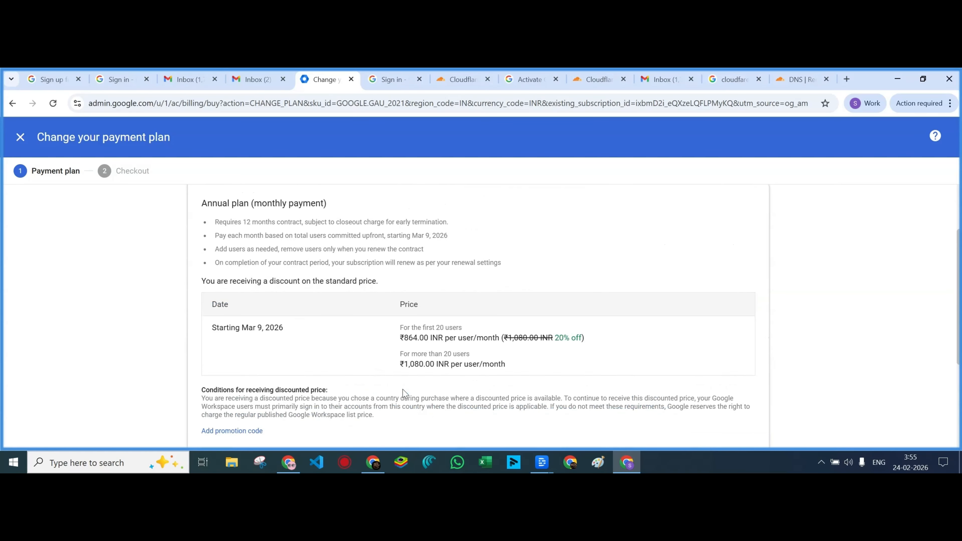
pyautogui.click(20, 138)
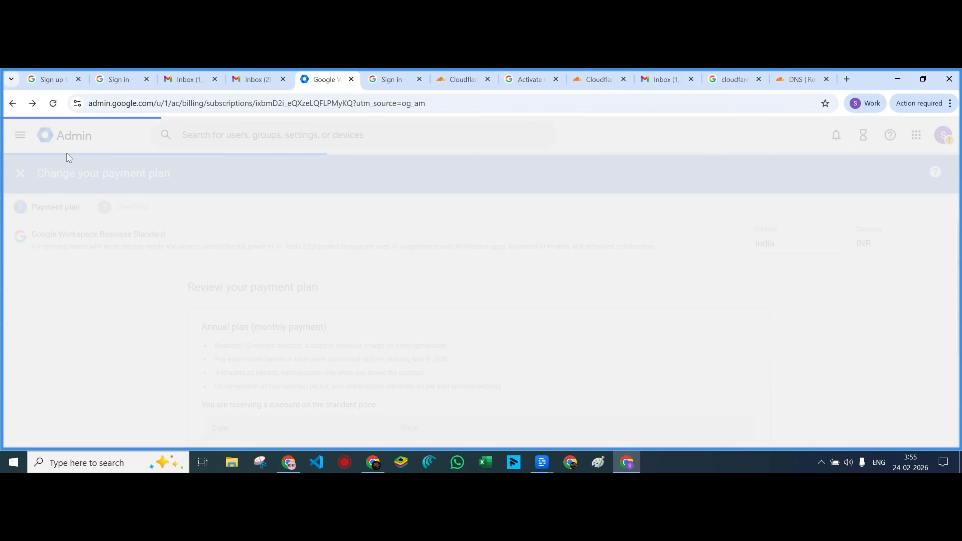
# Choose Downgrade from the MORE menu and accept the listed feature losses to continue
pyautogui.scroll(1, 293, 304)
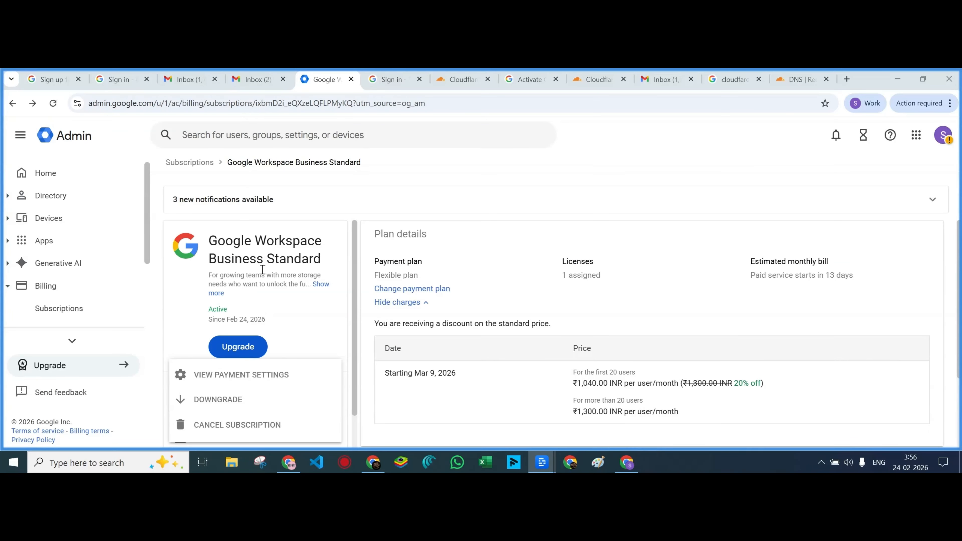
pyautogui.scroll(-1, 181, 319)
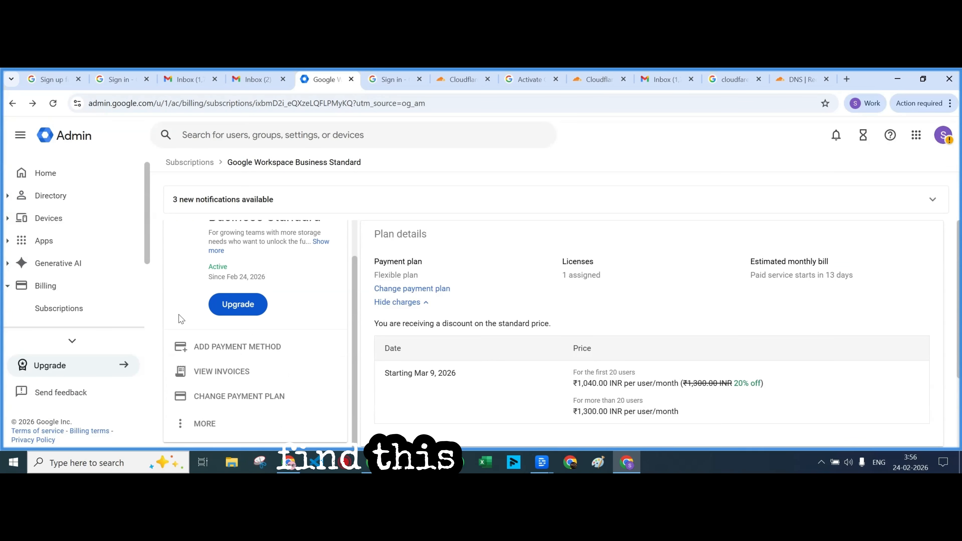
pyautogui.click(181, 425)
pyautogui.click(210, 400)
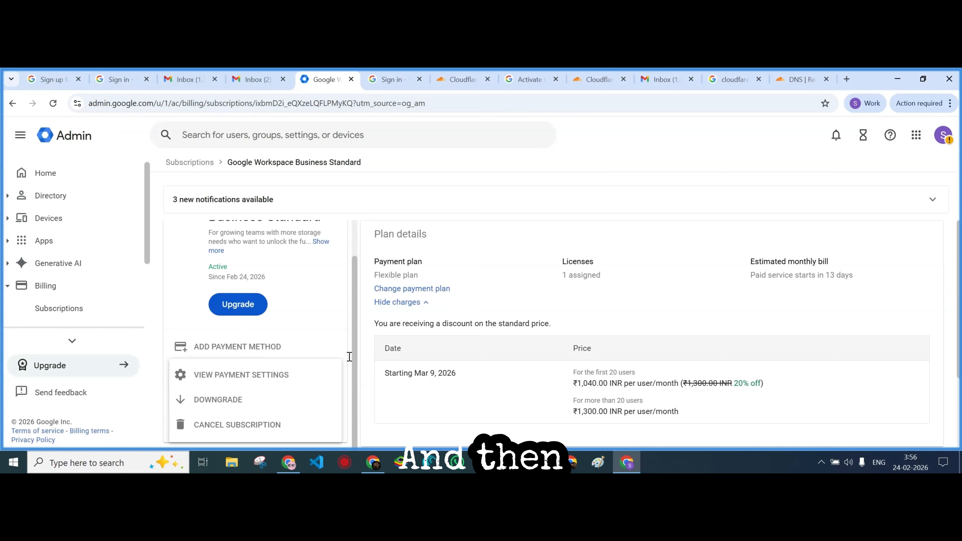
pyautogui.scroll(-8, 384, 338)
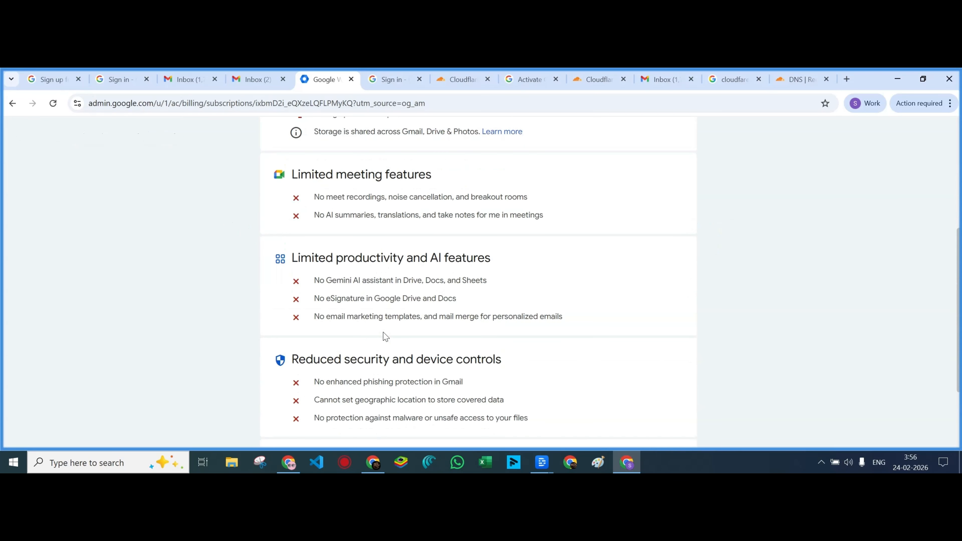
pyautogui.click(630, 401)
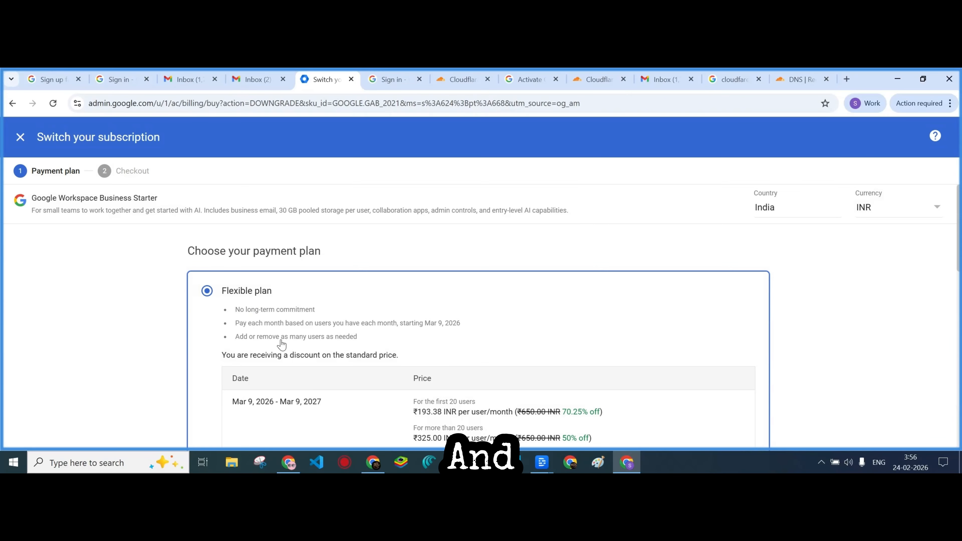
# Select the Business Starter Annual plan with monthly payment
pyautogui.scroll(-5, 282, 345)
pyautogui.scroll(-3, 281, 345)
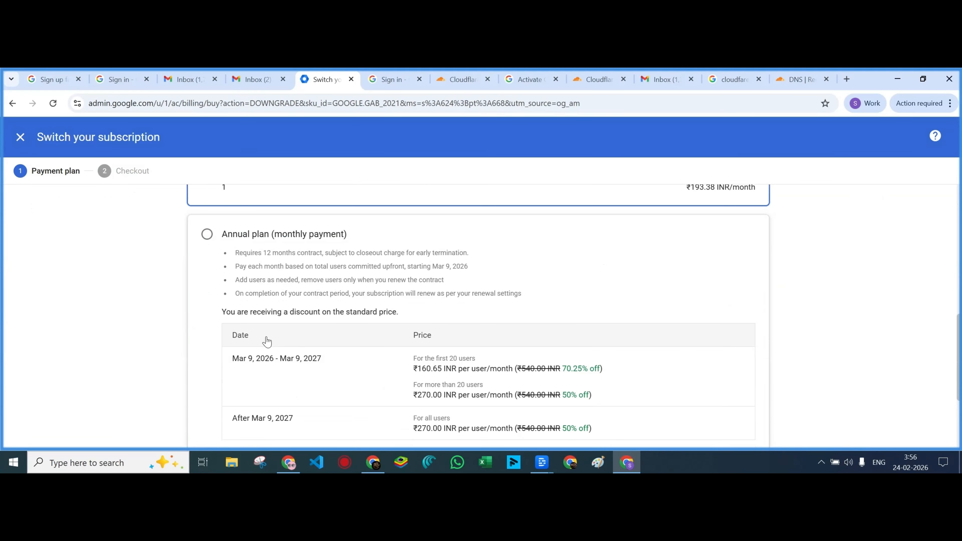
pyautogui.click(207, 235)
pyautogui.scroll(-2, 213, 250)
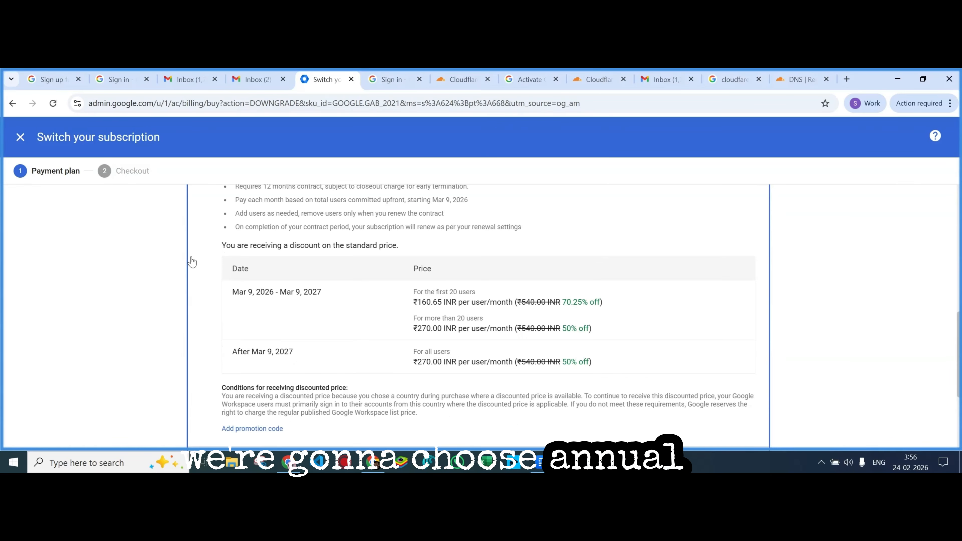
pyautogui.scroll(2, 383, 373)
pyautogui.scroll(-5, 384, 373)
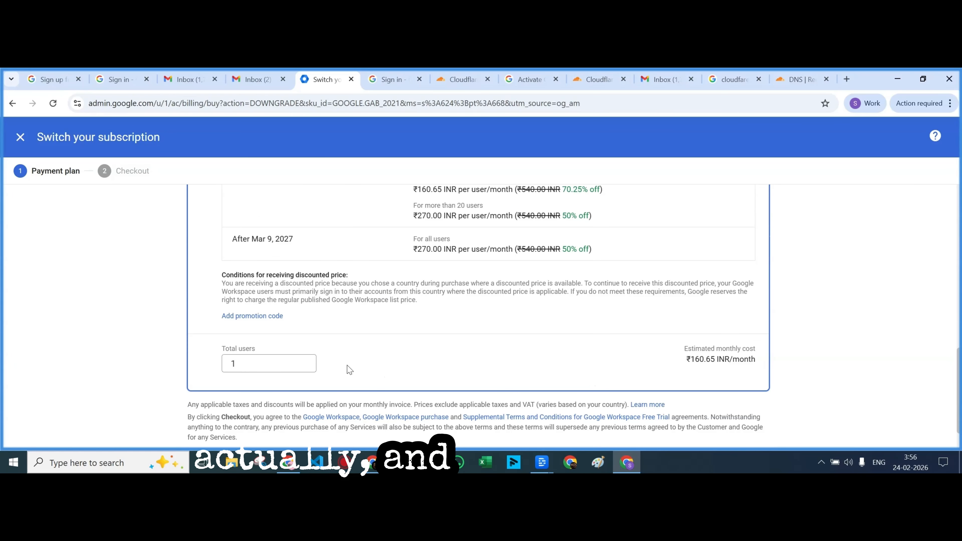
# Set Total users to 5 and proceed to checkout
pyautogui.click(245, 363)
pyautogui.doubleClick(224, 366)
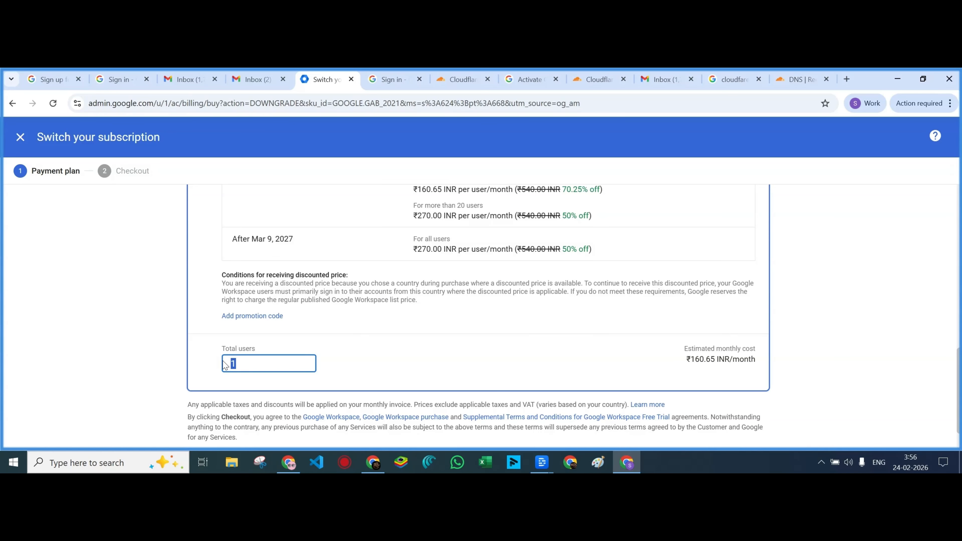
pyautogui.write('5')
pyautogui.click(469, 376)
pyautogui.scroll(-2, 464, 377)
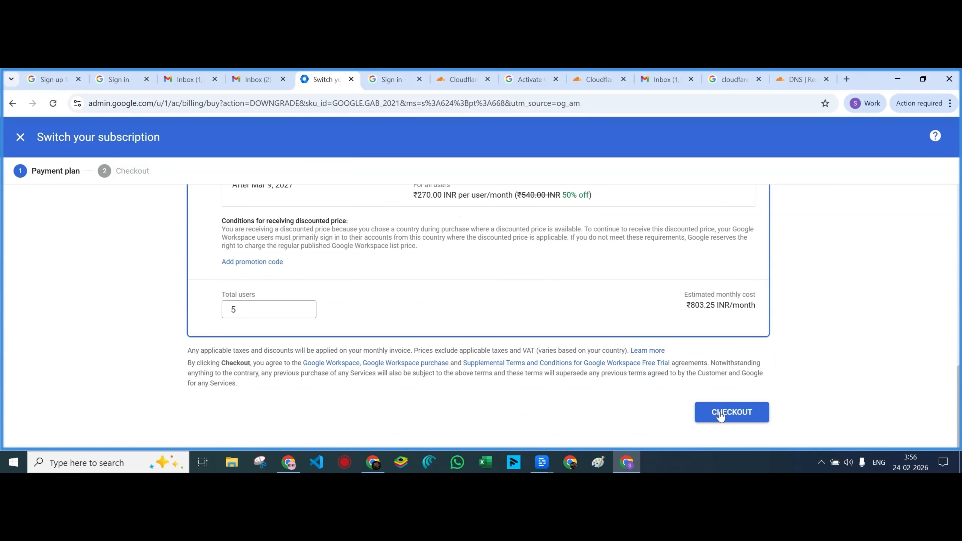
pyautogui.click(721, 416)
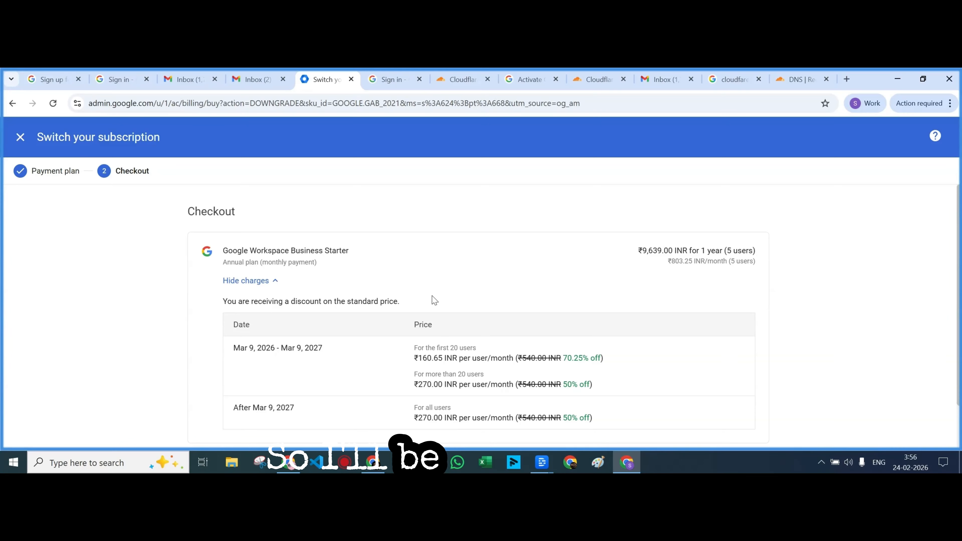
# Review the ₹9,639.00 yearly charge and ₹160.65 per-user price, then place the order
pyautogui.scroll(-2, 432, 299)
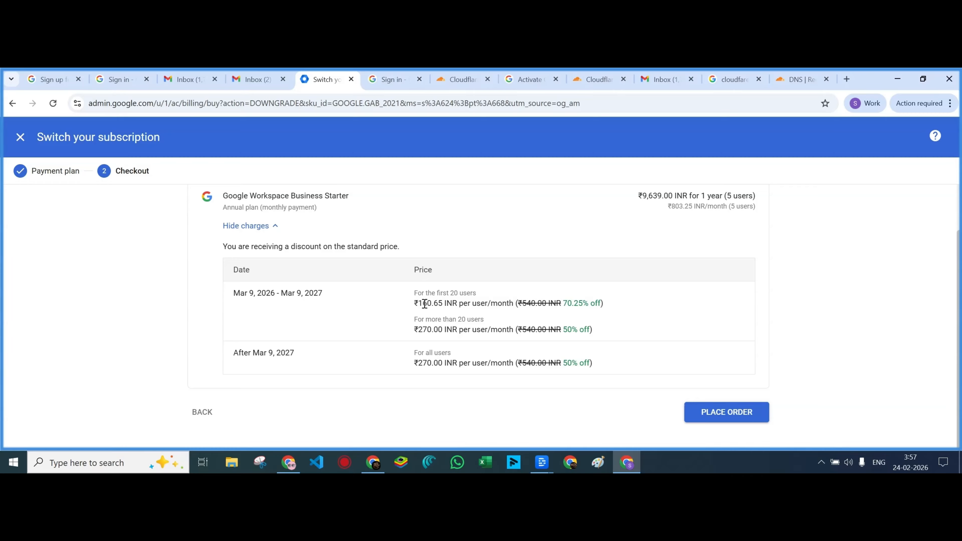
pyautogui.moveTo(419, 303); pyautogui.dragTo(442, 304)
pyautogui.scroll(1, 626, 321)
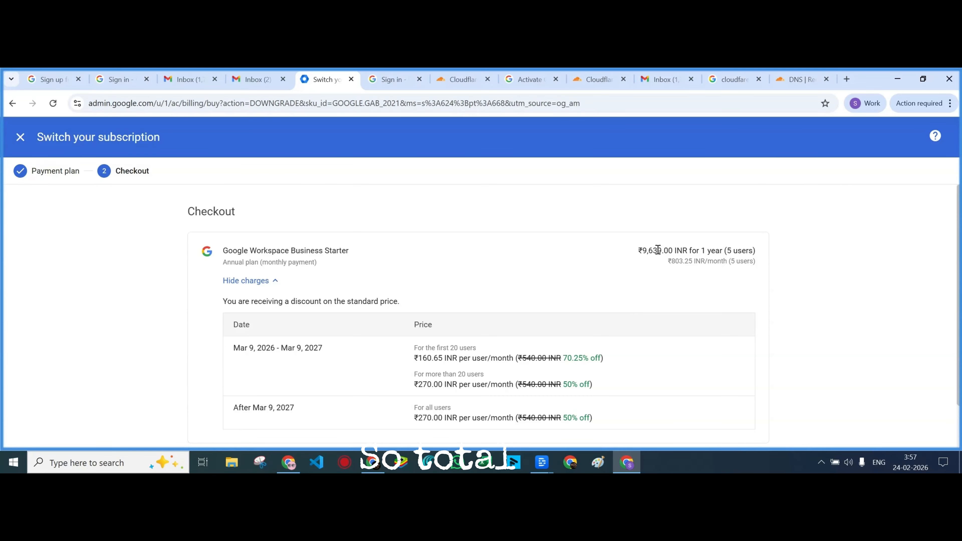
pyautogui.moveTo(636, 253); pyautogui.dragTo(656, 246)
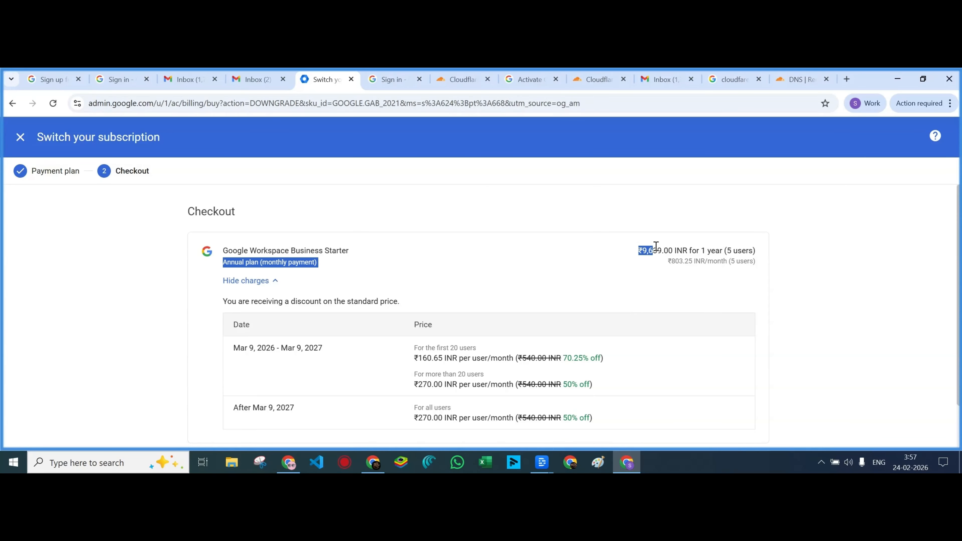
pyautogui.click(666, 289)
pyautogui.scroll(-1, 669, 329)
pyautogui.click(715, 419)
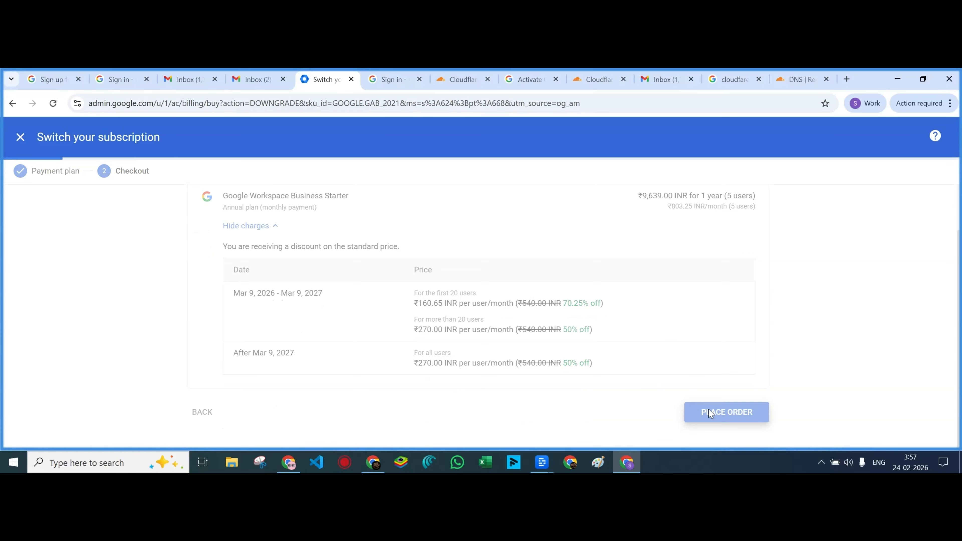
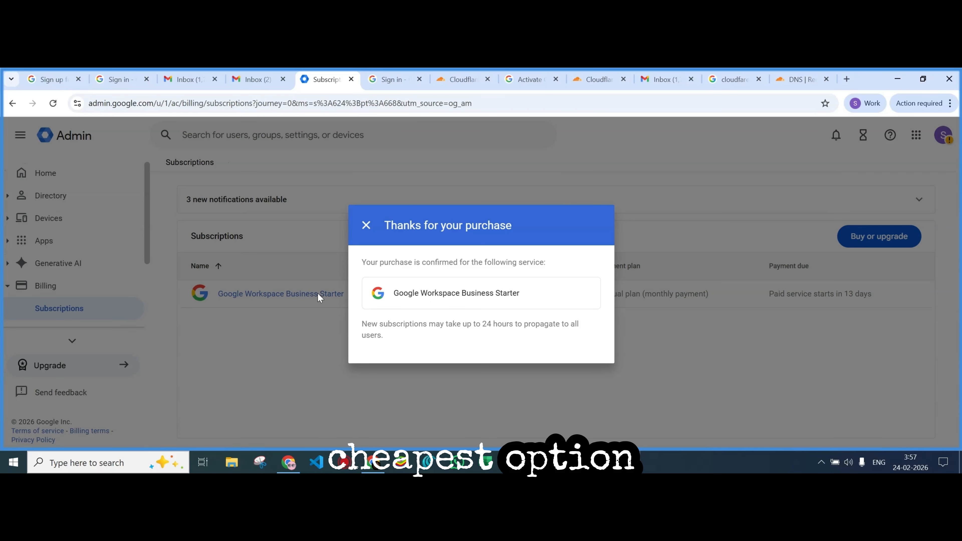
# Close the purchase confirmation and return to the Admin console home, dismissing the mobile suggestion
pyautogui.click(365, 227)
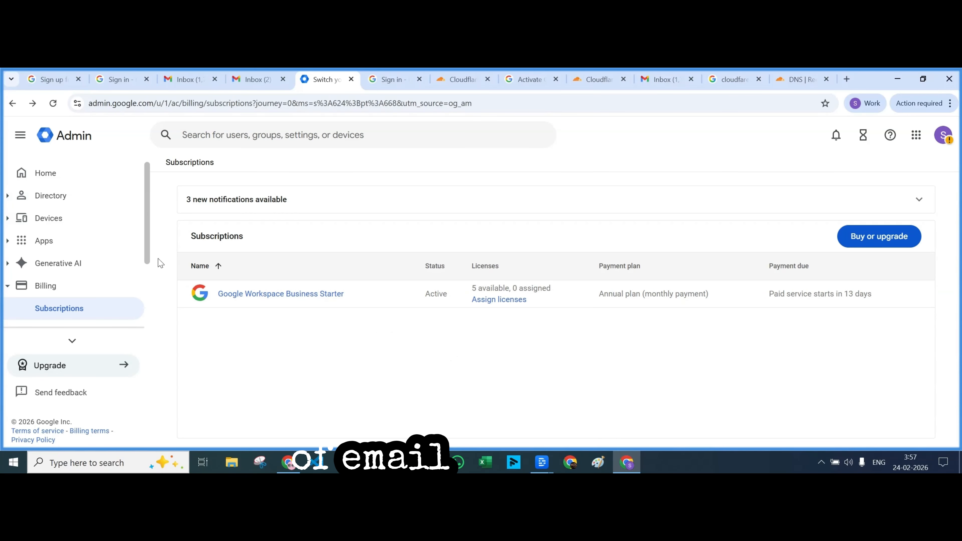
pyautogui.click(53, 182)
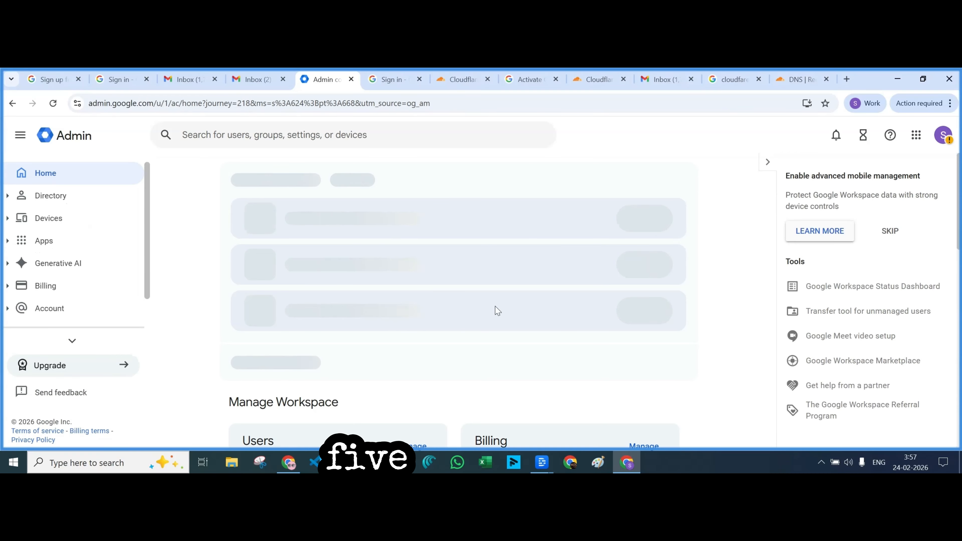
pyautogui.click(891, 232)
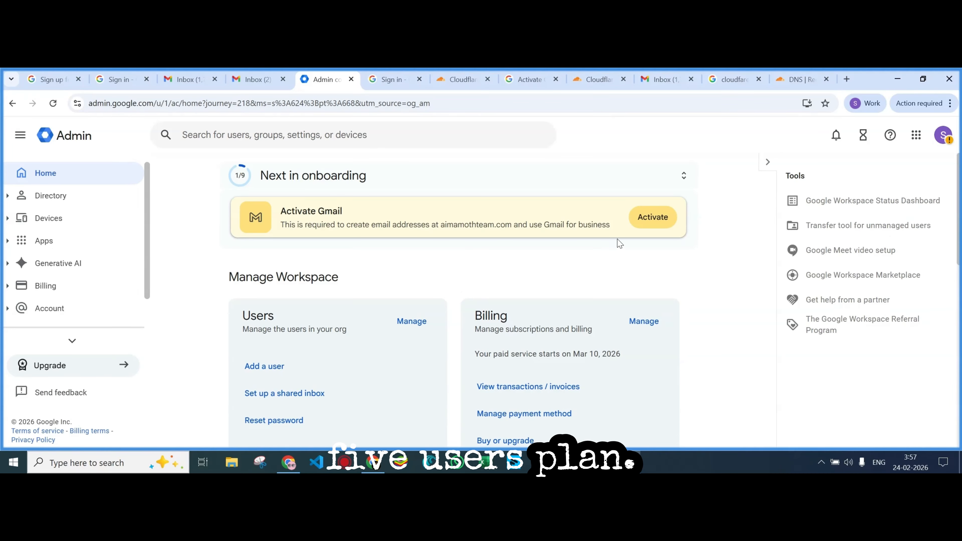
# Activate Gmail for the domain and mark the configuration step as done
pyautogui.click(659, 222)
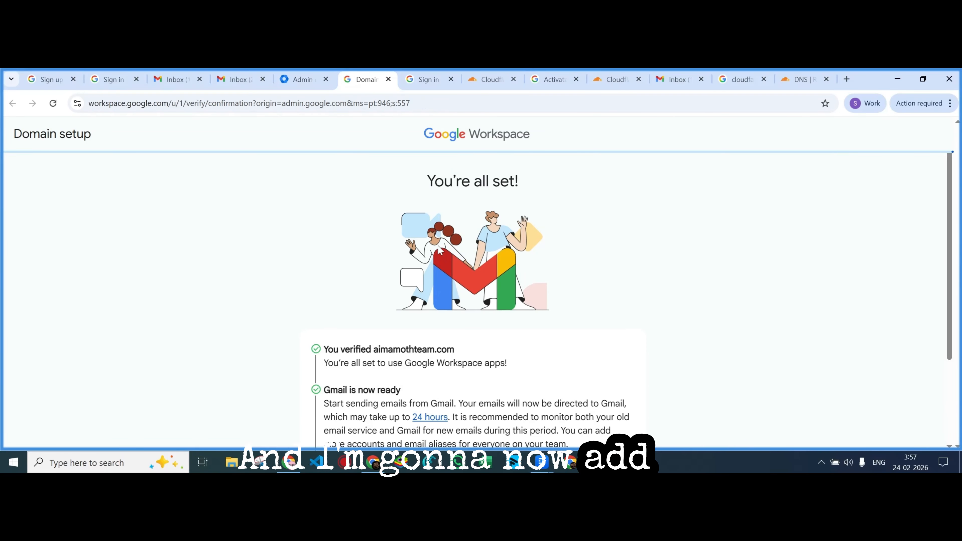
pyautogui.scroll(-3, 560, 417)
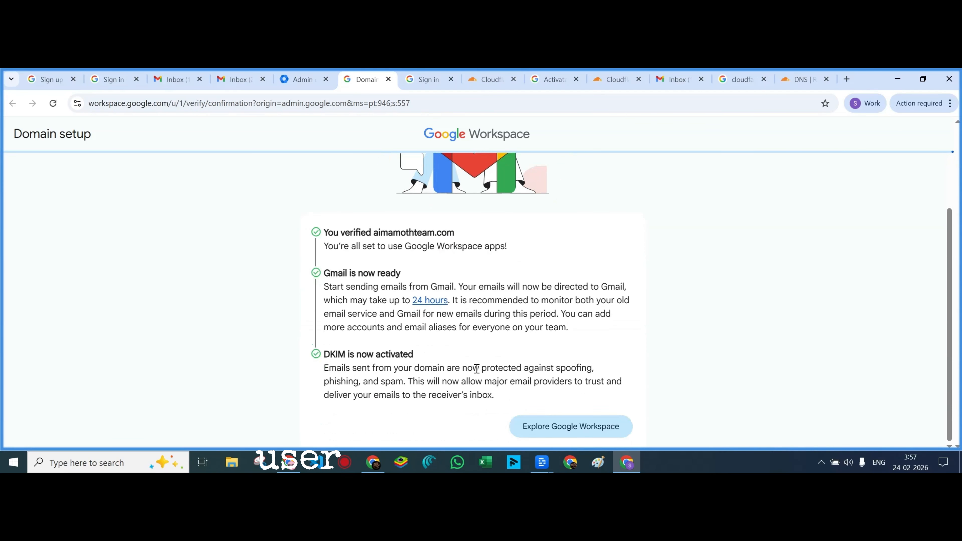
pyautogui.click(560, 431)
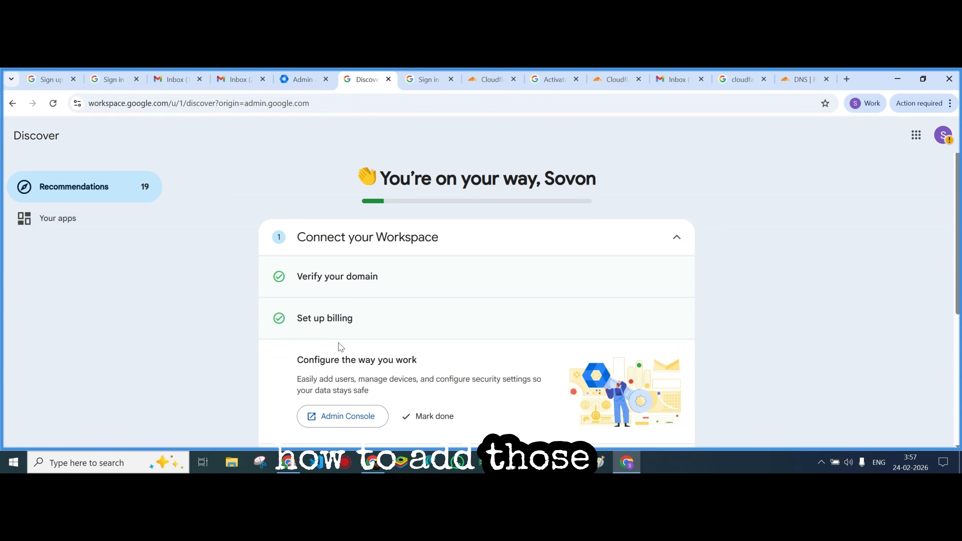
pyautogui.scroll(-5, 417, 360)
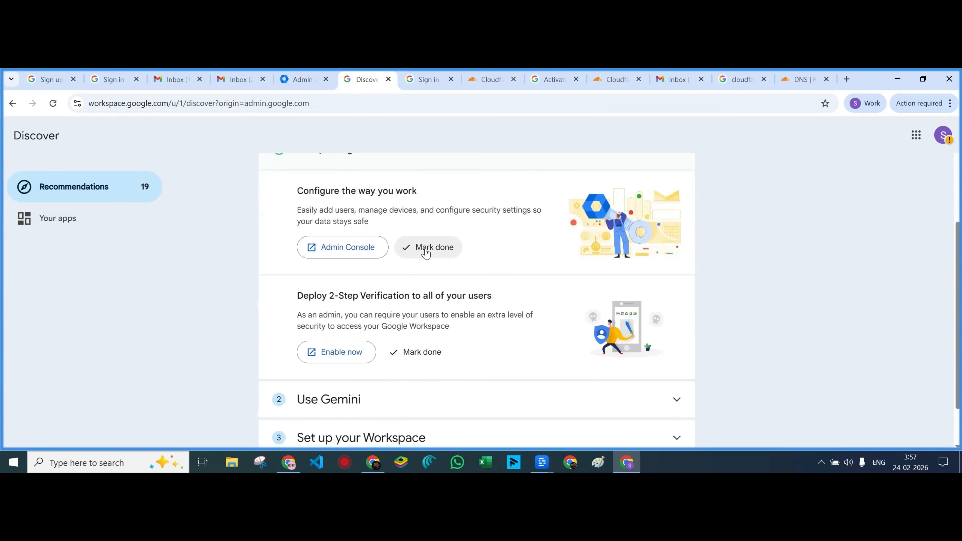
pyautogui.click(426, 248)
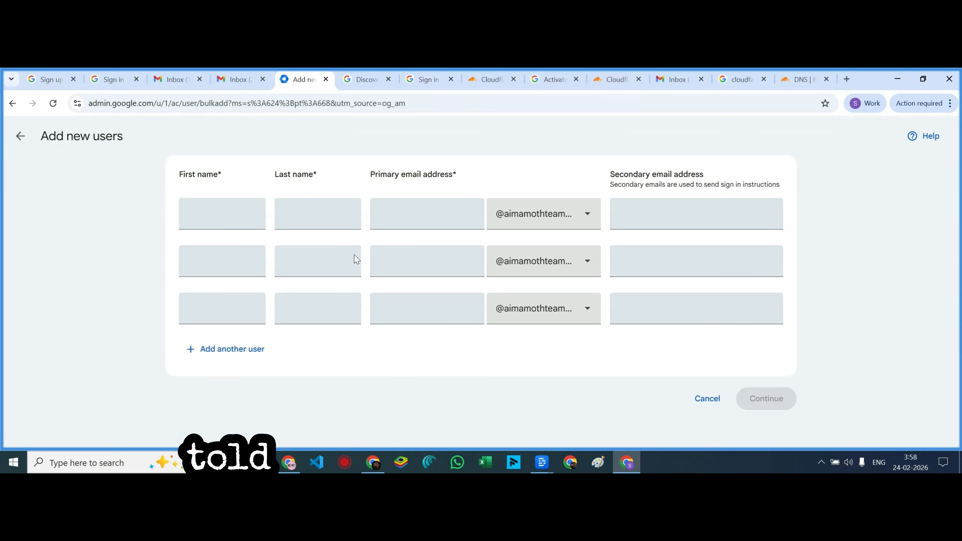
# Enter the first user's last name and secondary e-mail, and paste that e-mail into rows two and three
pyautogui.click(201, 216)
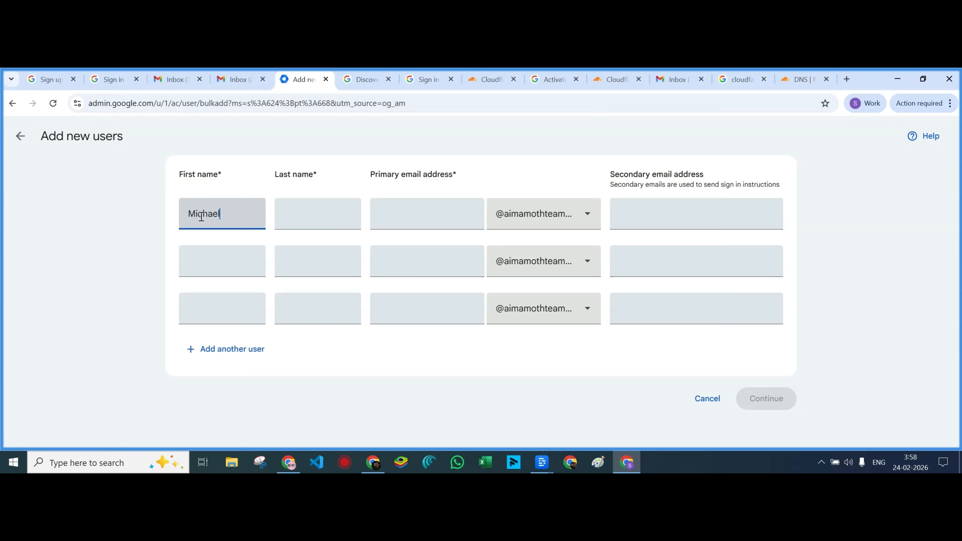
pyautogui.click(294, 219)
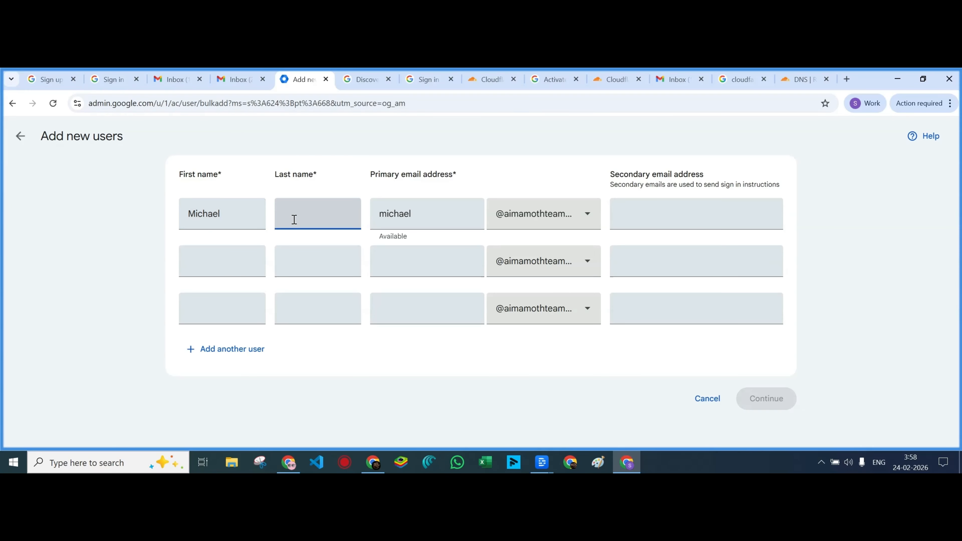
pyautogui.write('Shaik')
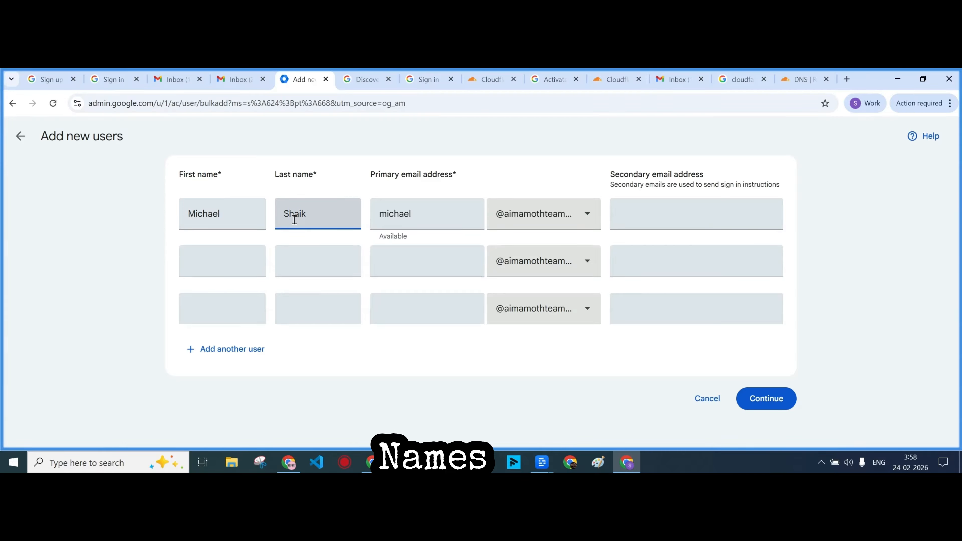
pyautogui.click(641, 213)
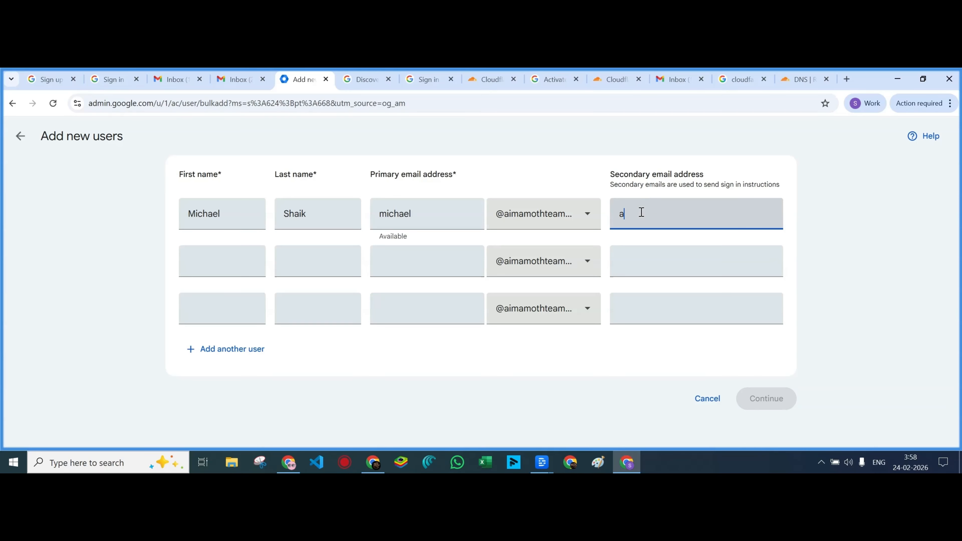
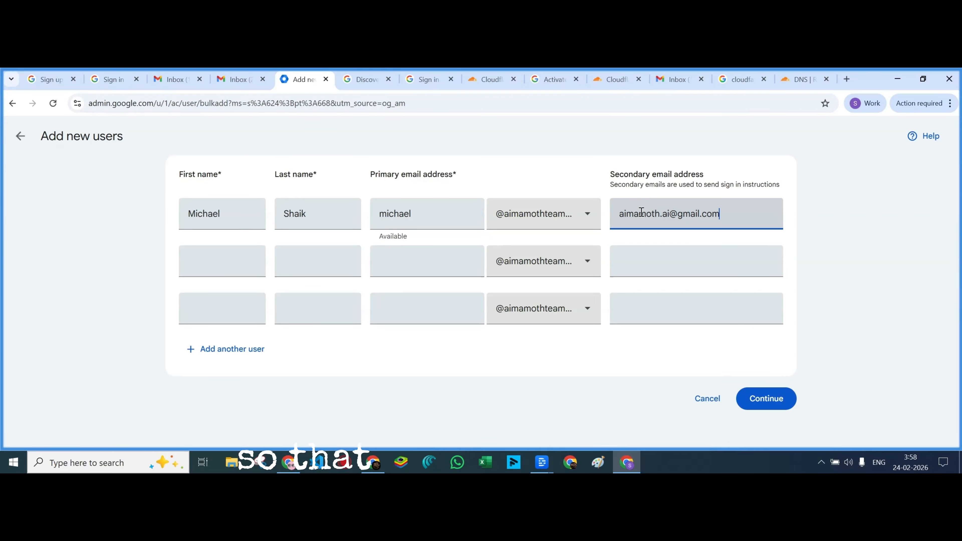
pyautogui.moveTo(720, 214); pyautogui.dragTo(618, 215)
pyautogui.hotkey('ctrl', 'c')
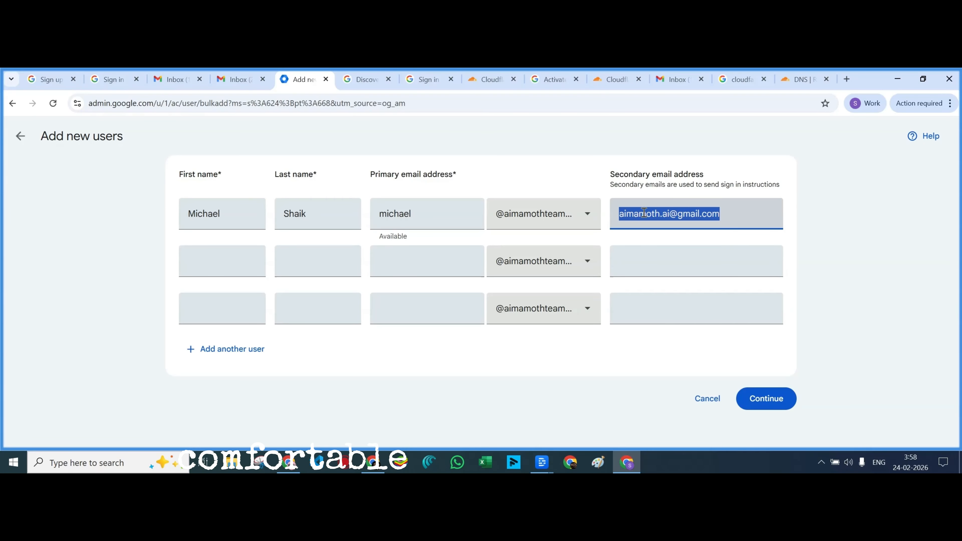
pyautogui.click(644, 261)
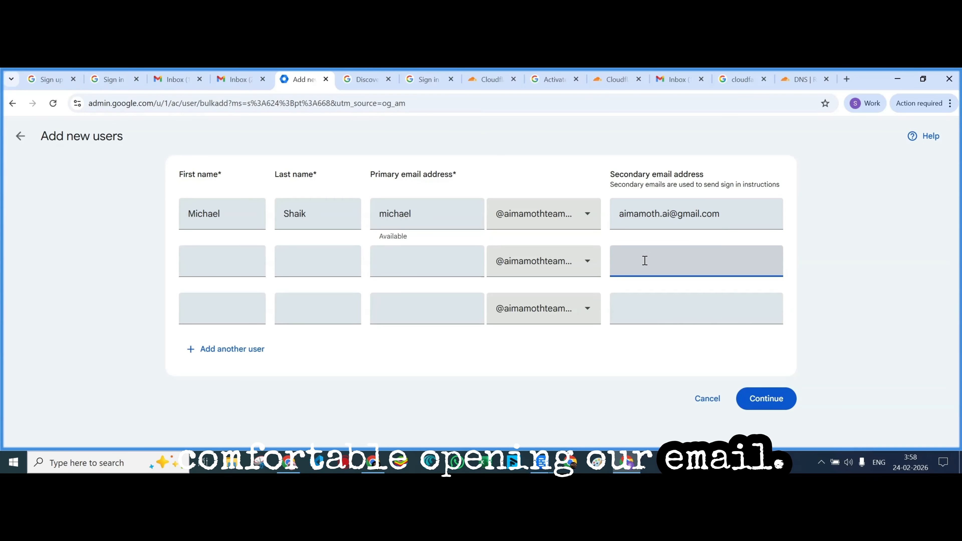
pyautogui.hotkey('ctrl', 'v')
pyautogui.click(641, 305)
pyautogui.hotkey('ctrl', 'v')
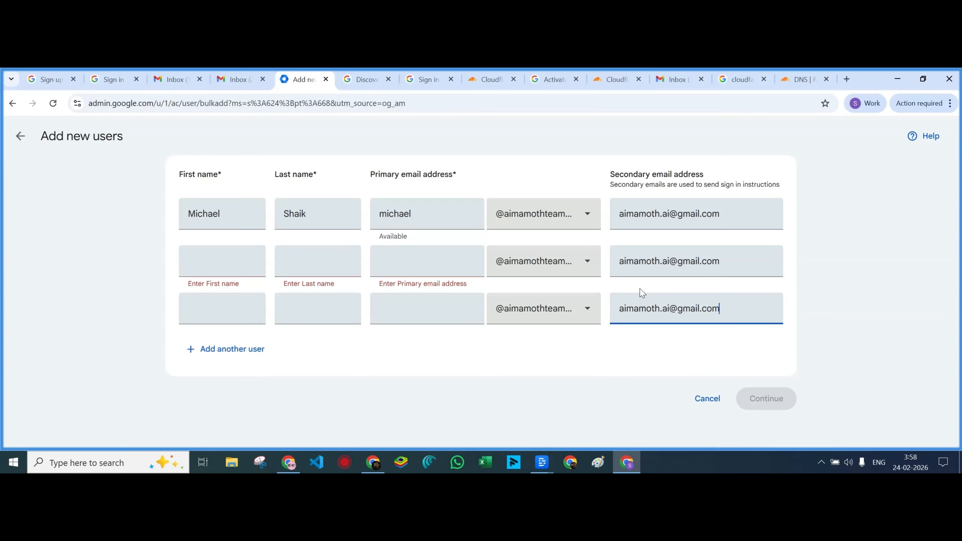
# Add a fourth user row and fill in first and last names for the second and third users
pyautogui.click(247, 349)
pyautogui.click(228, 264)
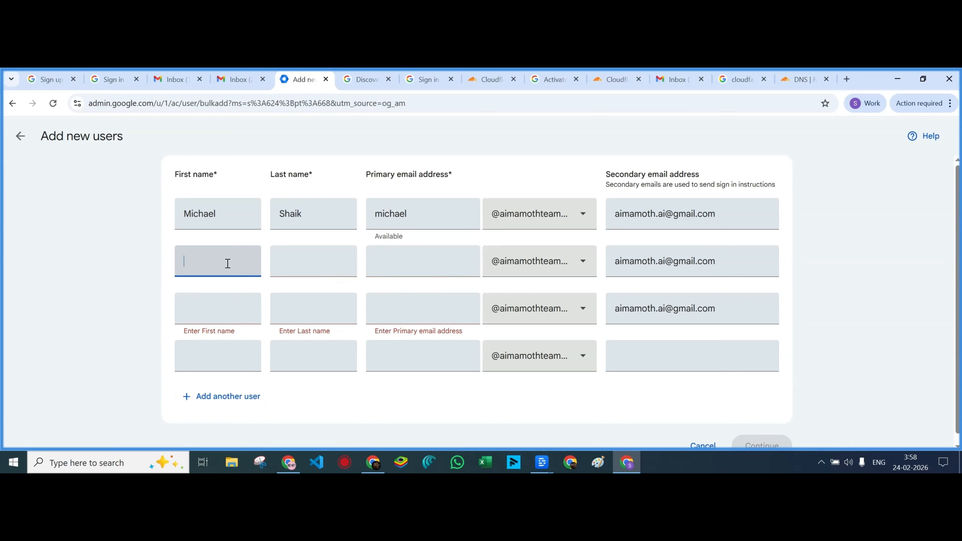
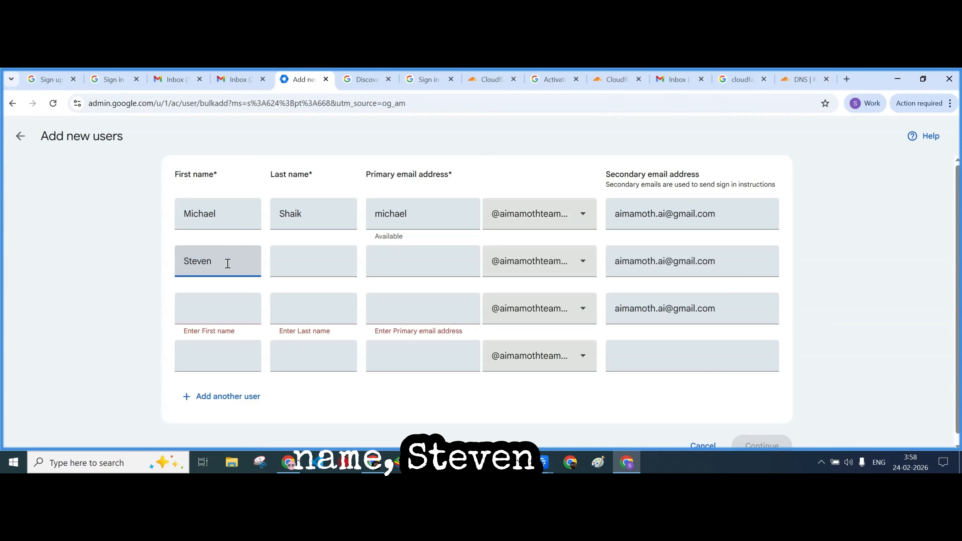
pyautogui.click(295, 263)
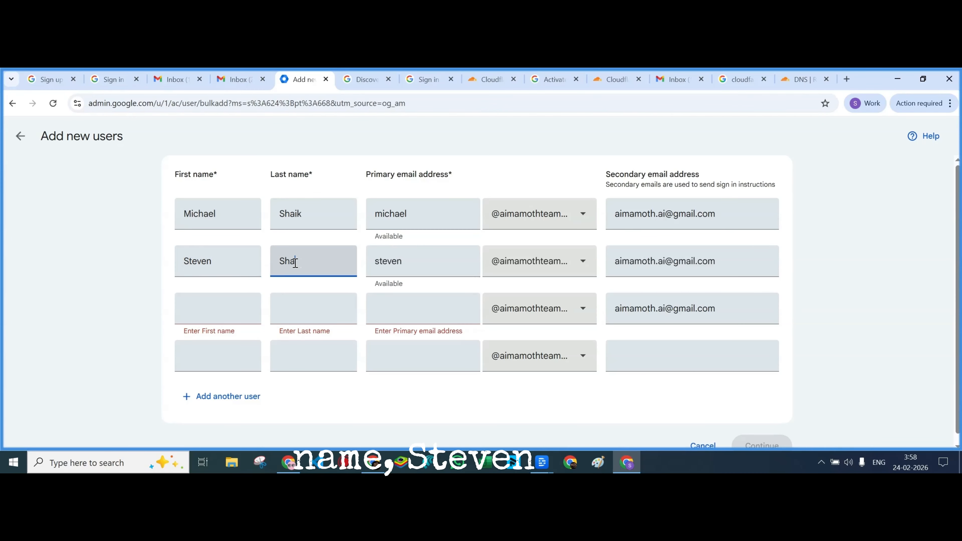
pyautogui.click(218, 305)
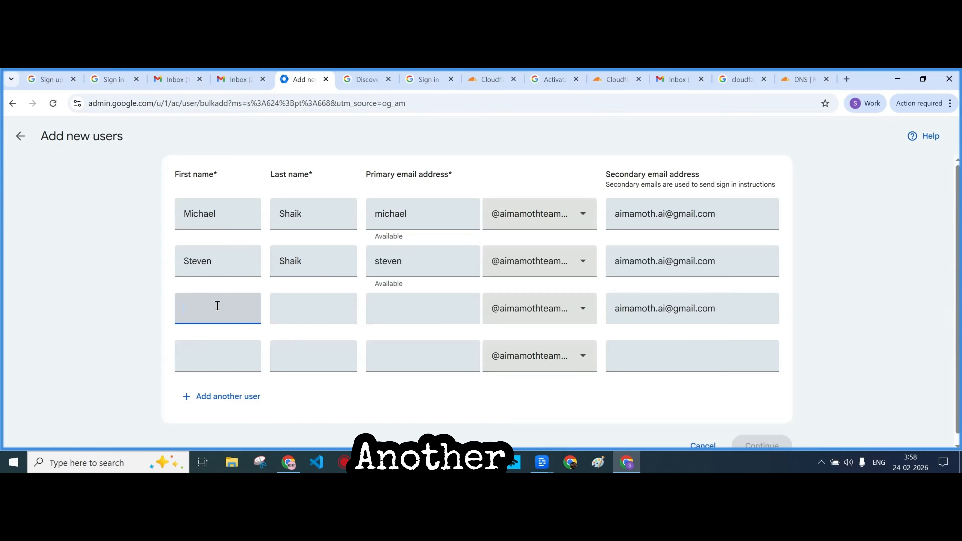
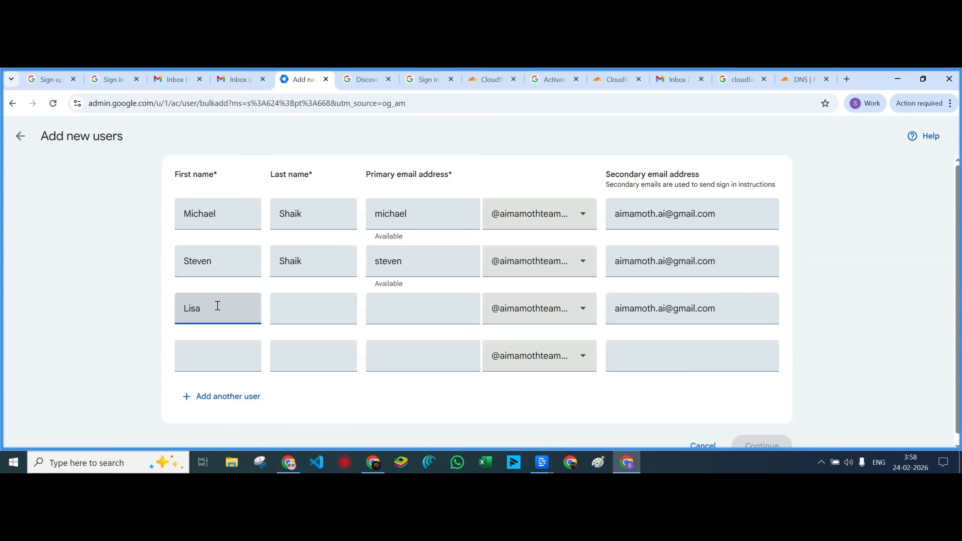
pyautogui.click(314, 311)
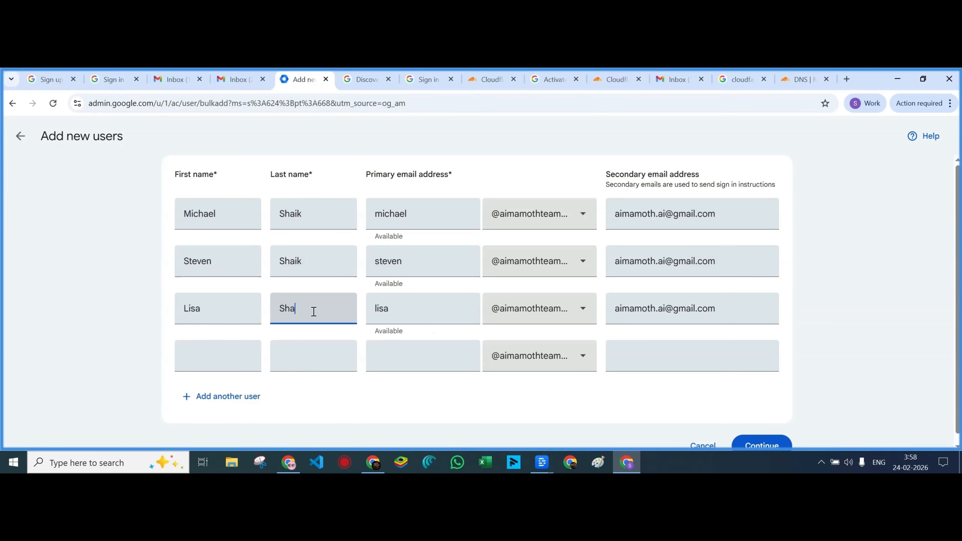
# Fill in the fourth user's names and secondary e-mail, then submit all four users
pyautogui.click(224, 355)
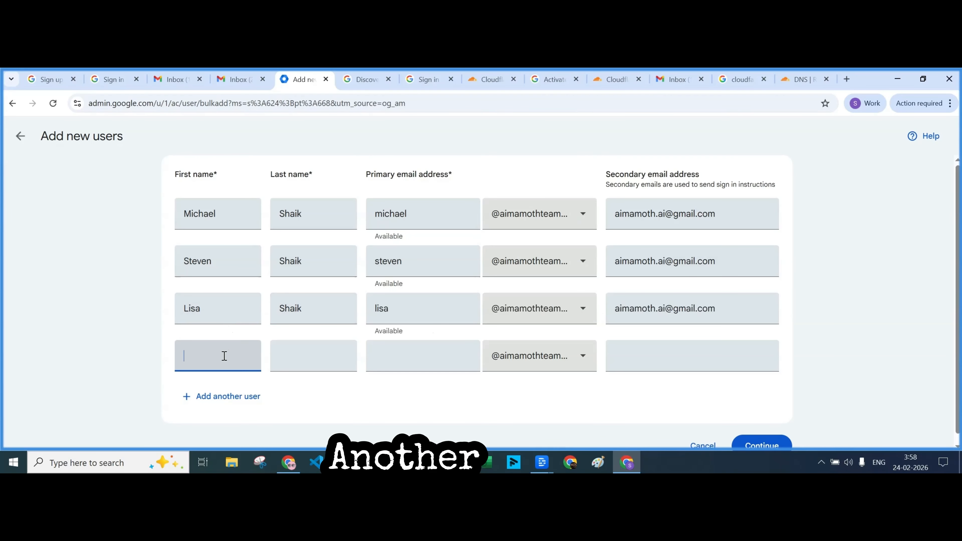
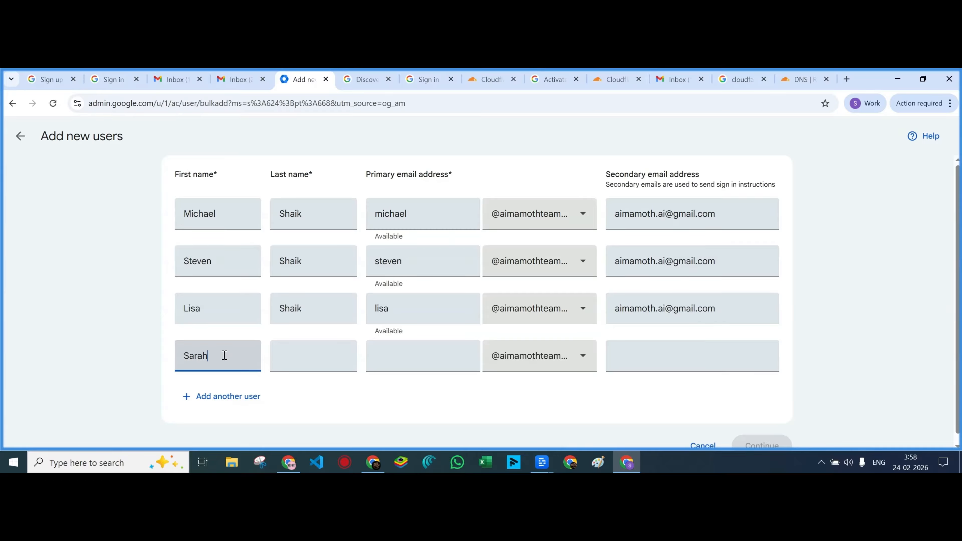
pyautogui.click(319, 352)
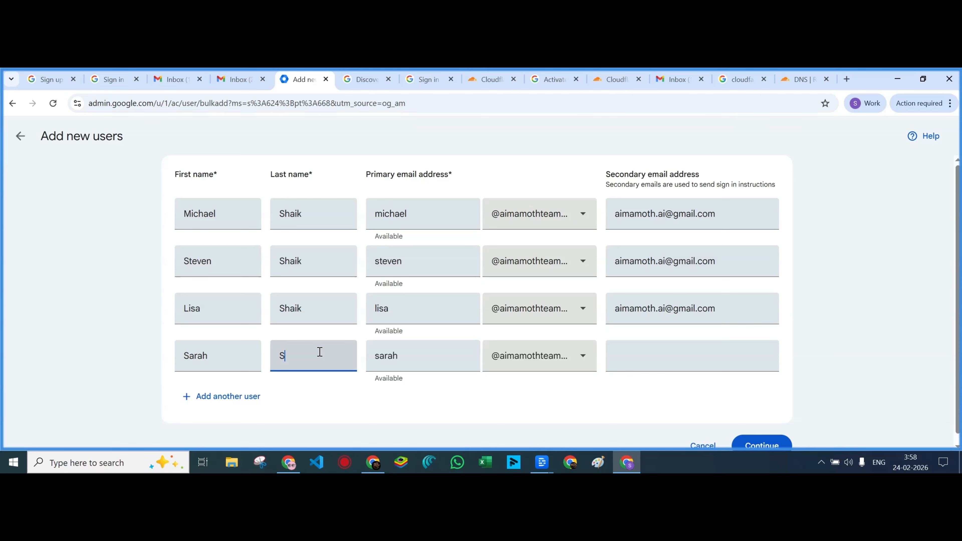
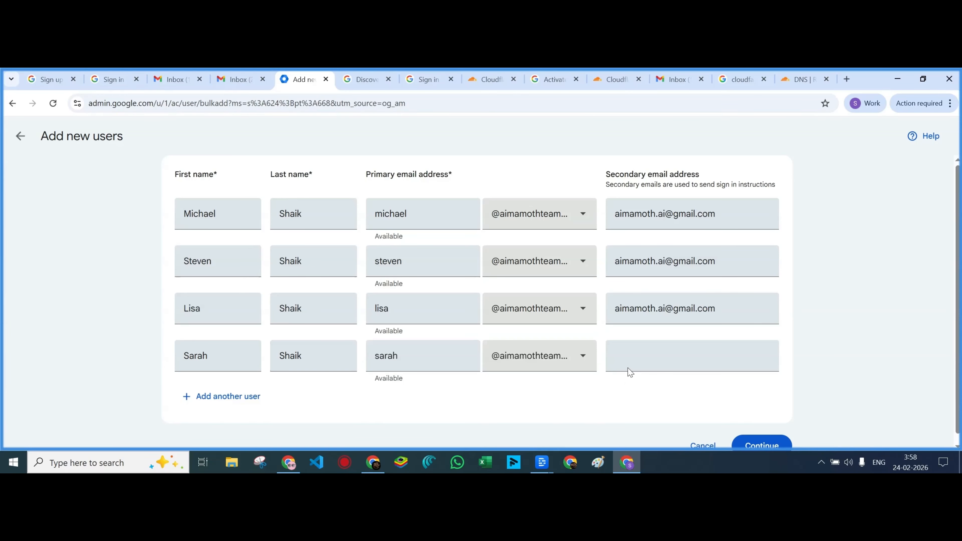
pyautogui.click(633, 361)
pyautogui.hotkey('ctrl', 'v')
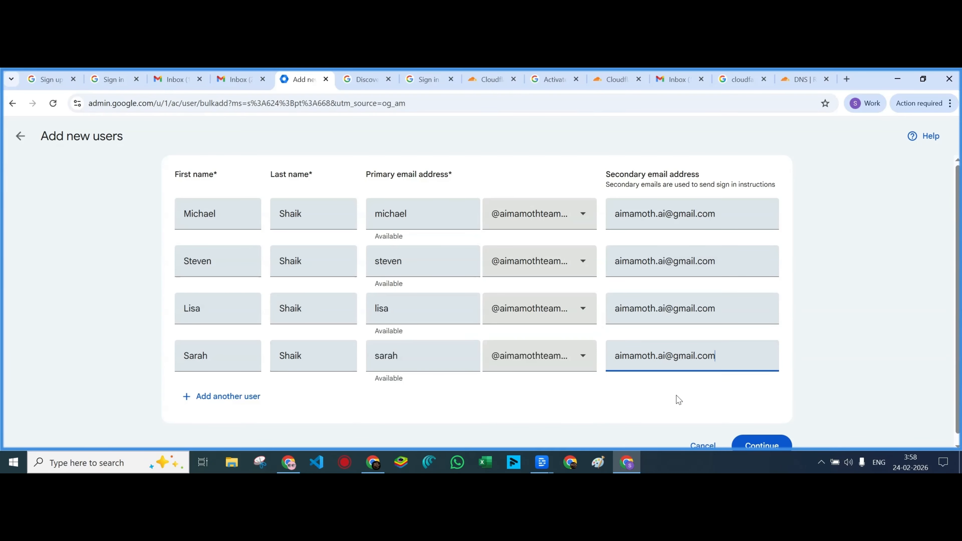
pyautogui.scroll(-1, 796, 412)
pyautogui.click(762, 438)
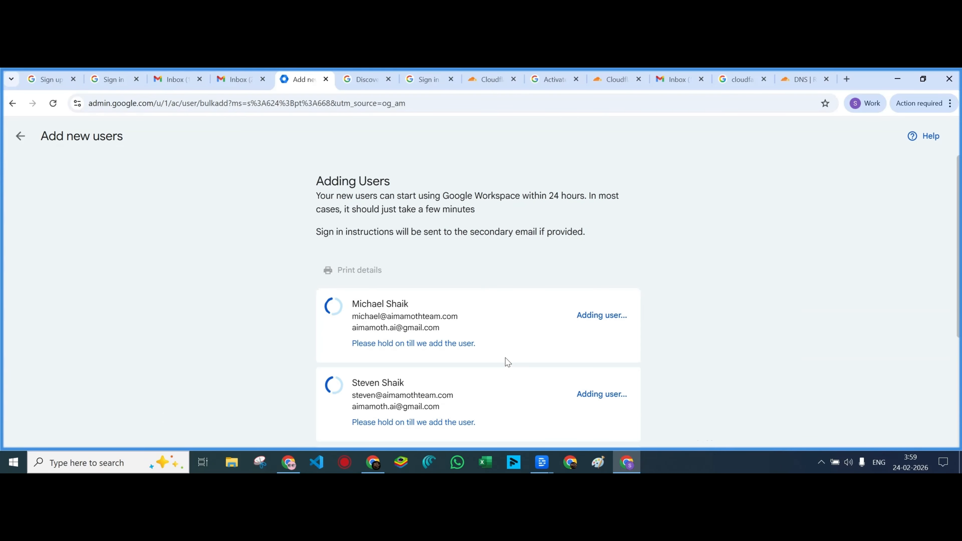
# Send sign-in instructions from the bottom of Add new users, then go to the Gmail Inbox tab
pyautogui.scroll(-4, 507, 353)
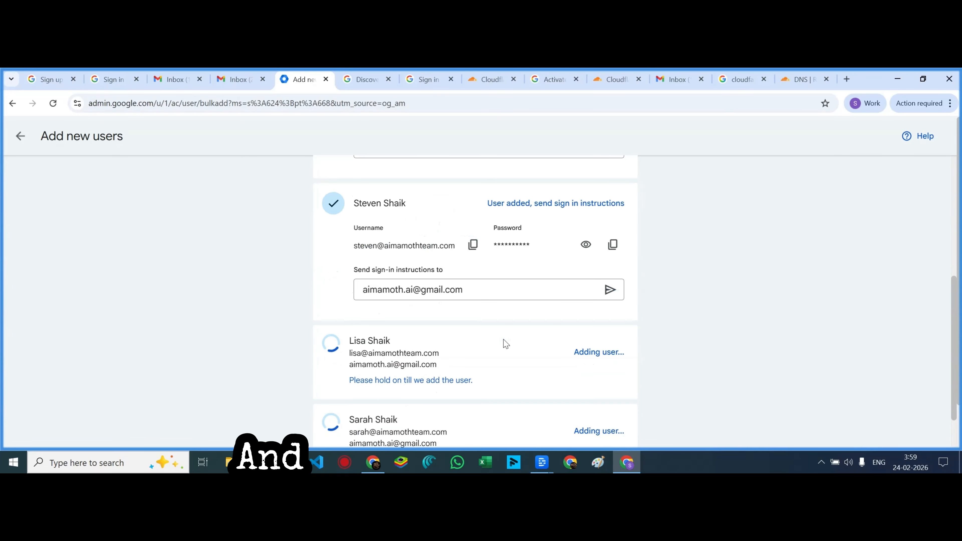
pyautogui.scroll(5, 506, 344)
pyautogui.scroll(-2, 507, 344)
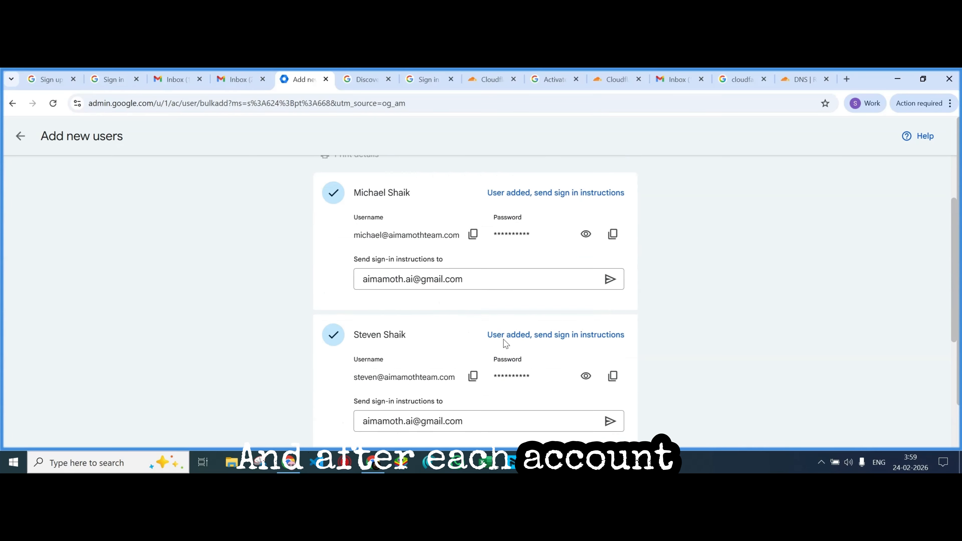
pyautogui.scroll(-5, 506, 344)
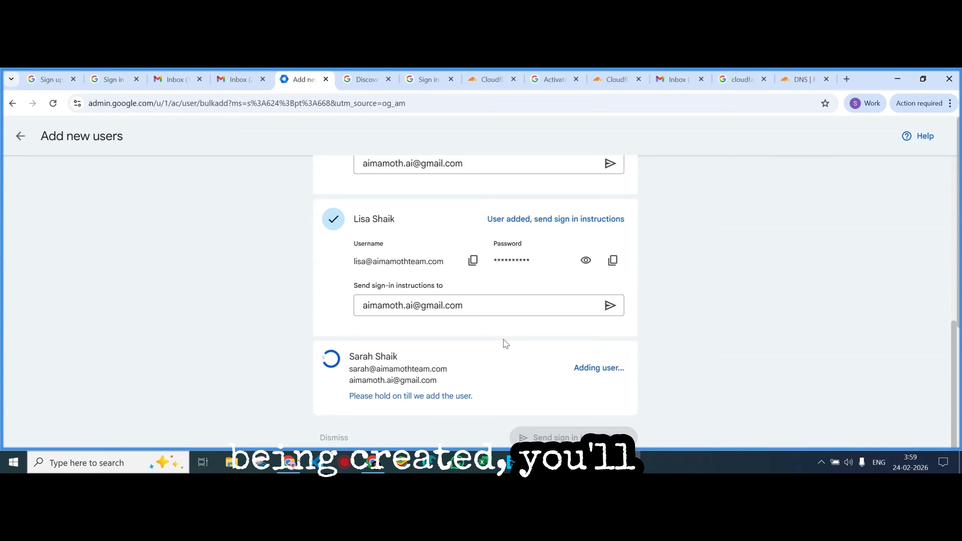
pyautogui.scroll(-2, 506, 344)
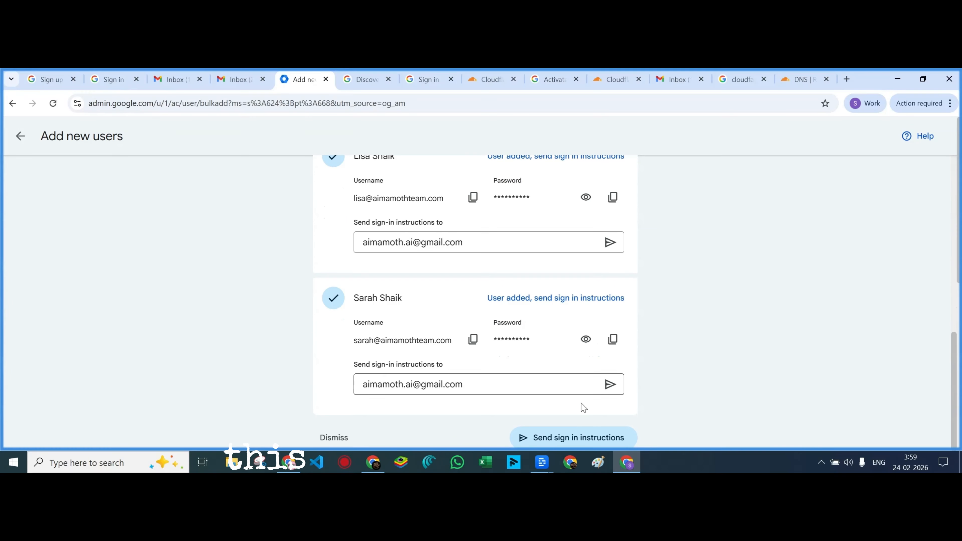
pyautogui.click(575, 441)
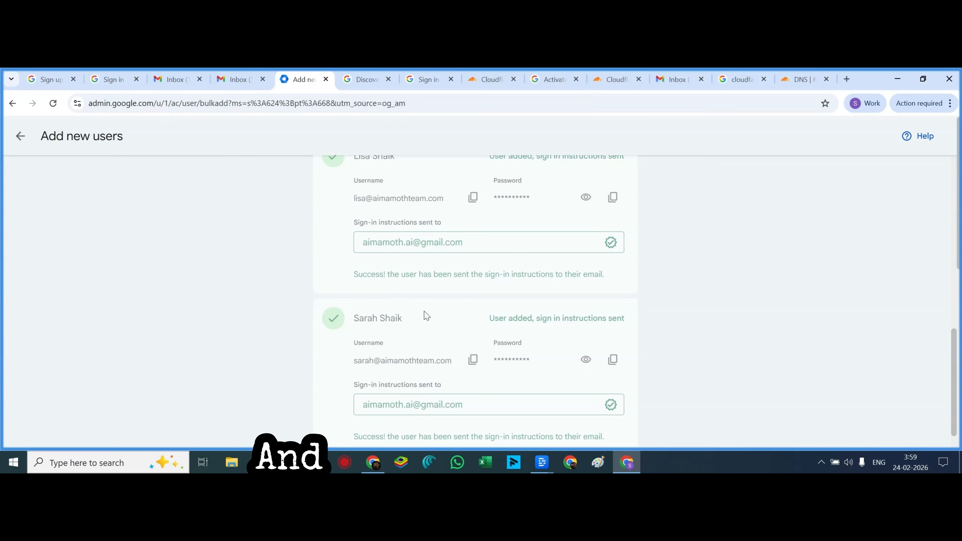
pyautogui.scroll(-1, 424, 316)
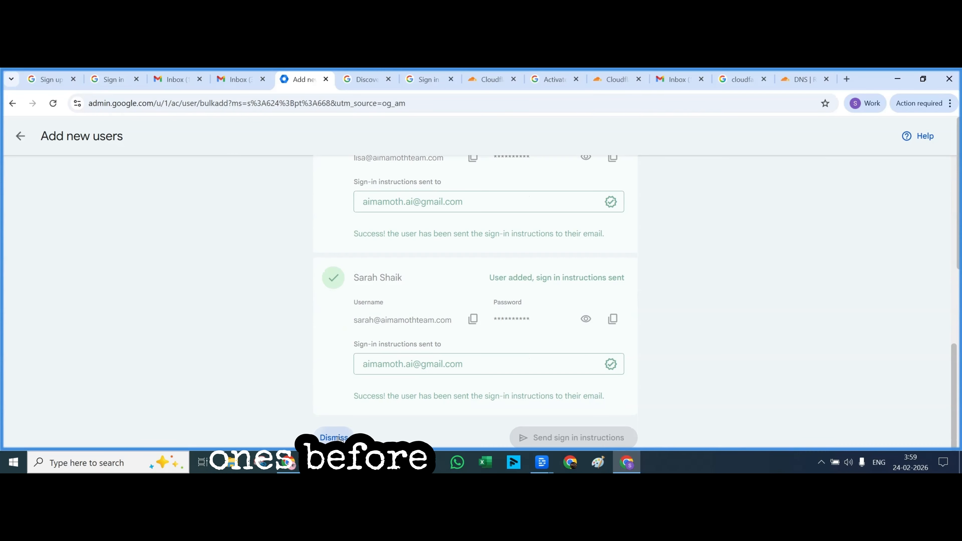
pyautogui.click(674, 80)
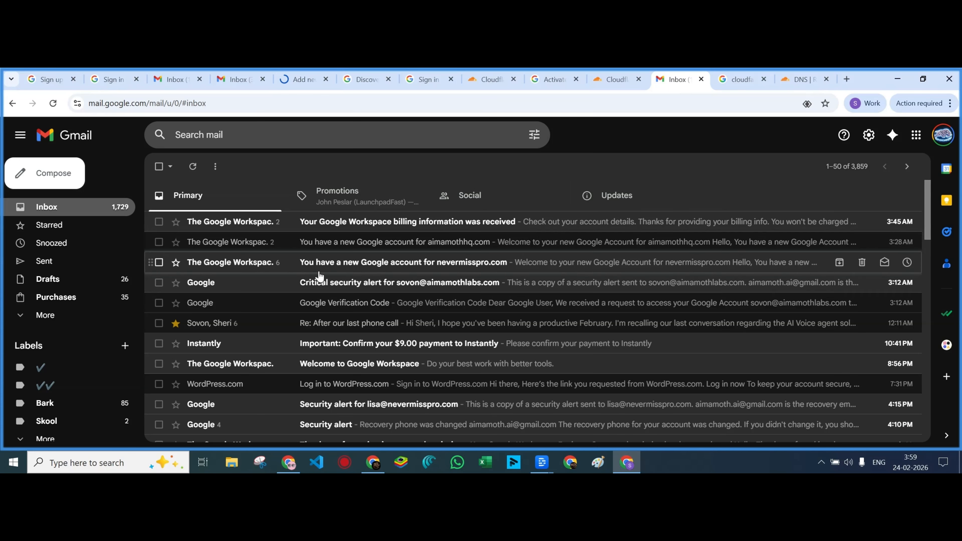
# Refresh the inbox, open the new account's welcome email, sign in and accept the terms
pyautogui.click(193, 166)
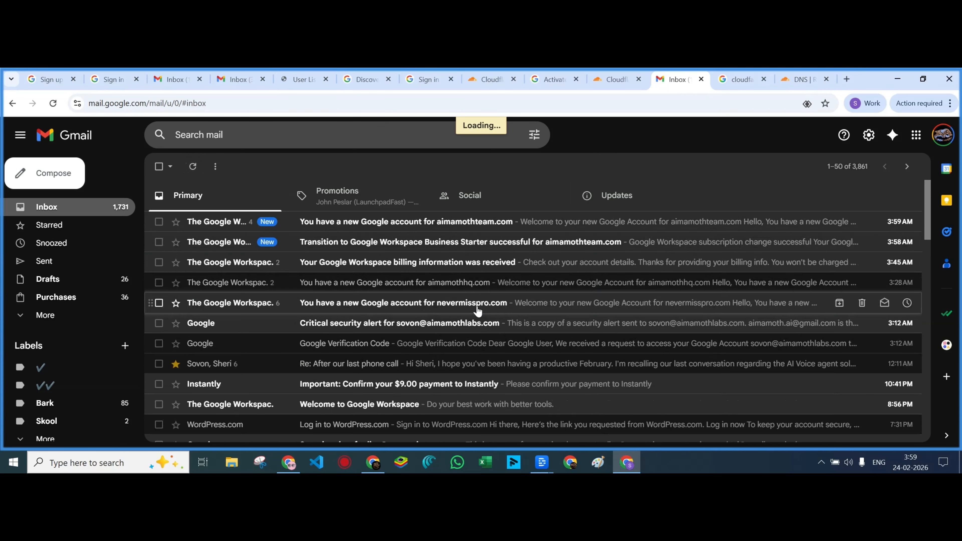
pyautogui.click(413, 226)
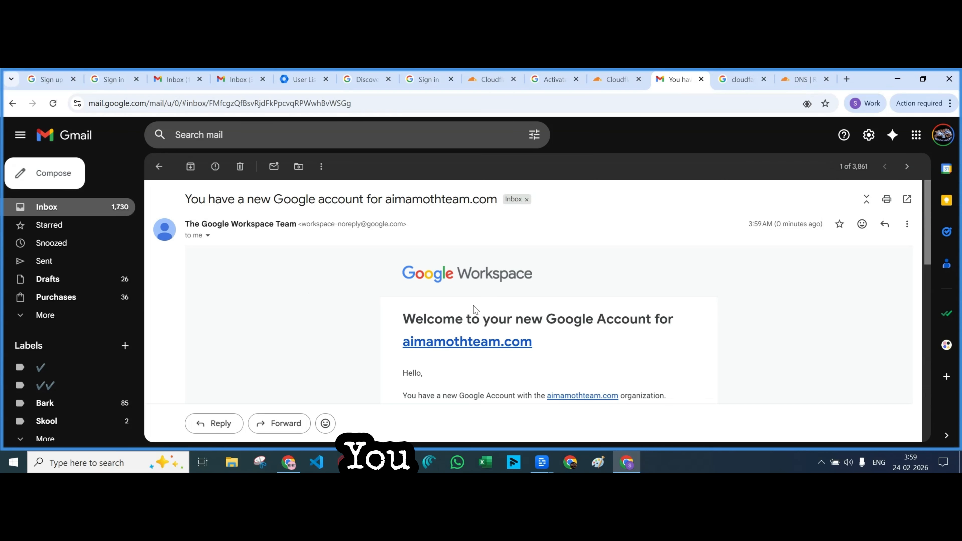
pyautogui.scroll(-7, 472, 311)
pyautogui.click(546, 250)
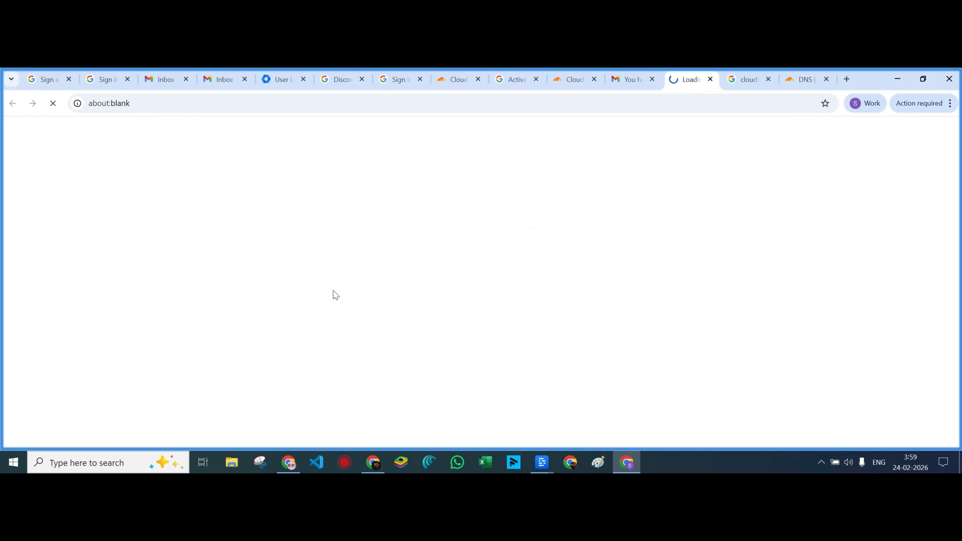
pyautogui.scroll(-2, 459, 367)
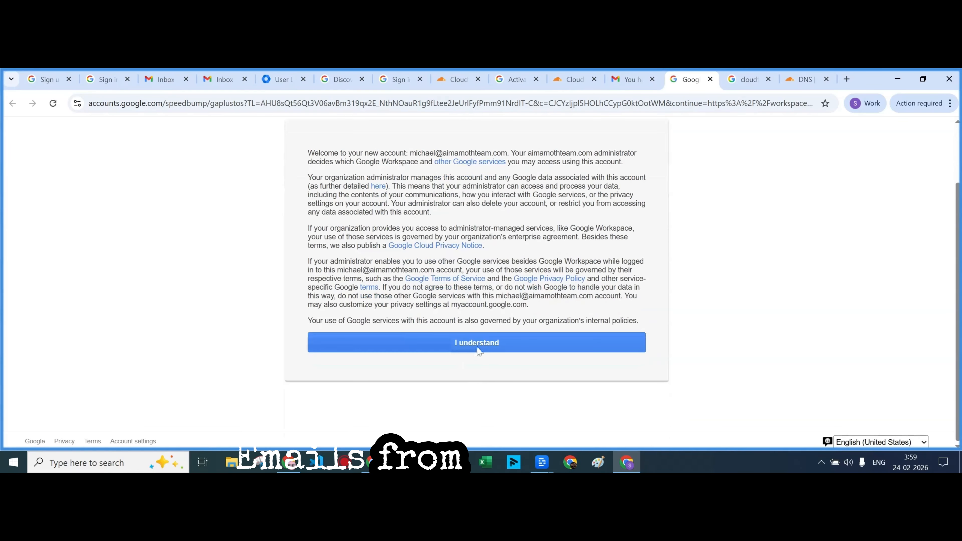
pyautogui.click(454, 347)
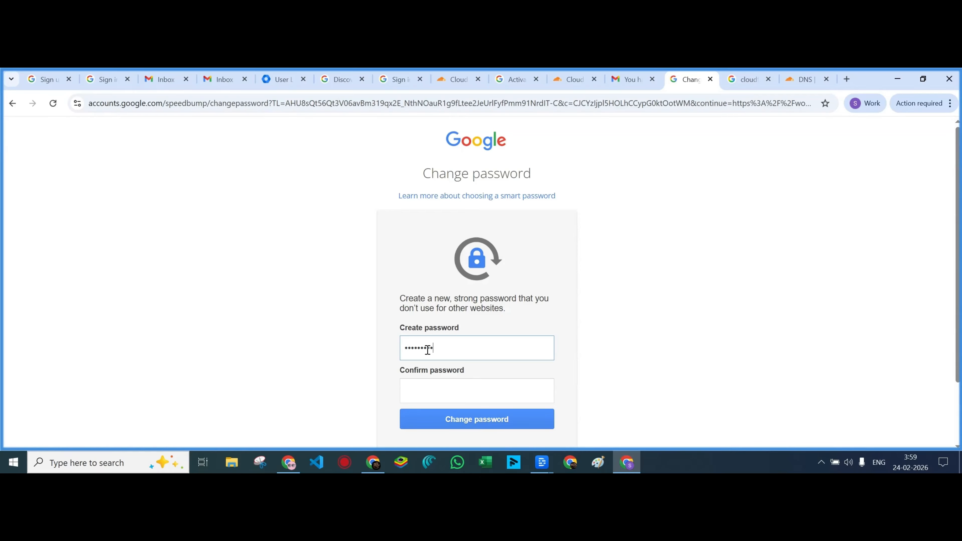
# Create and confirm the account's new password, decline the Chrome profile, and return to Gmail
pyautogui.scroll(-2, 430, 326)
pyautogui.click(433, 317)
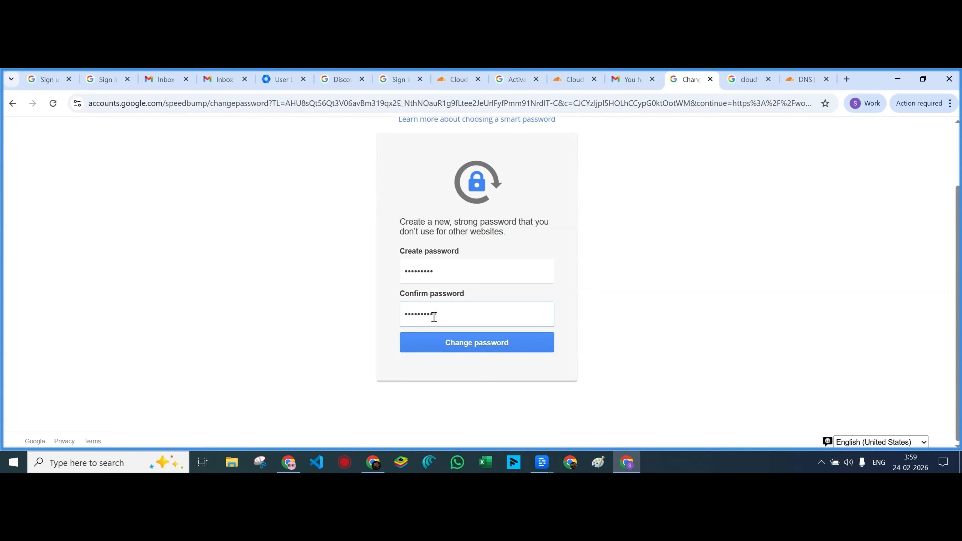
pyautogui.press('Return')
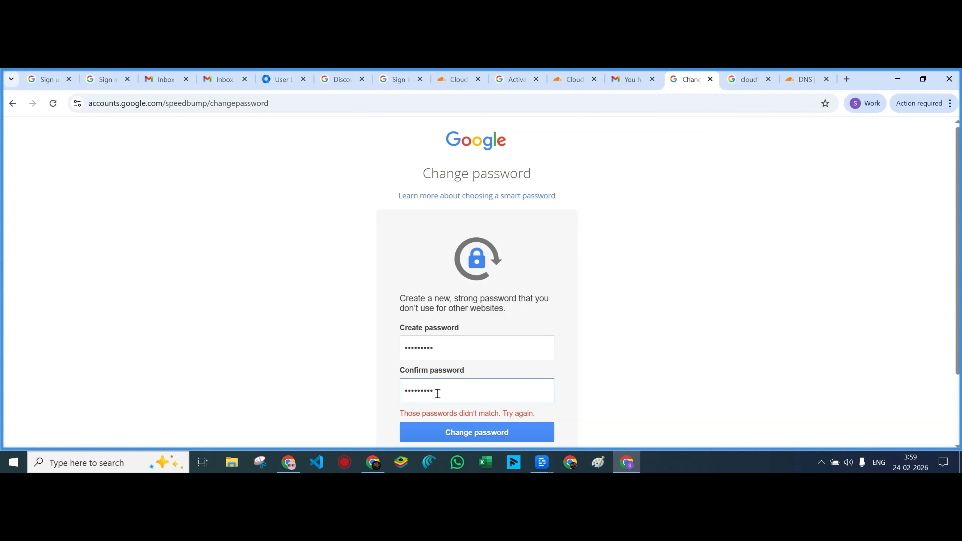
pyautogui.scroll(-3, 466, 402)
pyautogui.click(479, 348)
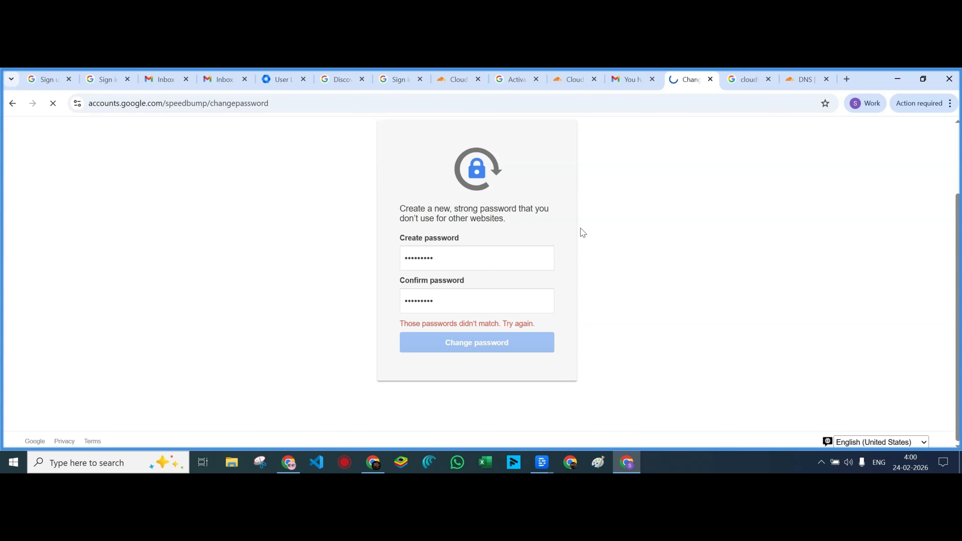
pyautogui.click(858, 303)
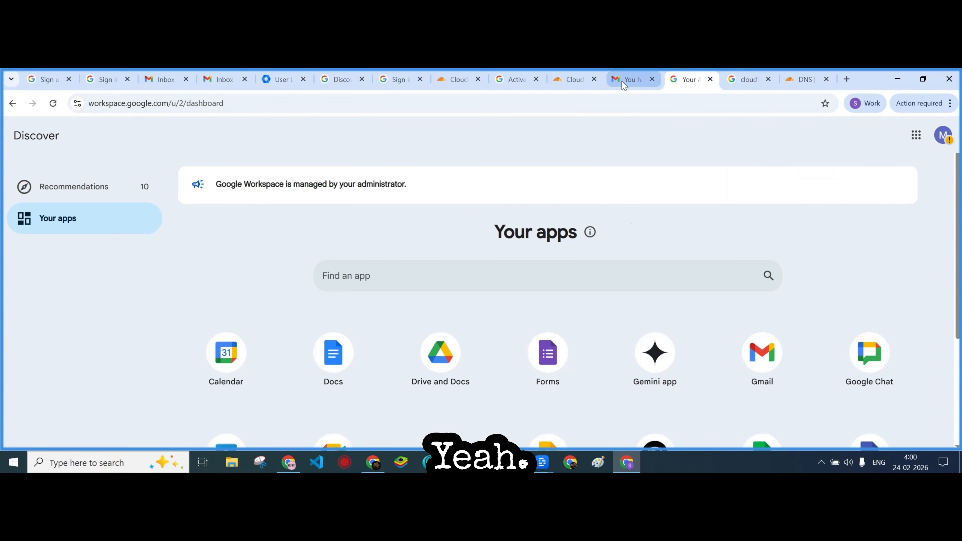
pyautogui.click(624, 85)
pyautogui.scroll(-10, 365, 322)
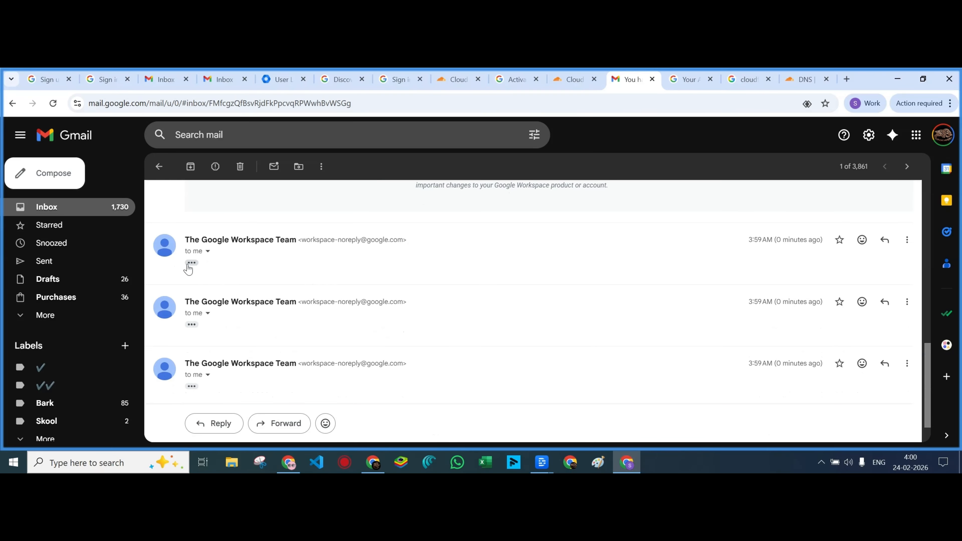
# Expand the next account's welcome message, sign in, and accept its terms
pyautogui.click(189, 265)
pyautogui.scroll(-5, 455, 322)
pyautogui.click(549, 384)
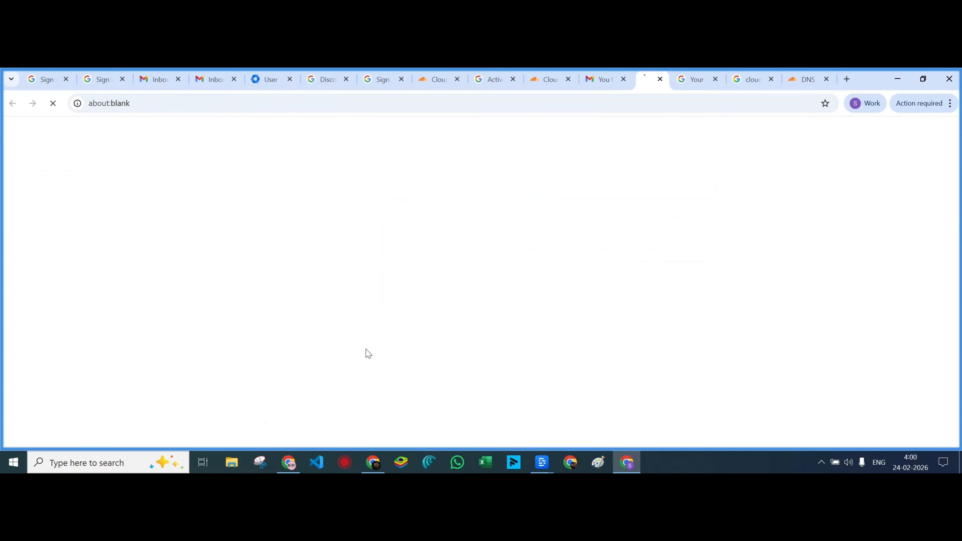
pyautogui.scroll(-2, 485, 364)
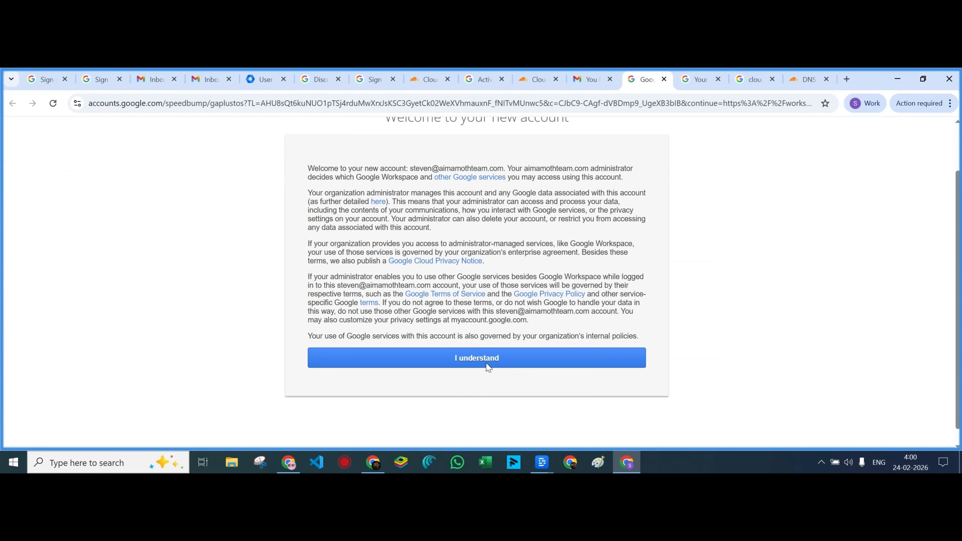
pyautogui.click(488, 366)
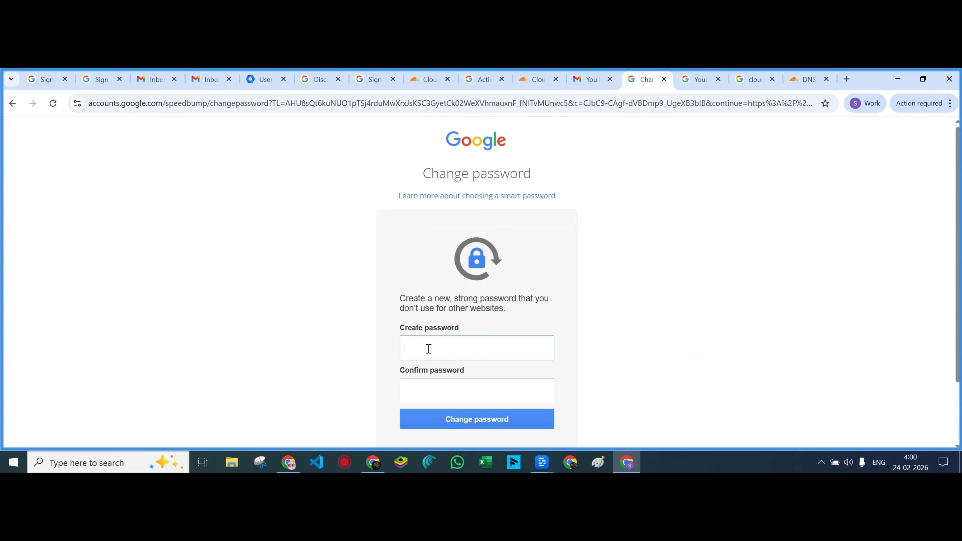
# Create and confirm that account's new password, then decline the Chrome profile prompt
pyautogui.write('•••')
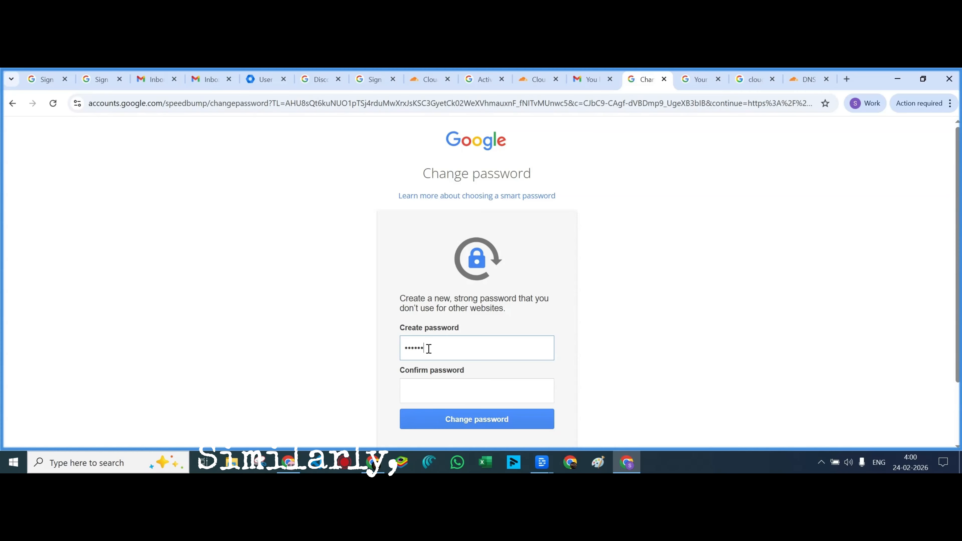
pyautogui.write('••')
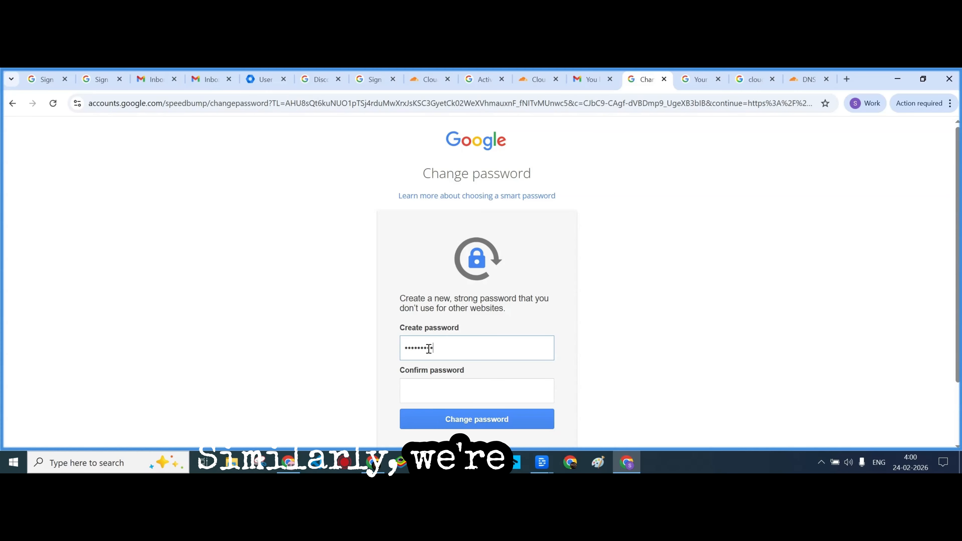
pyautogui.click(435, 392)
pyautogui.write('•••')
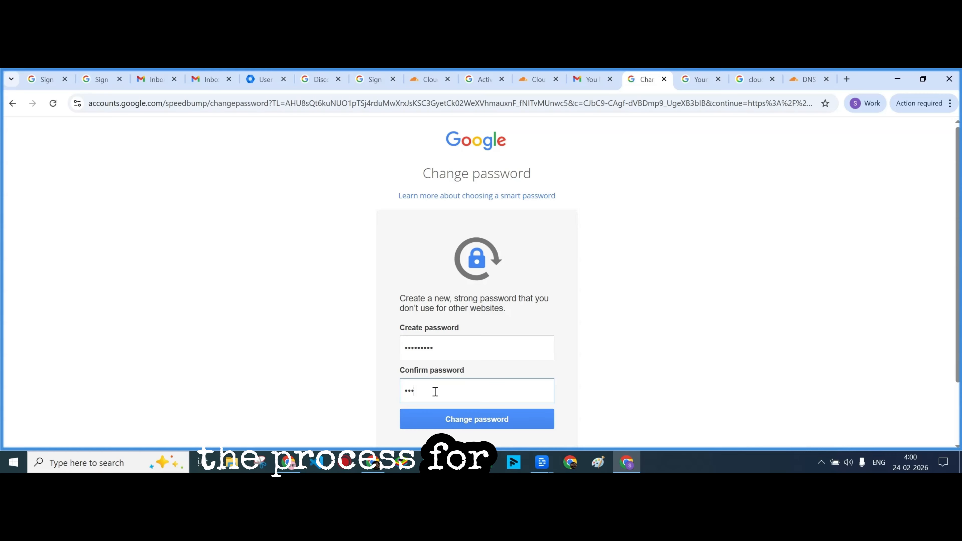
pyautogui.write('••')
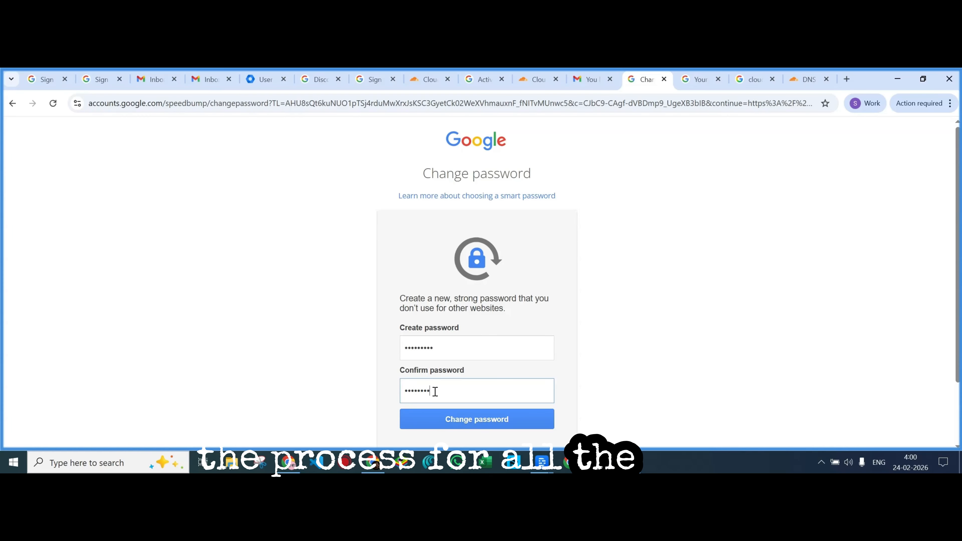
pyautogui.write('•')
pyautogui.scroll(-2, 617, 387)
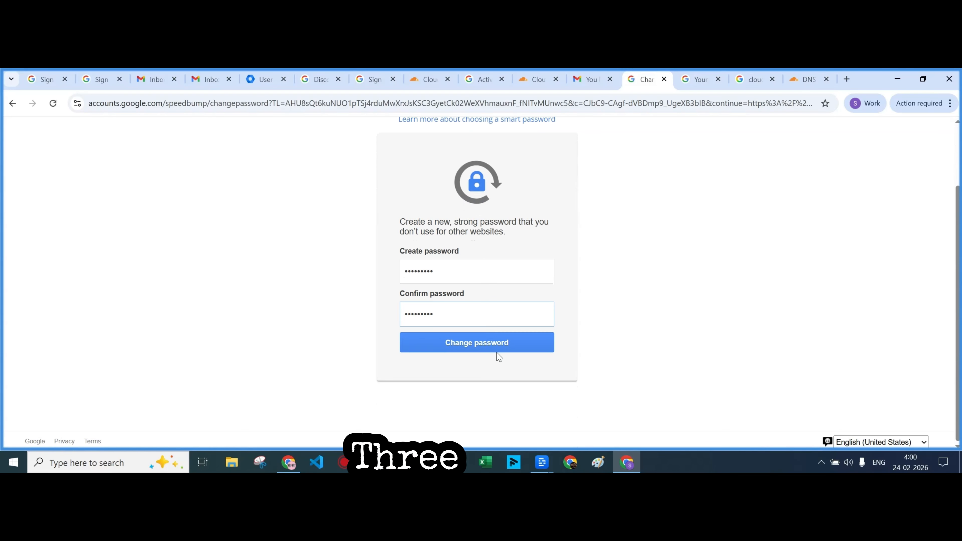
pyautogui.click(496, 343)
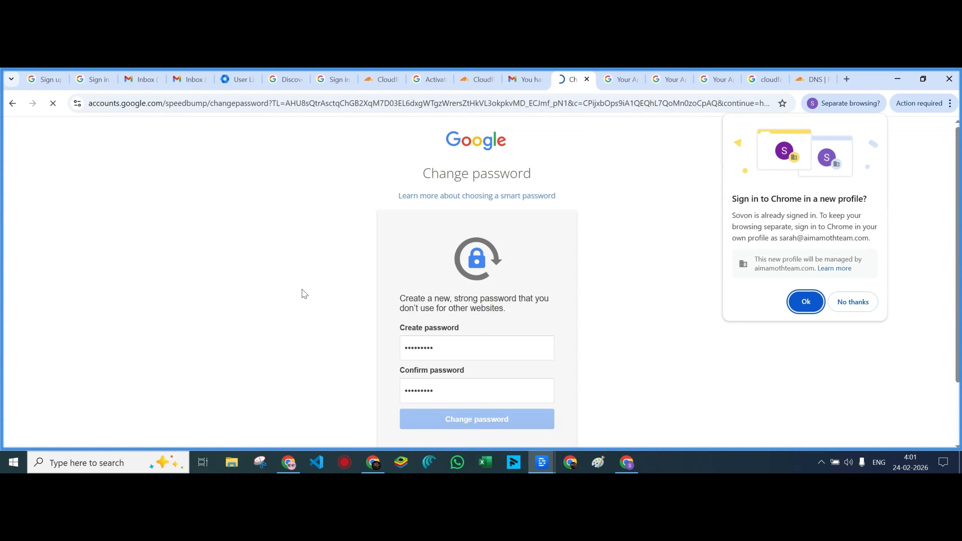
pyautogui.click(846, 307)
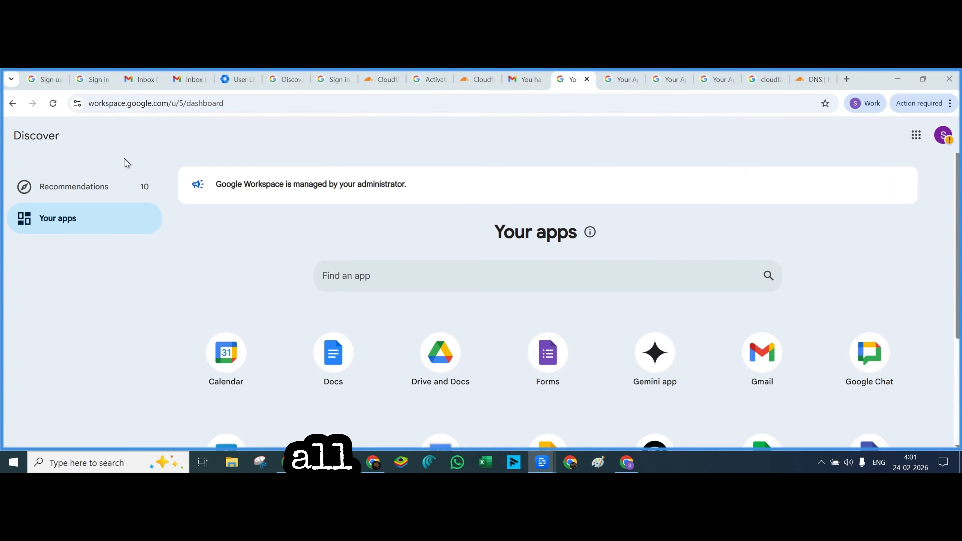
# Check the Admin user list shows all five domain users active, then open a new tab
pyautogui.click(240, 80)
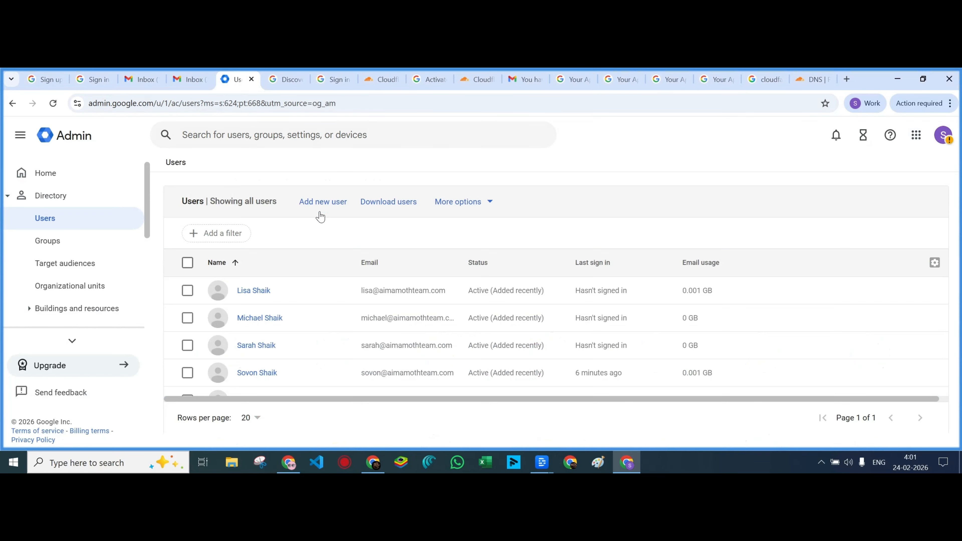
pyautogui.scroll(-1, 331, 284)
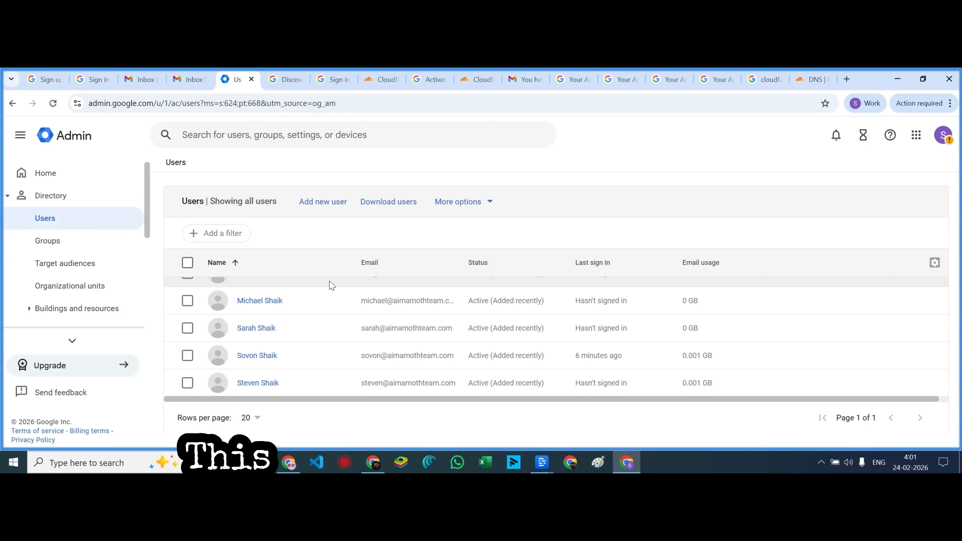
pyautogui.scroll(1, 331, 285)
pyautogui.scroll(-1, 332, 285)
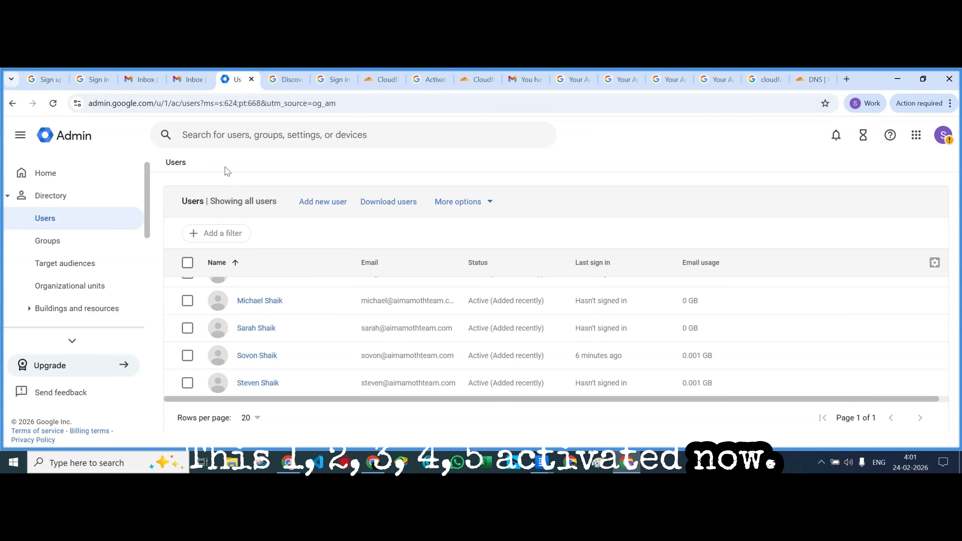
pyautogui.click(847, 79)
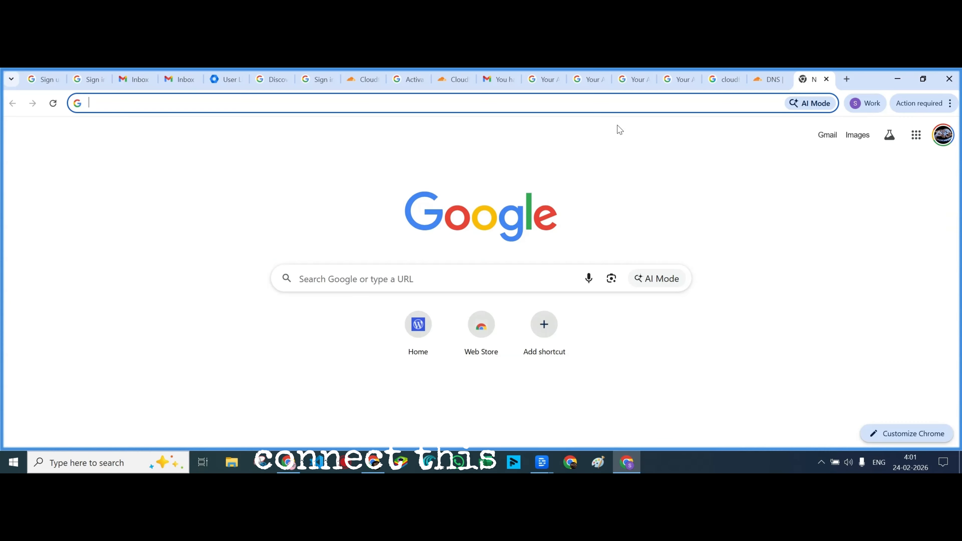
# Go to instantly.ai and log in with Google using the personal Gmail account
pyautogui.write('ly')
pyautogui.press('BackSpace')
pyautogui.press('BackSpace')
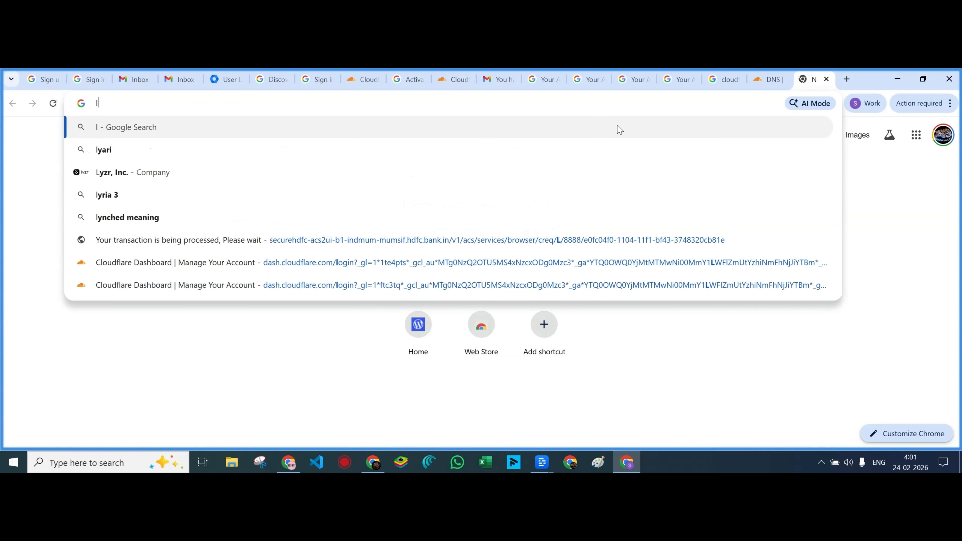
pyautogui.write('instan')
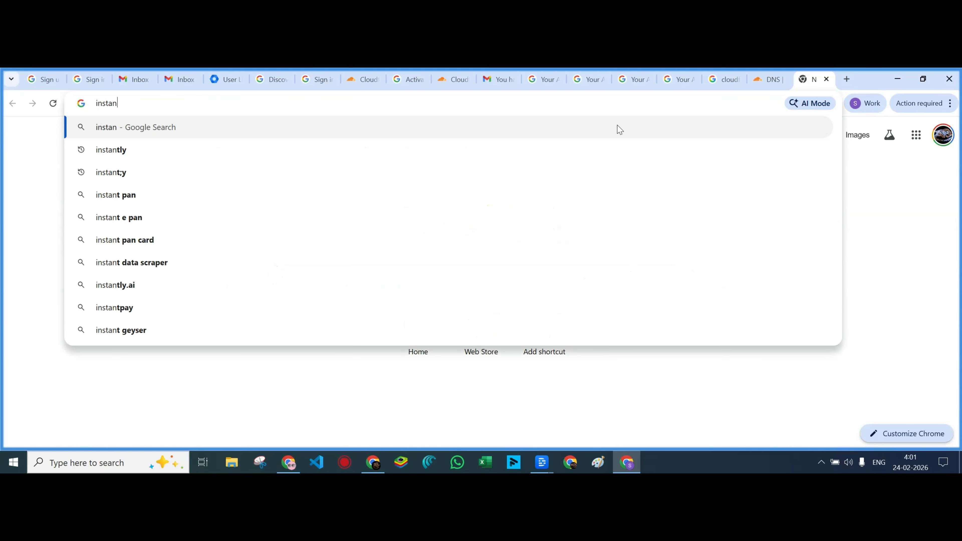
pyautogui.write('tly.ai')
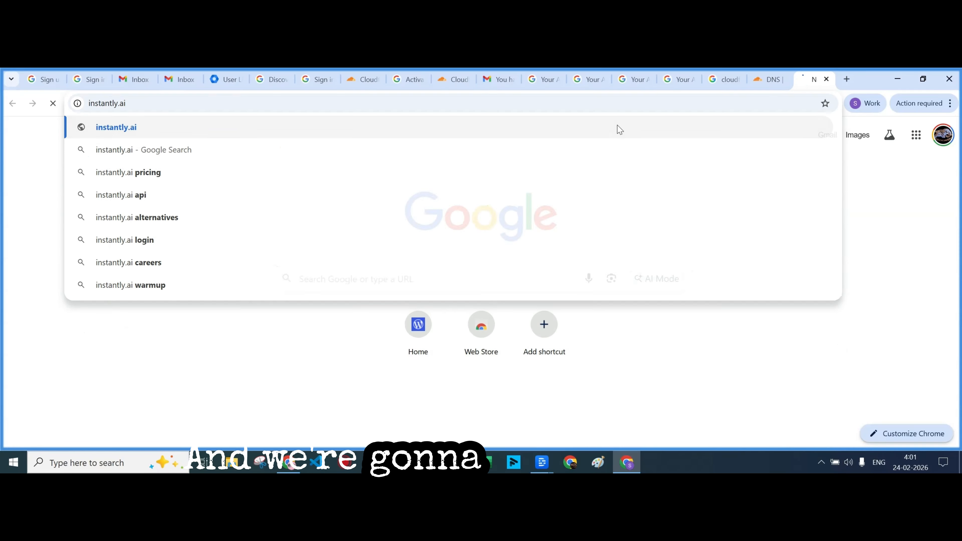
pyautogui.press('Return')
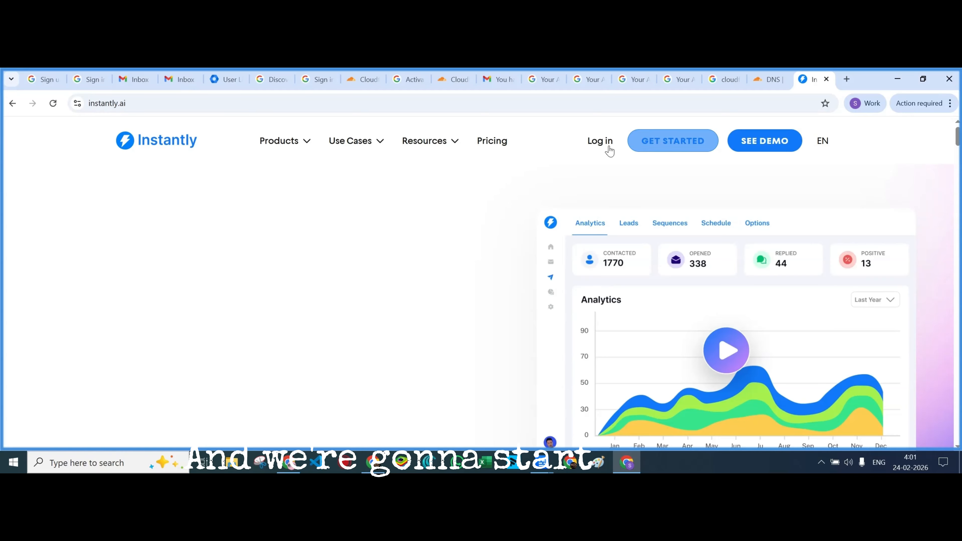
pyautogui.click(600, 144)
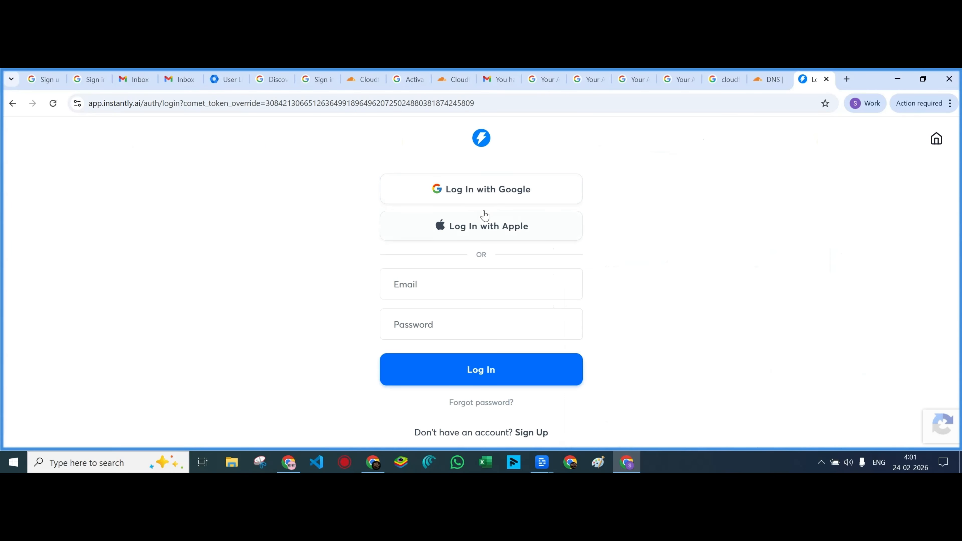
pyautogui.click(487, 199)
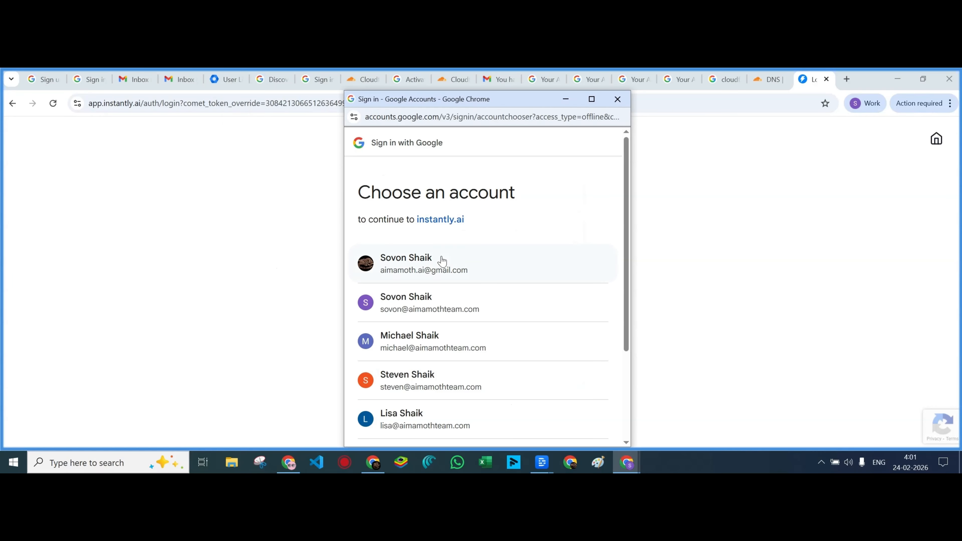
pyautogui.click(435, 262)
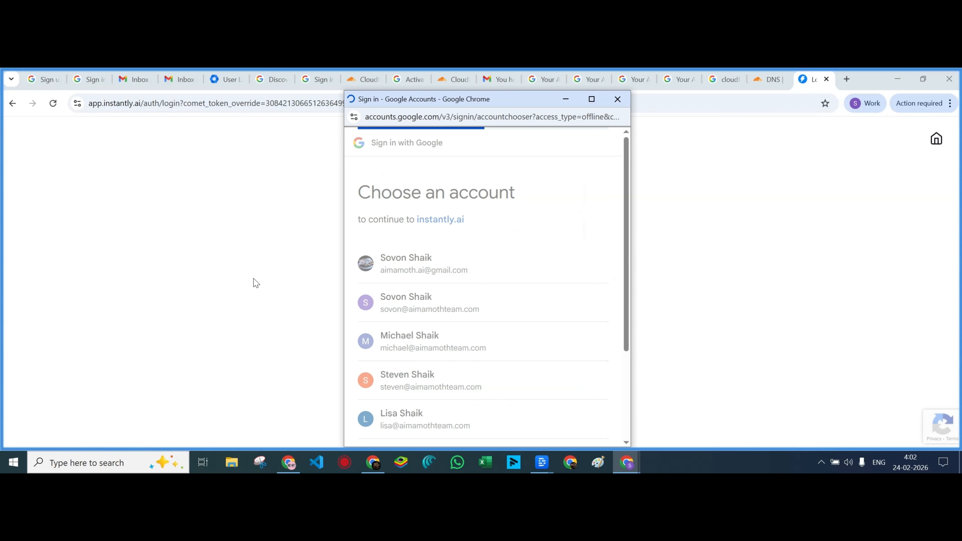
pyautogui.click(558, 374)
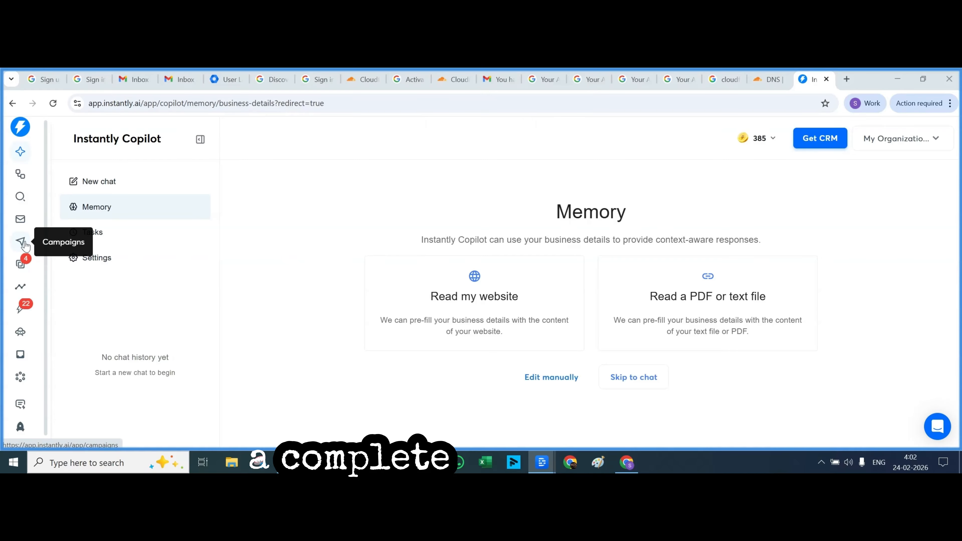
# Scroll through the connected Email Accounts list and start adding a new account
pyautogui.click(20, 219)
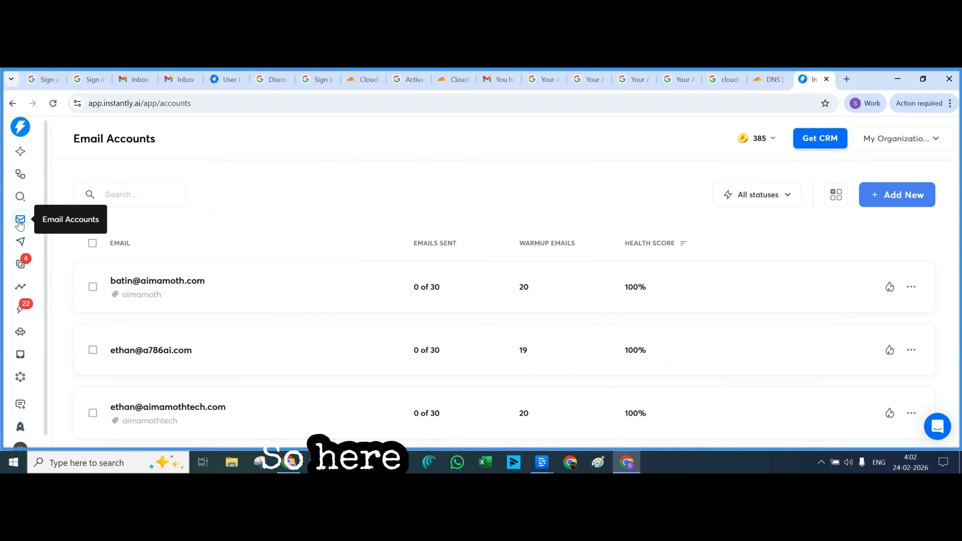
pyautogui.scroll(-10, 276, 317)
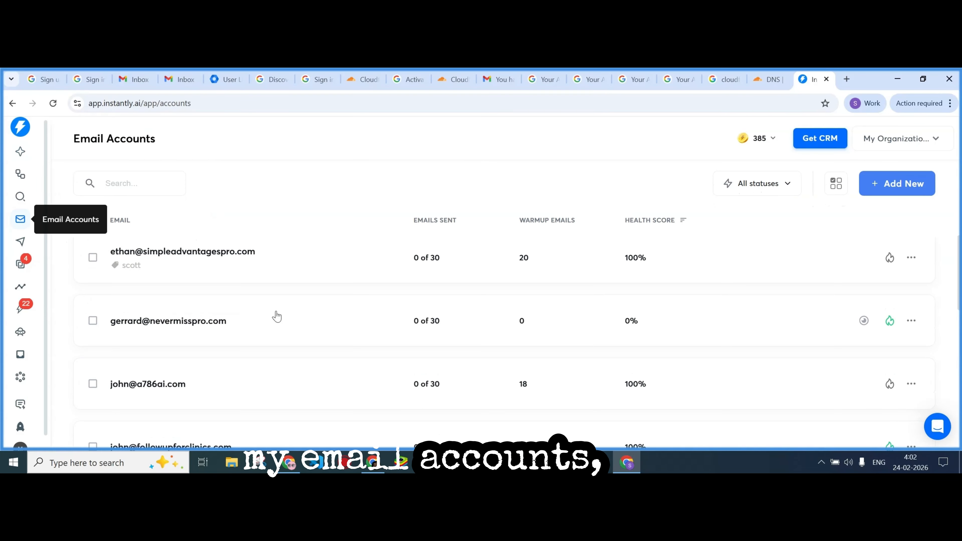
pyautogui.scroll(-5, 280, 321)
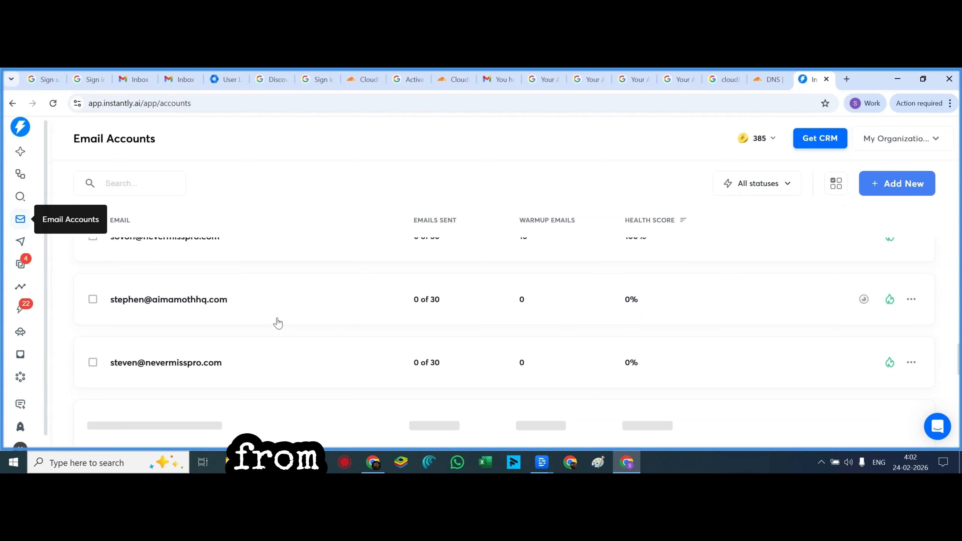
pyautogui.scroll(10, 280, 322)
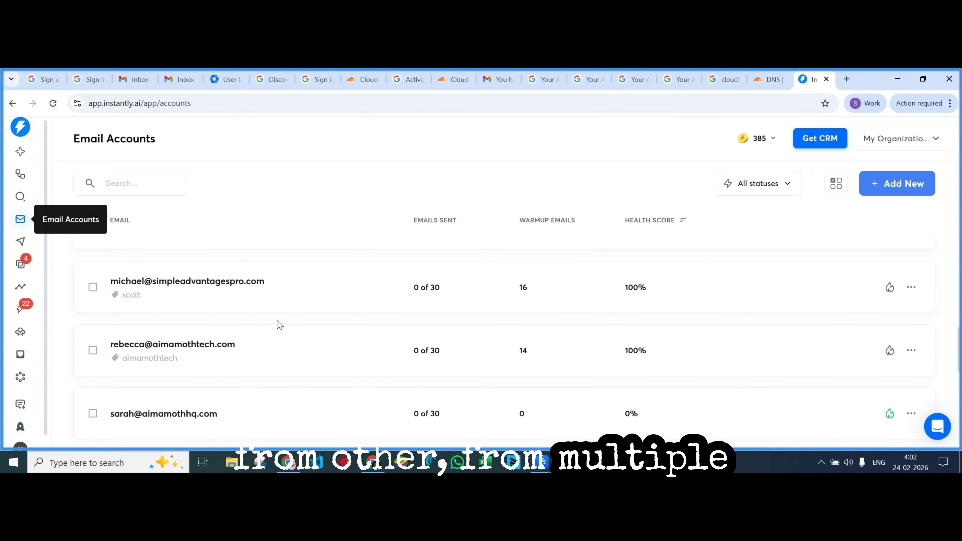
pyautogui.scroll(5, 279, 326)
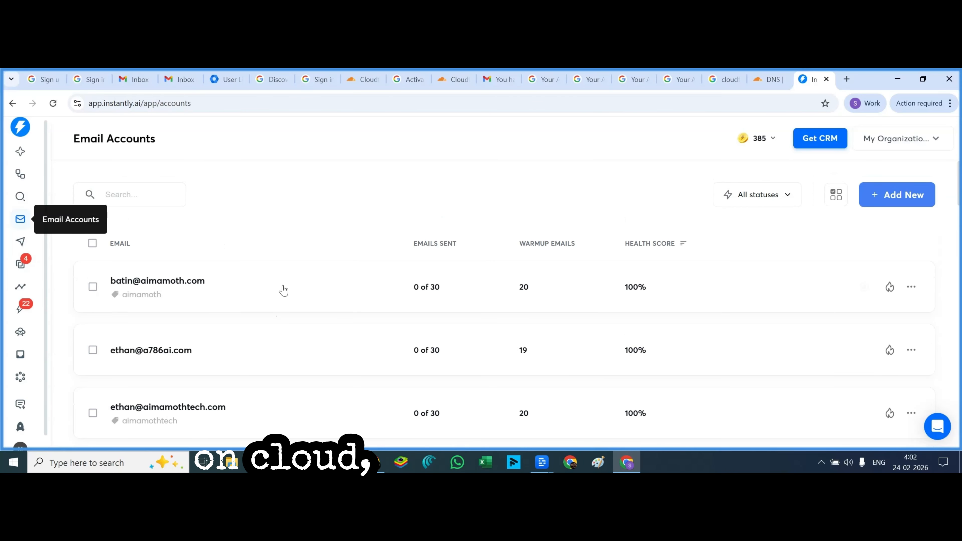
pyautogui.click(886, 197)
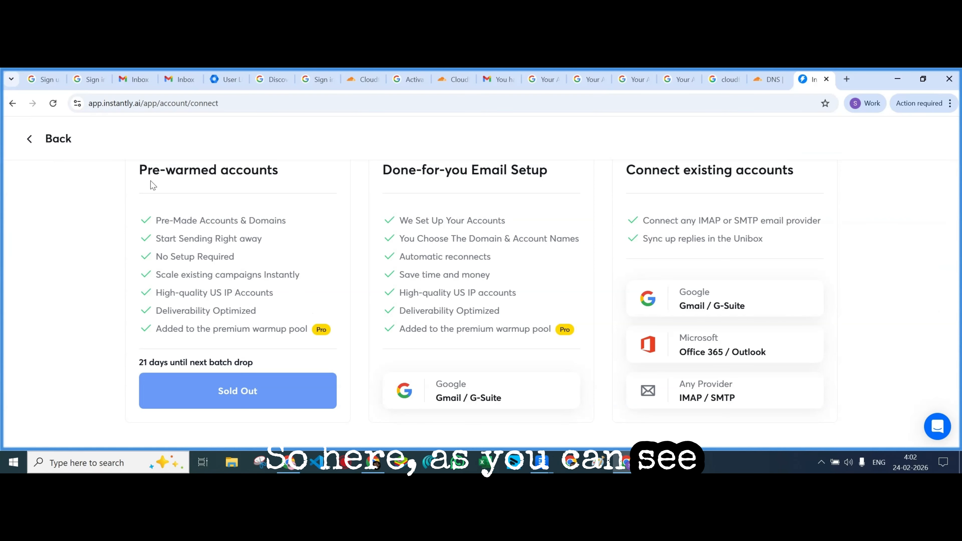
# Review the Pre-warmed accounts and Done-for-you Email Setup offers by highlighting their headings
pyautogui.moveTo(139, 171); pyautogui.dragTo(277, 172)
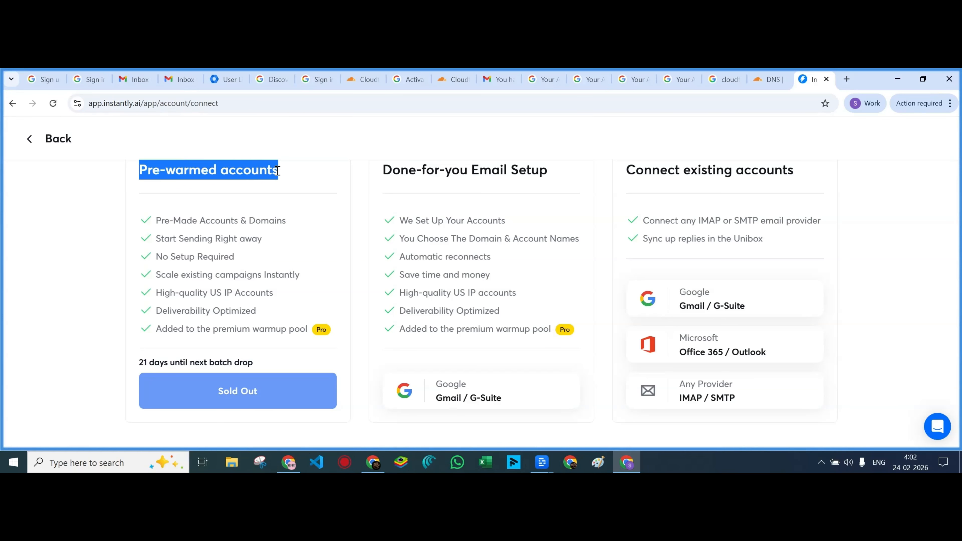
pyautogui.moveTo(156, 220)
pyautogui.mouseDown()
pyautogui.moveTo(276, 320)
pyautogui.moveTo(307, 329)
pyautogui.mouseUp()
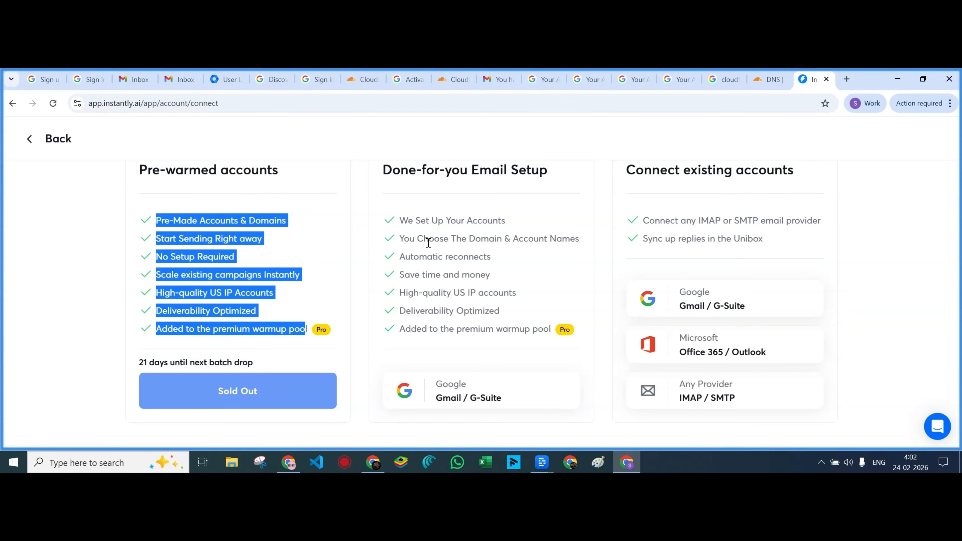
pyautogui.click(443, 234)
pyautogui.moveTo(383, 170); pyautogui.dragTo(550, 182)
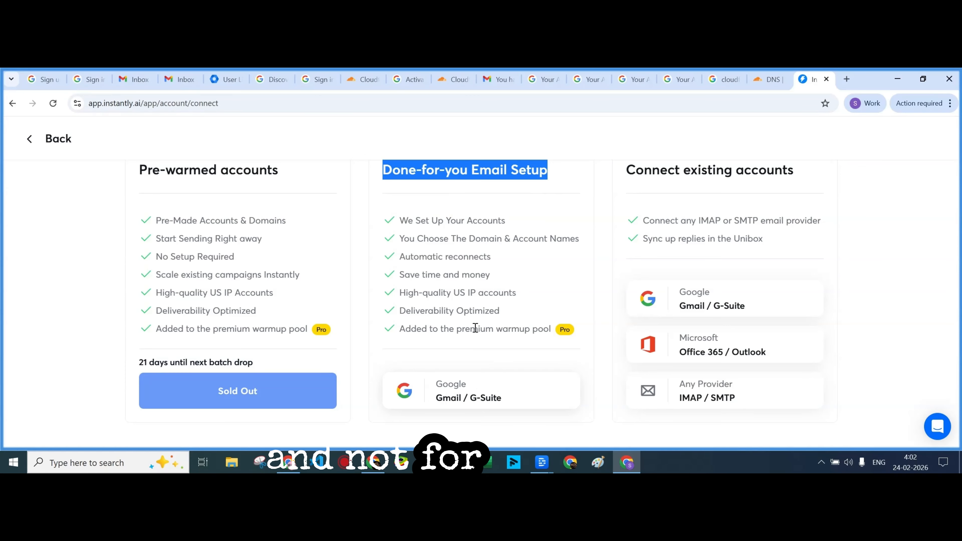
pyautogui.click(350, 291)
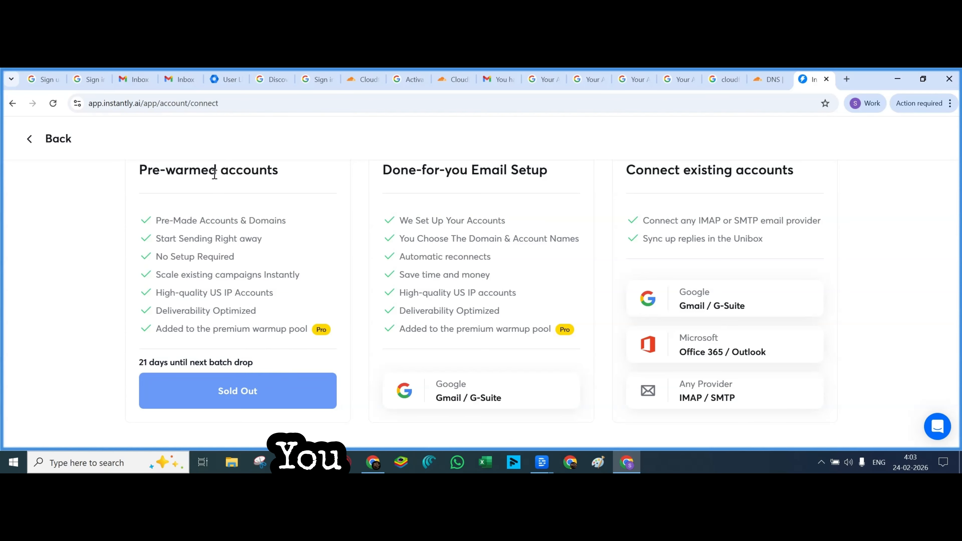
pyautogui.moveTo(147, 170); pyautogui.dragTo(286, 171)
pyautogui.click(295, 188)
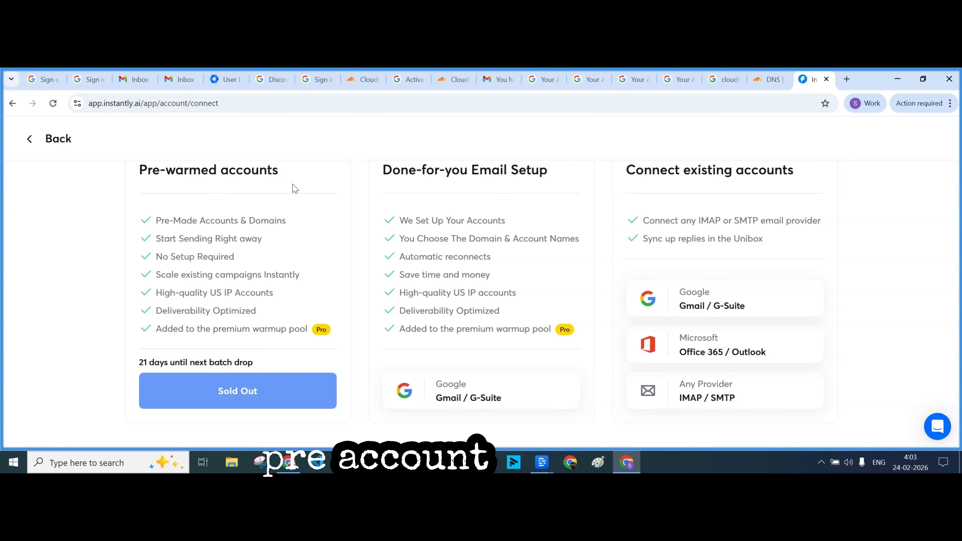
pyautogui.moveTo(383, 170); pyautogui.dragTo(547, 171)
pyautogui.click(519, 187)
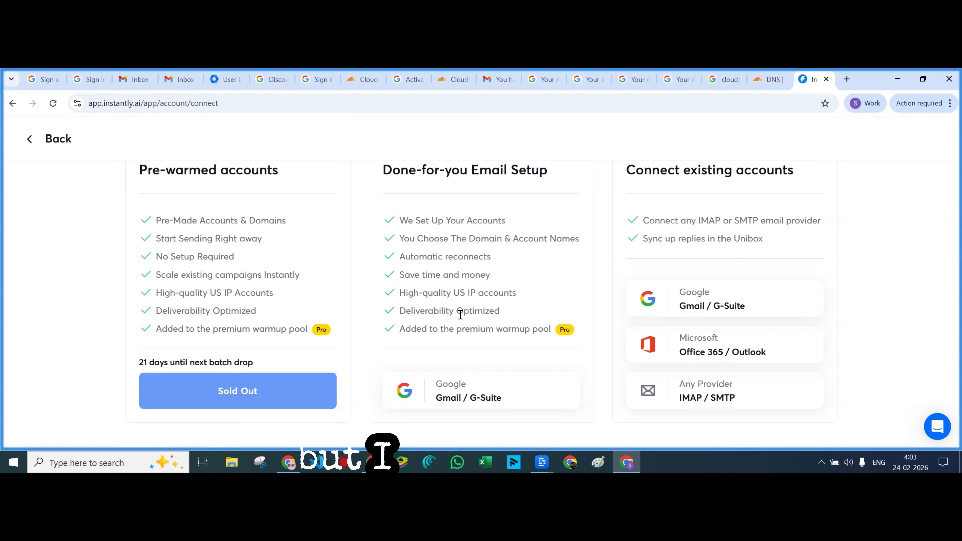
# Choose Google Gmail / G-Suite with Option 1: oAuth, copy the Client-ID, and switch to Admin Users
pyautogui.click(709, 313)
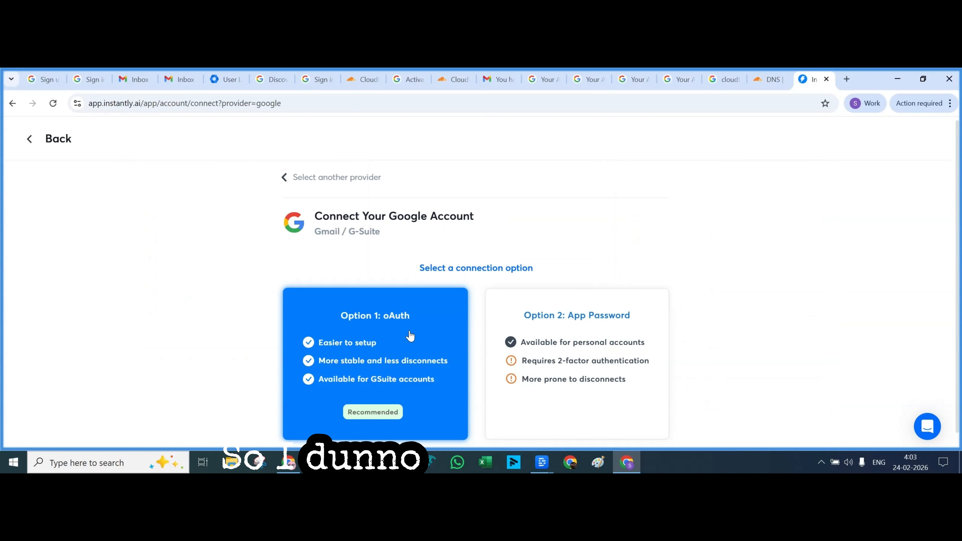
pyautogui.scroll(-1, 417, 335)
pyautogui.click(353, 362)
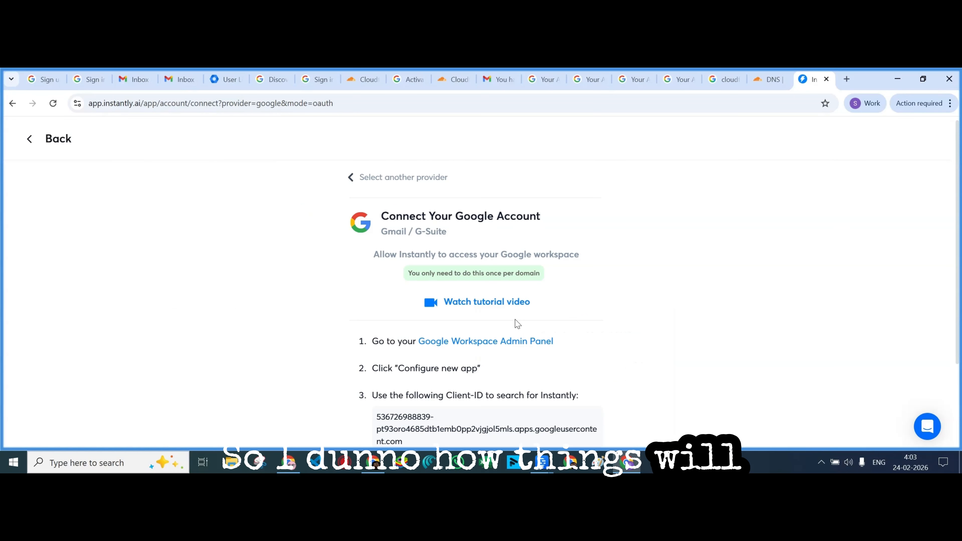
pyautogui.scroll(-3, 518, 324)
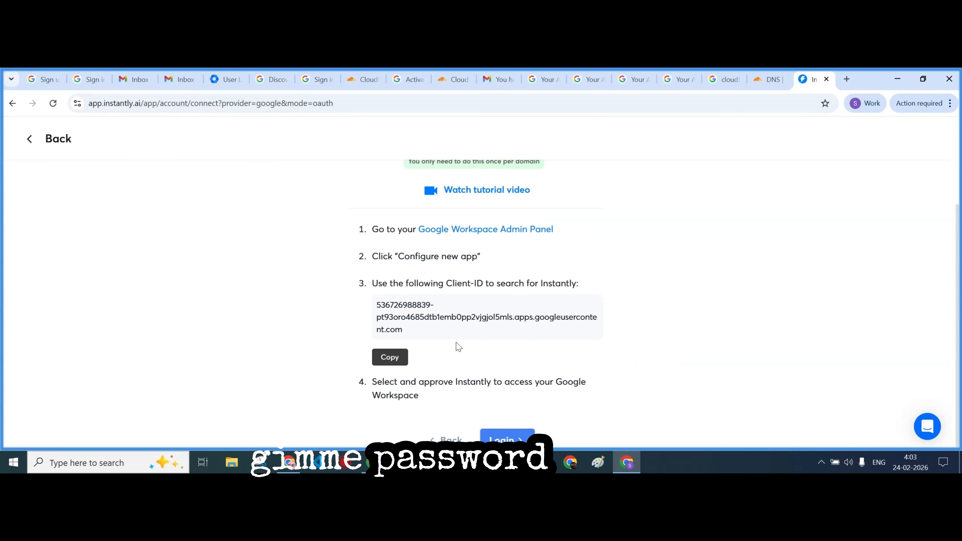
pyautogui.scroll(3, 458, 346)
pyautogui.click(349, 179)
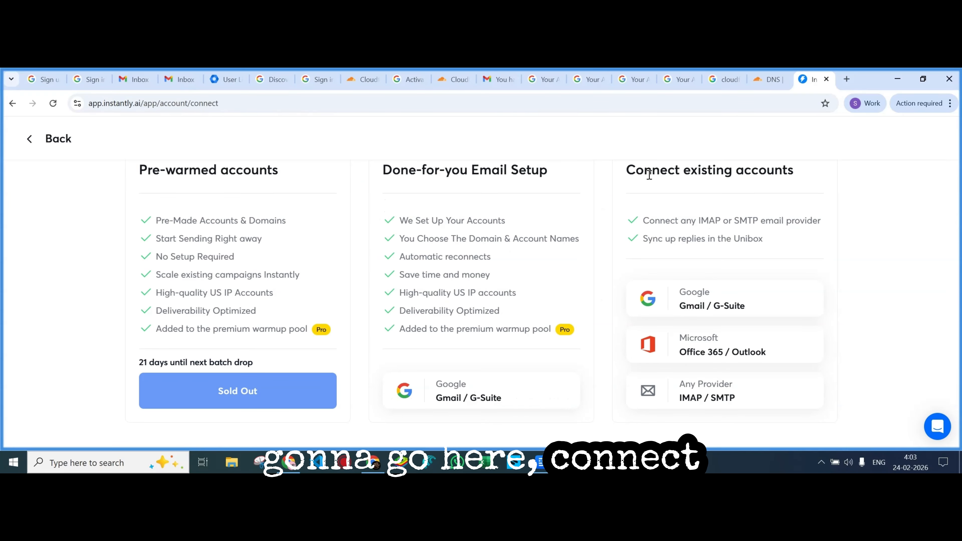
pyautogui.click(706, 303)
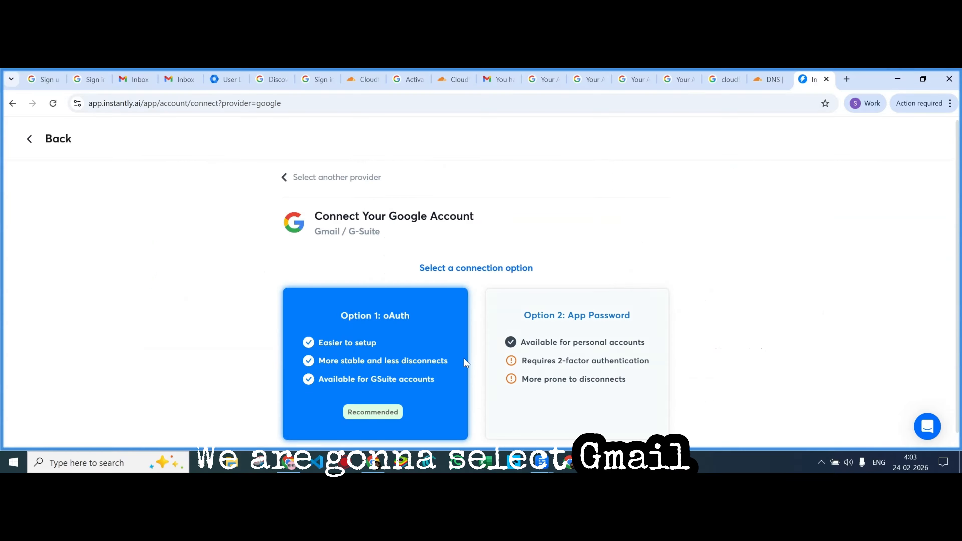
pyautogui.scroll(-1, 393, 401)
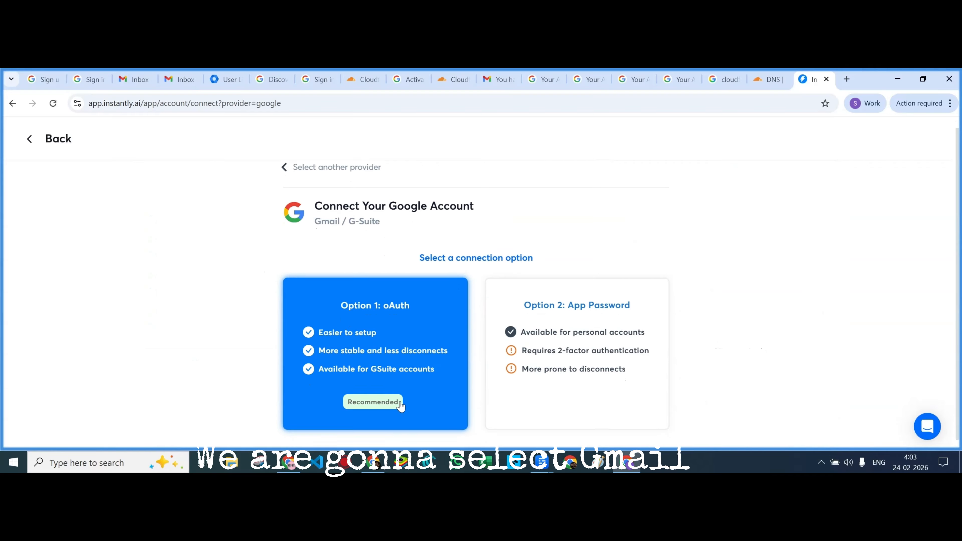
pyautogui.click(378, 309)
pyautogui.scroll(-3, 473, 317)
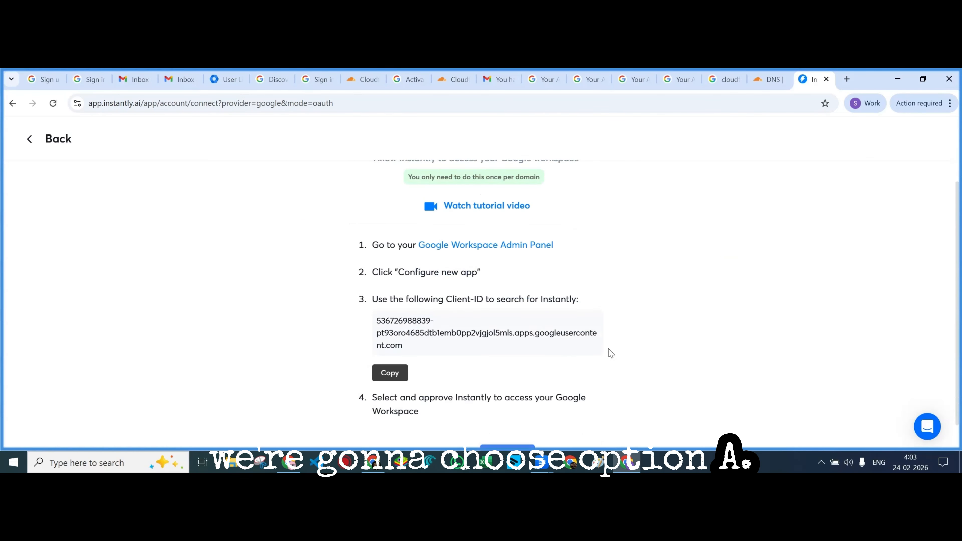
pyautogui.click(390, 358)
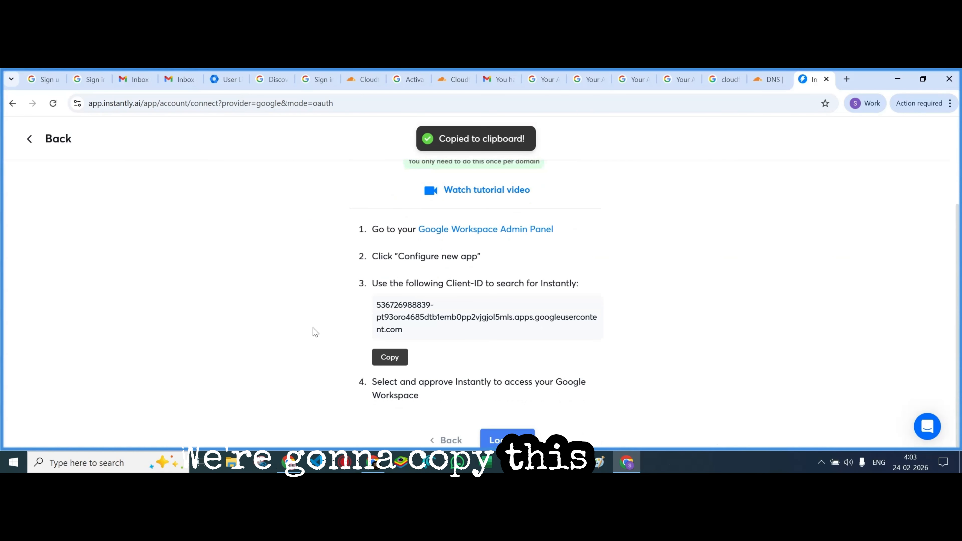
pyautogui.click(226, 79)
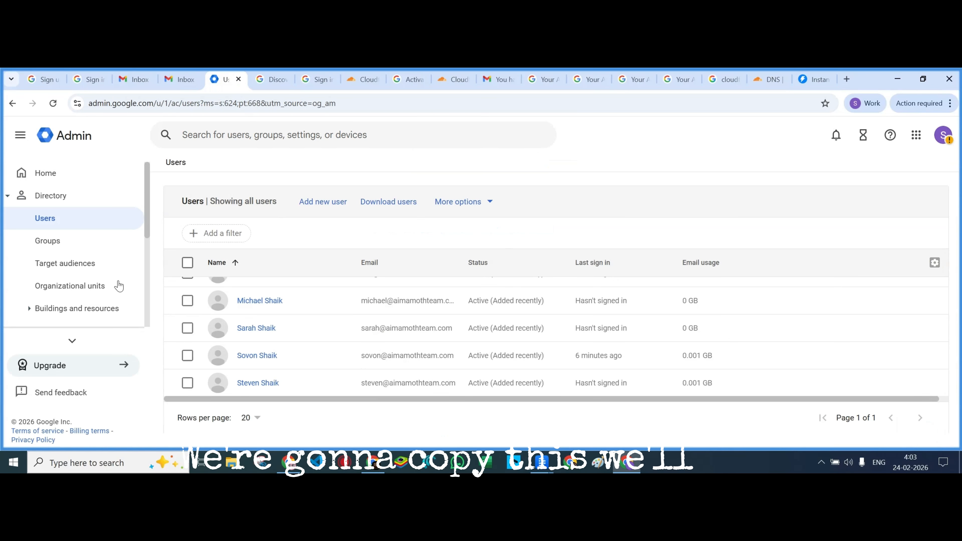
# Navigate Security > Access and data control > API controls and open Manage App Access
pyautogui.click(9, 202)
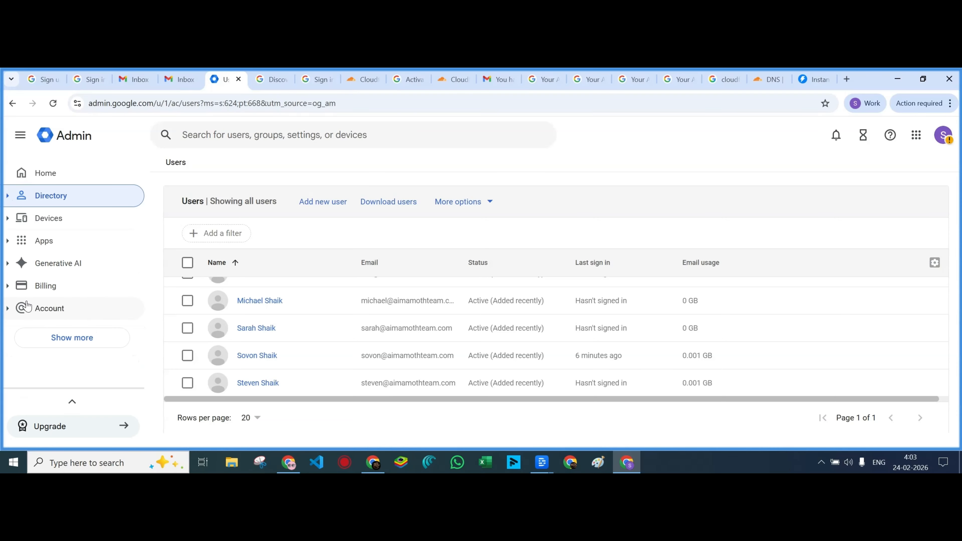
pyautogui.scroll(-1, 93, 301)
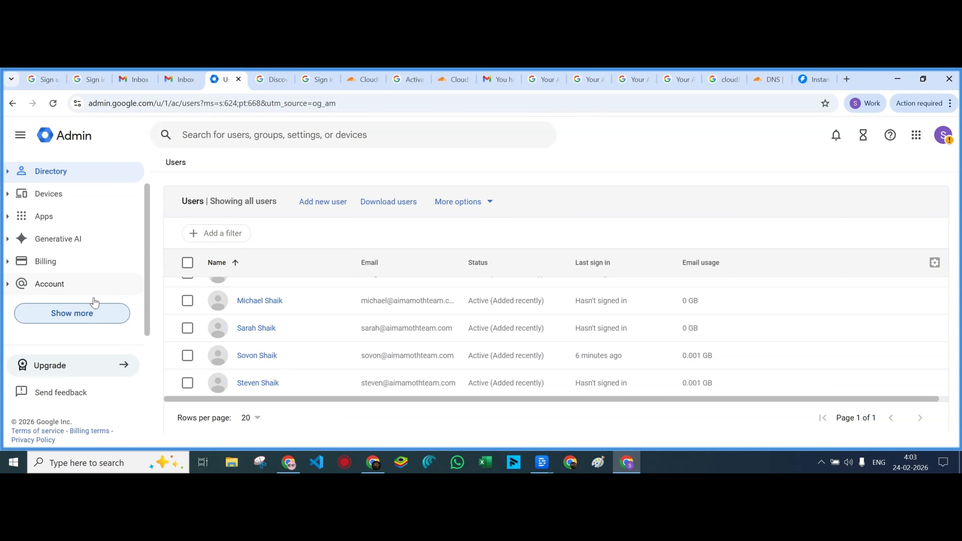
pyautogui.click(64, 313)
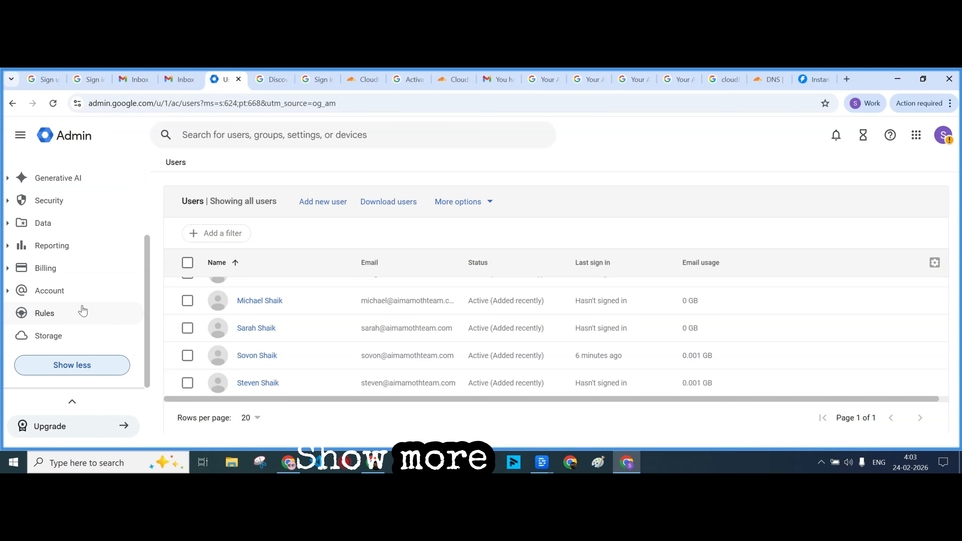
pyautogui.scroll(2, 82, 311)
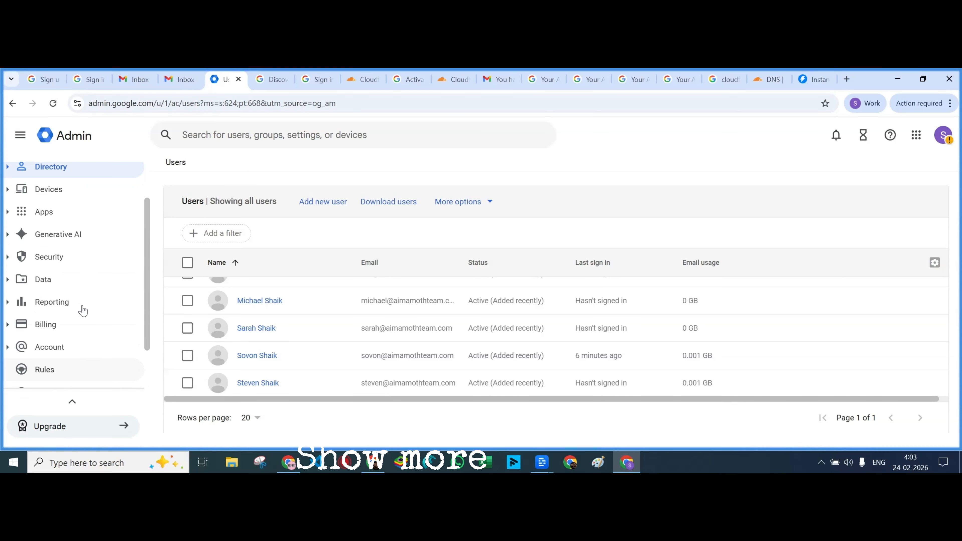
pyautogui.click(7, 259)
pyautogui.scroll(-2, 100, 281)
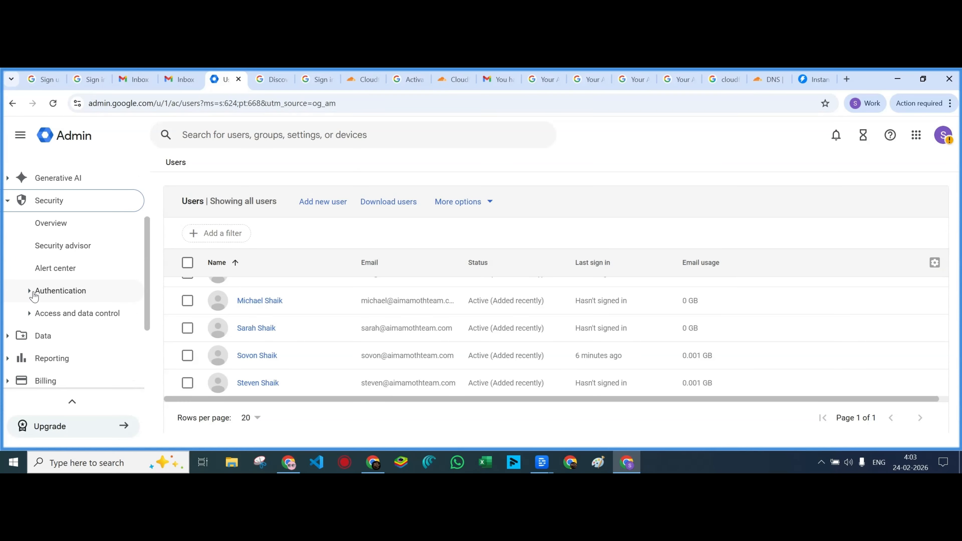
pyautogui.click(33, 314)
pyautogui.scroll(-3, 88, 314)
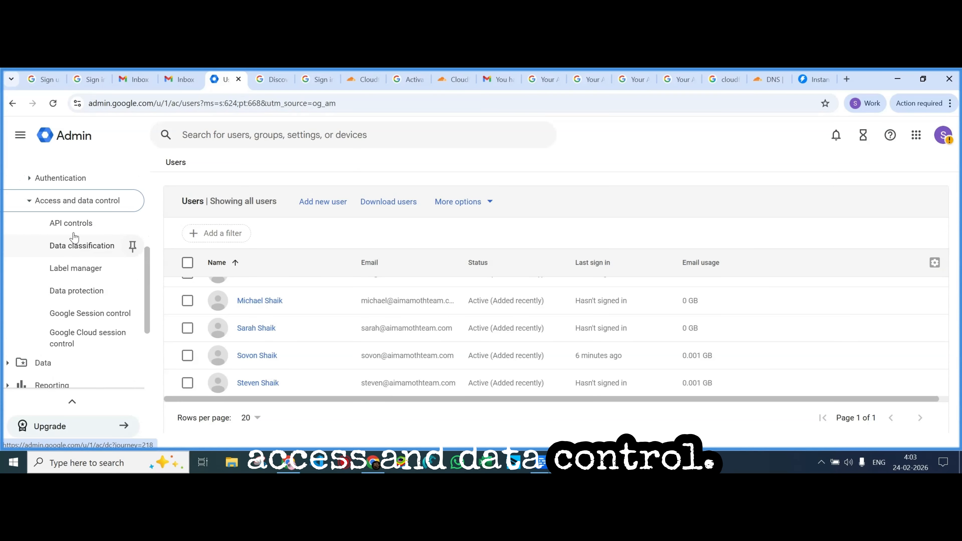
pyautogui.click(71, 223)
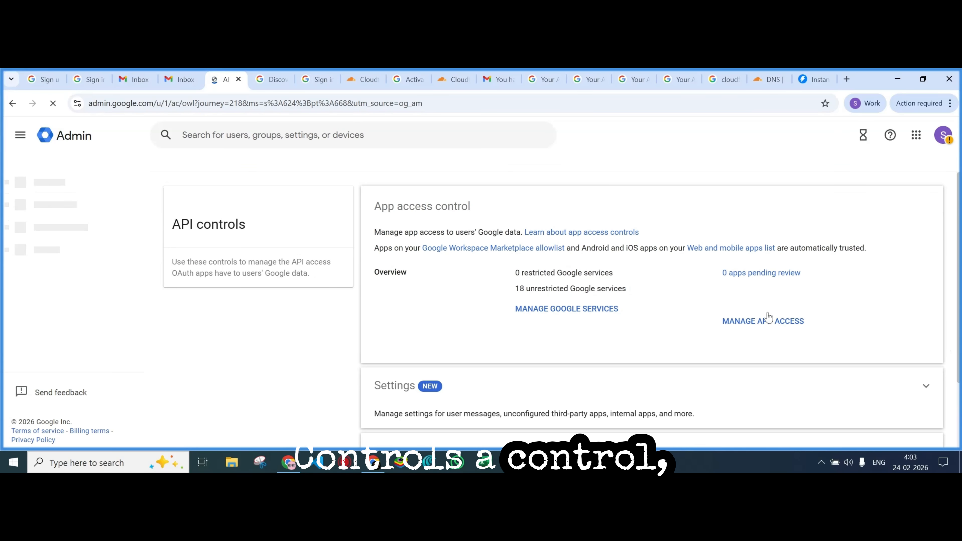
pyautogui.click(765, 321)
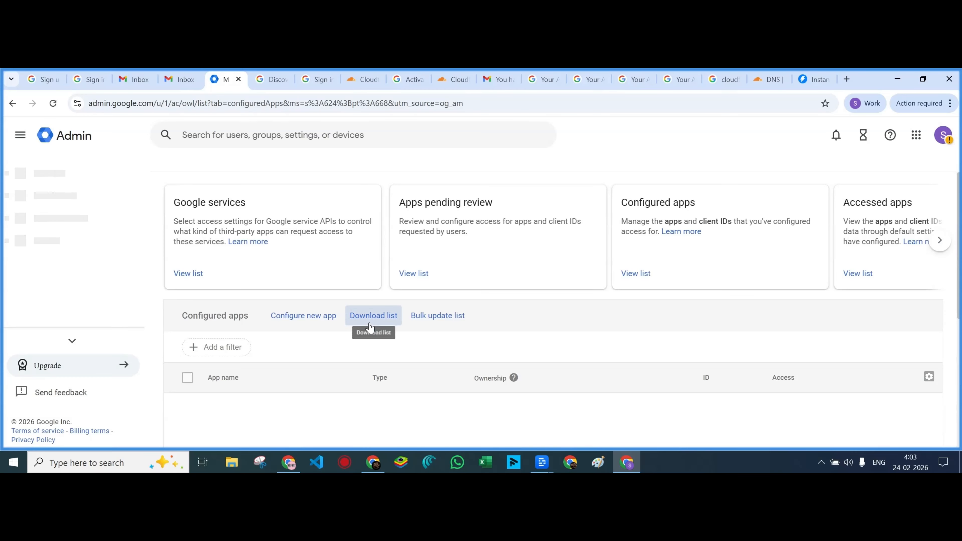
# Find the Instantly oAuth Email v1 app by its pasted client ID and select it
pyautogui.click(296, 316)
pyautogui.click(296, 316)
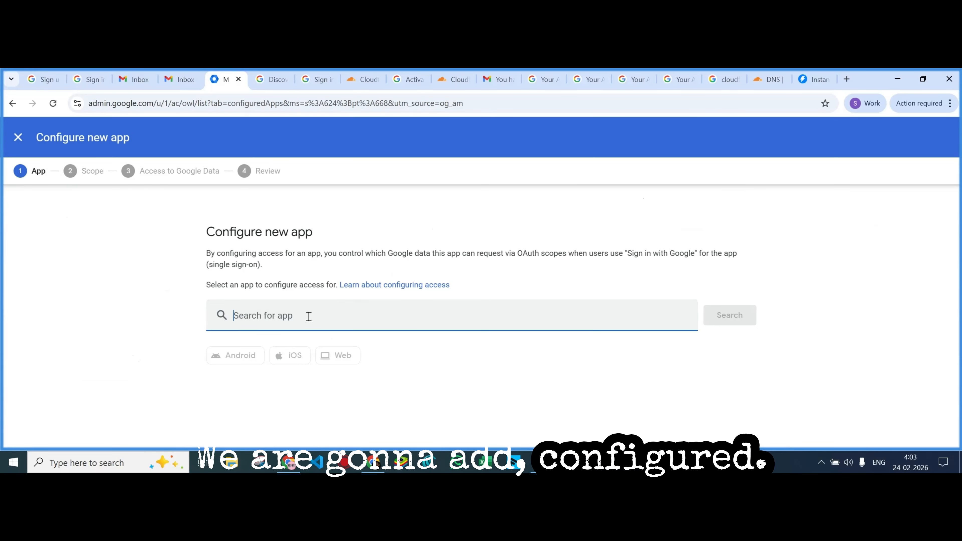
pyautogui.hotkey('ctrl', 'v')
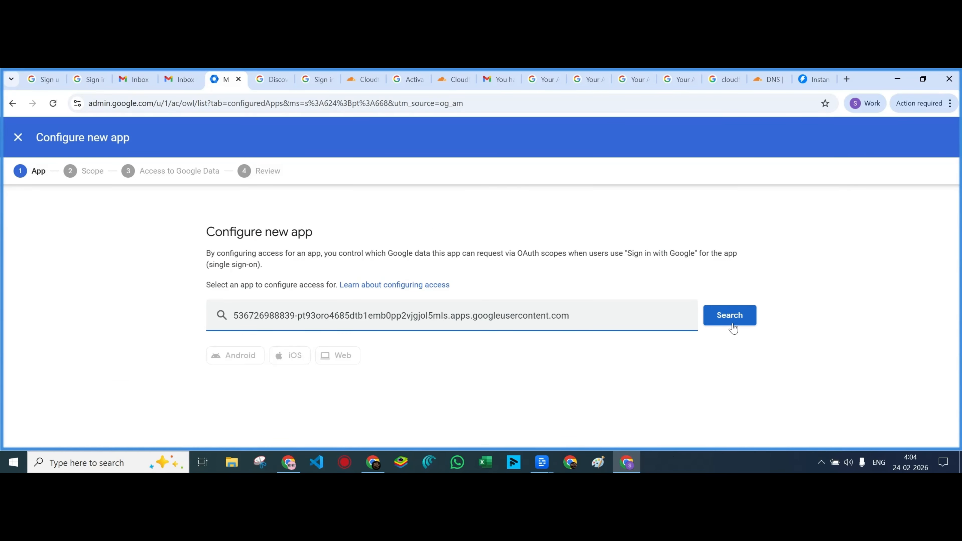
pyautogui.click(731, 315)
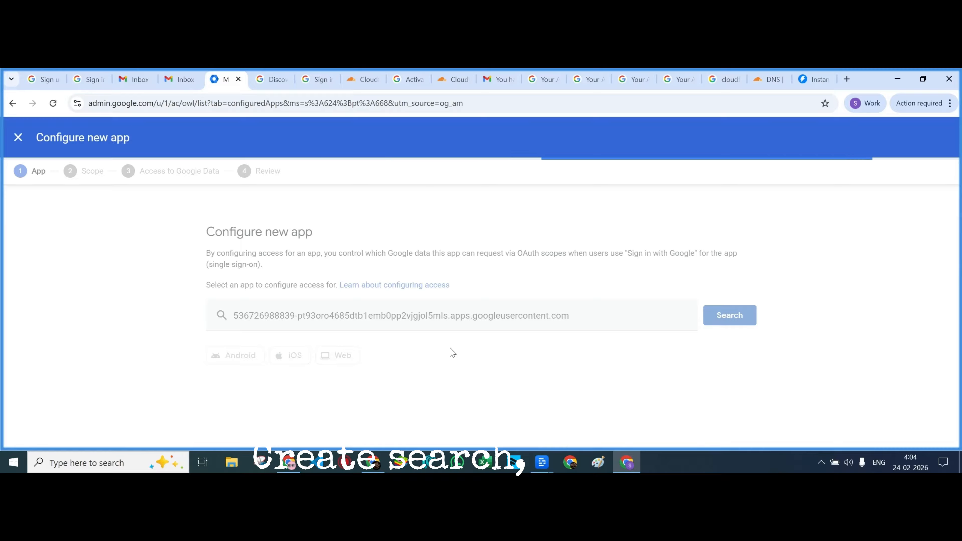
pyautogui.scroll(-4, 474, 366)
pyautogui.click(310, 250)
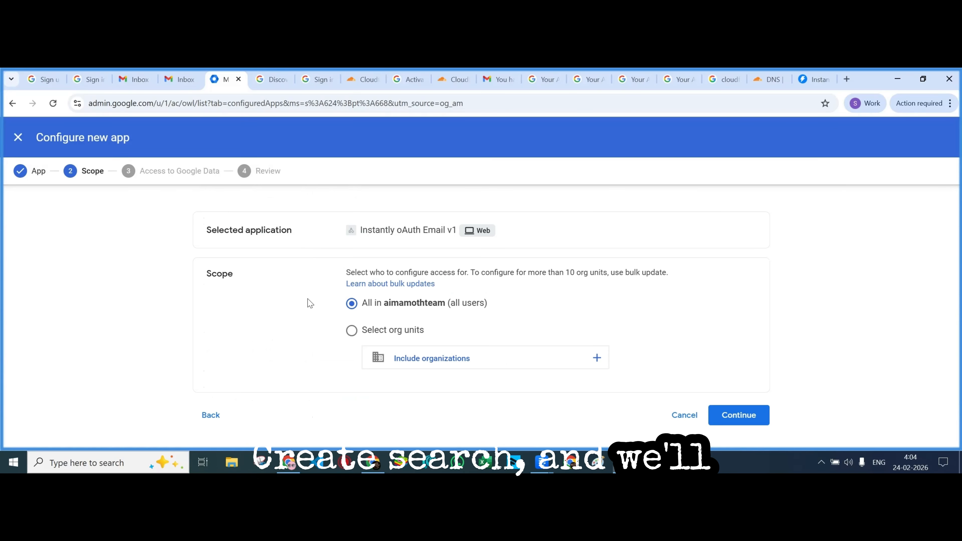
# Keep all users in scope and grant the app Trusted access
pyautogui.click(731, 415)
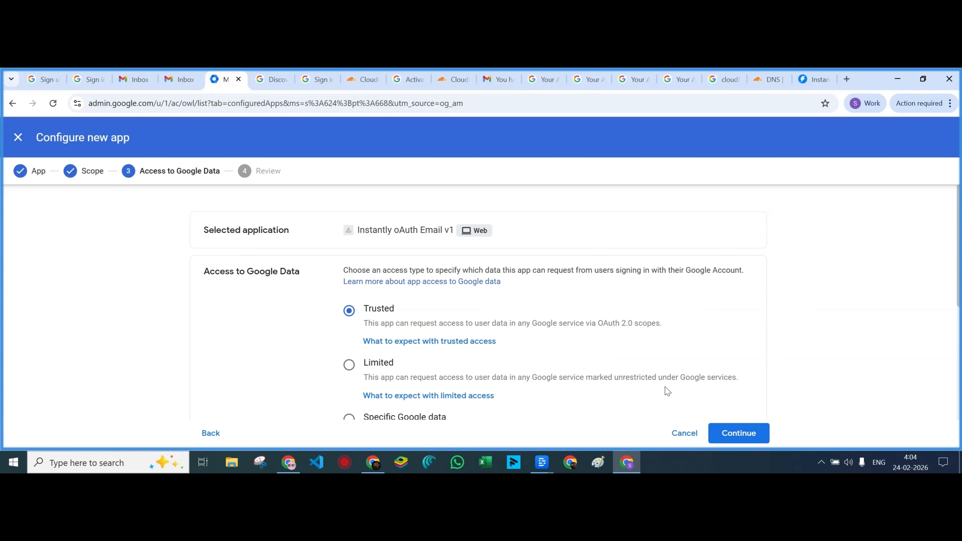
pyautogui.scroll(-5, 667, 390)
pyautogui.click(745, 436)
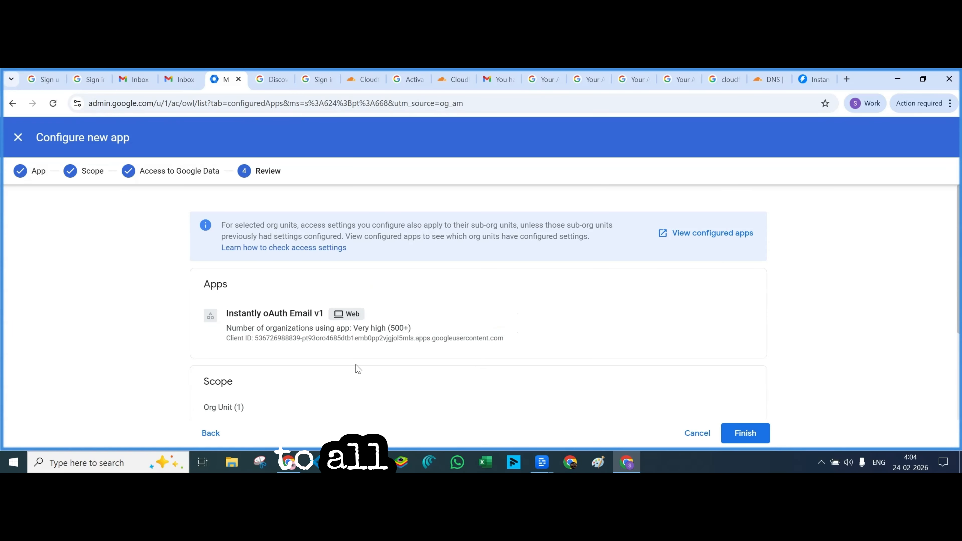
pyautogui.scroll(-4, 575, 375)
pyautogui.click(745, 434)
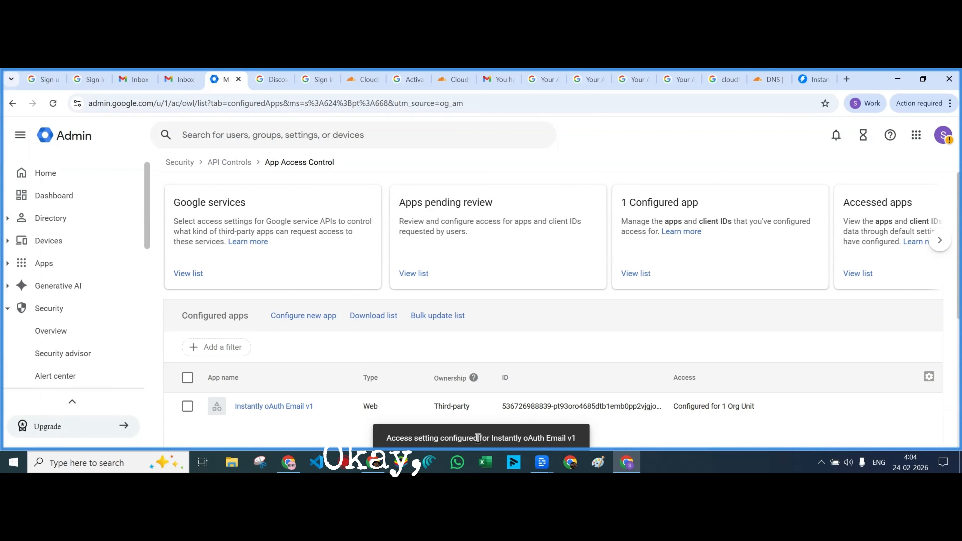
# Connect the first new Workspace mailbox to Instantly through Google sign-in and allow access
pyautogui.click(810, 79)
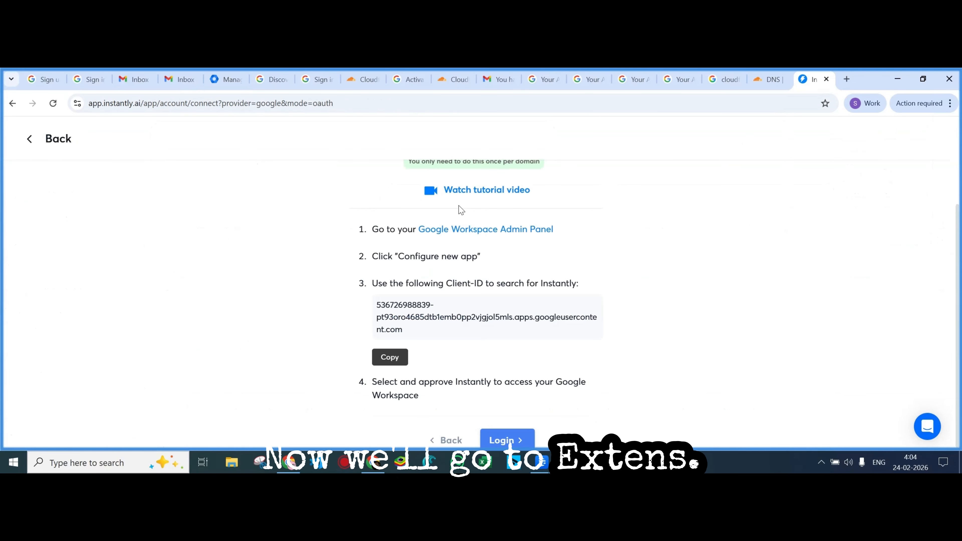
pyautogui.click(507, 440)
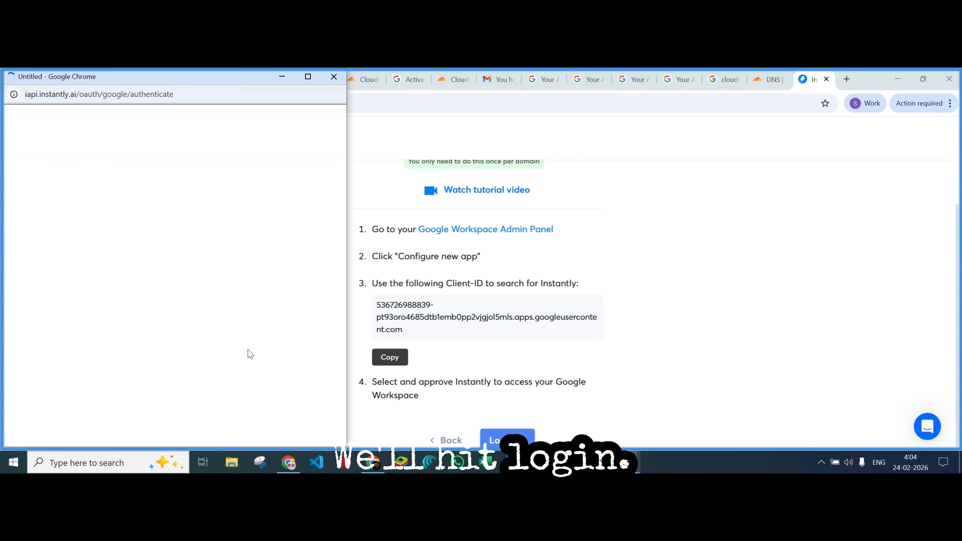
pyautogui.moveTo(203, 82); pyautogui.dragTo(502, 86)
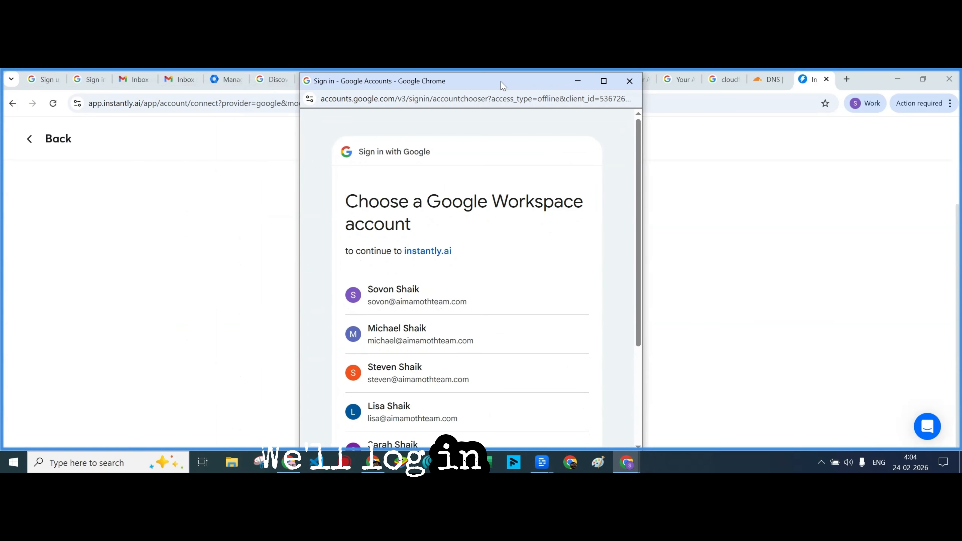
pyautogui.click(416, 290)
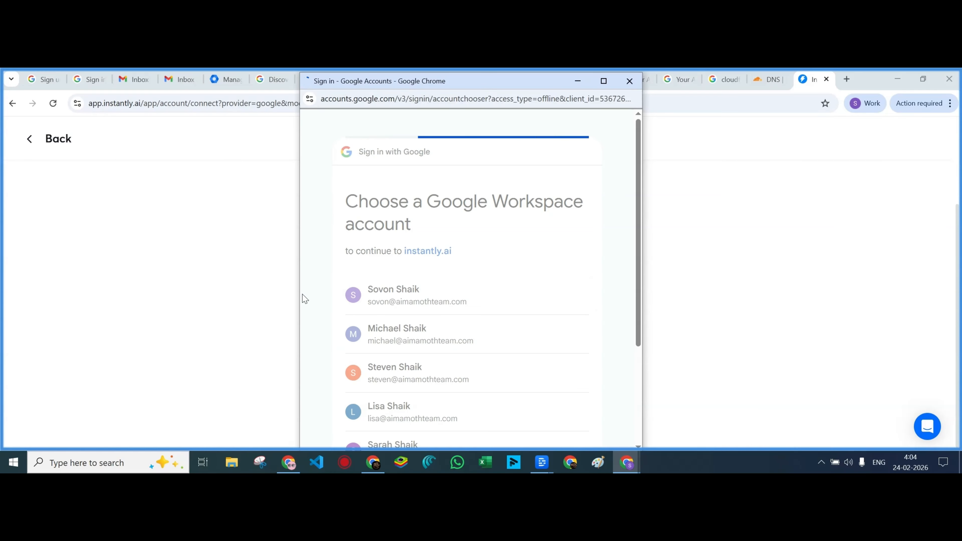
pyautogui.scroll(-3, 526, 358)
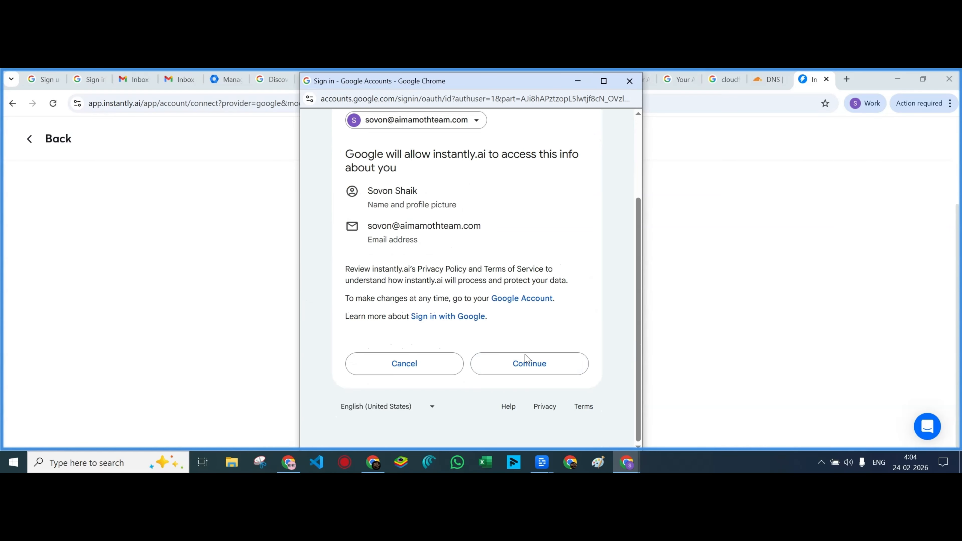
pyautogui.click(532, 366)
pyautogui.scroll(-3, 509, 352)
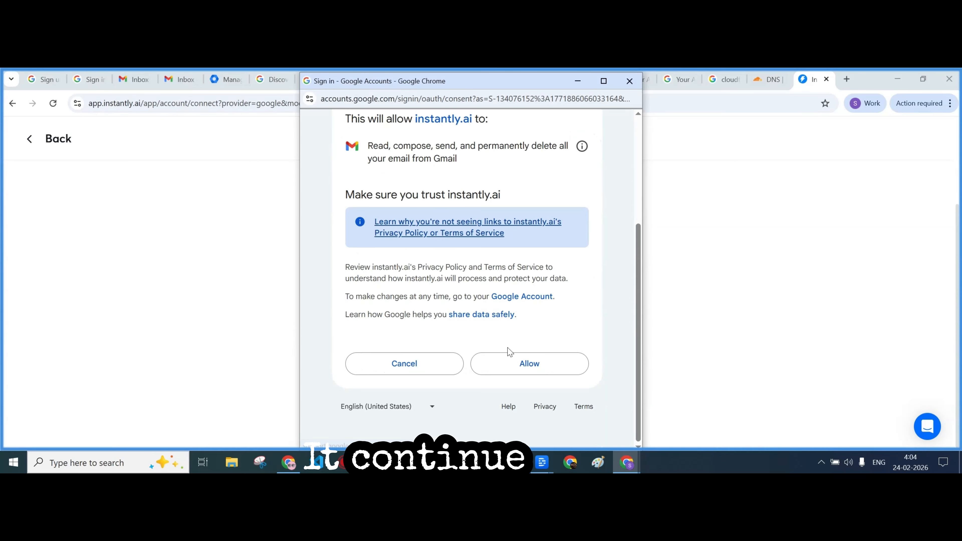
pyautogui.click(539, 367)
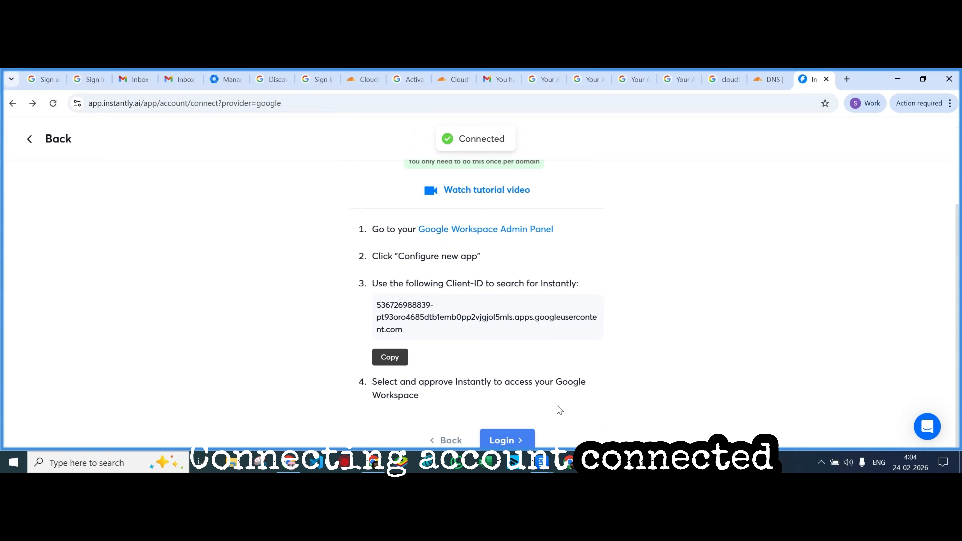
# Connect the second Workspace mailbox, then return to the email provider choices
pyautogui.click(503, 439)
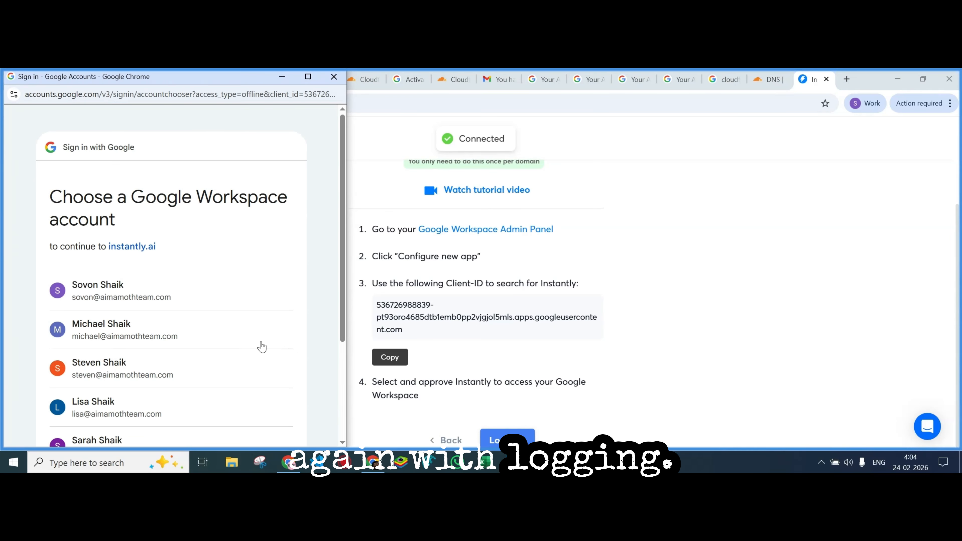
pyautogui.click(92, 327)
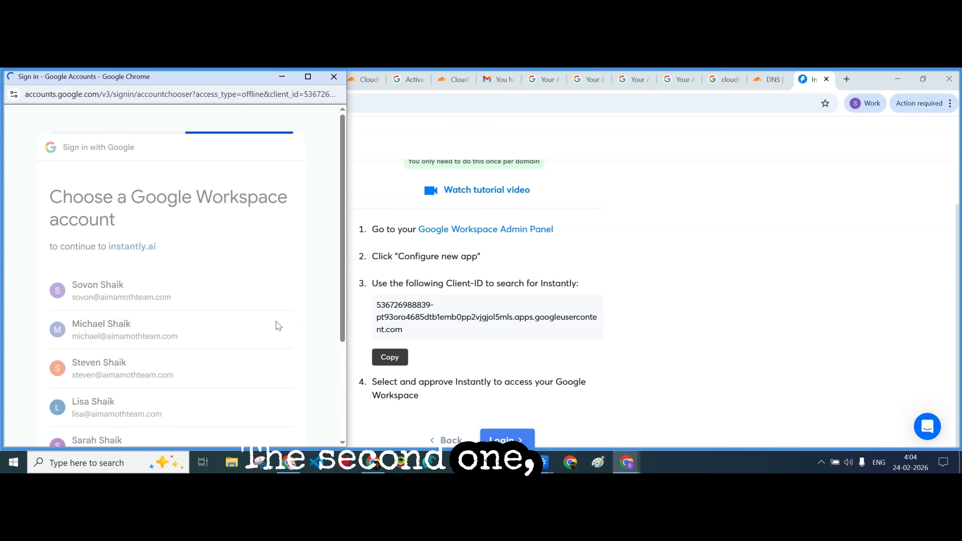
pyautogui.scroll(-3, 264, 322)
pyautogui.click(251, 362)
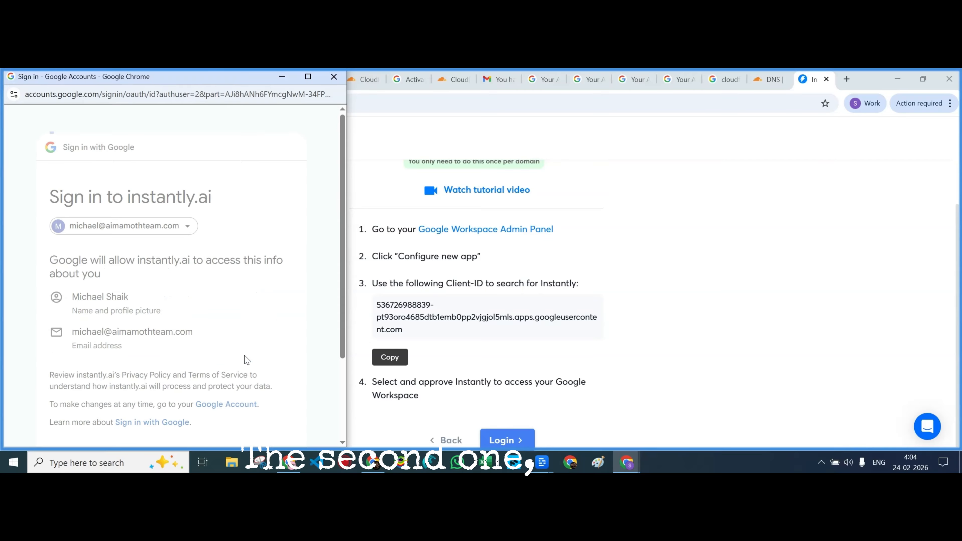
pyautogui.scroll(-5, 255, 322)
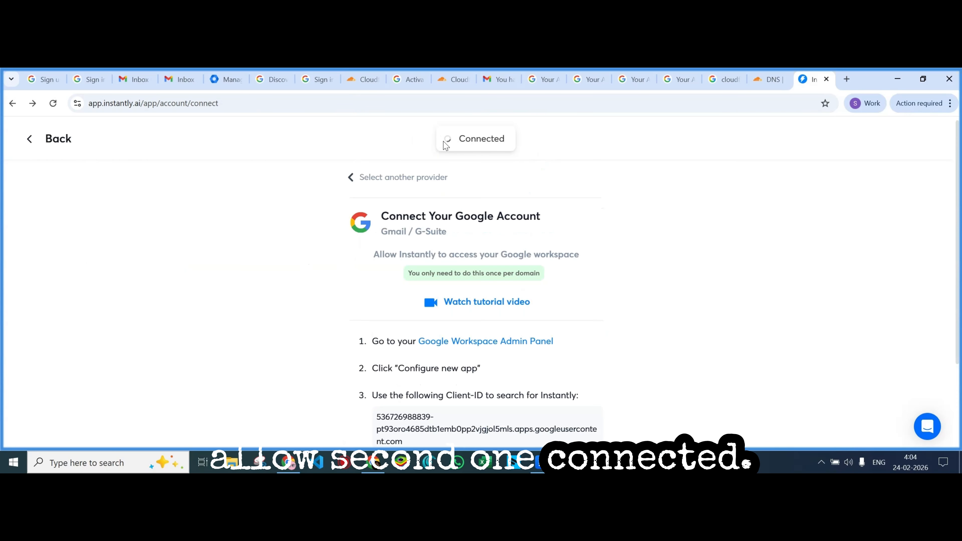
pyautogui.scroll(-3, 472, 348)
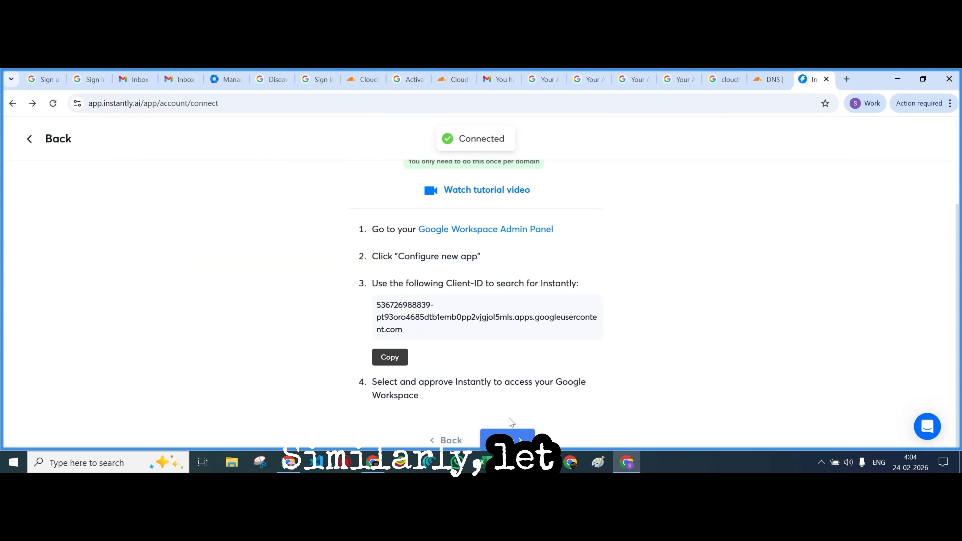
pyautogui.click(506, 439)
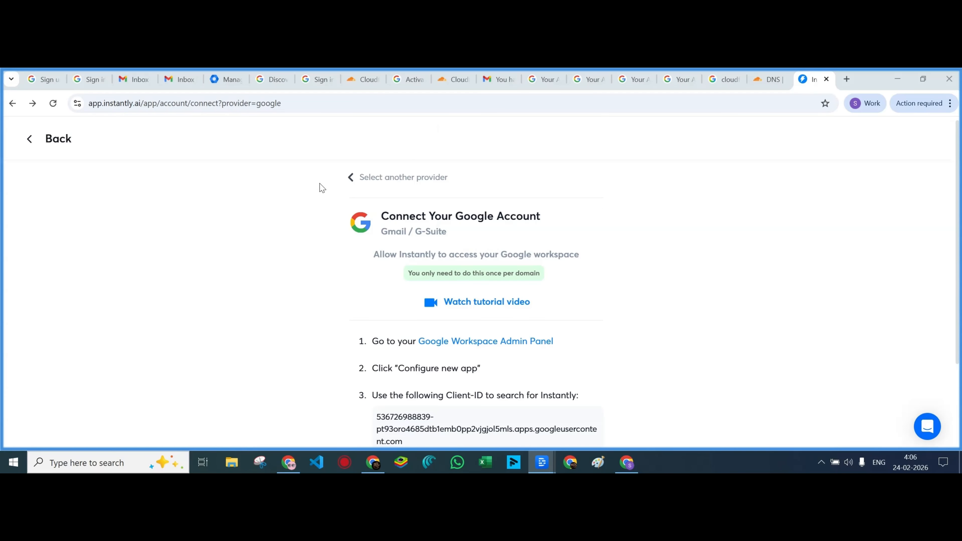
pyautogui.click(352, 178)
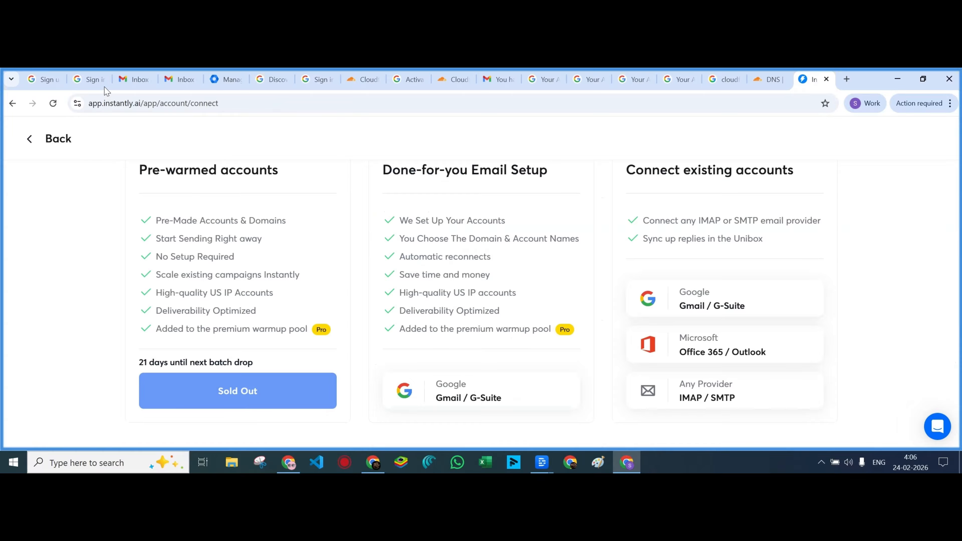
pyautogui.click(33, 143)
pyautogui.click(58, 139)
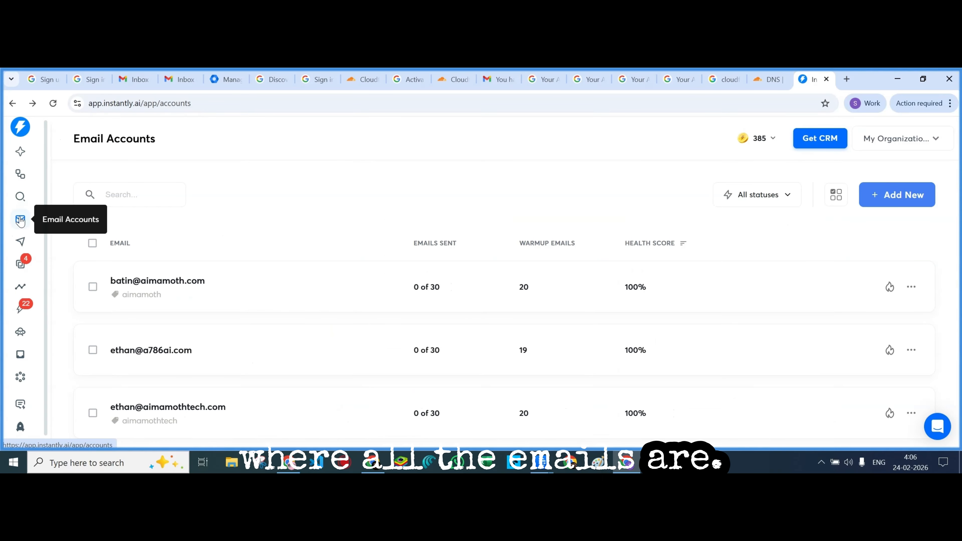
pyautogui.scroll(-5, 251, 284)
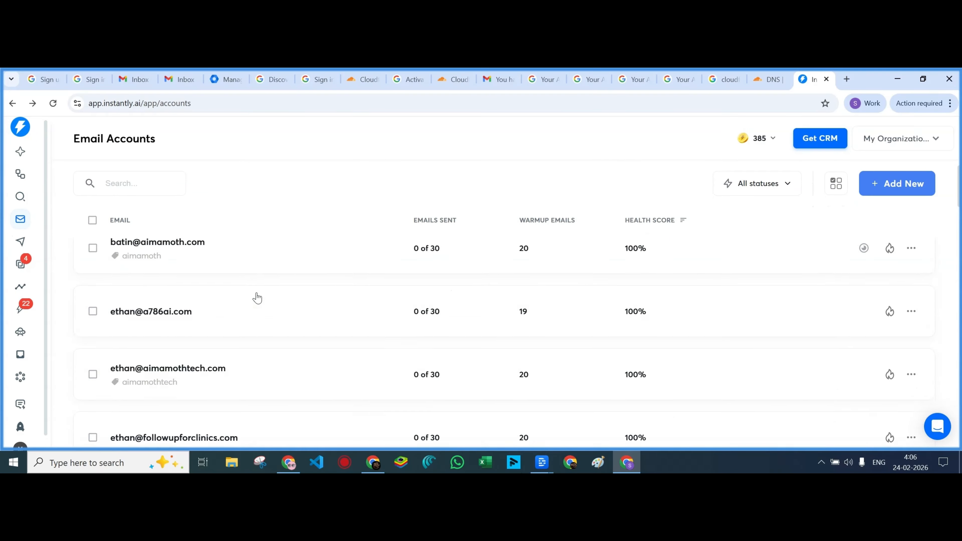
pyautogui.scroll(-3, 257, 298)
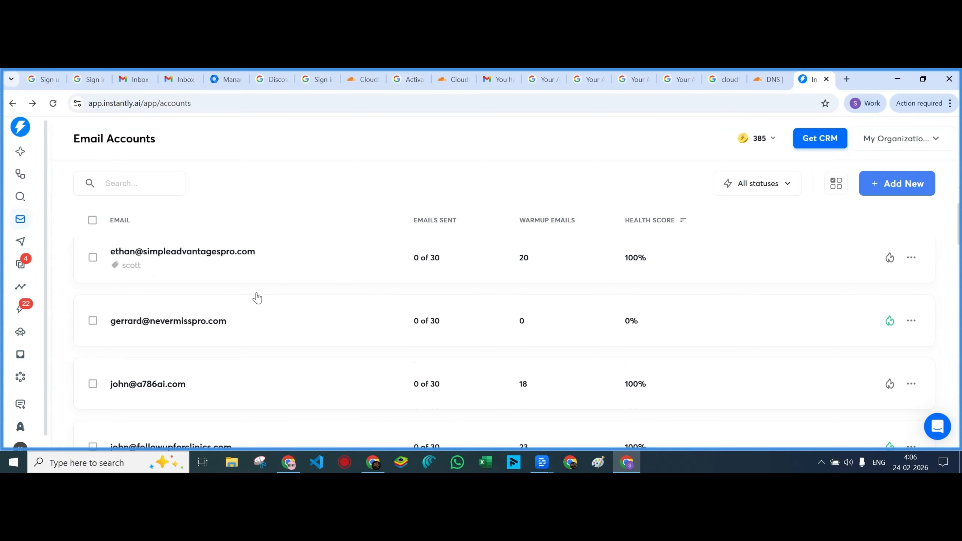
pyautogui.scroll(-3, 257, 302)
pyautogui.scroll(-2, 258, 301)
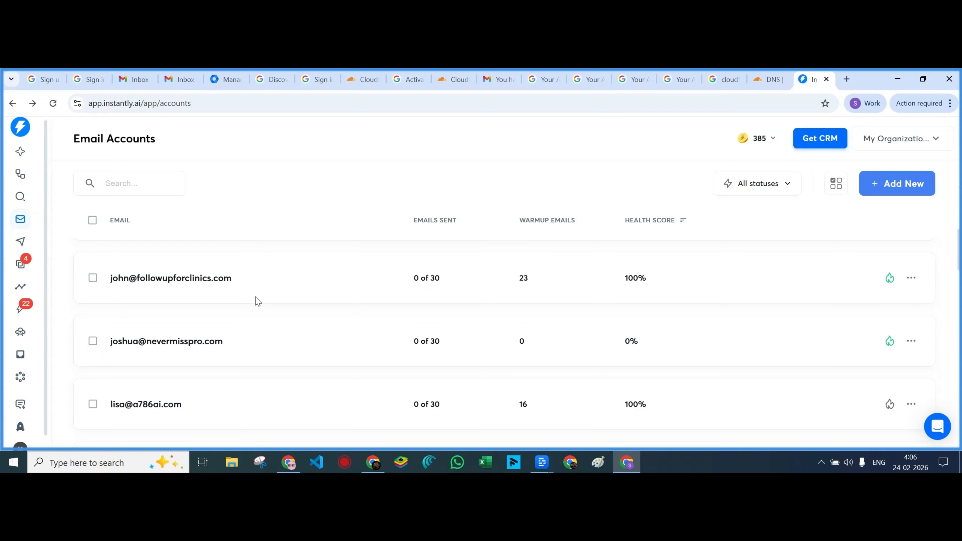
pyautogui.scroll(-3, 257, 303)
pyautogui.scroll(-2, 256, 302)
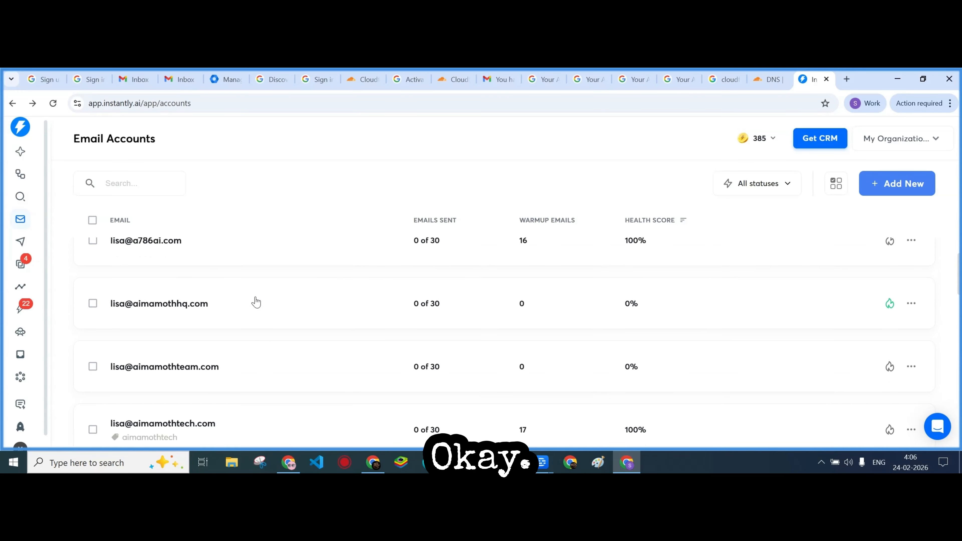
pyautogui.scroll(-2, 257, 303)
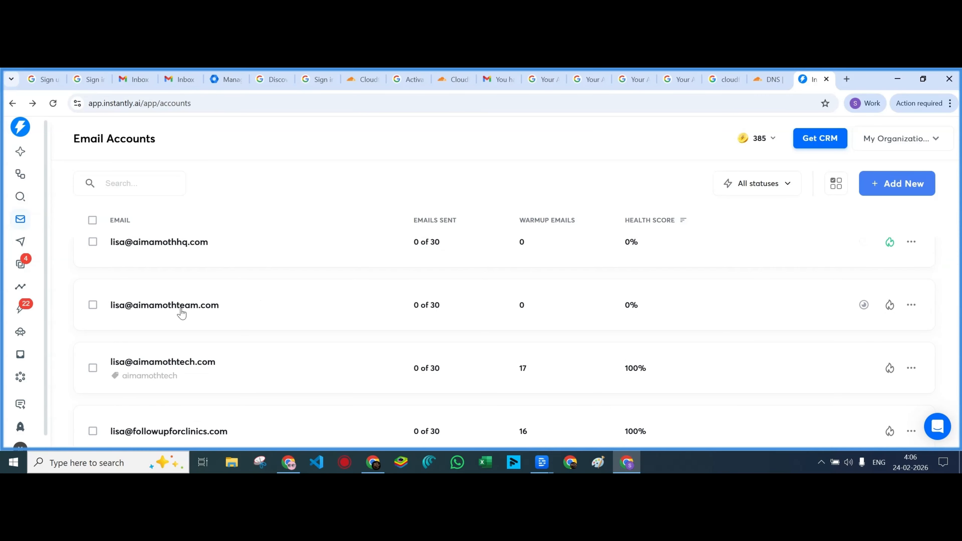
pyautogui.click(890, 307)
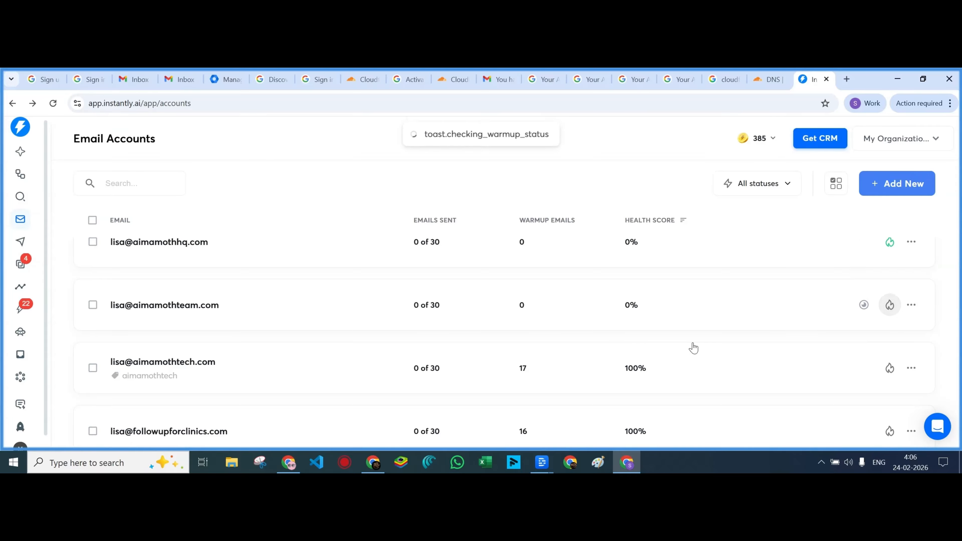
pyautogui.scroll(-2, 285, 323)
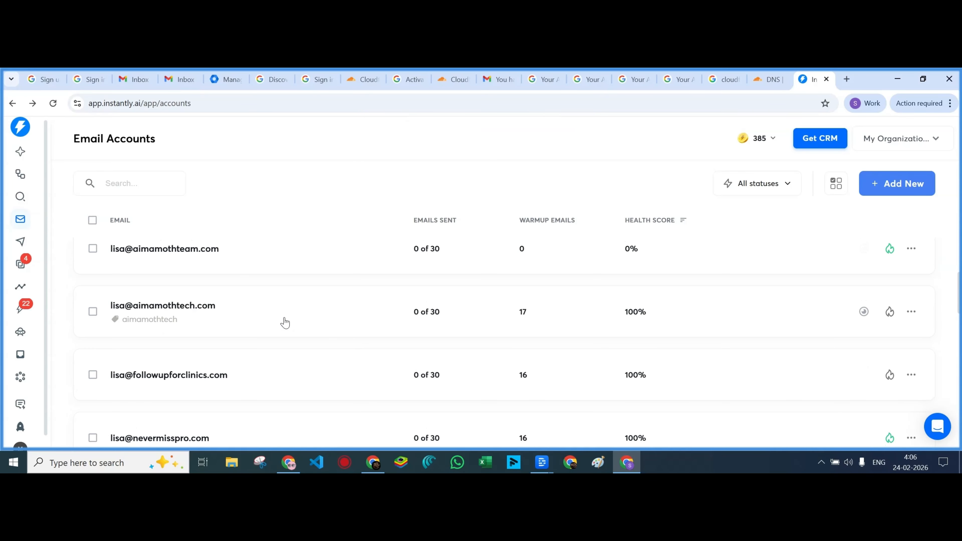
pyautogui.scroll(-7, 285, 322)
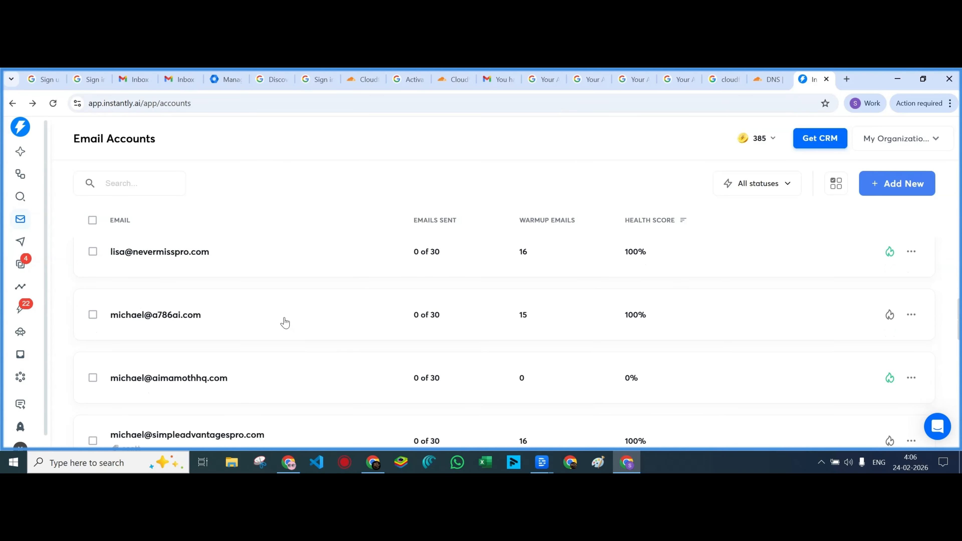
pyautogui.scroll(-5, 285, 322)
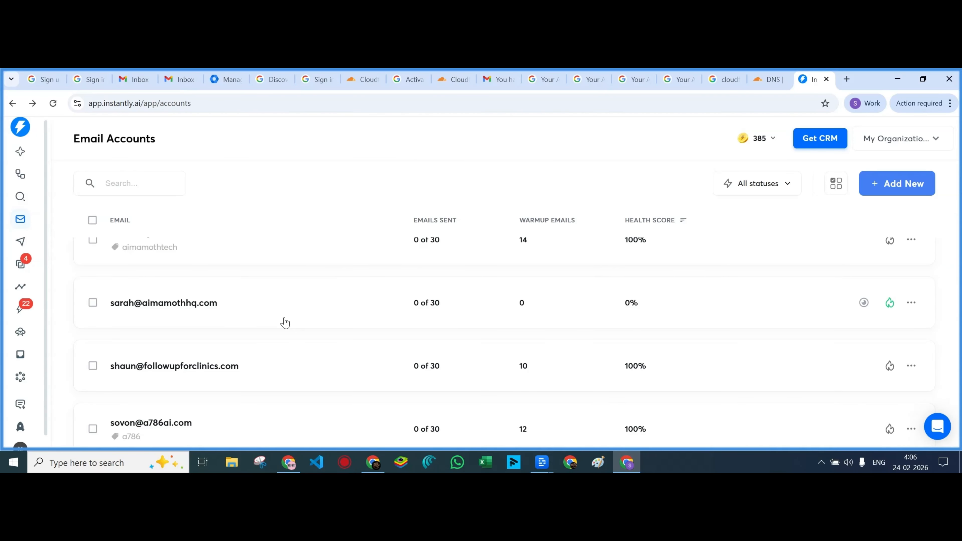
pyautogui.scroll(-6, 285, 323)
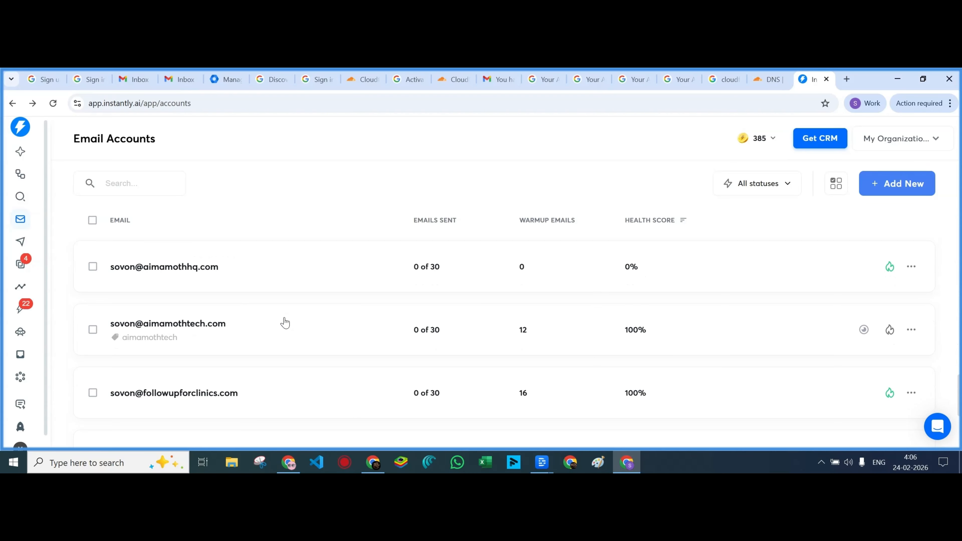
pyautogui.scroll(-5, 285, 322)
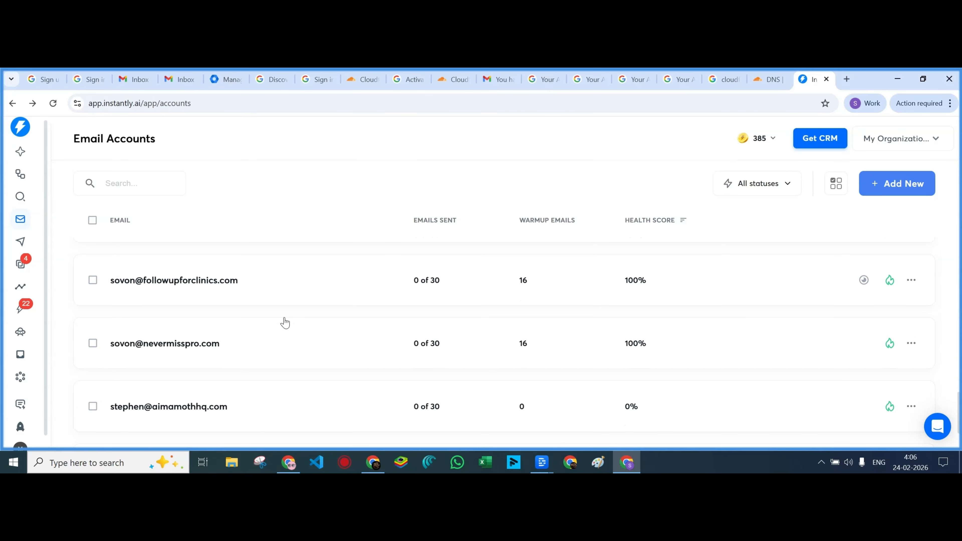
pyautogui.scroll(-3, 285, 323)
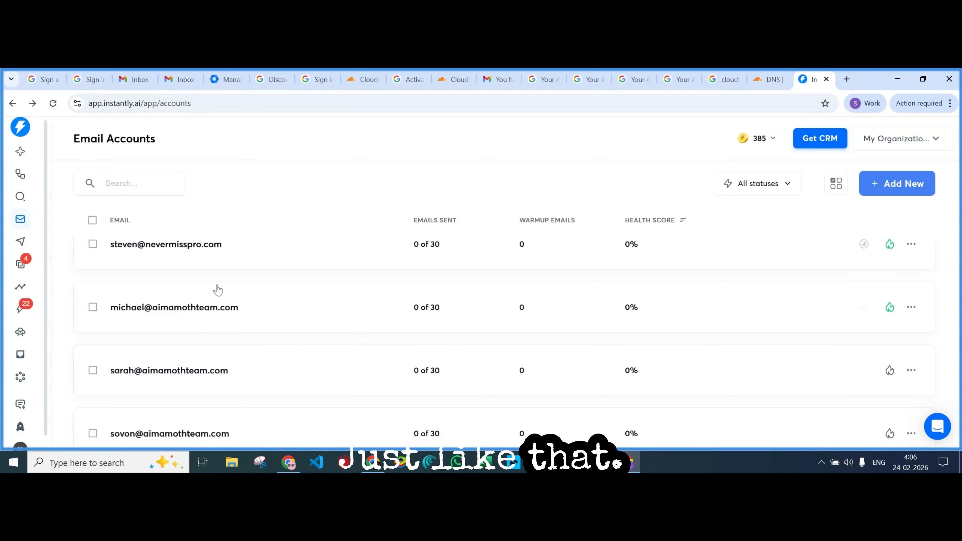
pyautogui.scroll(-2, 267, 314)
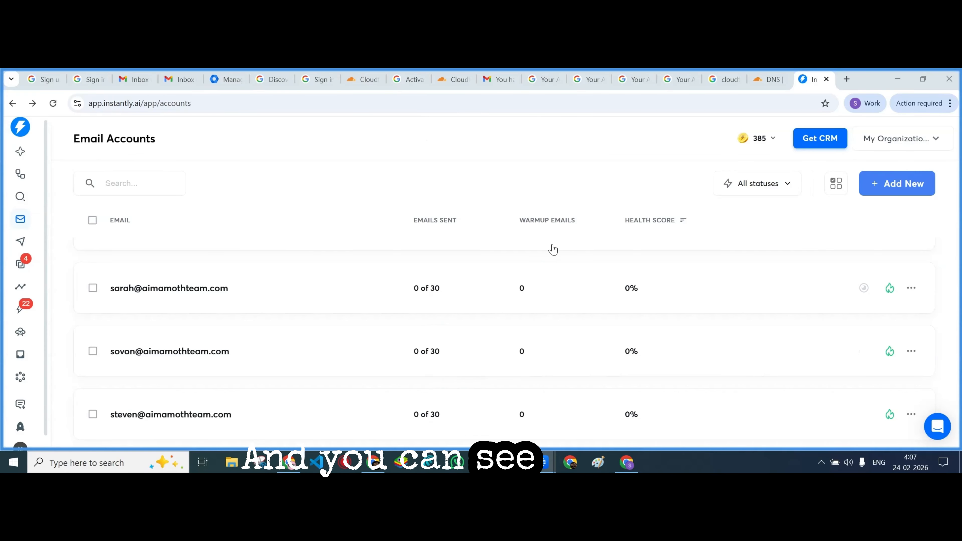
pyautogui.scroll(3, 525, 388)
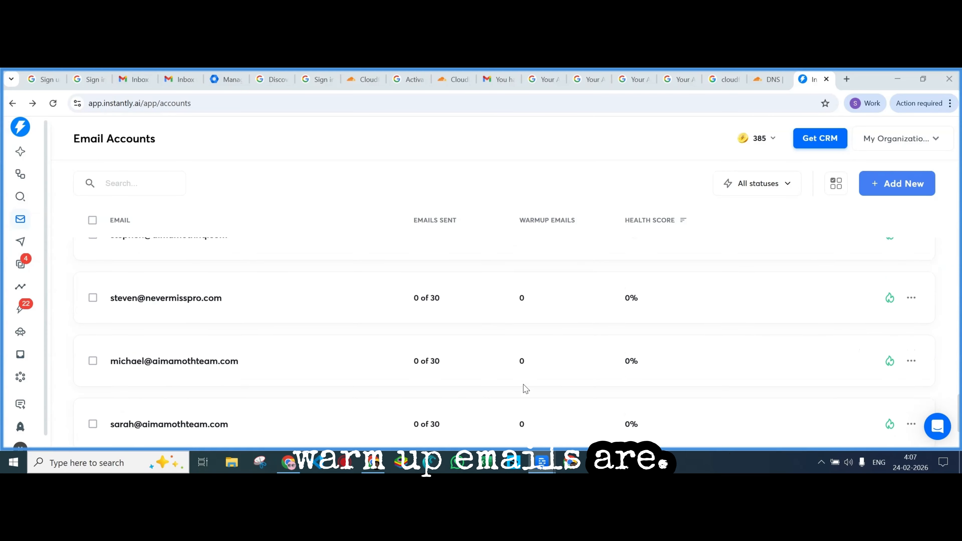
pyautogui.scroll(5, 525, 388)
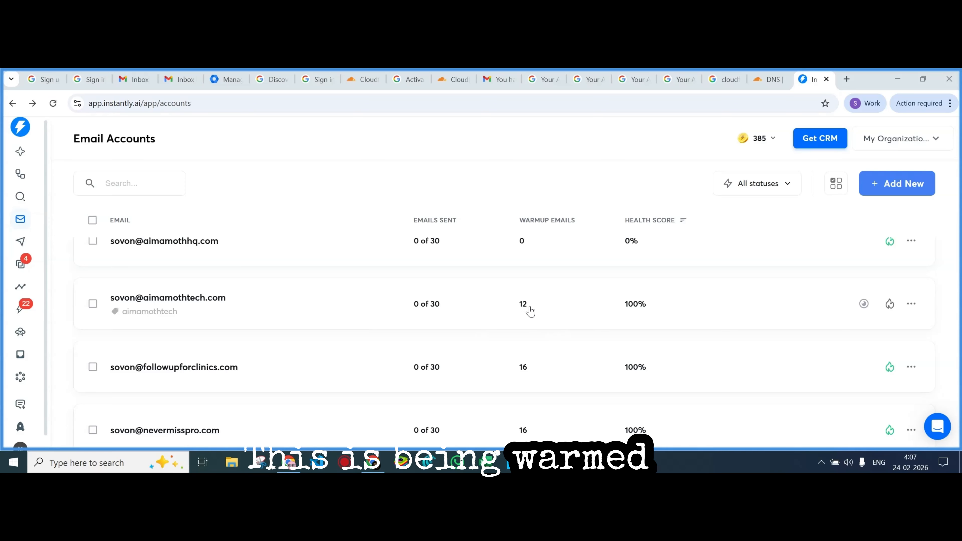
pyautogui.scroll(3, 526, 313)
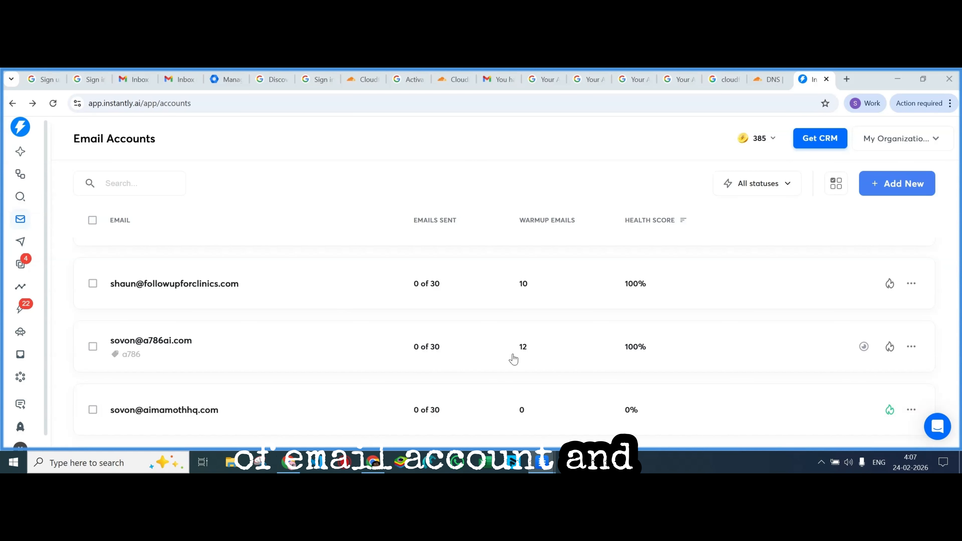
pyautogui.scroll(3, 529, 360)
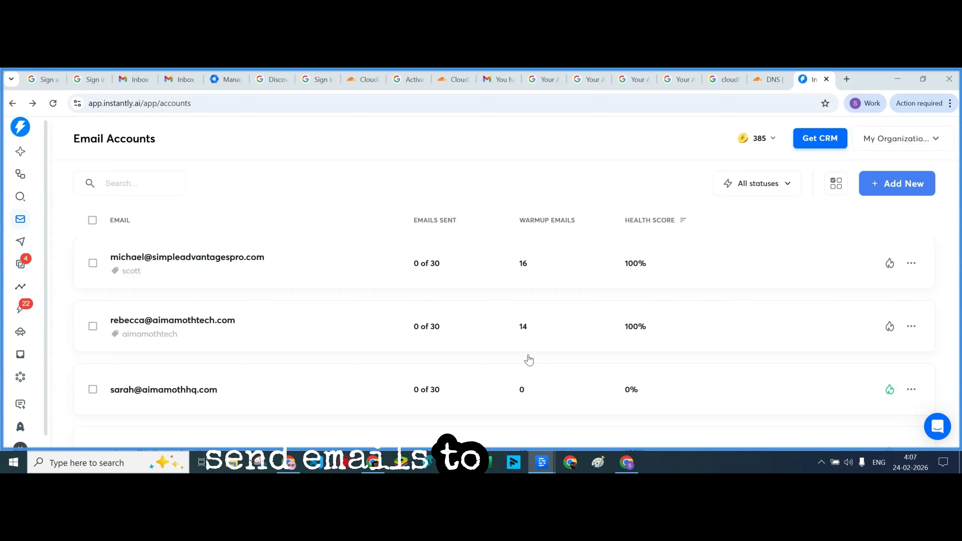
pyautogui.scroll(1, 529, 360)
pyautogui.scroll(4, 529, 360)
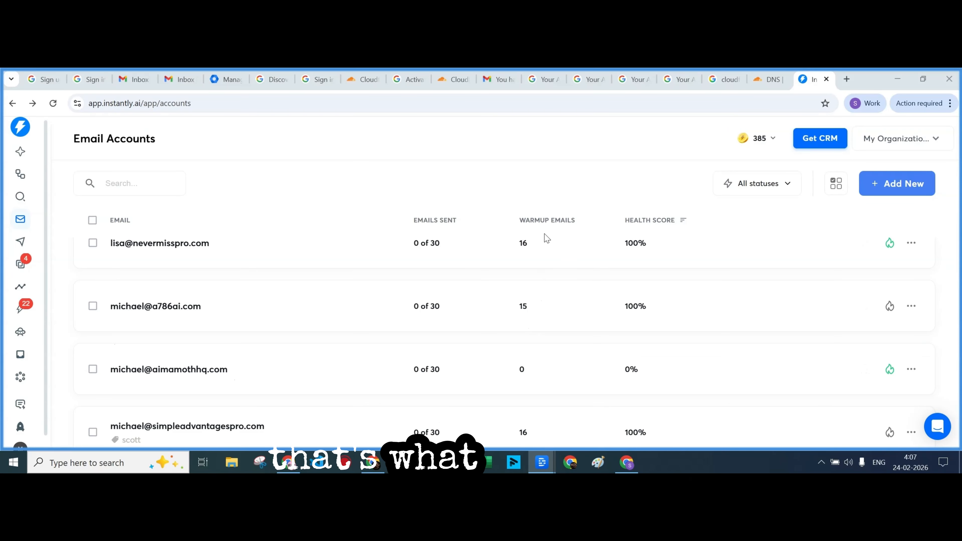
pyautogui.scroll(2, 522, 299)
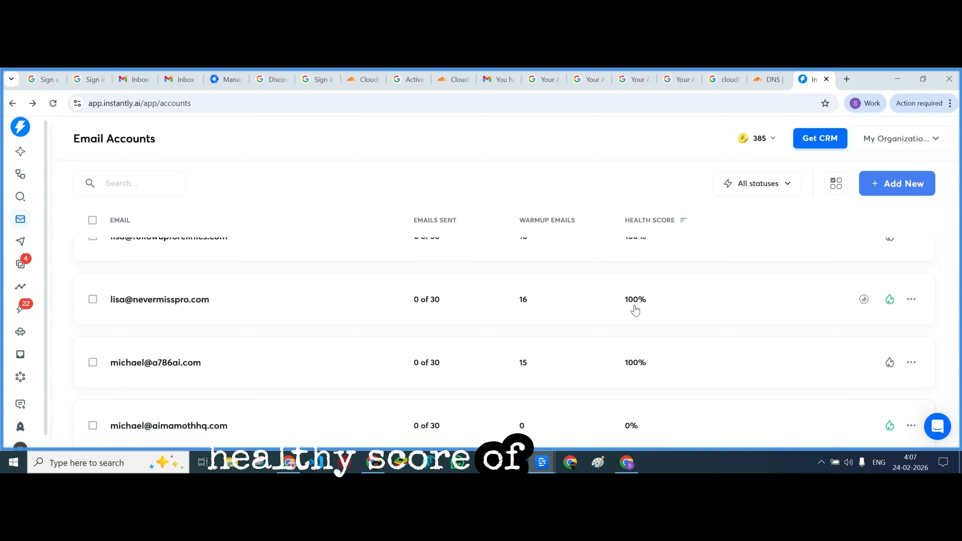
pyautogui.scroll(-3, 545, 350)
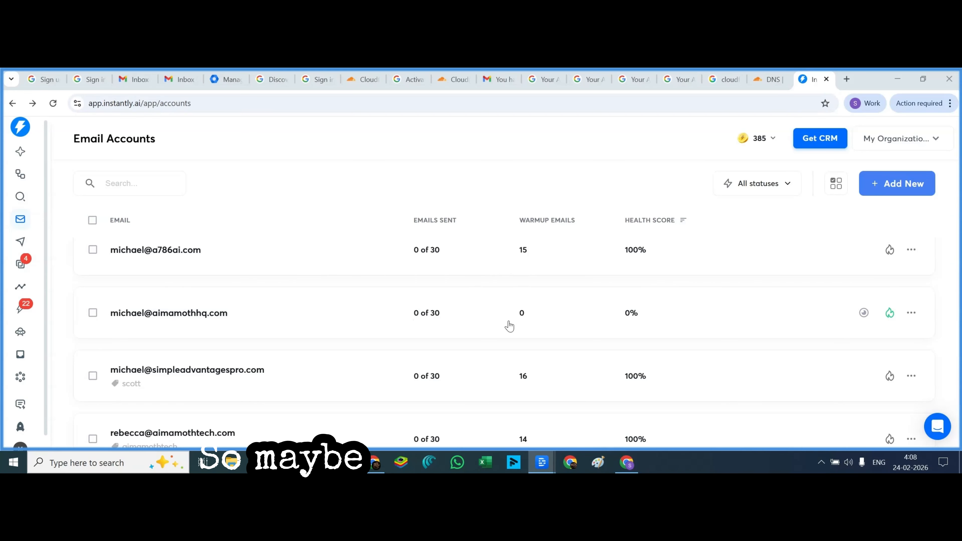
# Review the connected Email Accounts list, then open the Unibox from the sidebar
pyautogui.scroll(3, 527, 334)
pyautogui.scroll(6, 530, 336)
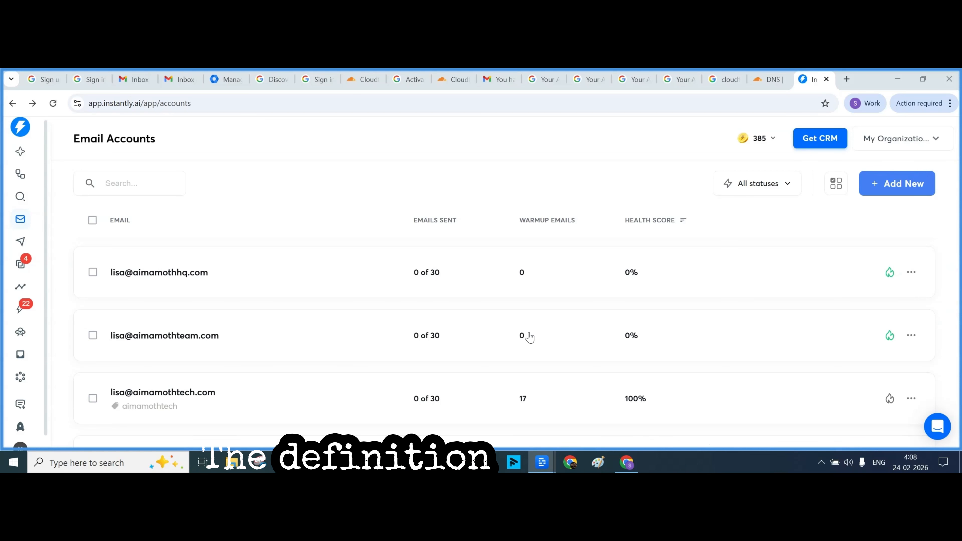
pyautogui.scroll(4, 530, 336)
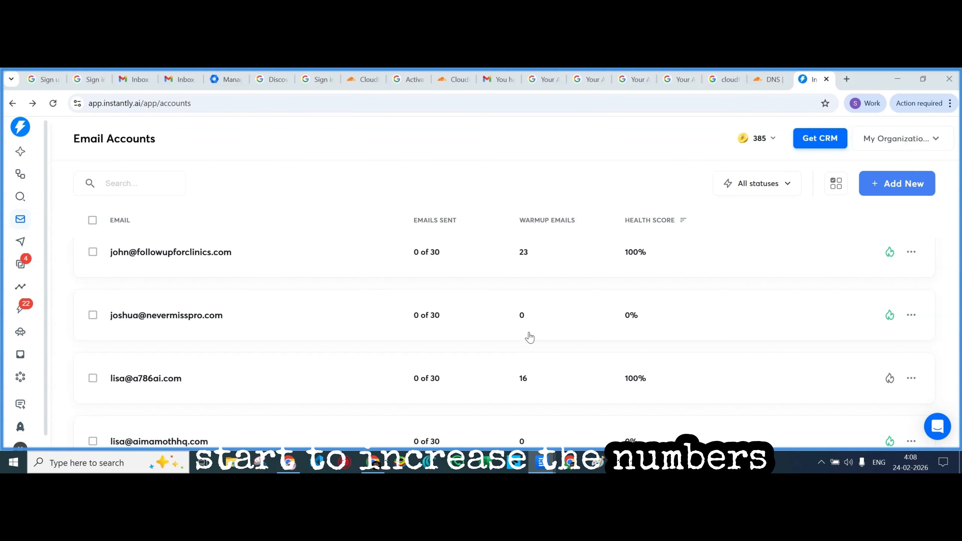
pyautogui.scroll(3, 530, 337)
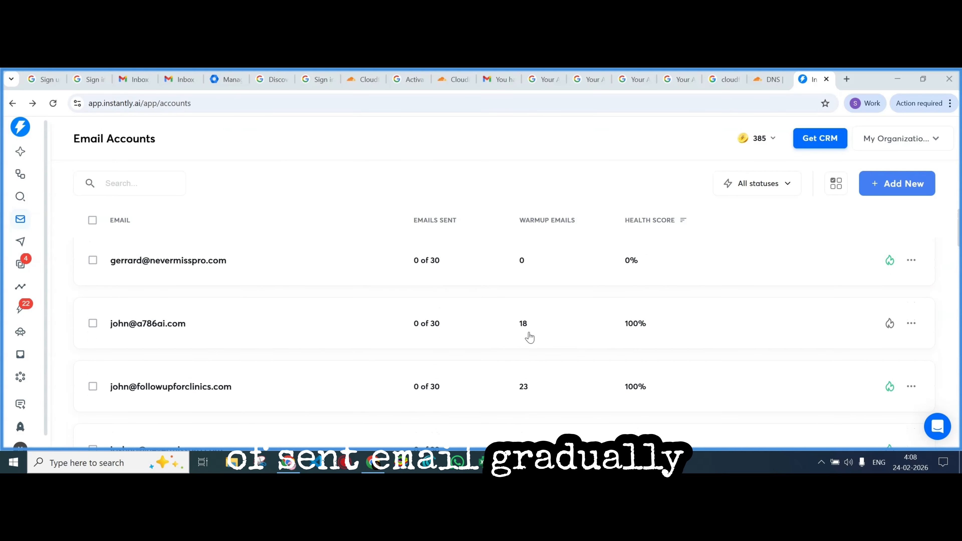
pyautogui.scroll(1, 529, 337)
pyautogui.scroll(5, 530, 338)
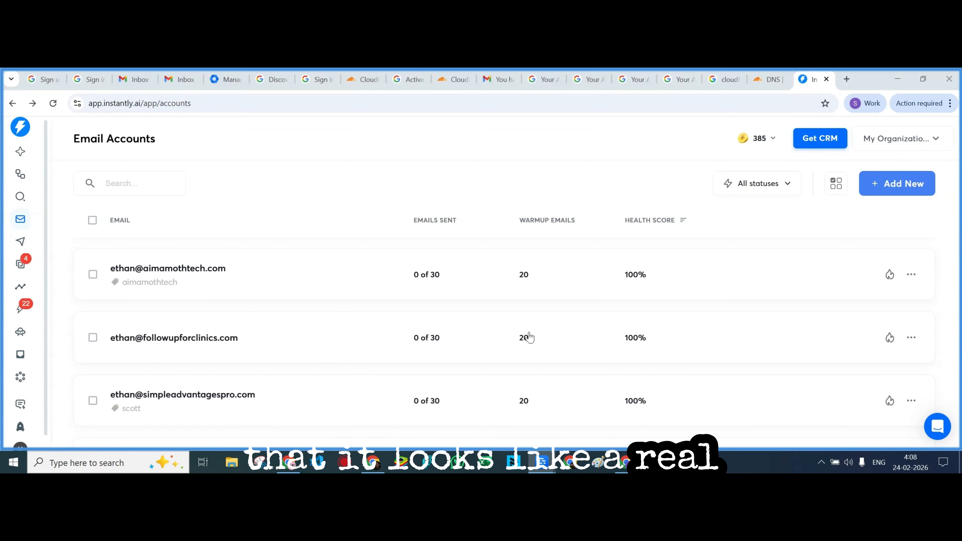
pyautogui.scroll(2, 530, 337)
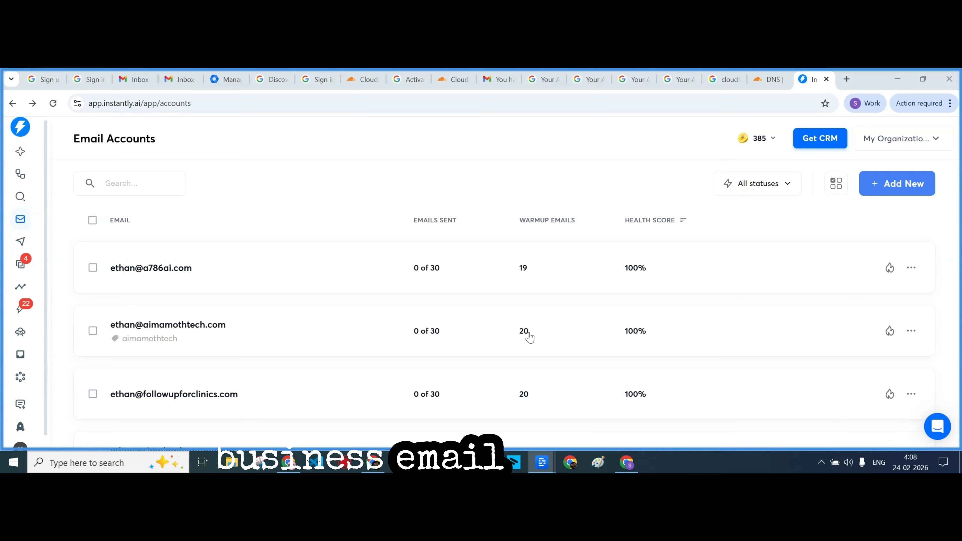
pyautogui.scroll(2, 530, 337)
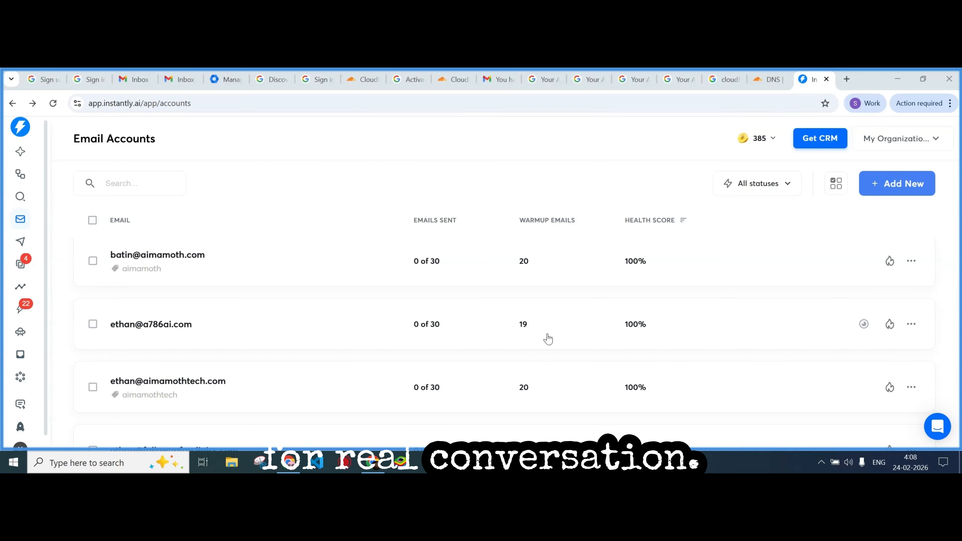
pyautogui.scroll(-10, 548, 339)
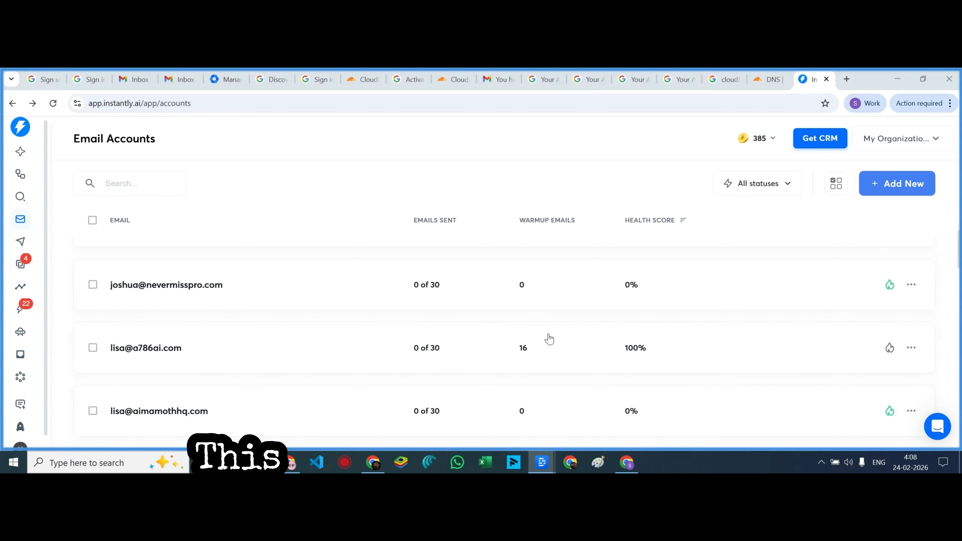
pyautogui.scroll(-20, 549, 338)
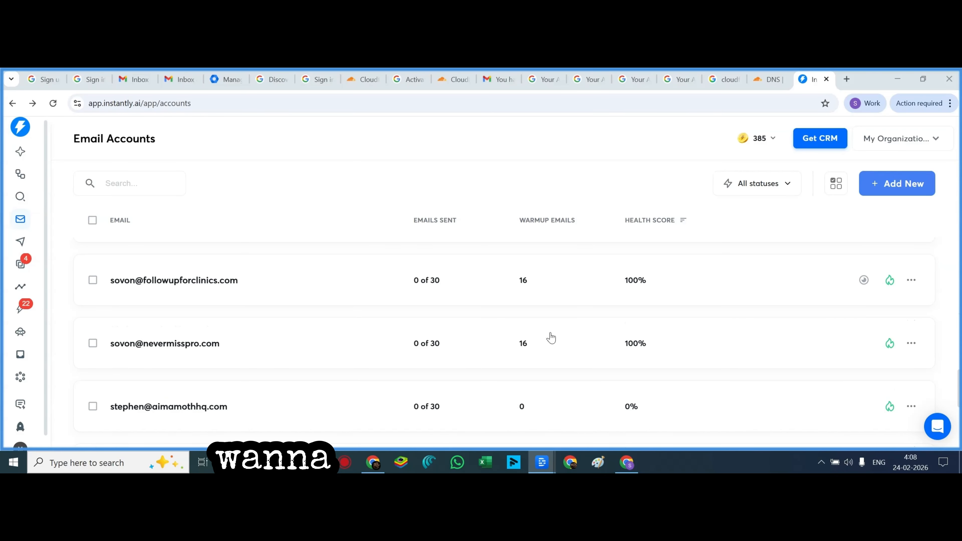
pyautogui.scroll(4, 551, 337)
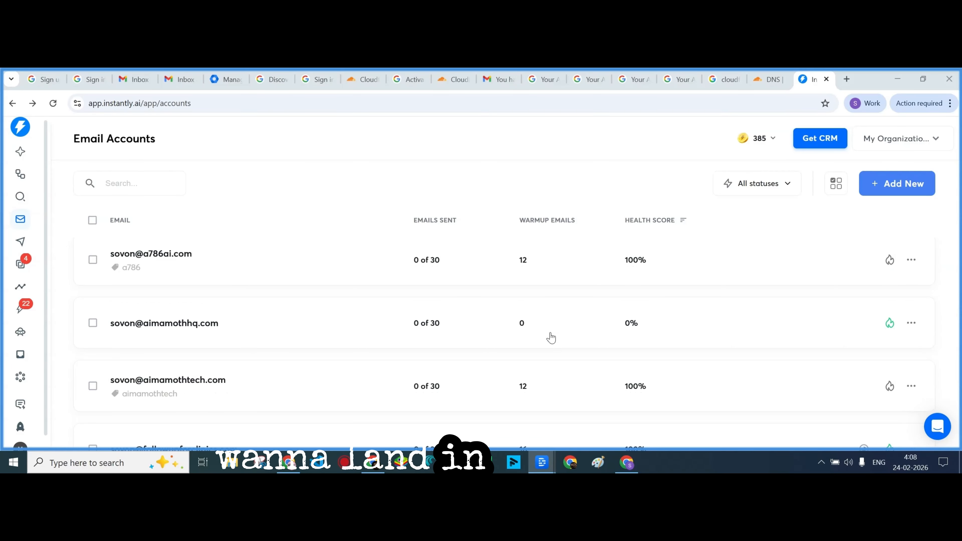
pyautogui.scroll(-5, 551, 337)
pyautogui.scroll(1, 551, 338)
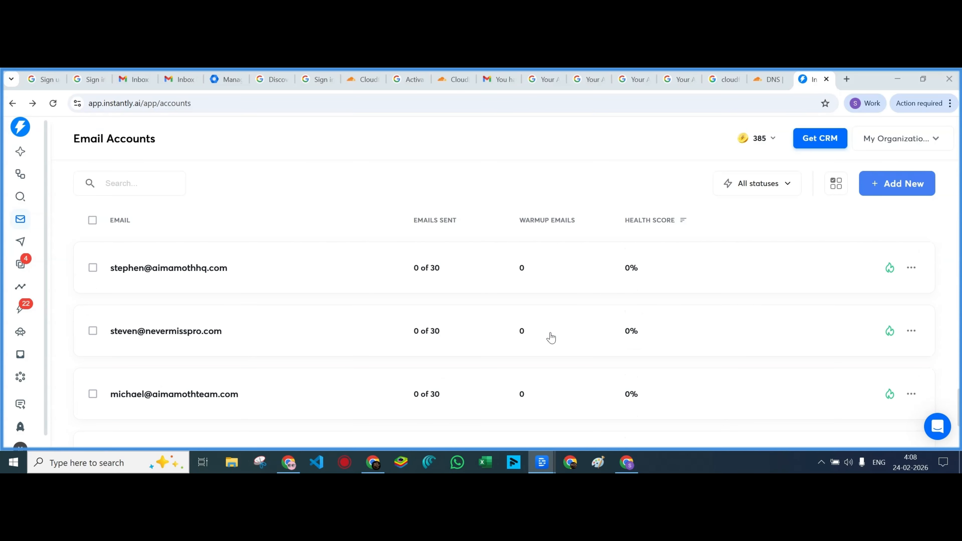
pyautogui.scroll(-4, 551, 338)
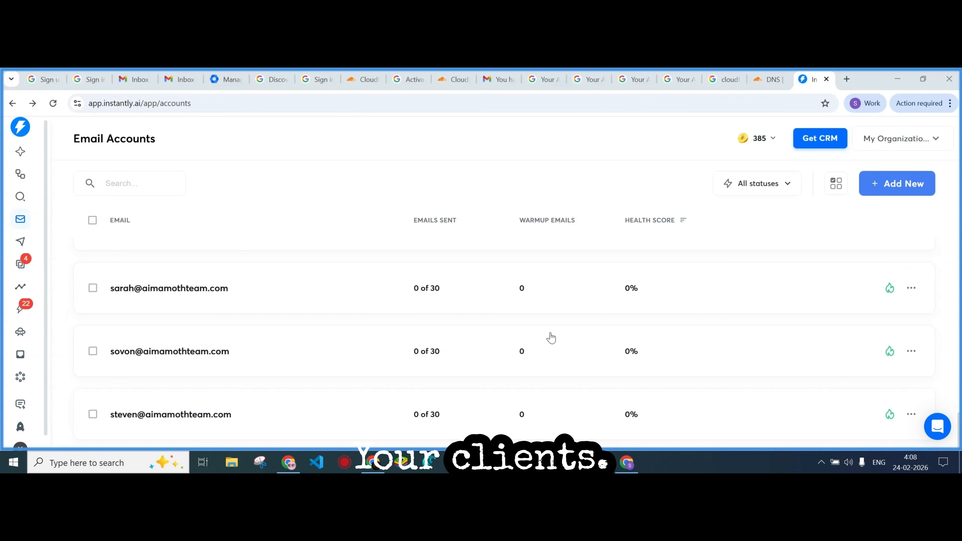
pyautogui.scroll(10, 578, 360)
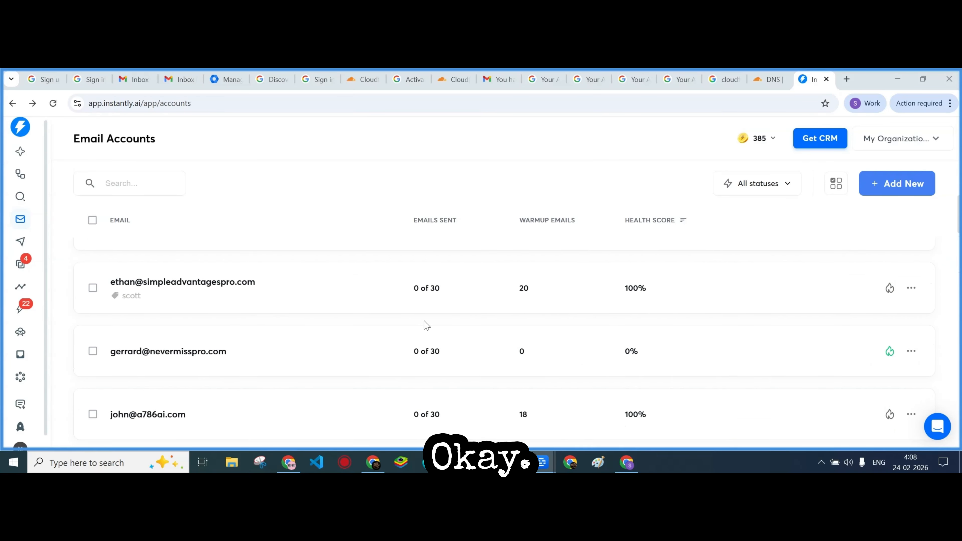
pyautogui.scroll(5, 427, 326)
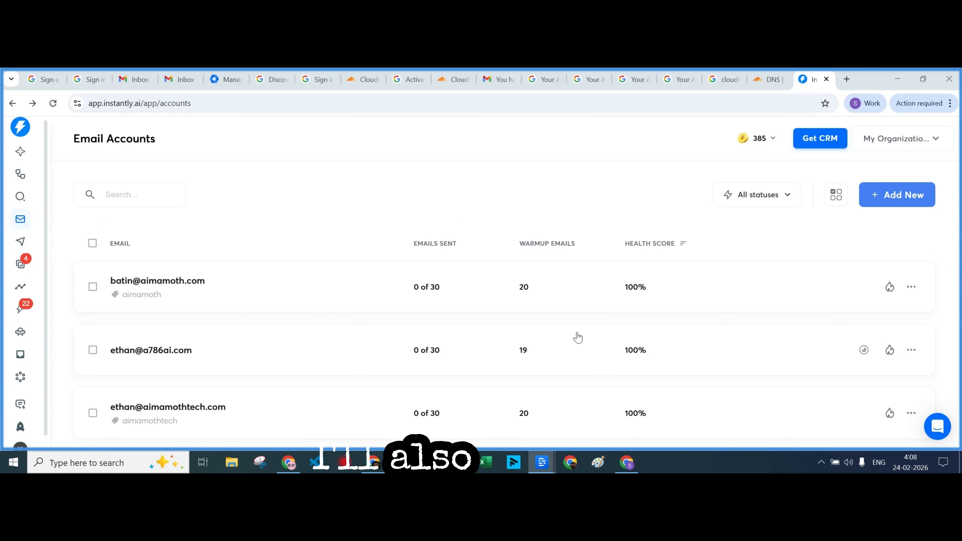
pyautogui.scroll(-15, 577, 337)
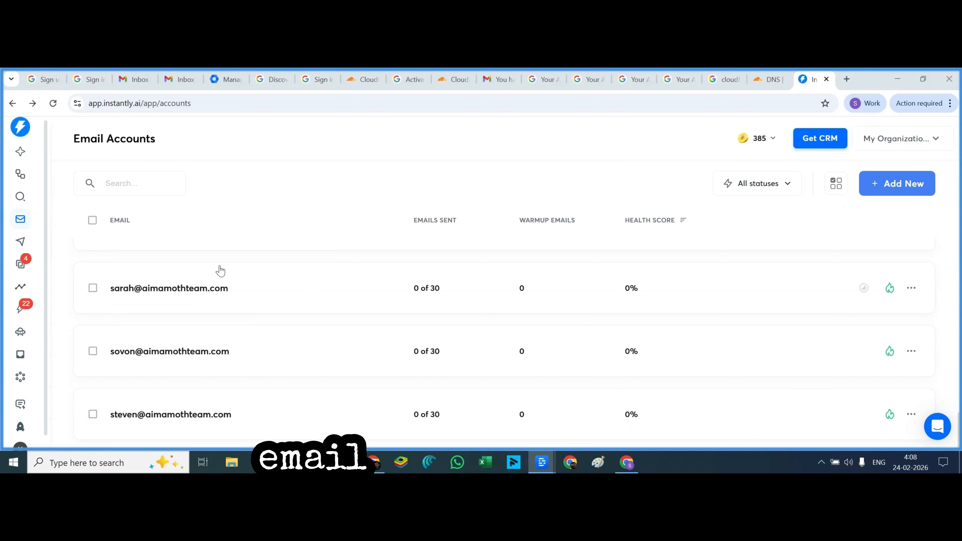
pyautogui.click(20, 263)
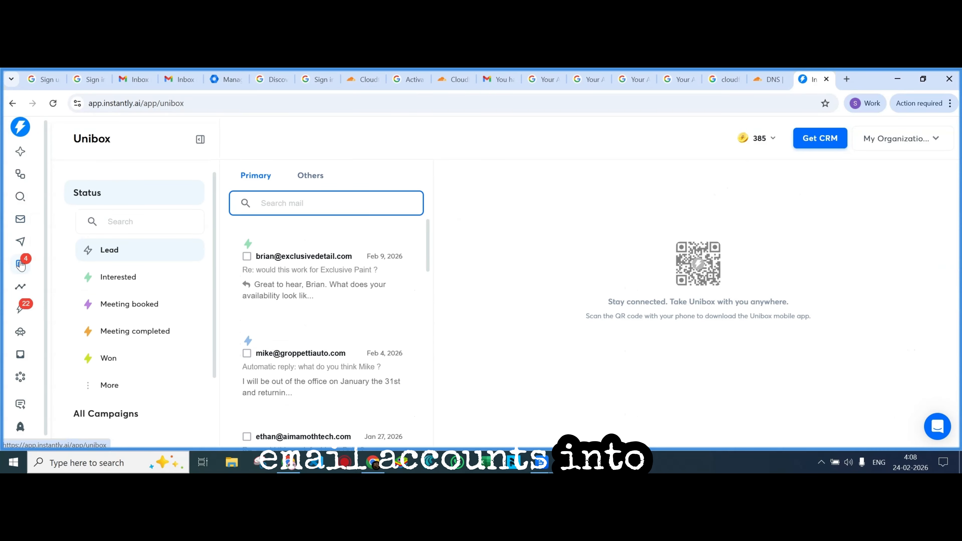